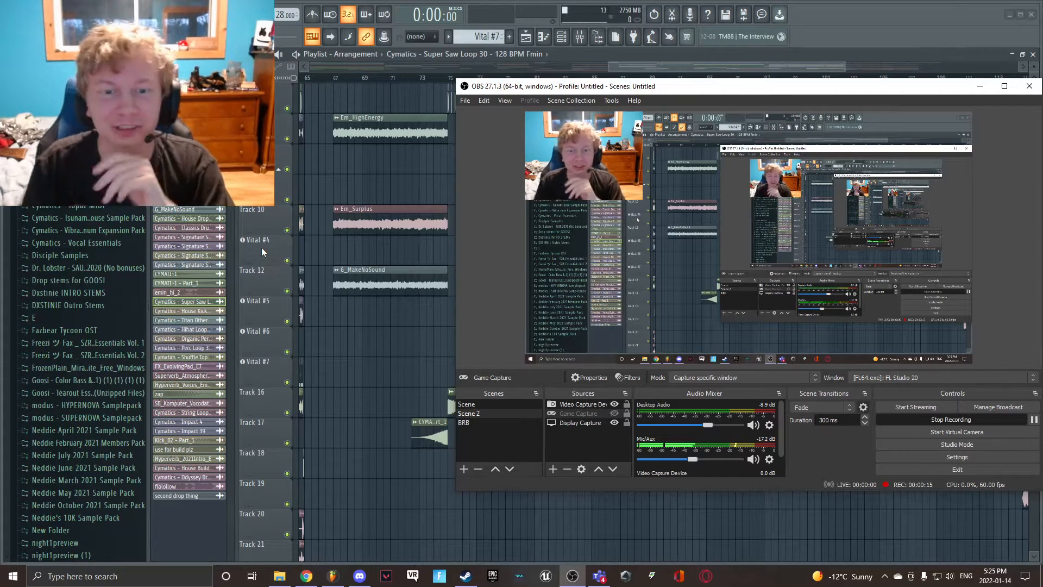
- Switch to FL Studio and move the Master - Volume automation clip down to Track 27 at the start of the arrangement
left_click(436, 196)
left_click_drag(610, 67, 934, 66)
left_click_drag(851, 67, 1015, 73)
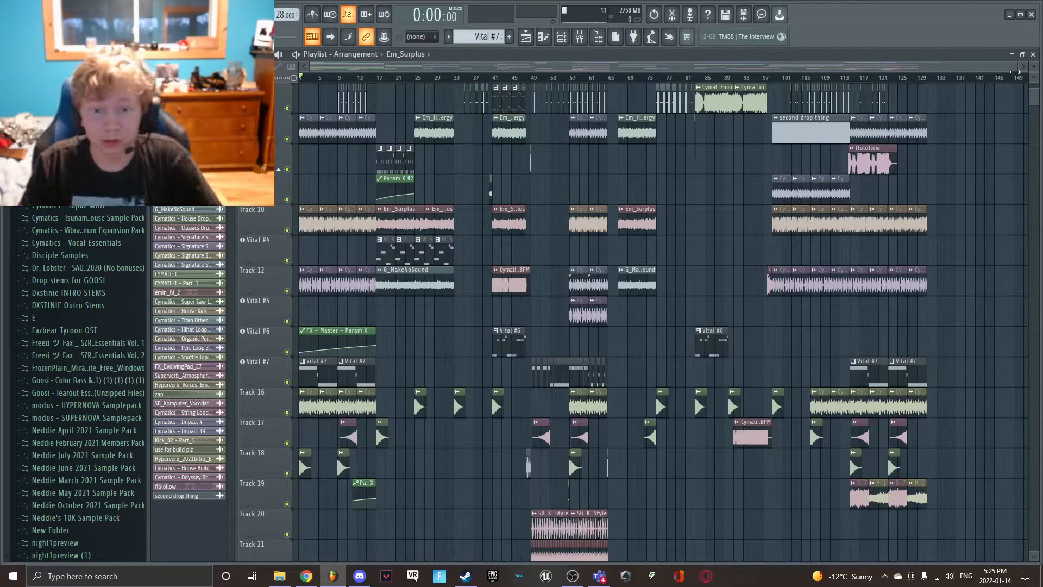
scroll(366, 347, "up", 5)
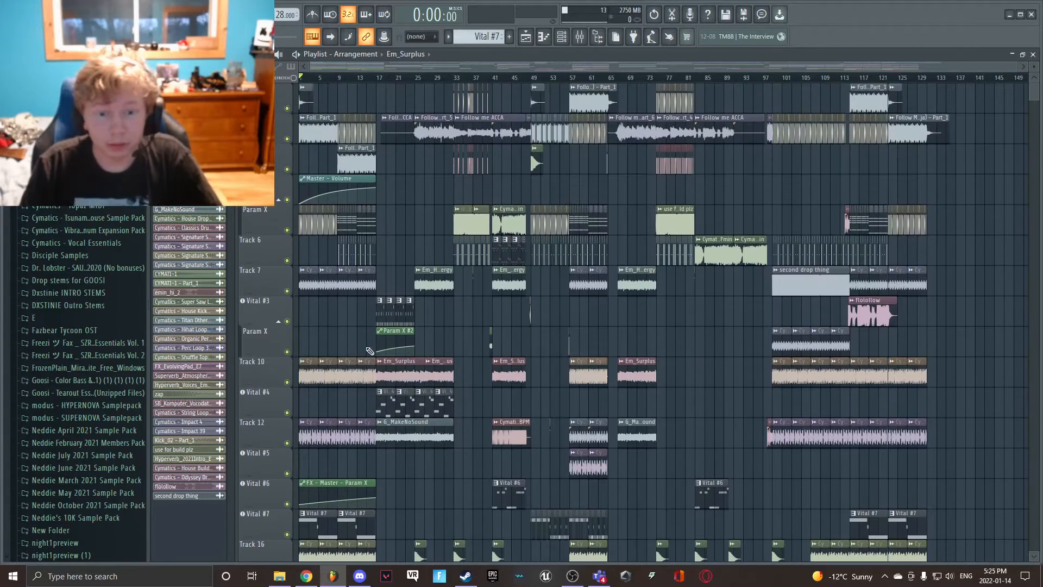
left_click_drag(331, 212, 307, 465)
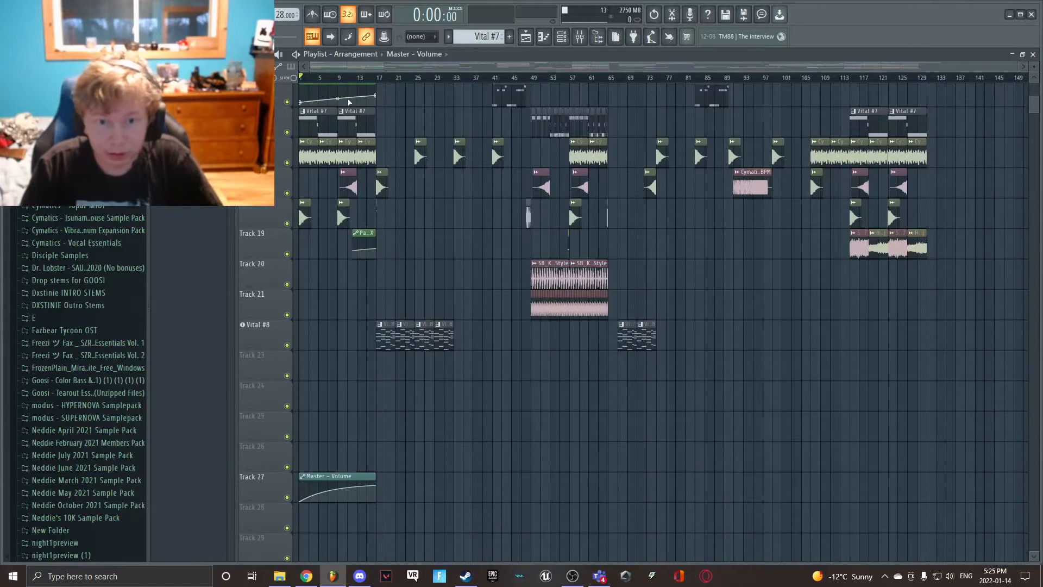
- Move the FX - Master - Param X automation clip to Track 26, directly above the Master - Volume clip
scroll(353, 115, "up", 1)
left_click_drag(340, 110, 340, 474)
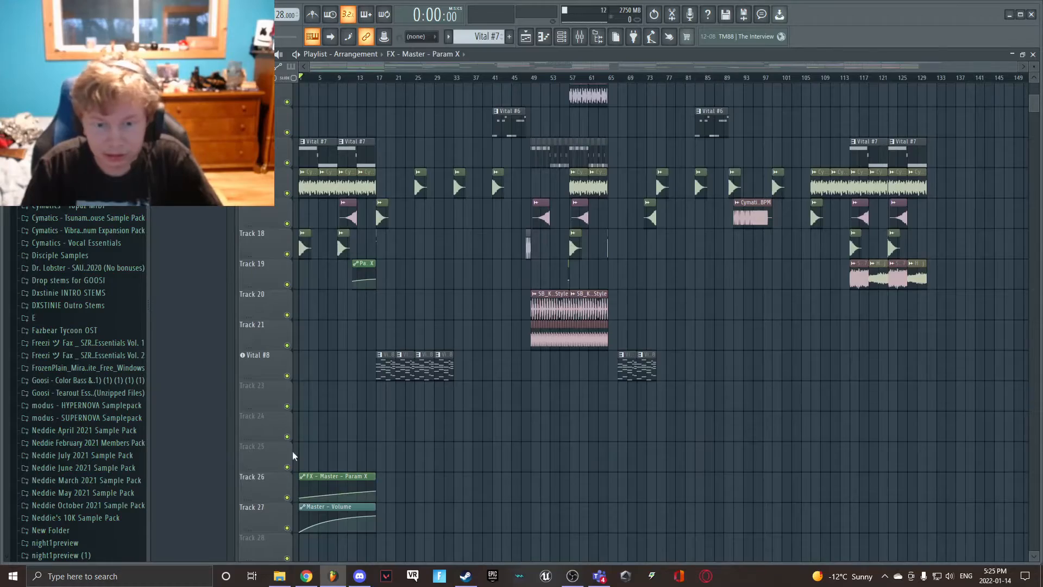
scroll(513, 248, "up", 12)
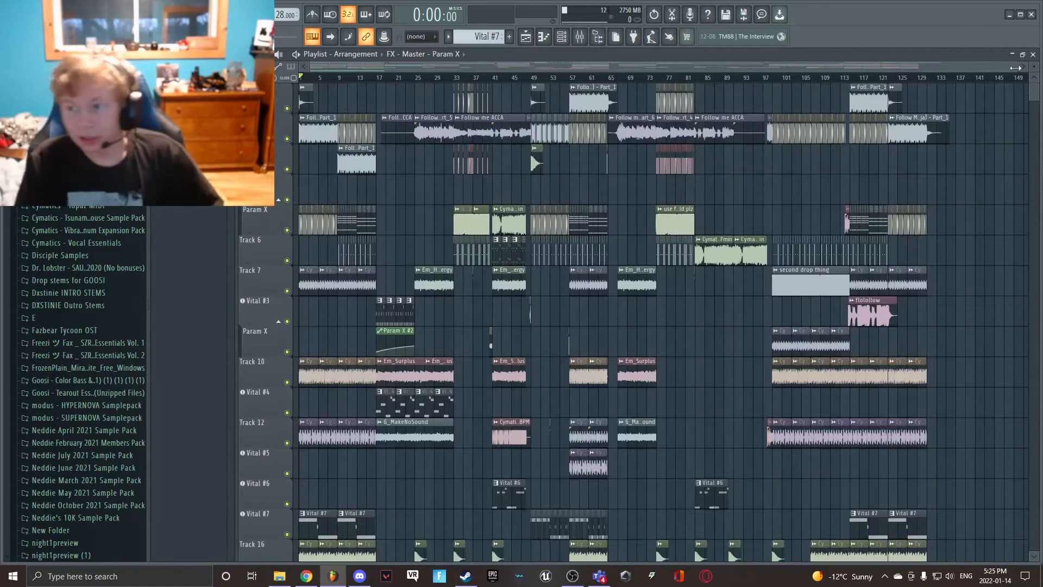
- Solo the track holding the Cymatics - House Kick 3 clips and play it from the start of the arrangement
left_click_drag(1016, 68, 340, 109)
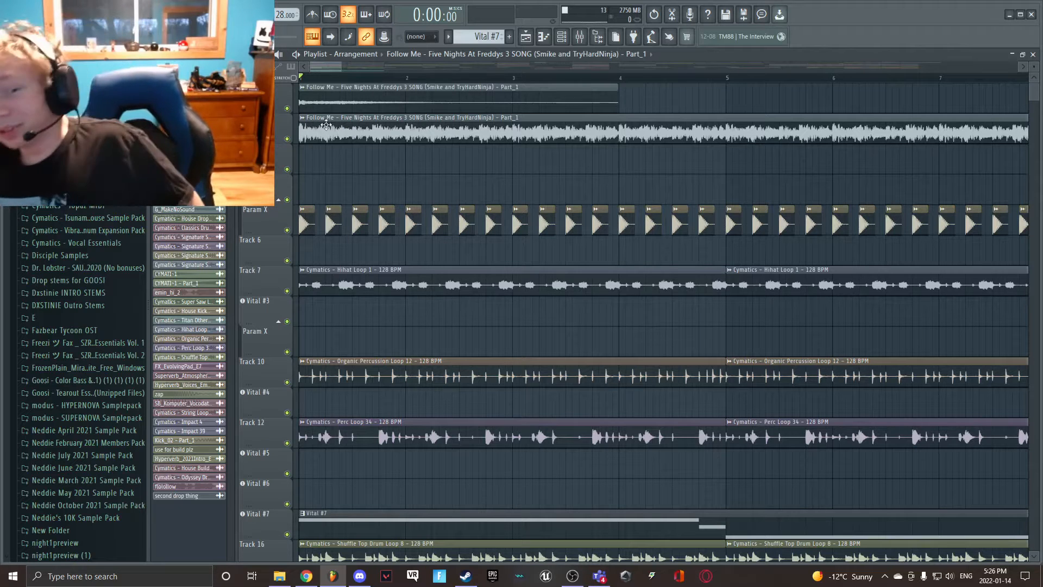
scroll(361, 153, "down", 3)
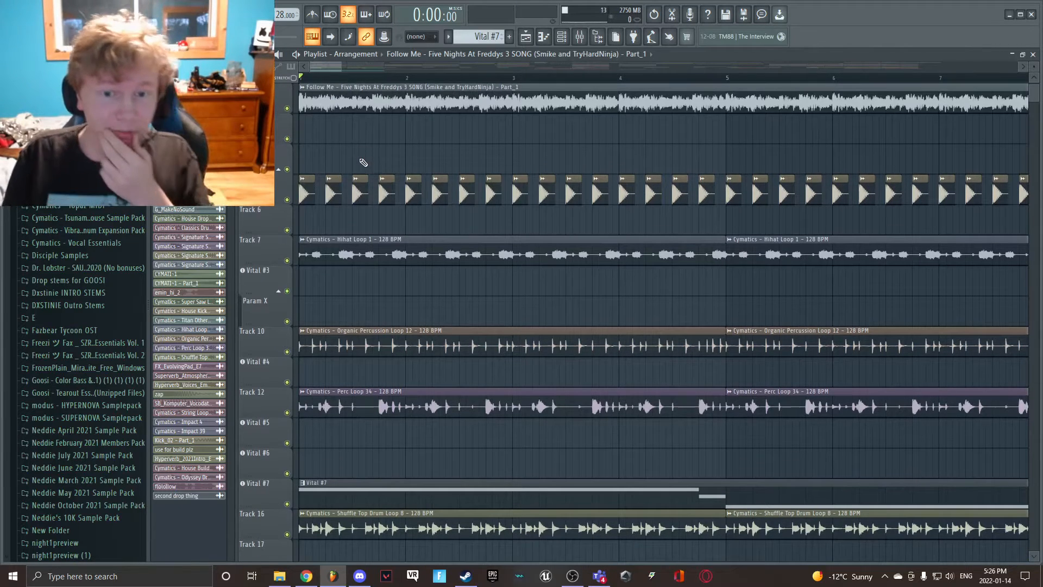
scroll(337, 158, "down", 1)
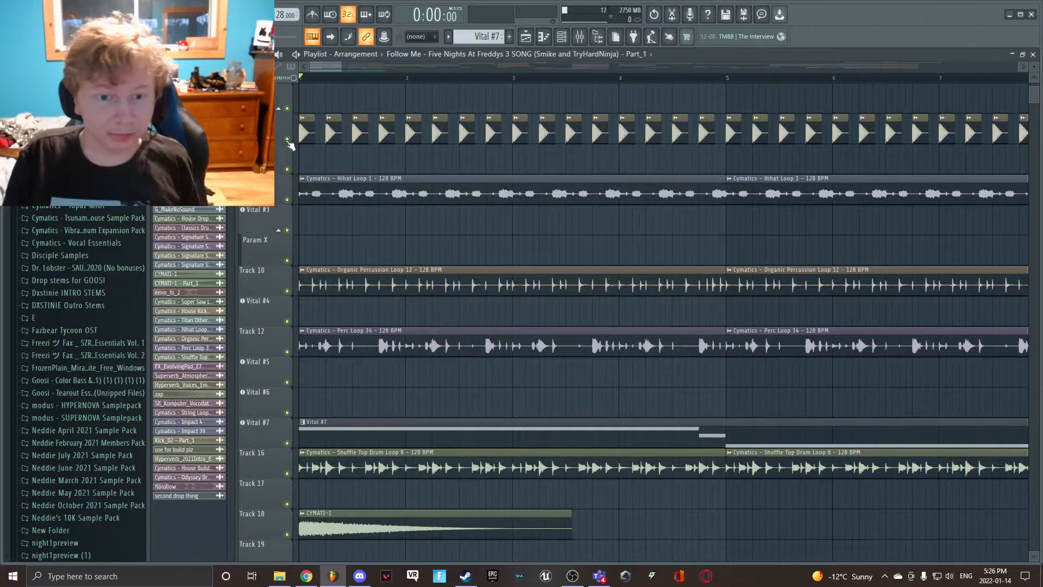
left_click(304, 133)
scroll(303, 135, "up", 3)
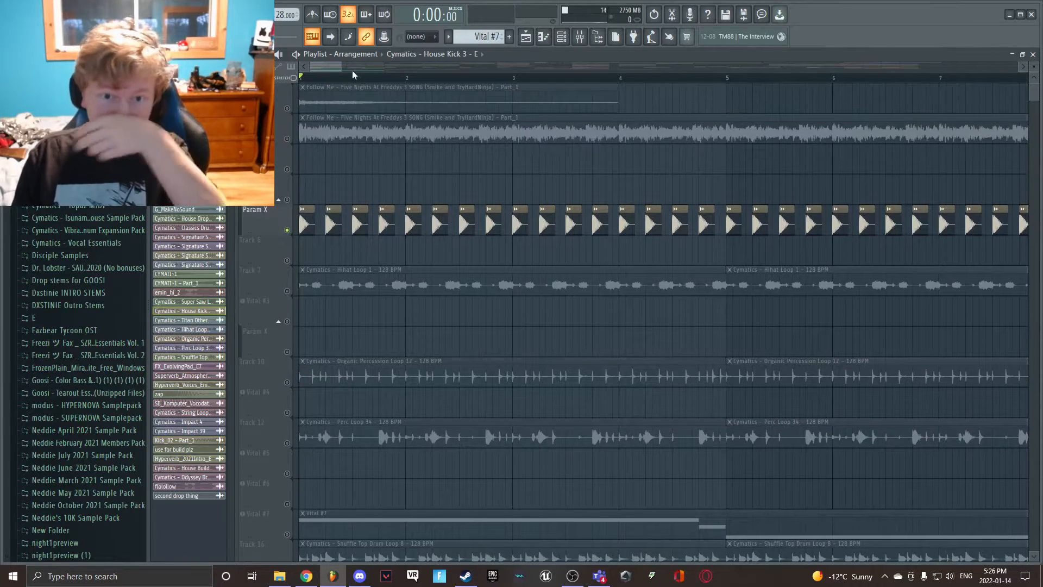
mouse_move(341, 66)
left_mouse_down()
mouse_move(809, 65)
mouse_move(1012, 37)
mouse_move(566, 149)
mouse_move(434, 159)
mouse_move(346, 184)
left_mouse_up()
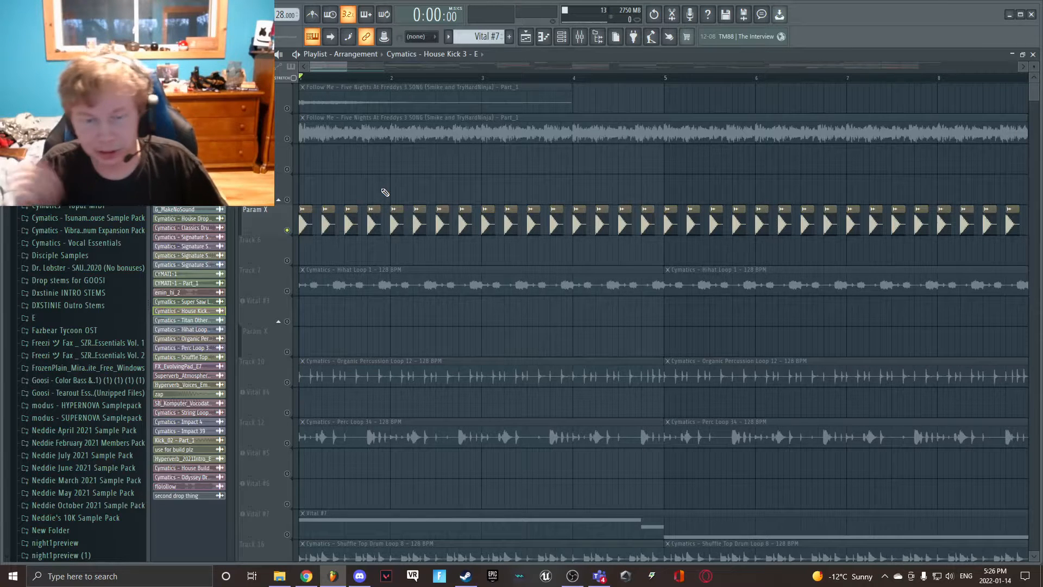
key("space")
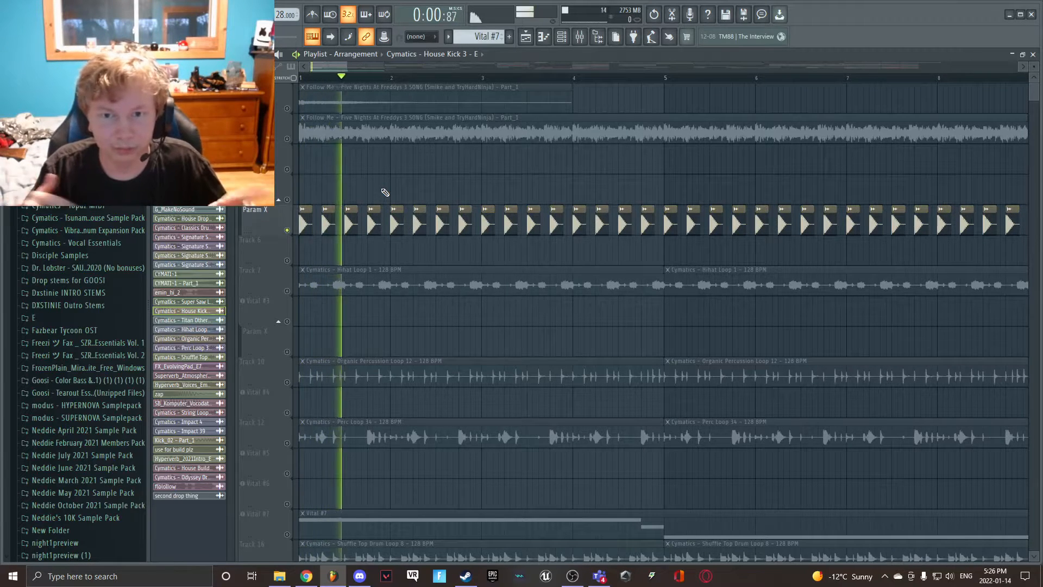
scroll(380, 204, "down", 10)
key("space")
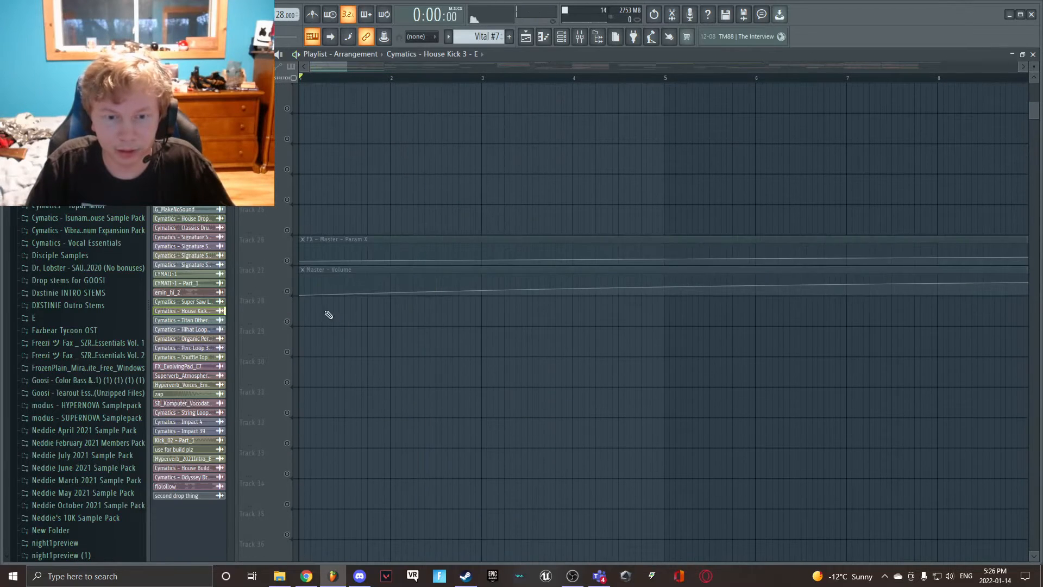
- Enable the FX - Master - Param X automation on Track 26 alongside the kick, keep Track 27 muted, and start playback
scroll(319, 240, "up", 12)
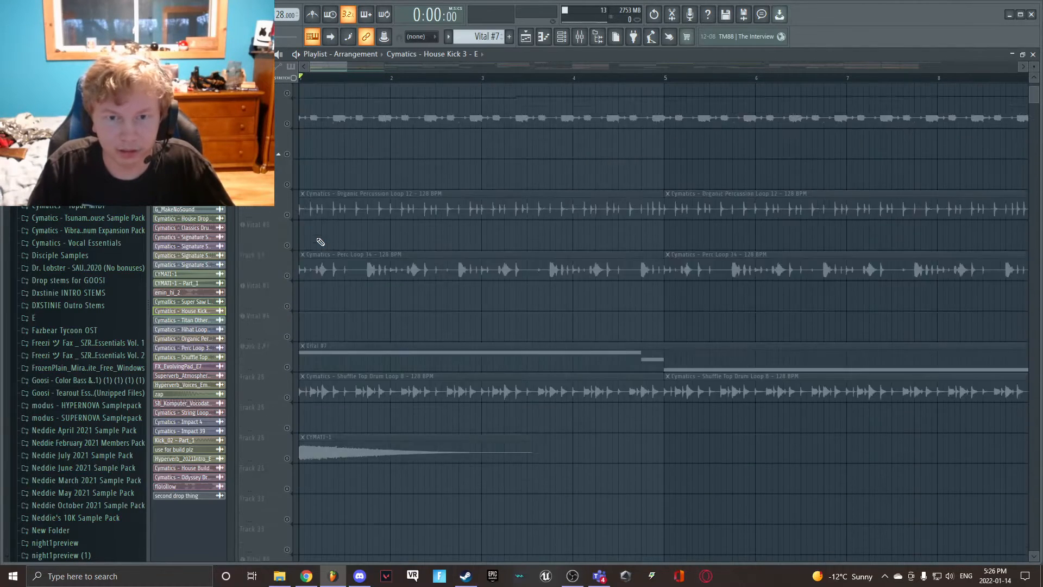
key("space")
scroll(321, 242, "down", 10)
key("space")
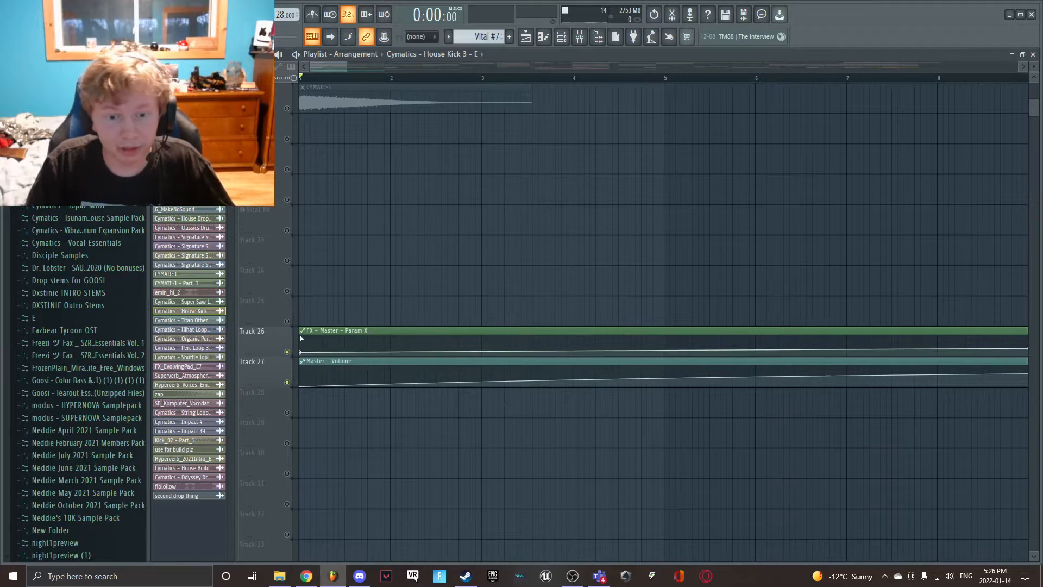
left_click(287, 382)
key("space")
scroll(302, 347, "up", 5)
scroll(296, 326, "down", 8)
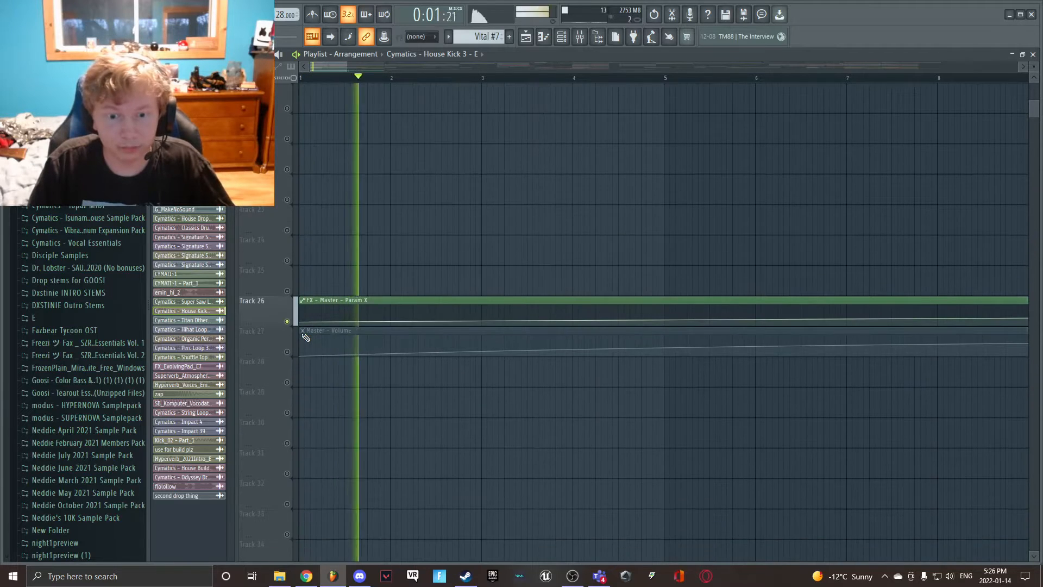
- Trim the Track 26 FX - Master - Param X clip to a short piece ending at bar 17 and place a full-length copy on Track 28
left_click_drag(347, 67, 452, 72)
scroll(291, 262, "up", 5)
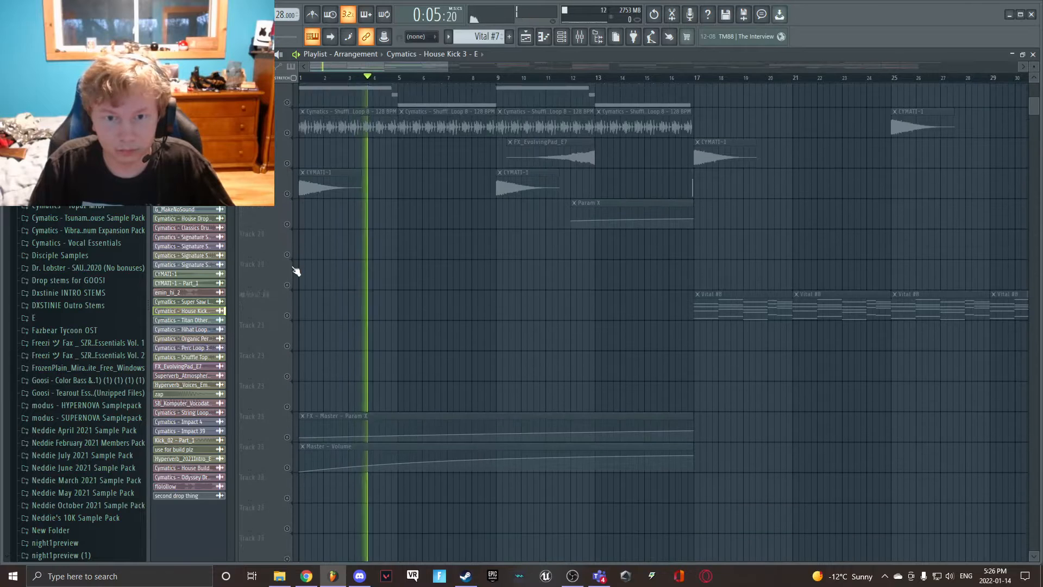
left_click(303, 401)
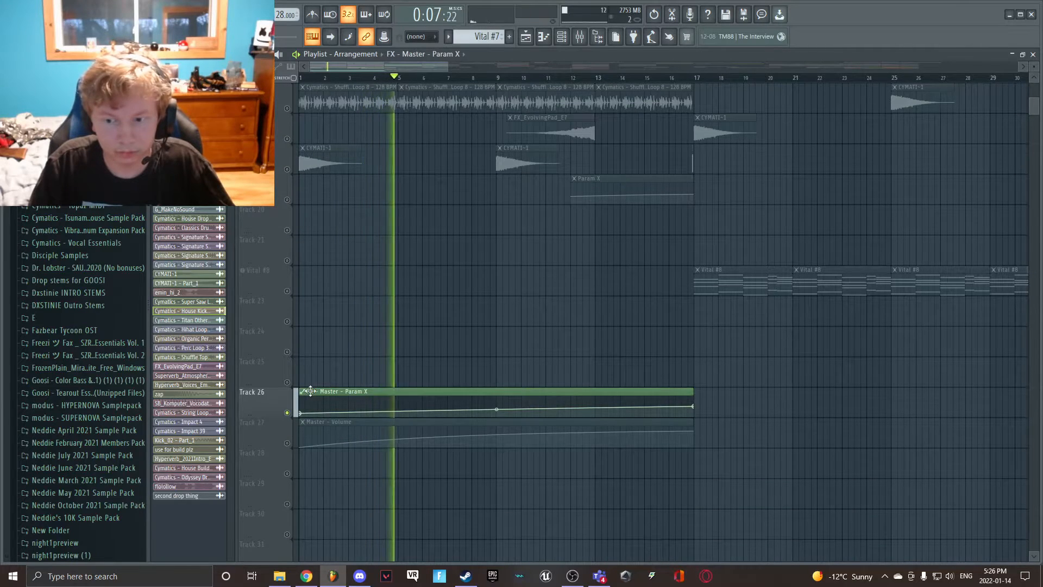
left_click_drag(301, 402, 702, 352)
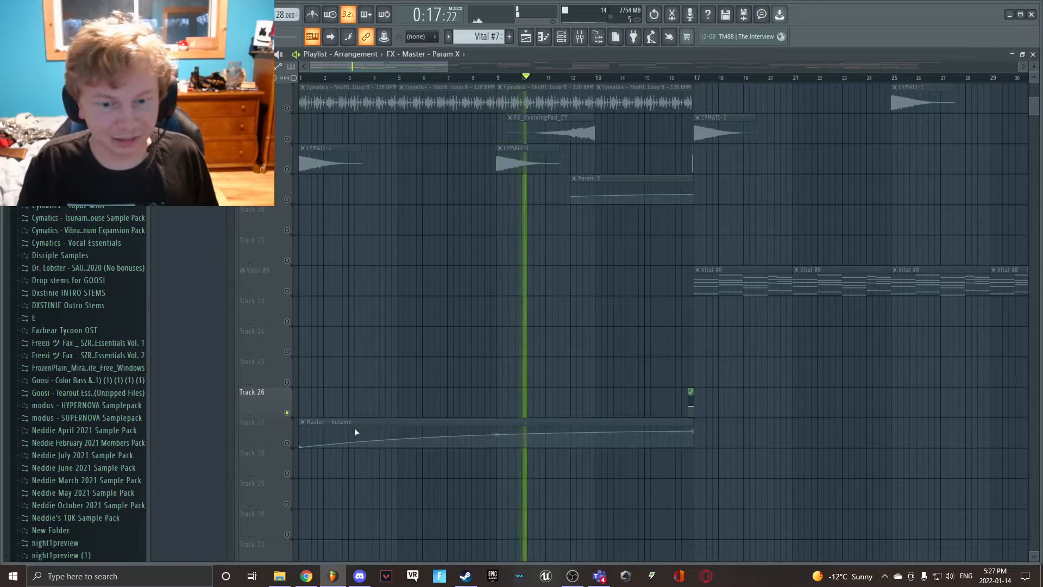
left_click_drag(315, 469, 267, 470)
key("space")
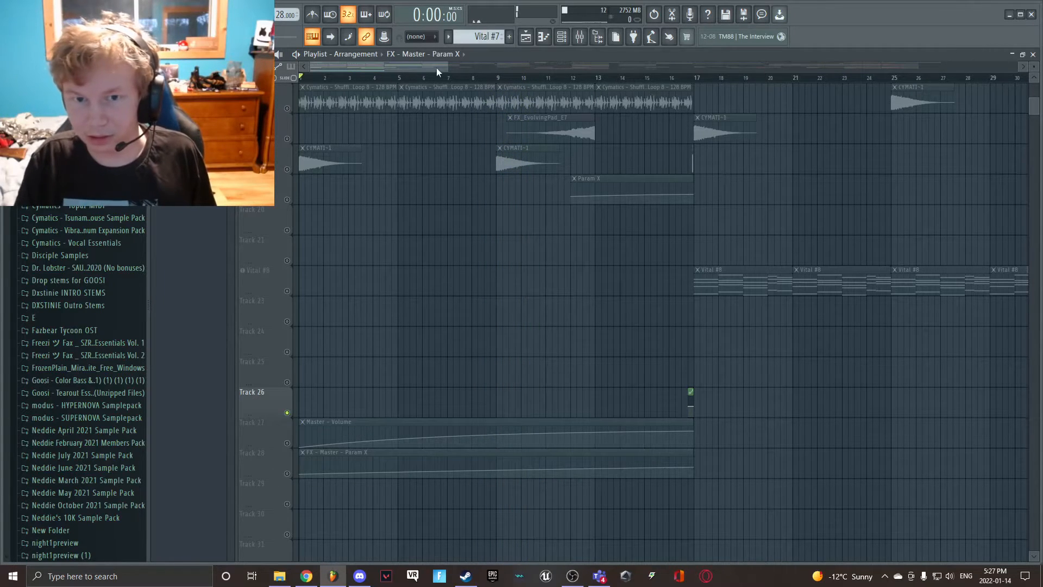
- Move the short FX - Master - Param X clip on Track 26 to the start of bar 1
left_click_drag(447, 68, 396, 71)
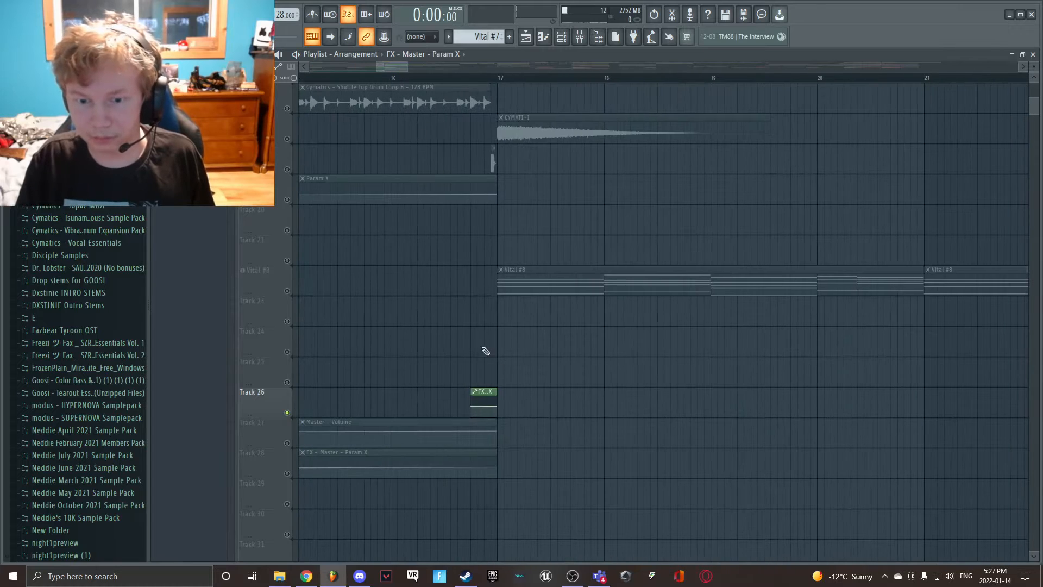
left_click_drag(488, 391, 310, 393)
key("space")
key("space")
- Play the soloed kick track from the start to hear it with the short automation clip applied
scroll(362, 327, "up", 5)
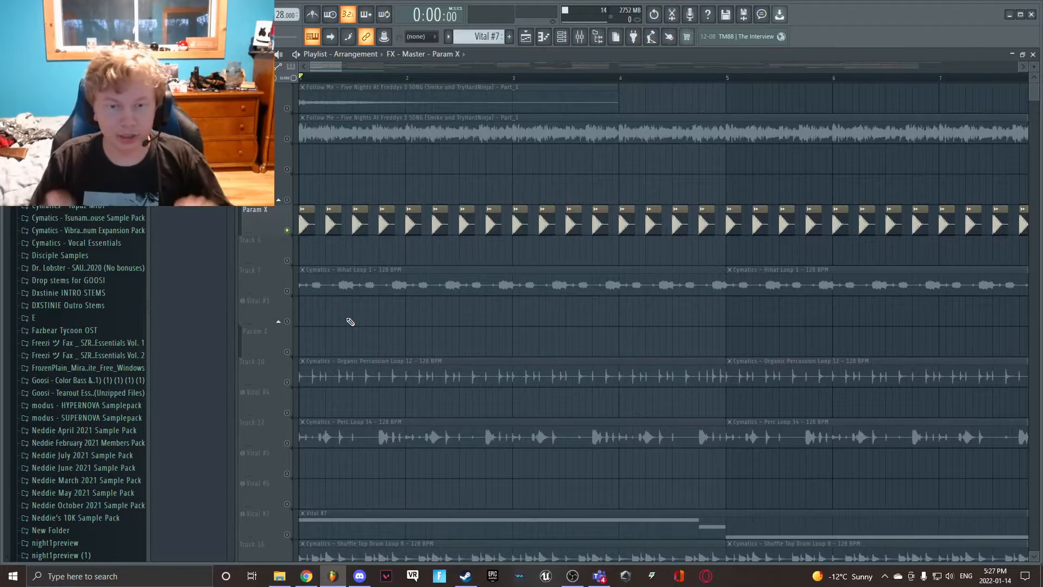
key("space")
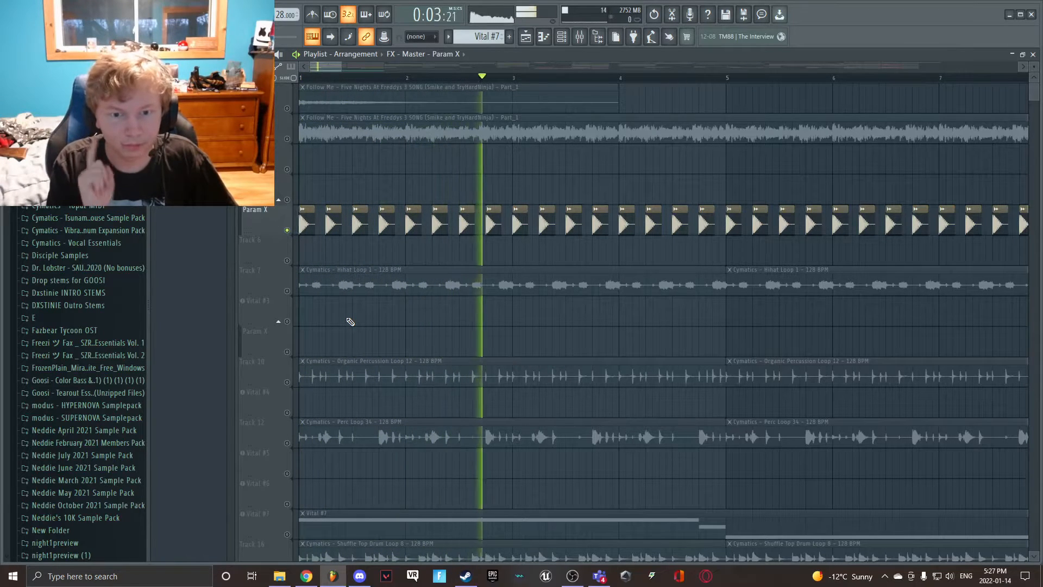
key("space")
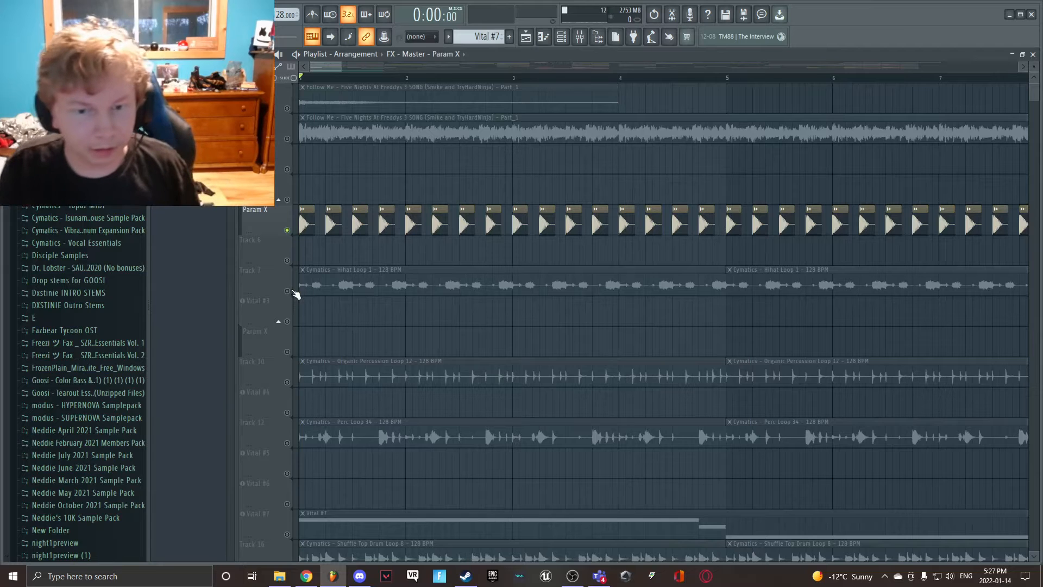
- Solo Track 7 with the Cymatics - Hihat Loop 1 clips and play it briefly
scroll(290, 294, "down", 2)
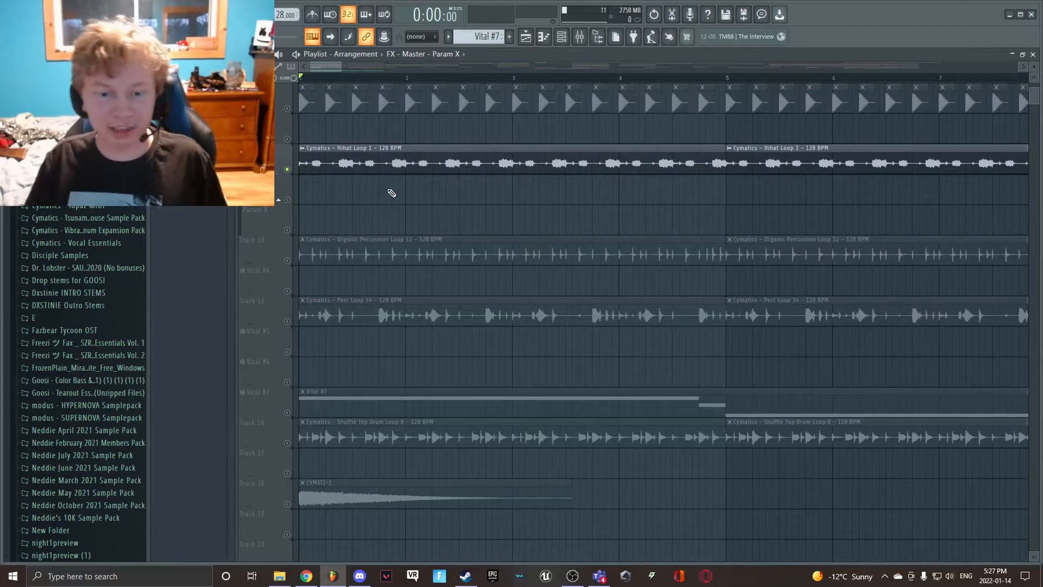
scroll(391, 192, "down", 1)
key("space")
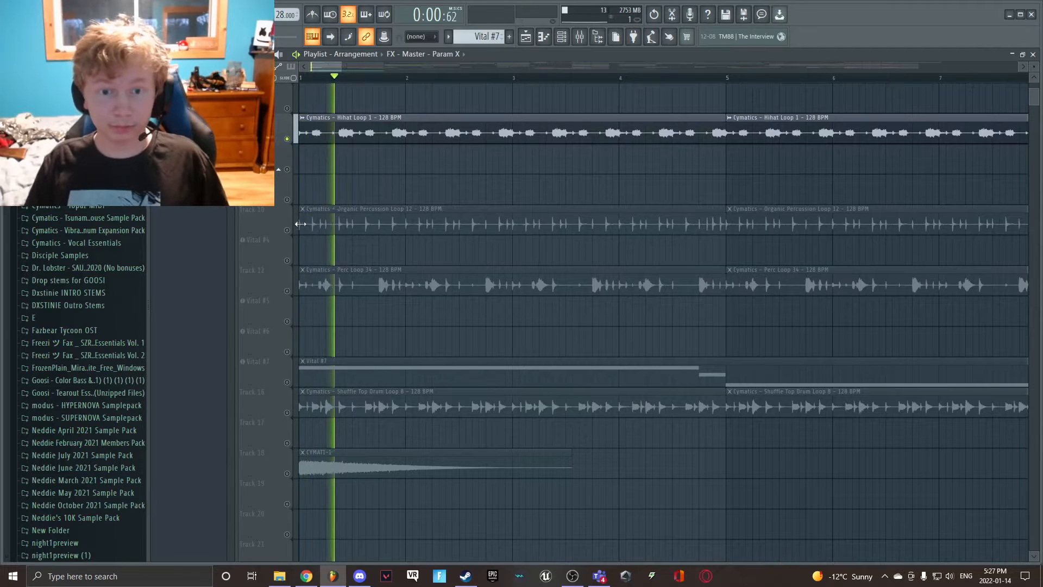
key("space")
- Enable the Track 26 automation together with the hi-hat loop and play both from the start
scroll(330, 270, "down", 5)
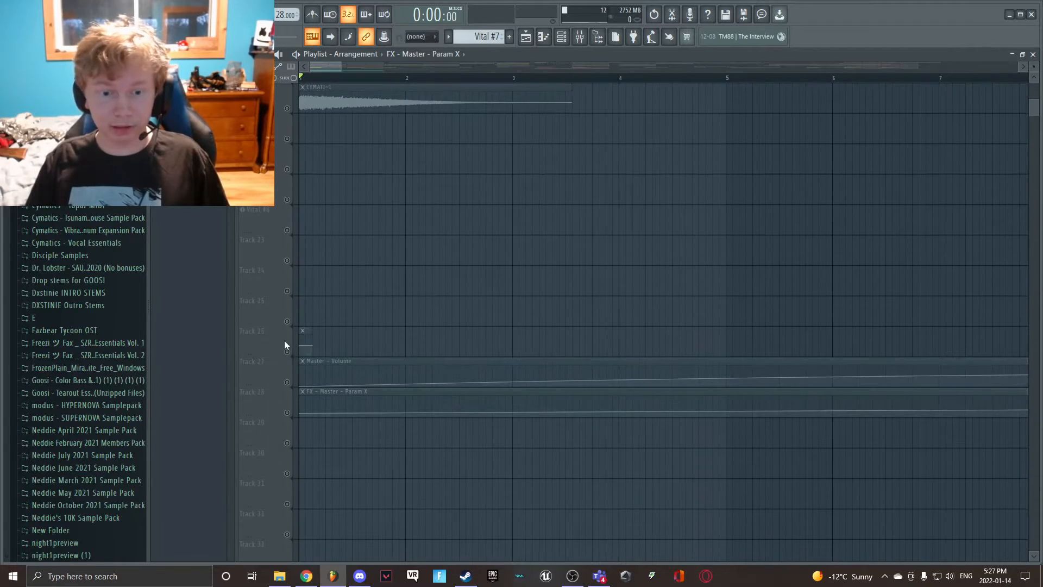
scroll(289, 358, "up", 1)
key("space")
scroll(289, 372, "up", 4)
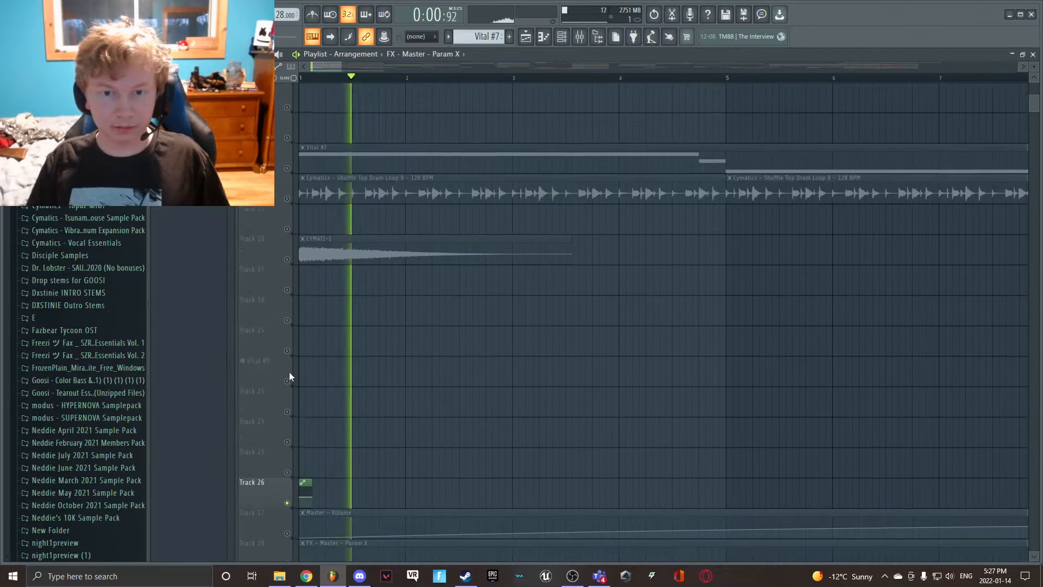
scroll(291, 373, "up", 6)
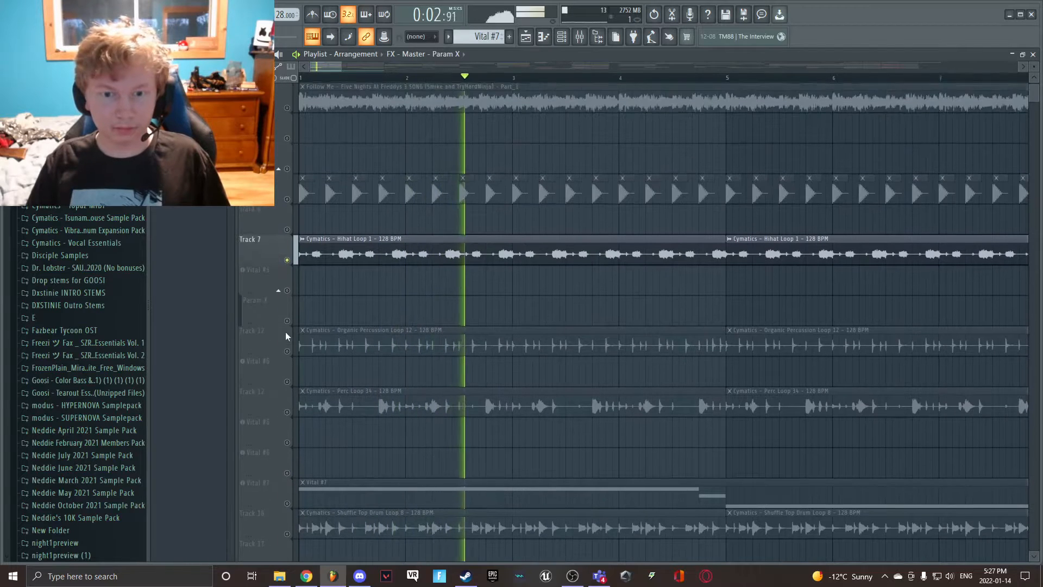
key("space")
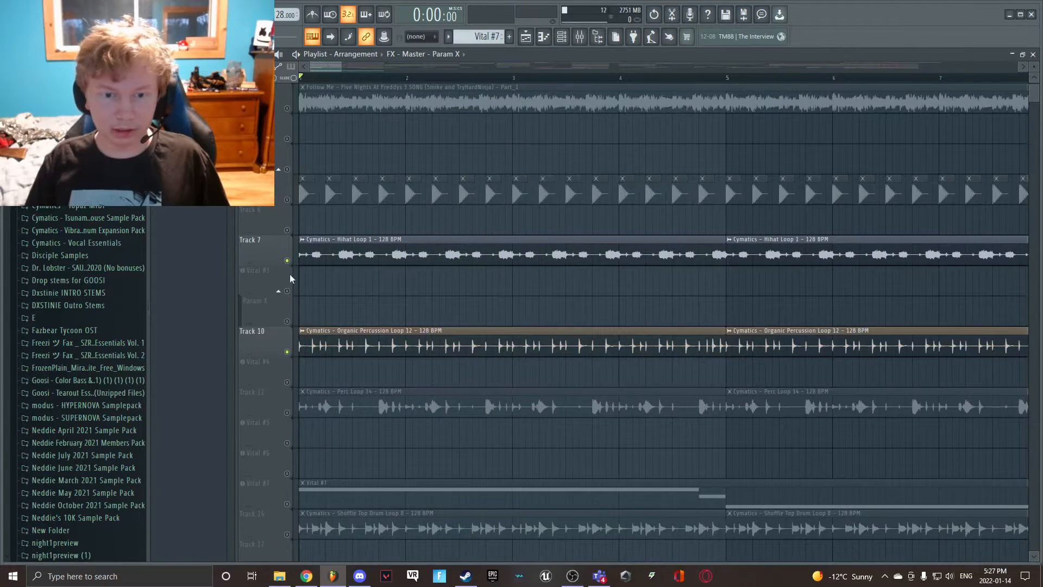
- Mute the hi-hat loop and play Organic Percussion Loop 12 on Track 10 in its place
scroll(290, 271, "down", 3)
scroll(304, 318, "down", 3)
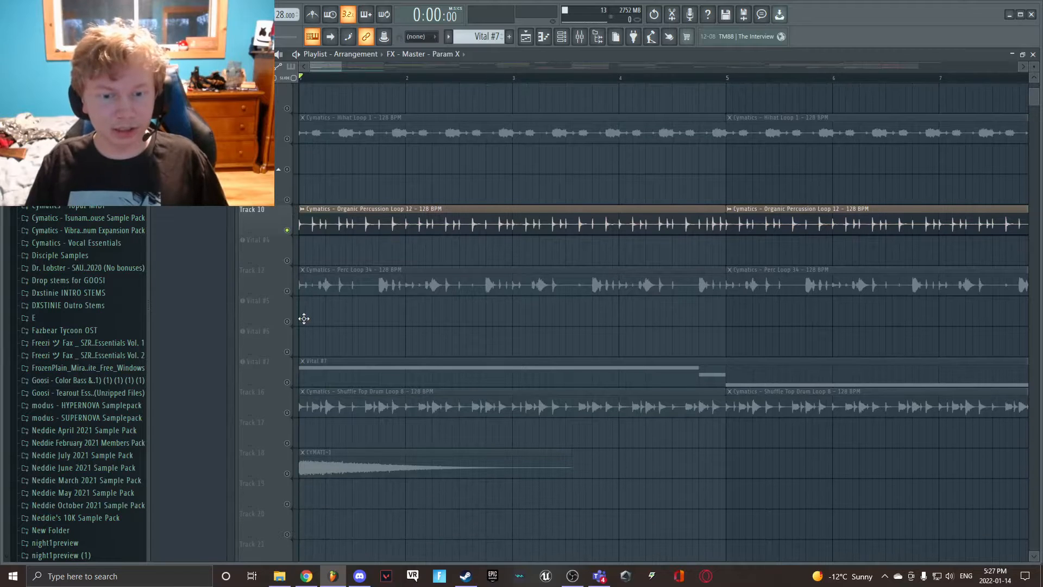
key("space")
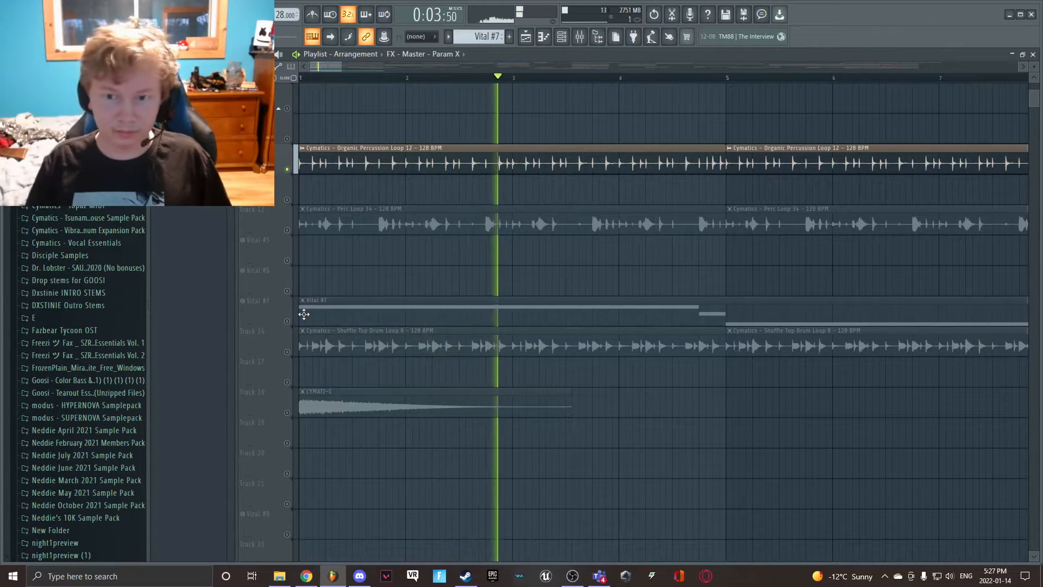
key("space")
- Enable Perc Loop 34 on Track 12, mute the organic percussion loop on Track 10, and play the result
left_click(288, 230)
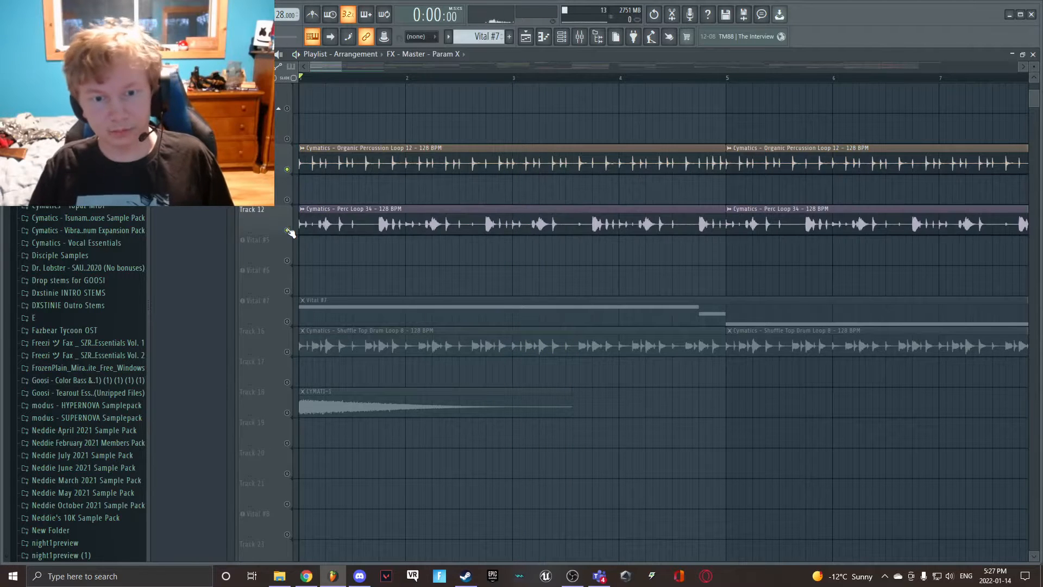
scroll(299, 340, "up", 1)
left_click(287, 200)
key("space")
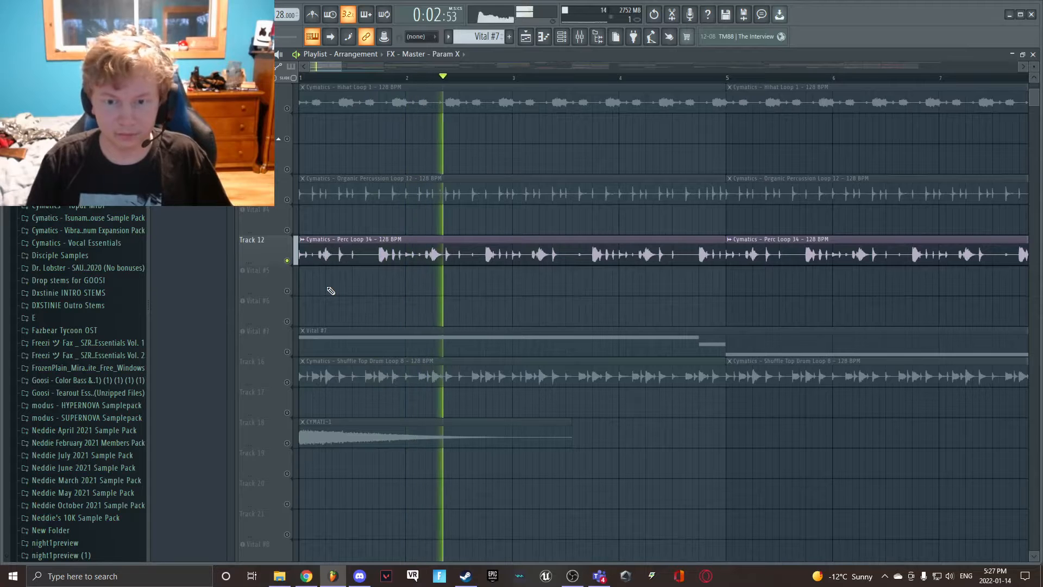
key("space")
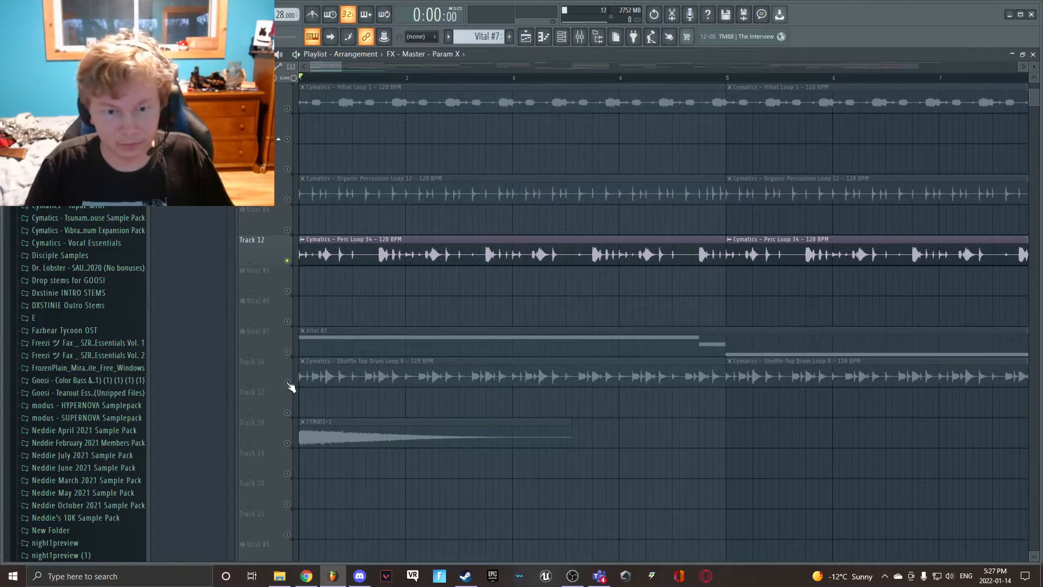
- Enable Shuffle Top Drum Loop 8 on Track 16 and mute Perc Loop 34 on Track 12
left_click(287, 381)
left_click(287, 261)
scroll(296, 274, "down", 4)
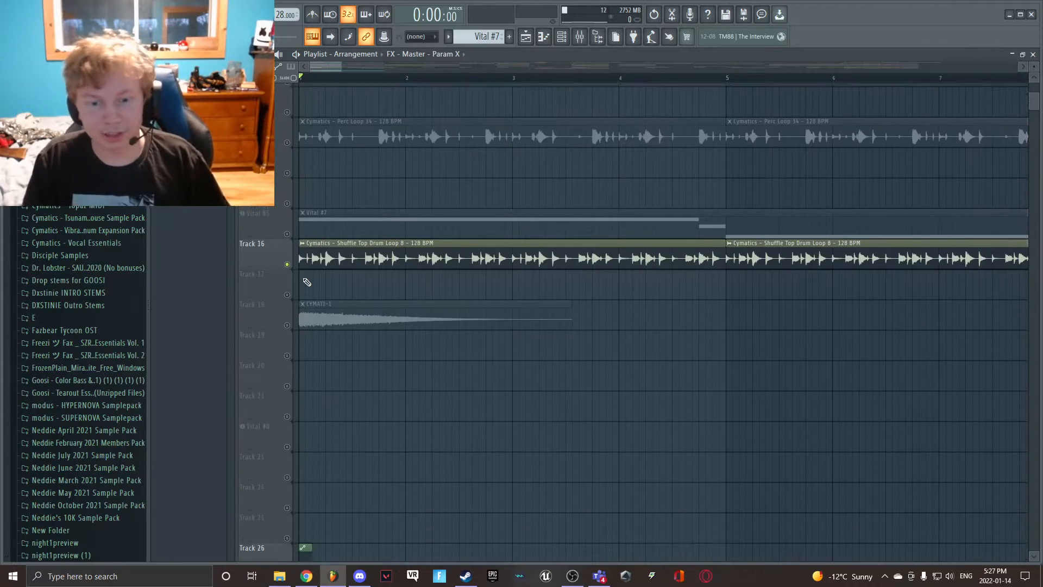
- Play Shuffle Top Drum Loop 8 on its own from the start, then stop playback
scroll(306, 281, "down", 4)
key("space")
scroll(304, 279, "up", 7)
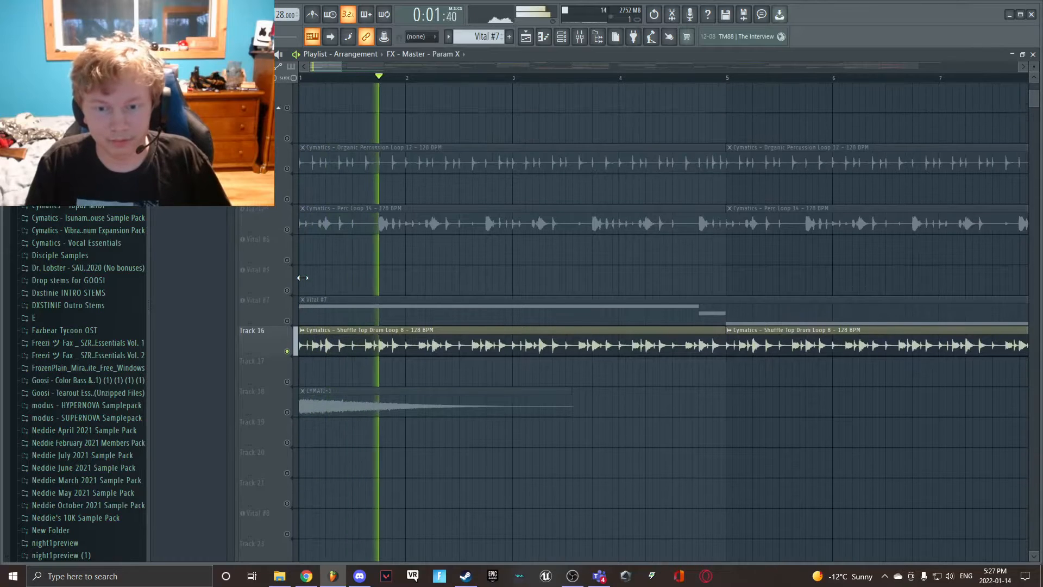
scroll(303, 278, "up", 1)
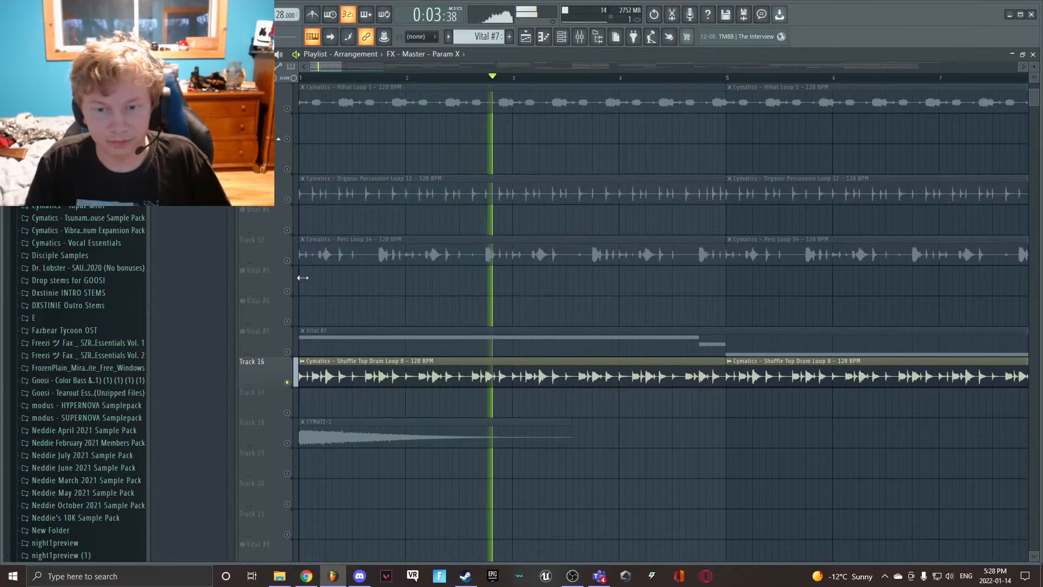
key("space")
- Enable the hi-hat loop, Organic Percussion Loop 12 and Perc Loop 34 alongside Shuffle Top Drum Loop 8 and play them together
scroll(302, 278, "up", 6)
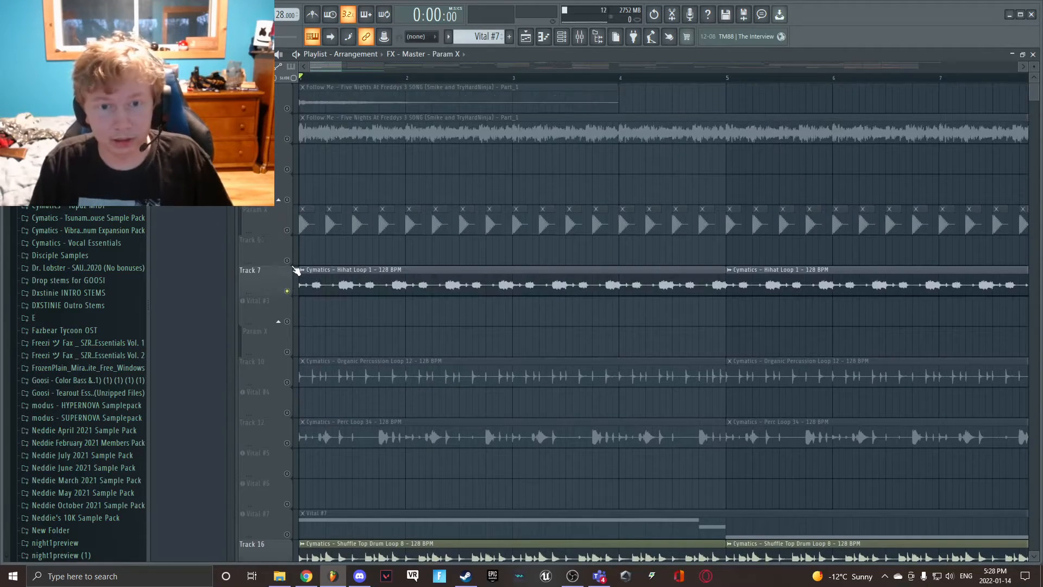
scroll(299, 294, "down", 3)
left_click(292, 292)
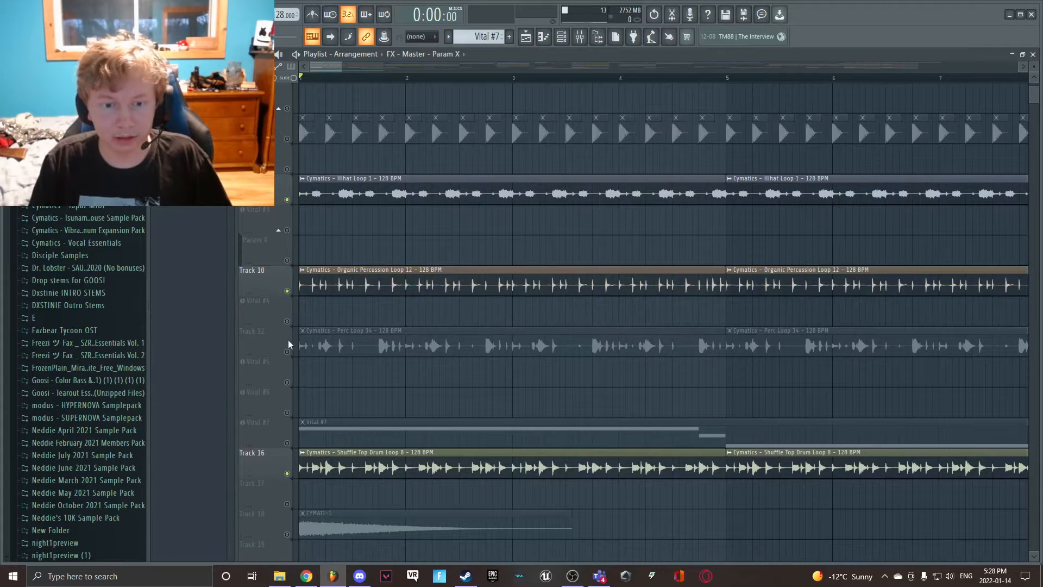
left_click(290, 348)
left_click(316, 338)
key("space")
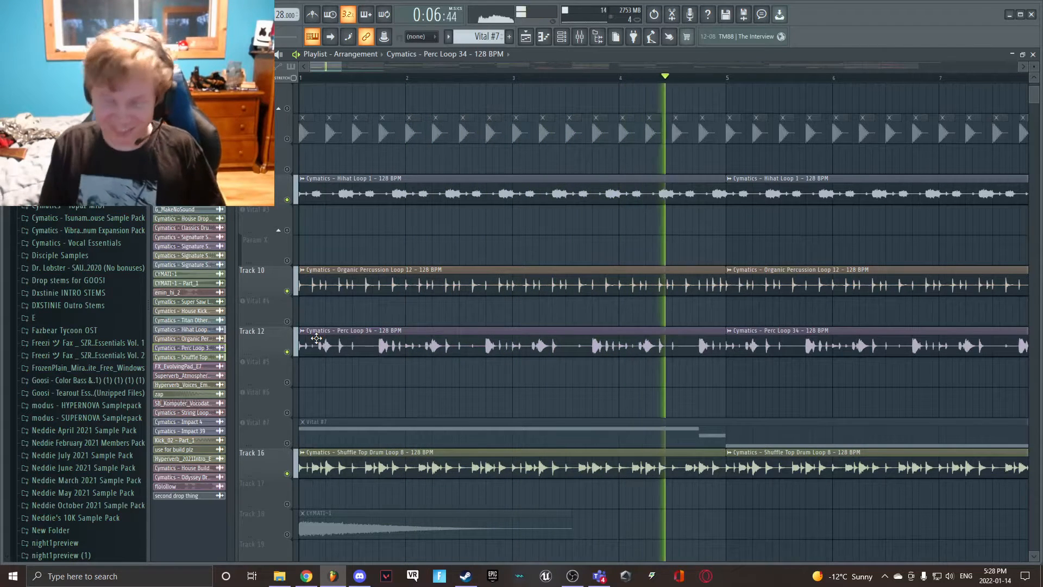
key("space")
- Enable CYMATI-1 on Track 18 and mute the hi-hat, organic percussion, Perc Loop 34 and Shuffle Top loops
scroll(302, 323, "down", 5)
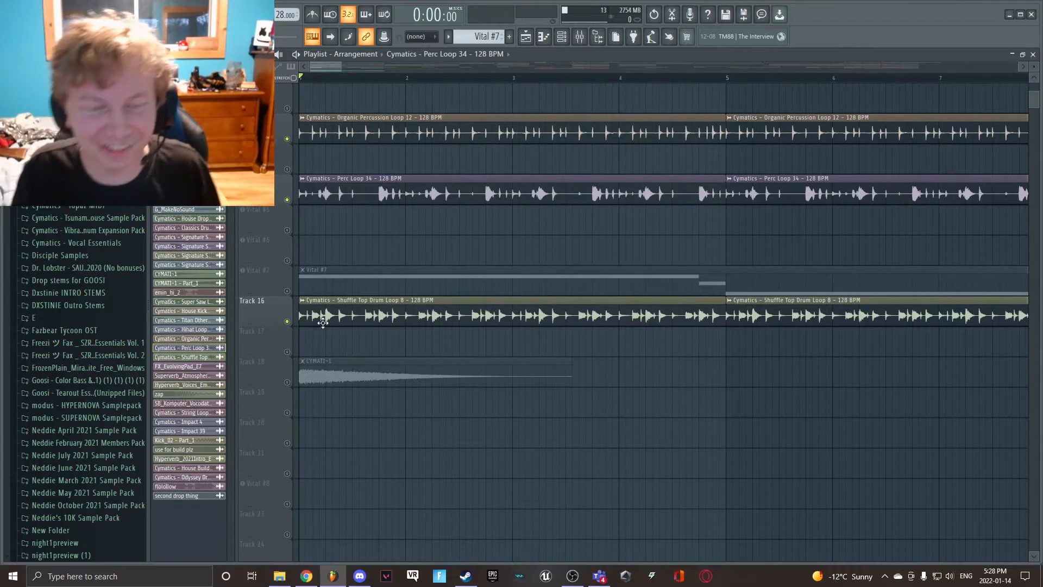
left_click(325, 368)
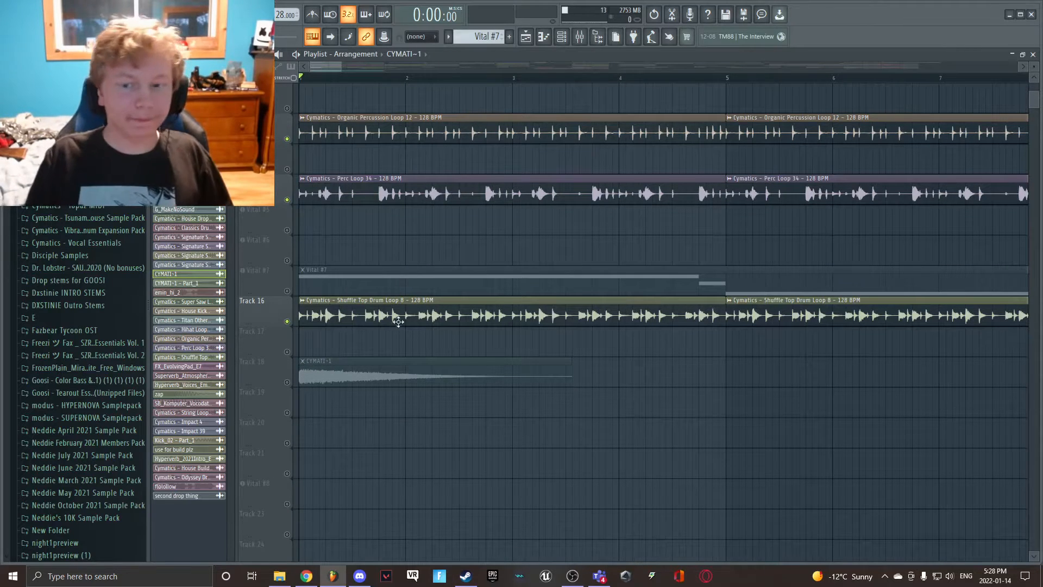
scroll(398, 321, "down", 3)
left_click(287, 291)
left_click(287, 230)
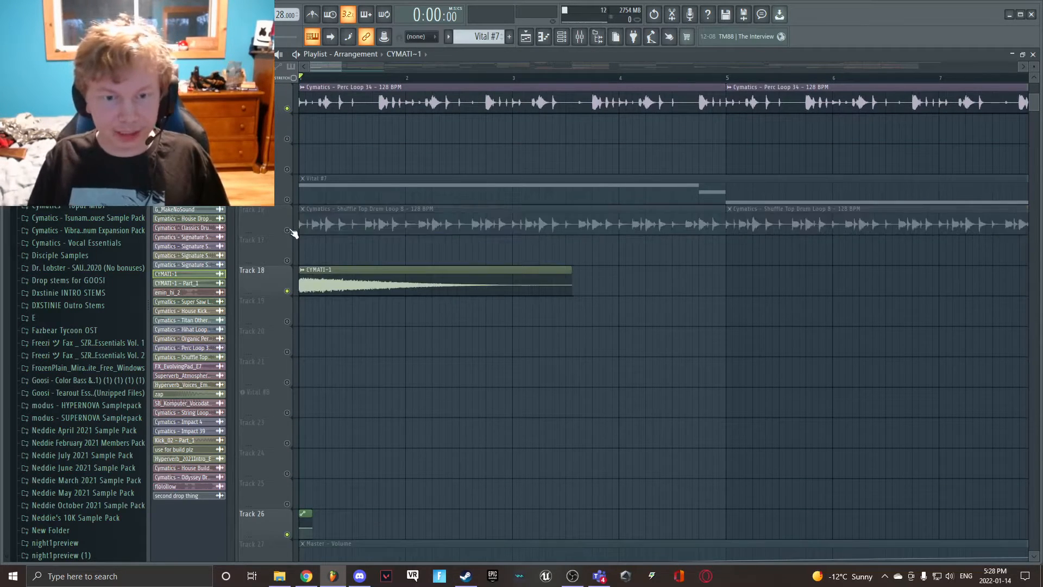
scroll(293, 233, "up", 7)
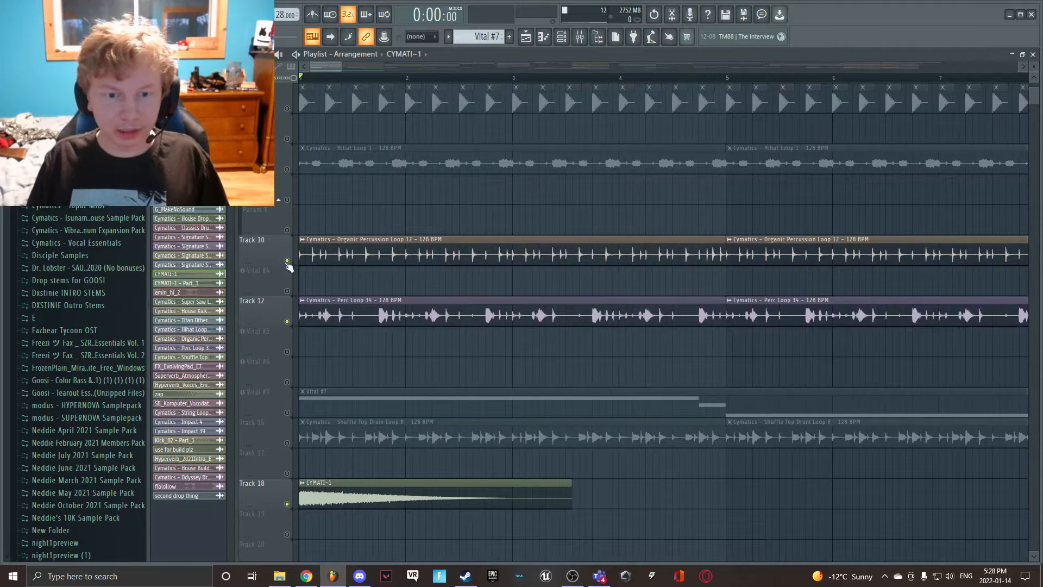
left_click(287, 261)
left_click(287, 321)
- Play the CYMATI-1 sample alone from the start and stop once it has faded out
scroll(292, 319, "down", 1)
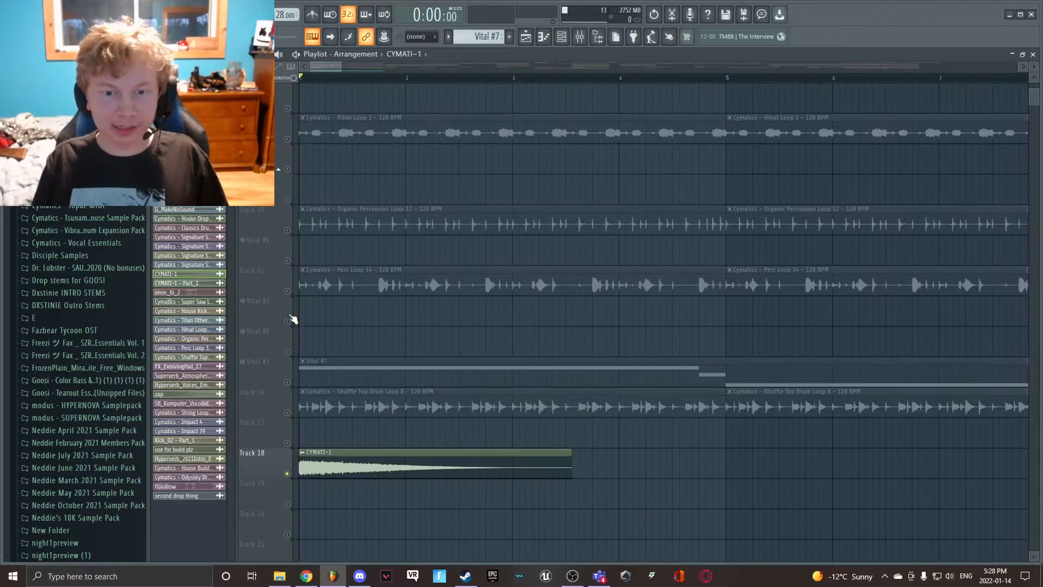
scroll(293, 320, "down", 2)
key("space")
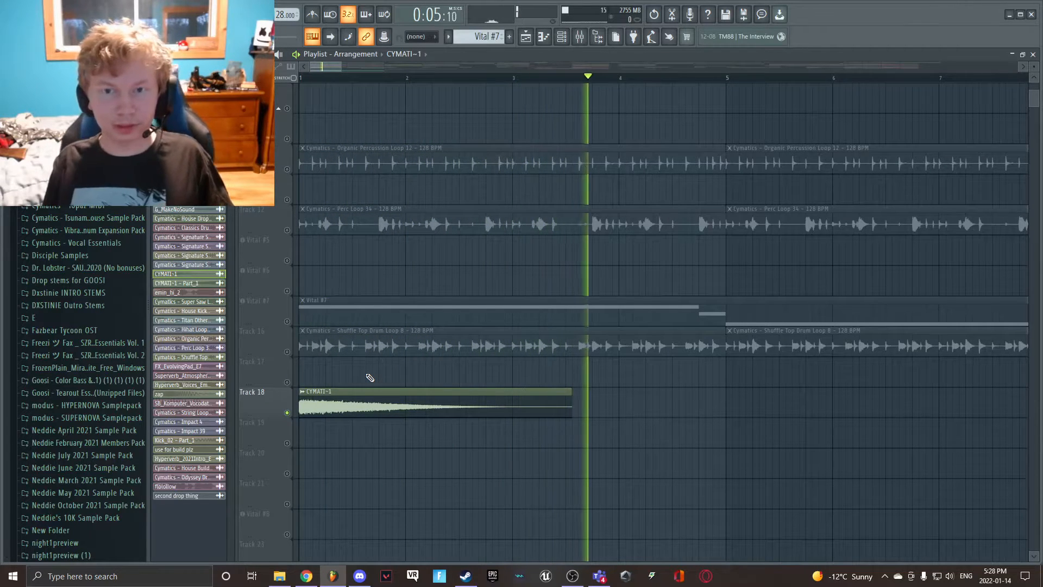
key("space")
- Examine the Fruity parametric EQ 2 curve on the CYMATI-1 mixer track and return to the playlist
left_click(580, 38)
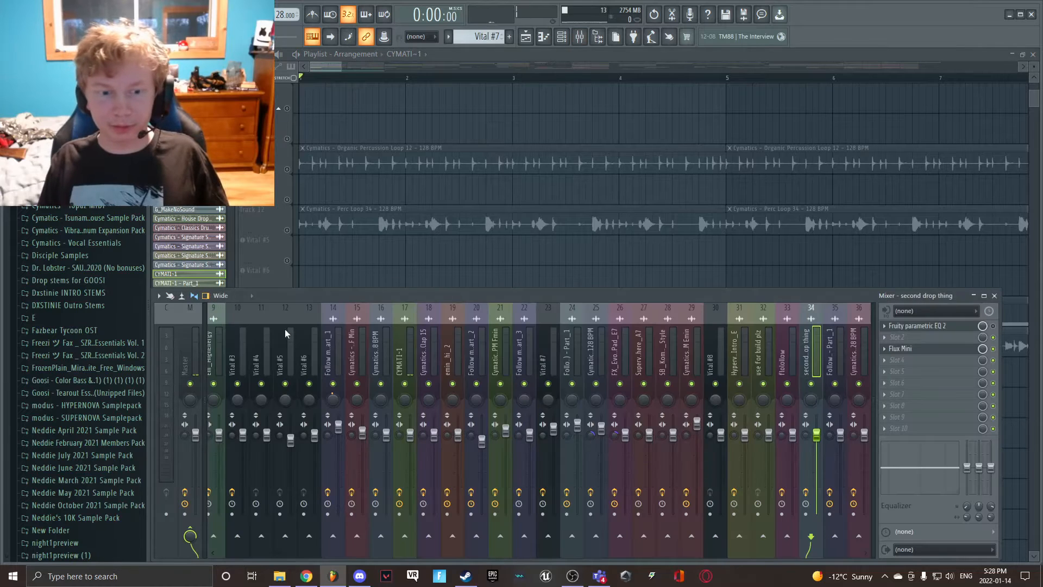
left_click(411, 348)
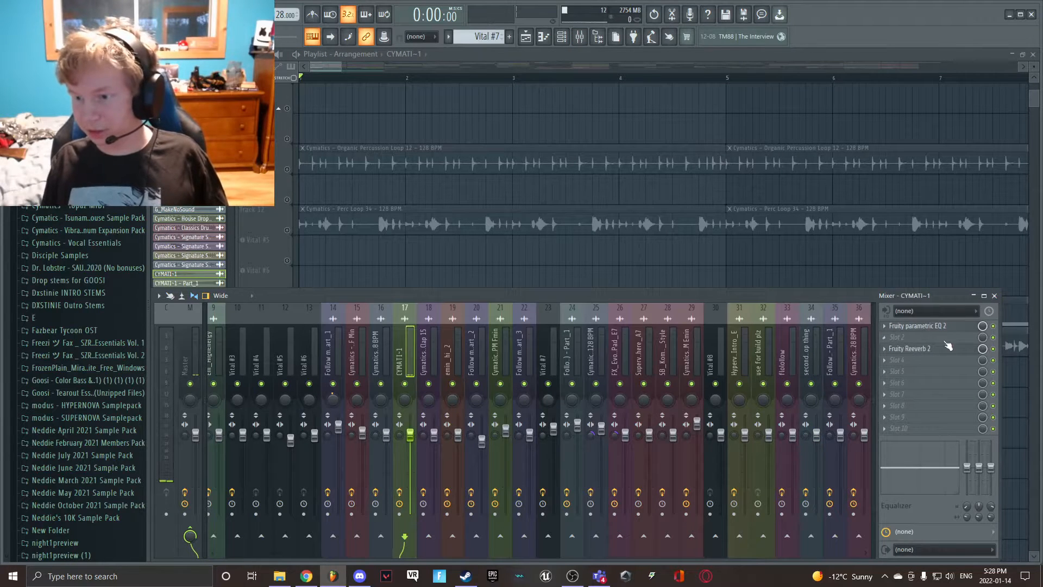
left_click(923, 326)
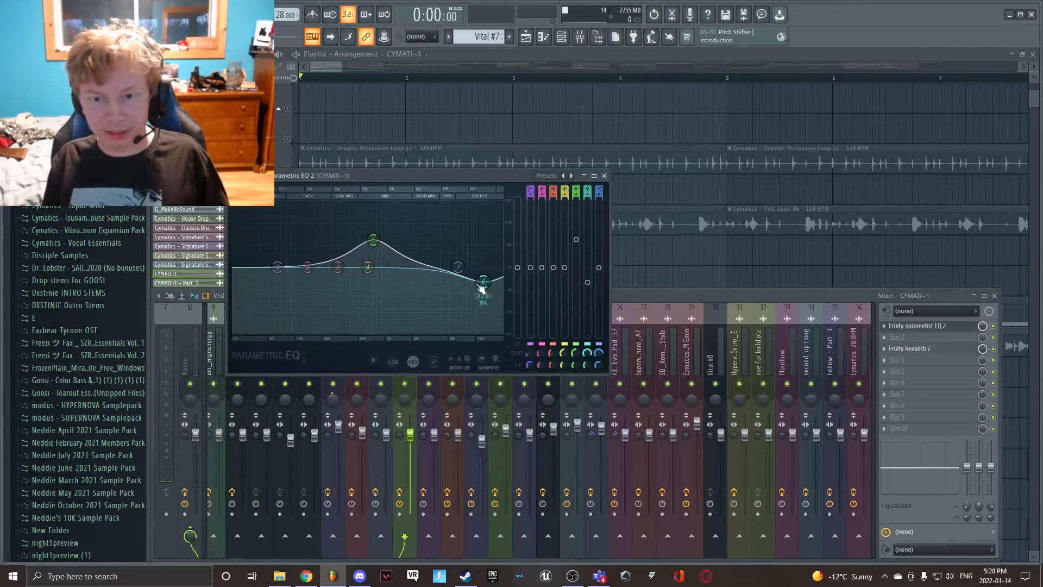
left_click(685, 213)
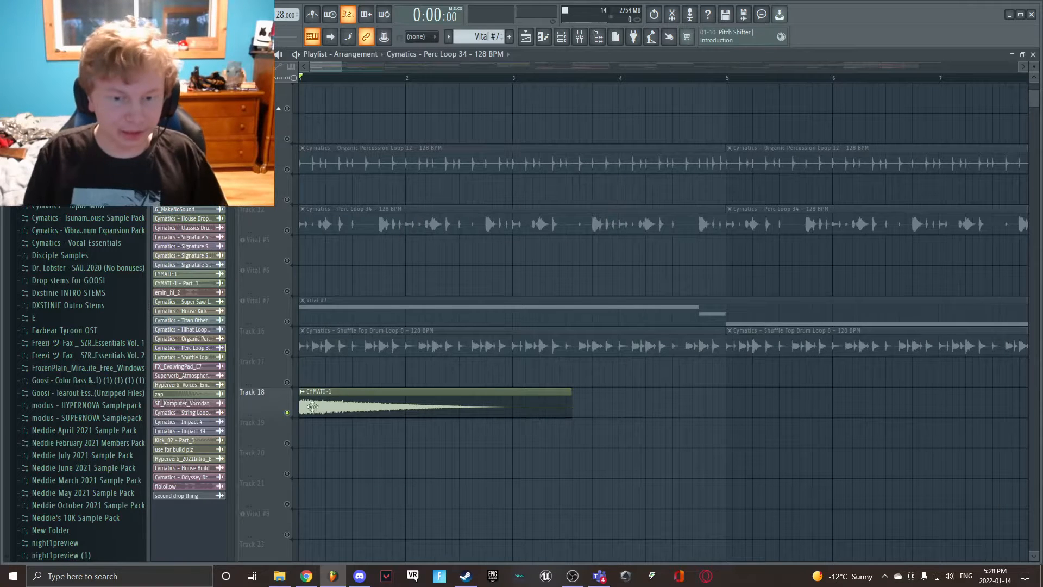
- Mute CYMATI-1 on Track 18 and enable the Vital #7 track in its place
left_click(287, 413)
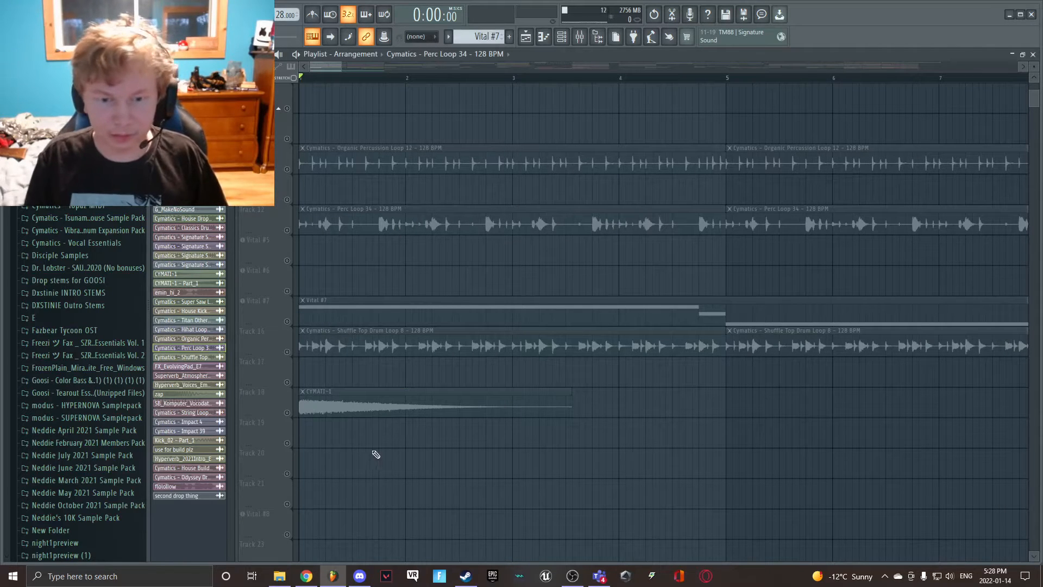
scroll(361, 436, "up", 5)
scroll(293, 402, "down", 4)
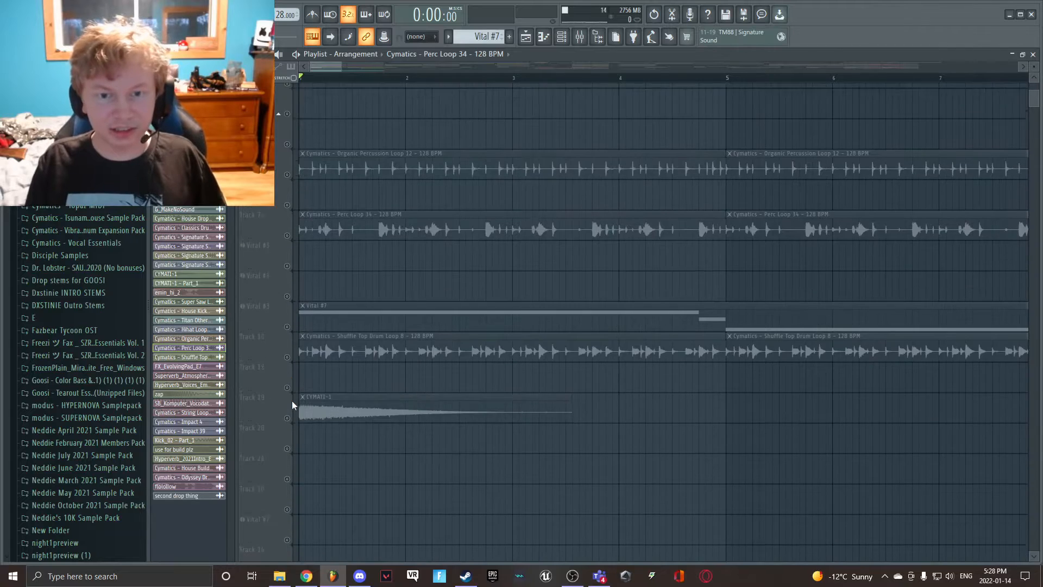
scroll(293, 402, "up", 4)
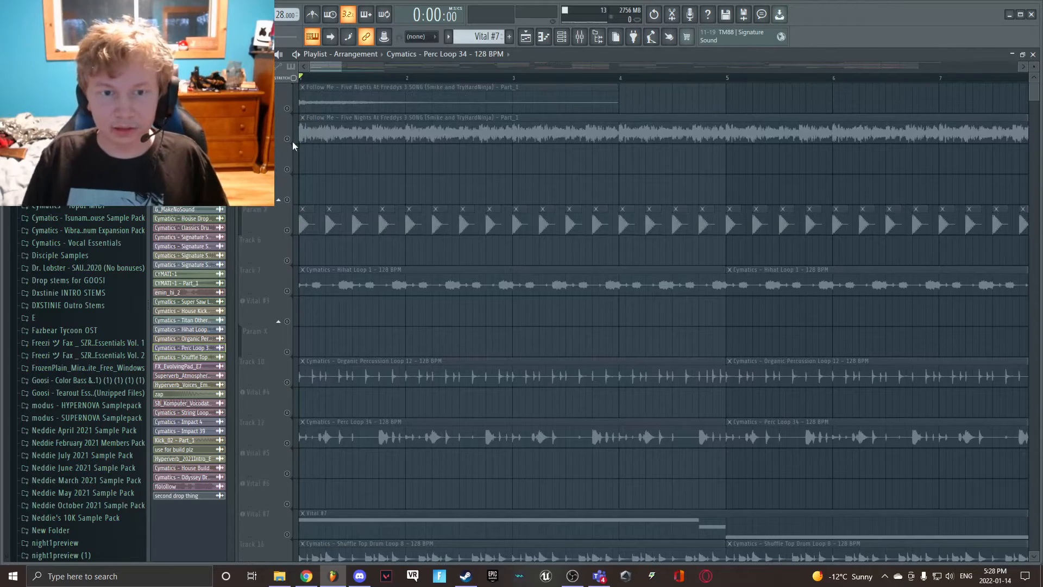
scroll(291, 298, "down", 3)
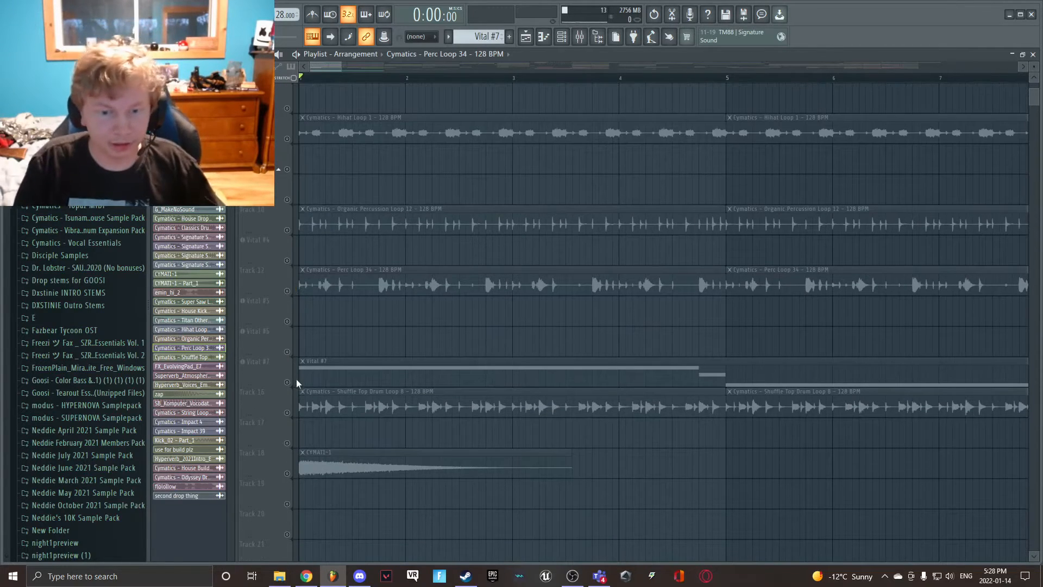
left_click(288, 383)
- Play the Vital #7 part alone from the start and look over its clips from bar 9 onward
left_click_drag(343, 69, 367, 72)
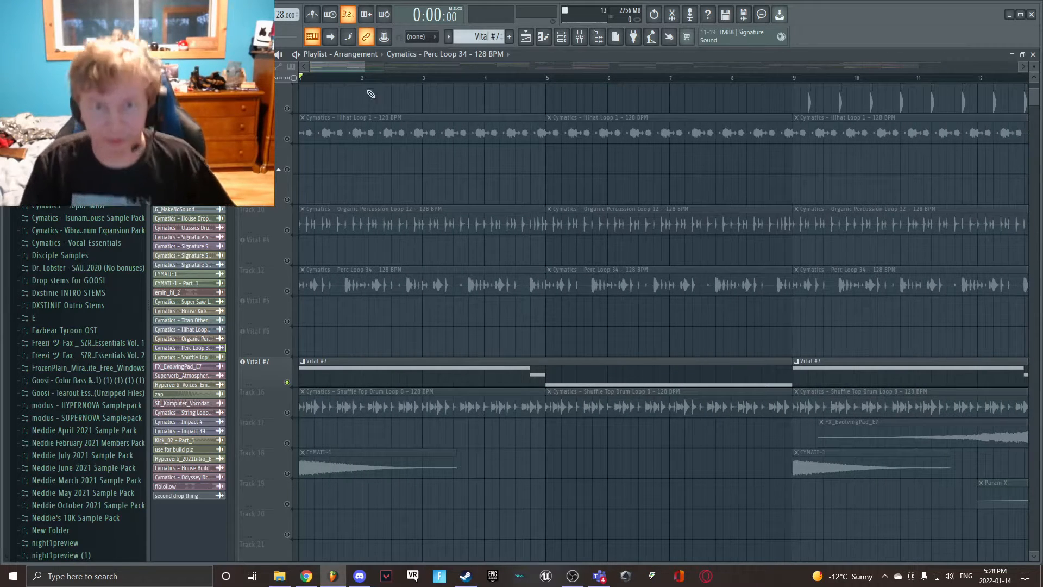
key("space")
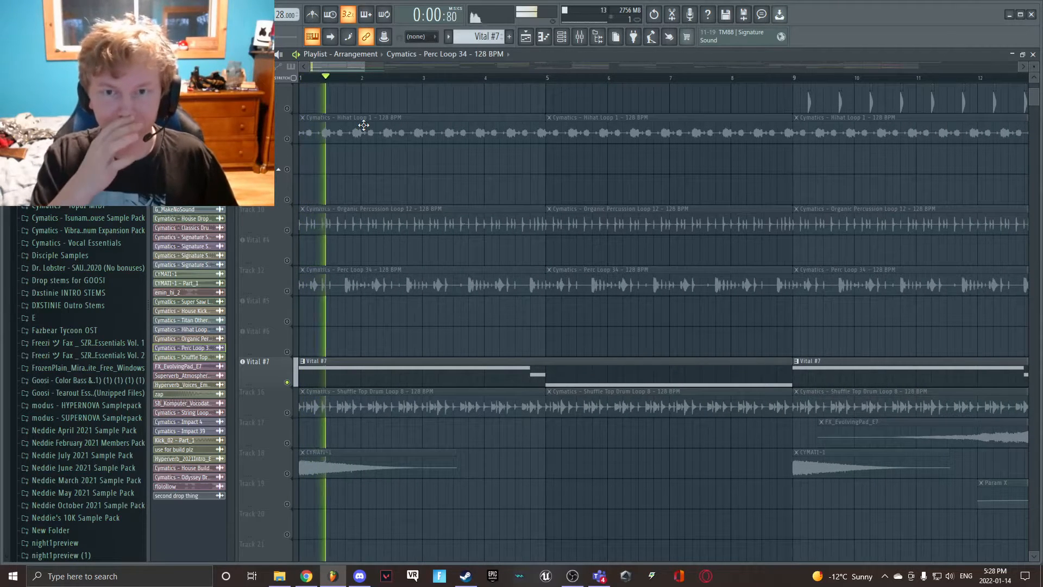
scroll(381, 228, "down", 7)
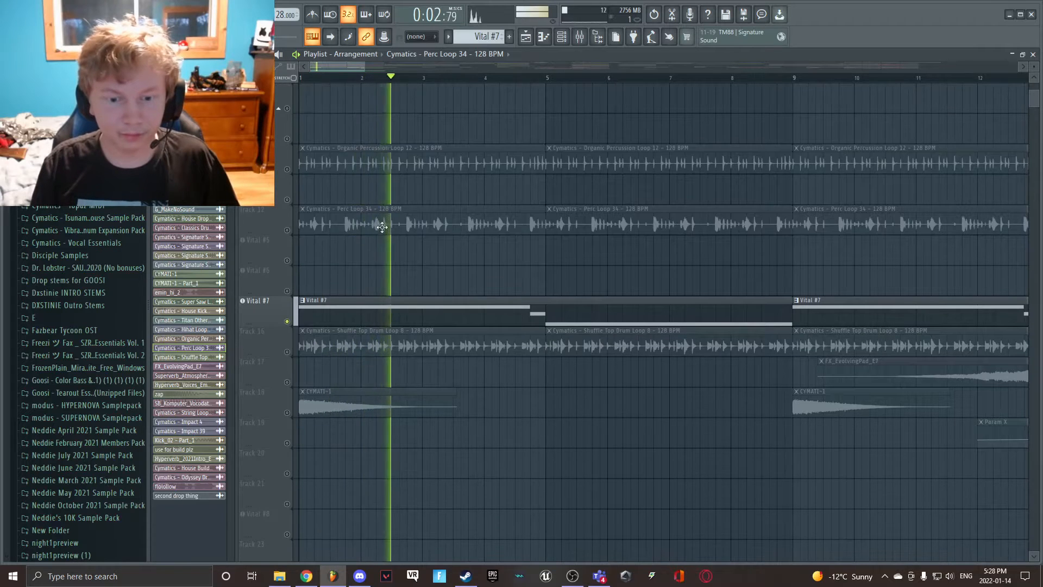
scroll(296, 364, "up", 5)
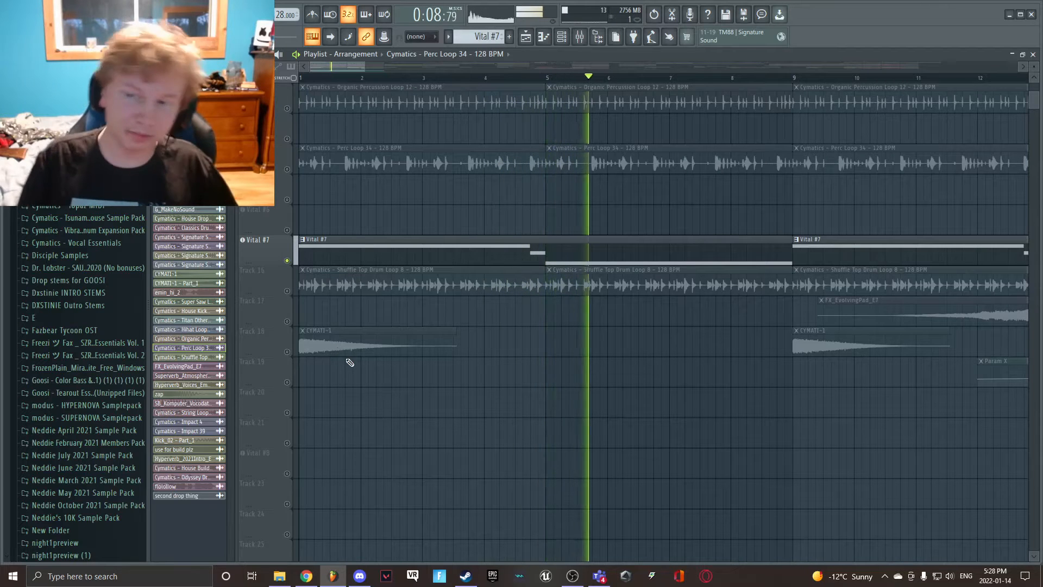
key("space")
left_click_drag(350, 67, 390, 74)
scroll(405, 114, "up", 8)
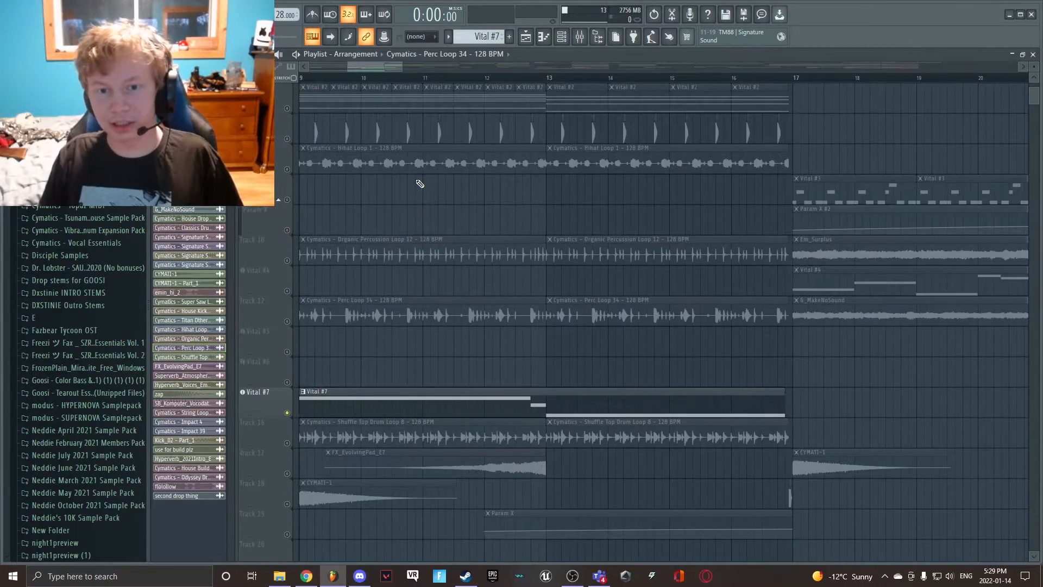
left_click_drag(372, 68, 333, 70)
- Solo the Follow Me song clip on the second track and enable the other Follow Me clip above it
scroll(346, 174, "up", 1)
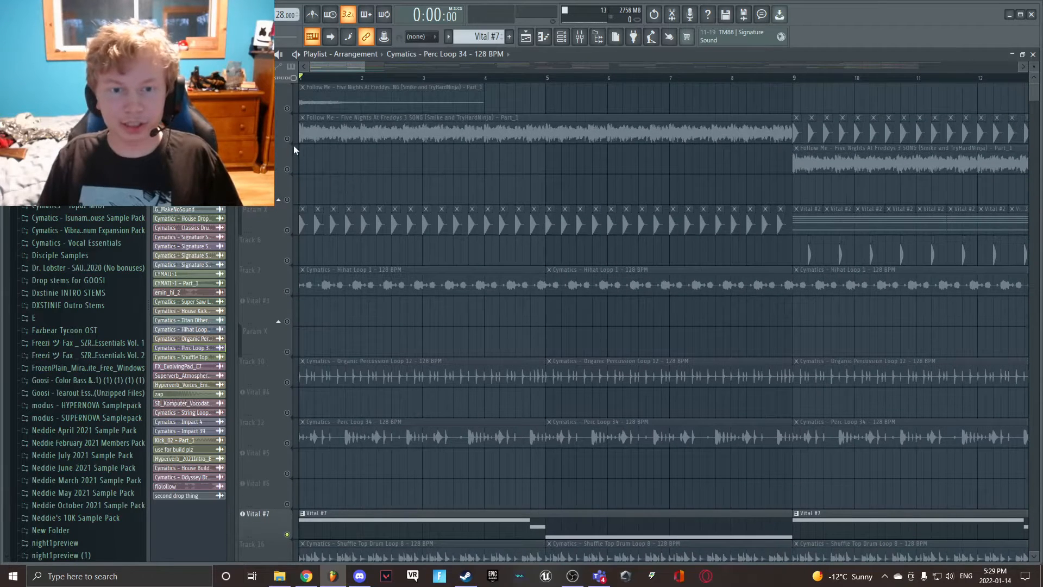
right_click(288, 140)
left_click(287, 108)
left_click(346, 132)
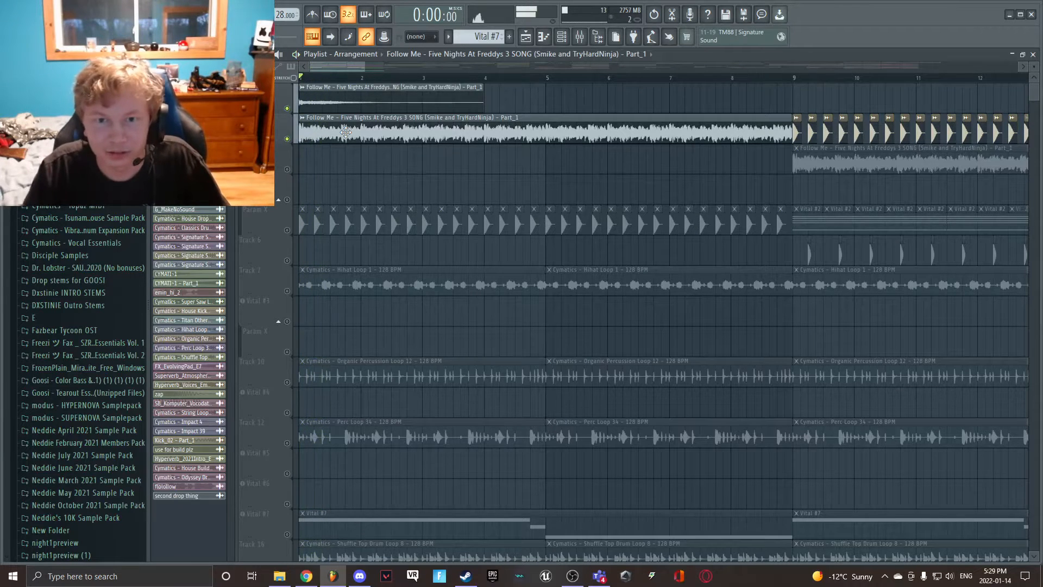
- Play the two Follow Me song clips from the start with the Track 26 automation enabled
scroll(262, 355, "down", 5)
scroll(262, 355, "down", 2)
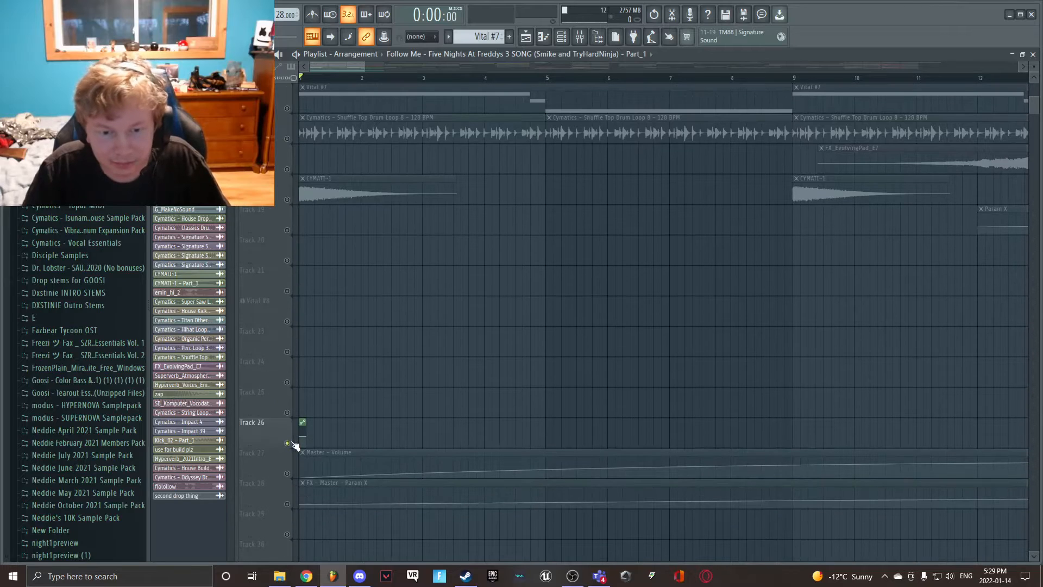
scroll(302, 430, "up", 7)
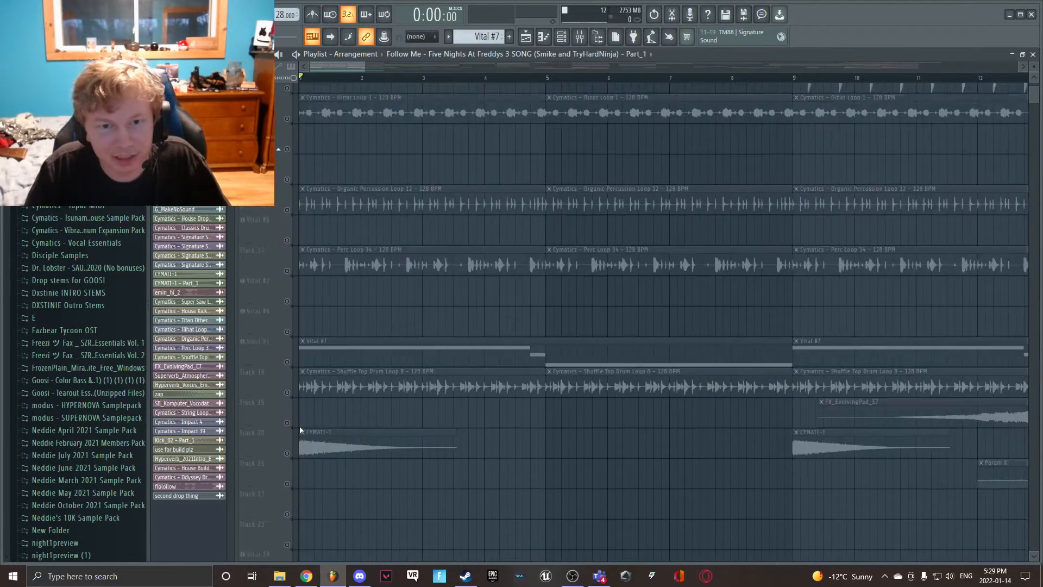
key("space")
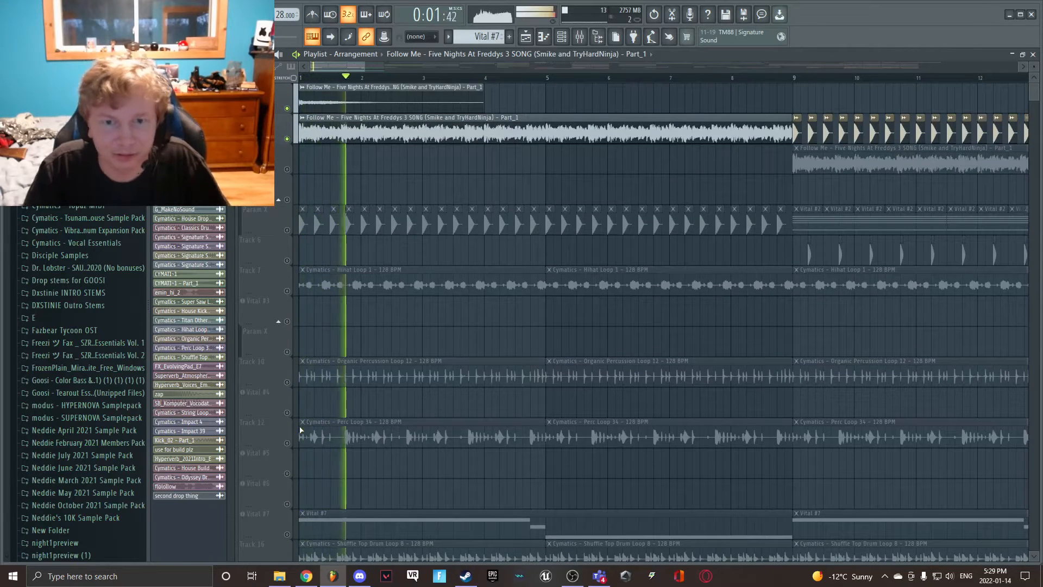
key("space")
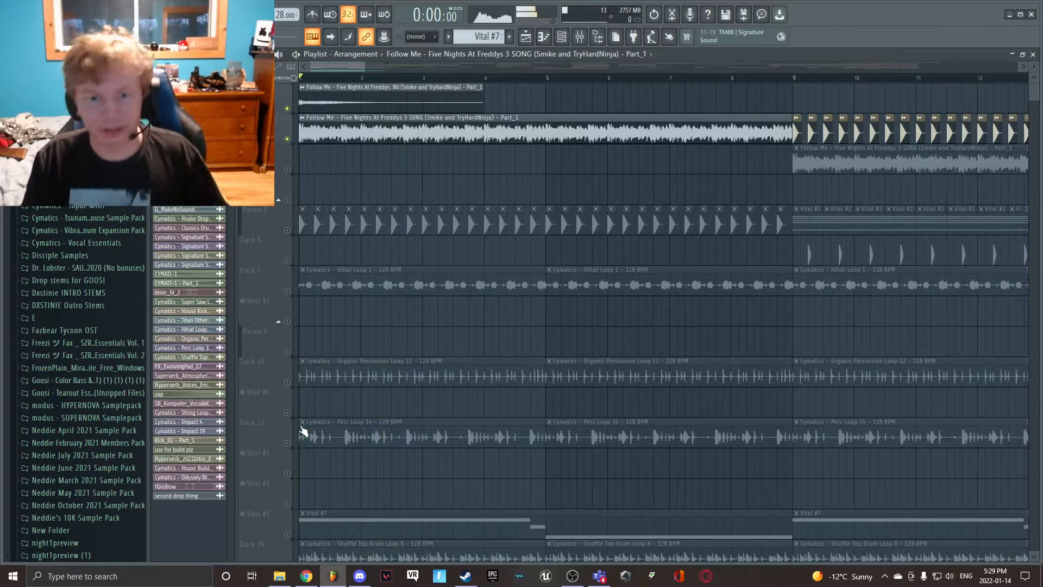
- Enable the hi-hat, organic percussion, Perc Loop 34, Vital #7, Shuffle Top and CYMATI-1 tracks along with the Follow Me clips
left_click(286, 291)
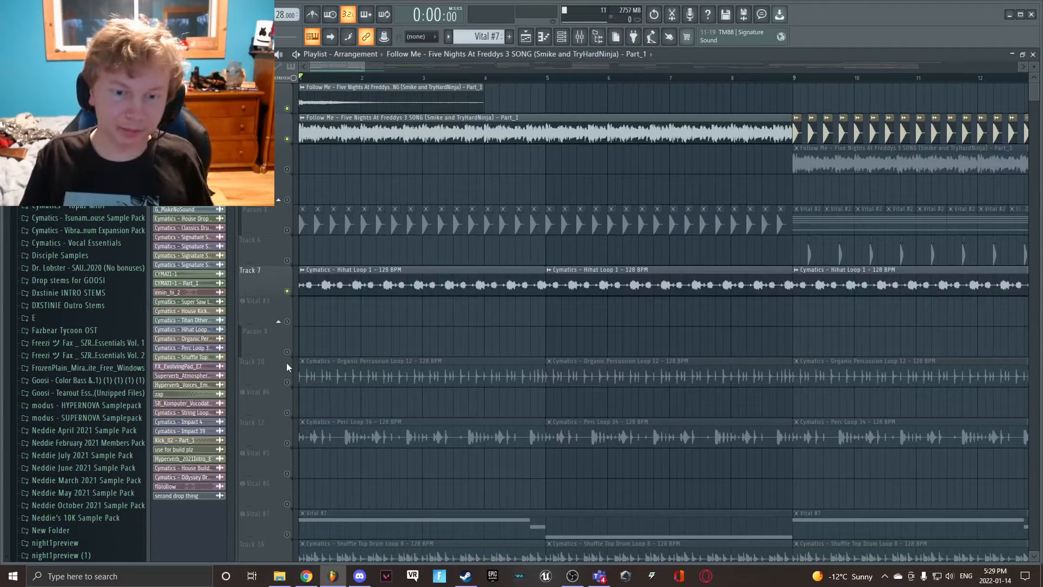
left_click(287, 382)
left_click(287, 443)
scroll(294, 421, "down", 2)
left_click(287, 413)
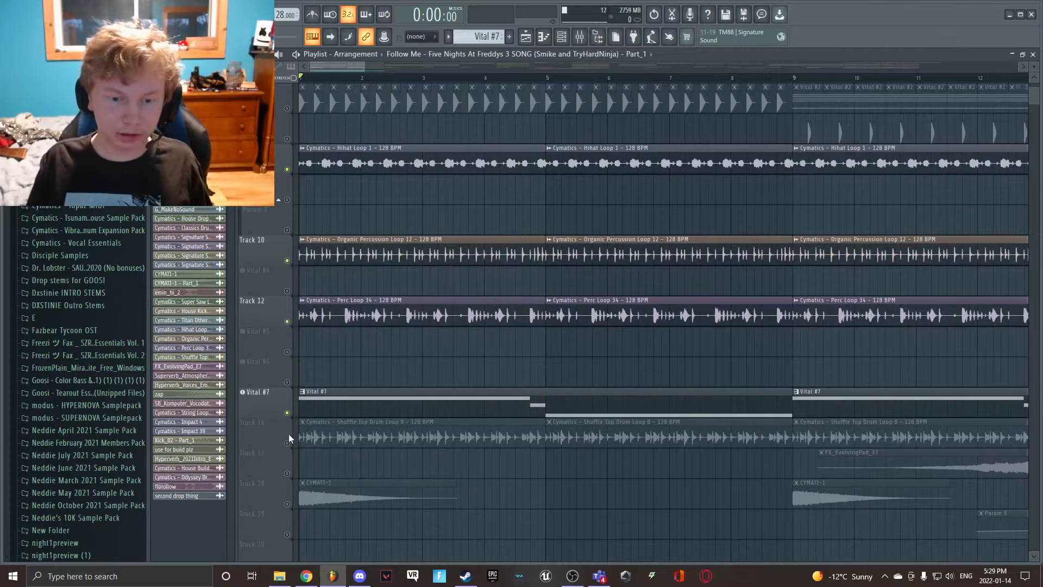
left_click(287, 443)
left_click(287, 503)
- Enable the Param X track with the repeating kick hits and play the complete intro from the start
scroll(293, 445, "up", 2)
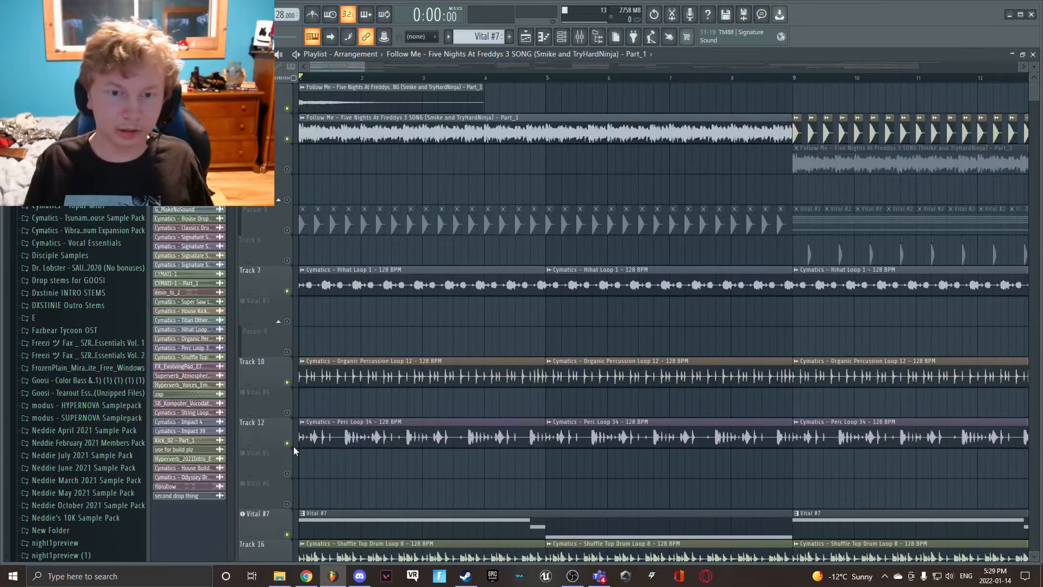
left_click(288, 230)
key("space")
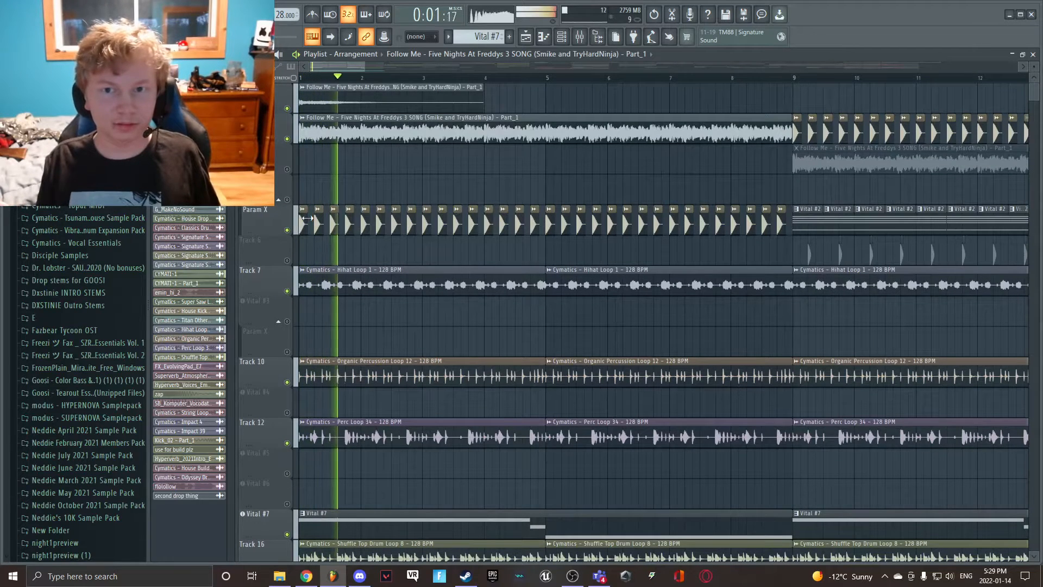
key("space")
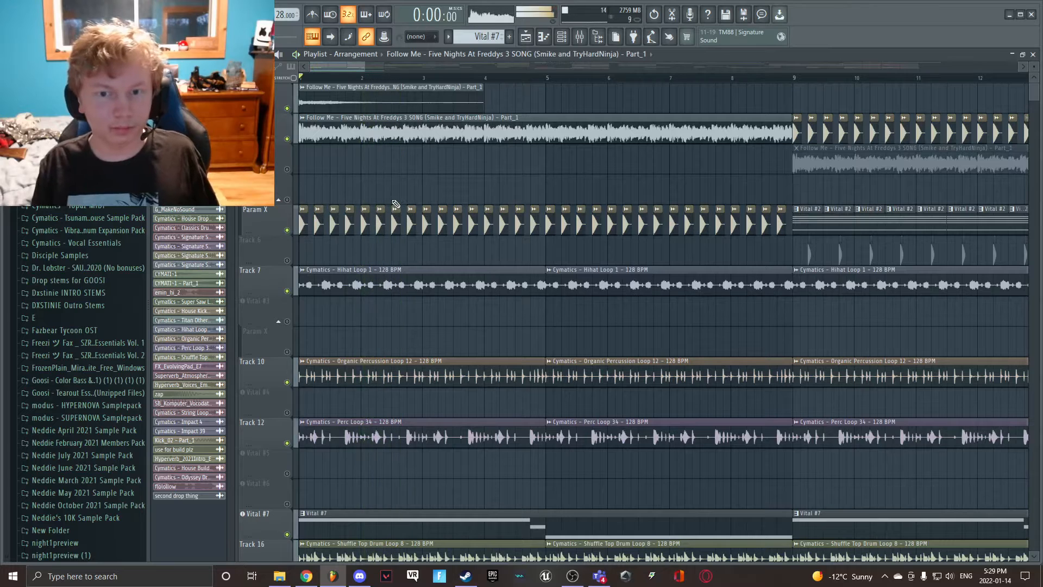
- Set the playback position to bar 9 and mute the two Follow Me tracks and the hi-hat loop track
left_click_drag(342, 68, 317, 78)
scroll(341, 257, "down", 4)
scroll(341, 257, "up", 4)
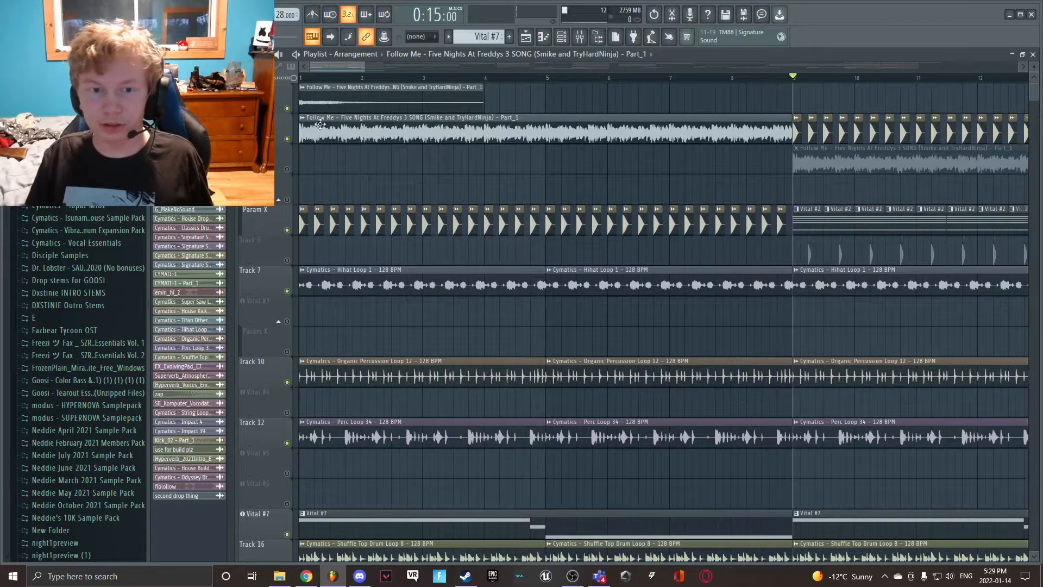
left_click(287, 138)
left_click(288, 108)
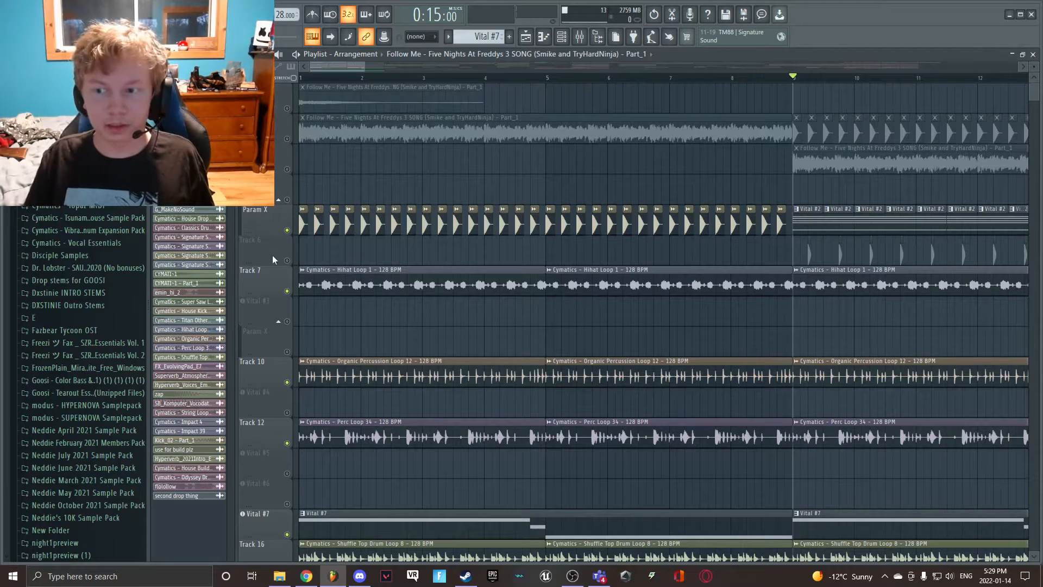
left_click(286, 291)
- Mute the organic percussion, Perc Loop 34, Vital #7, Shuffle Top and CYMATI-1 tracks and play the Vital #2 clips from bar 9
scroll(288, 310, "down", 3)
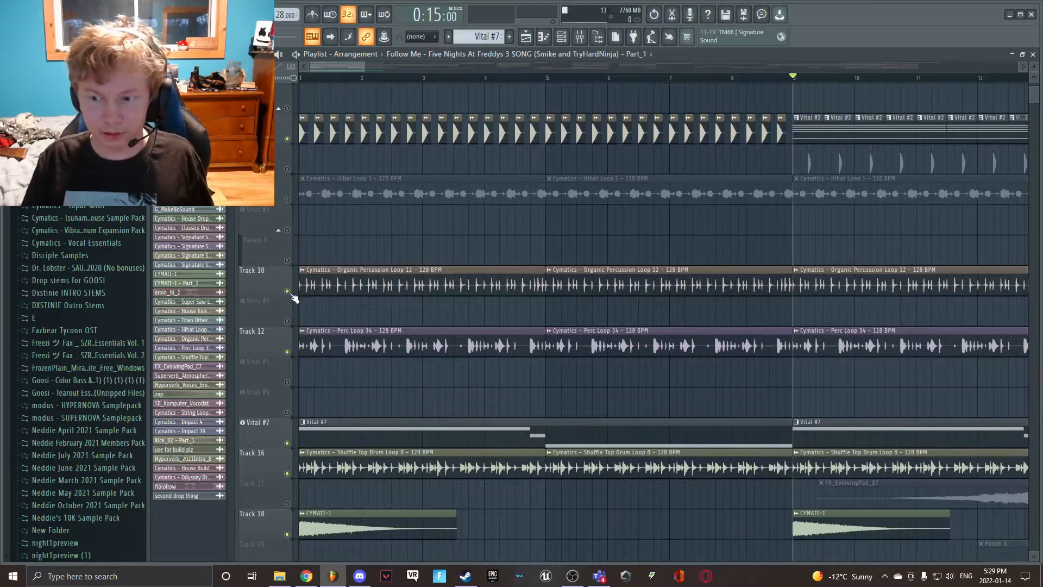
left_click(287, 291)
left_click(287, 352)
left_click(287, 442)
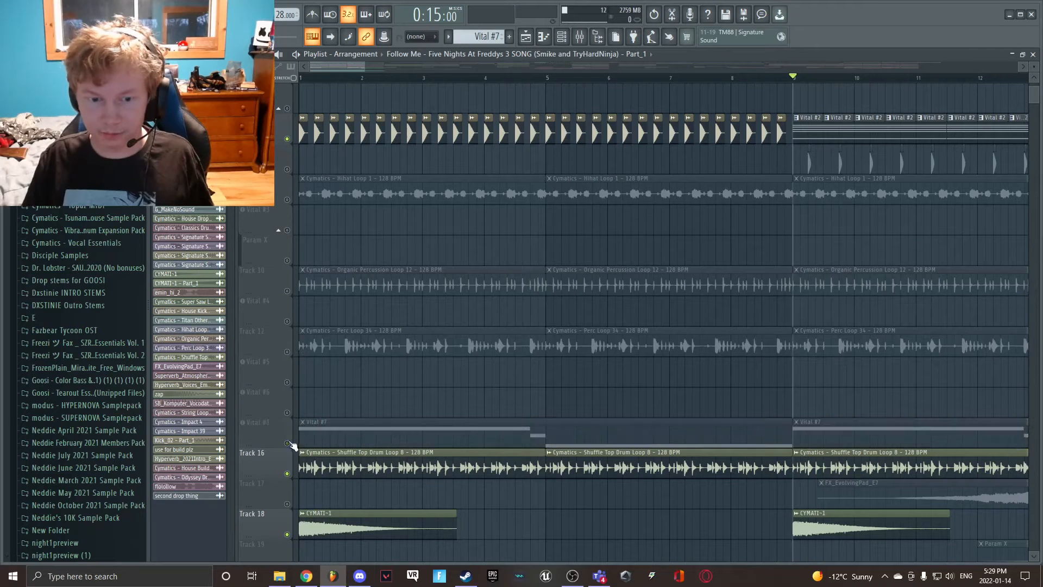
left_click(287, 534)
left_click(287, 473)
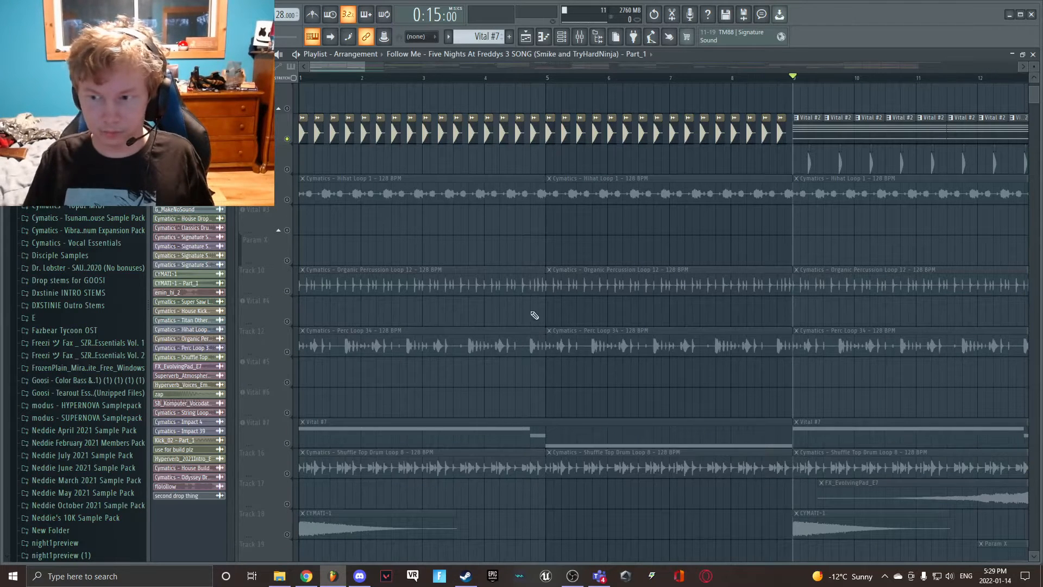
key("space")
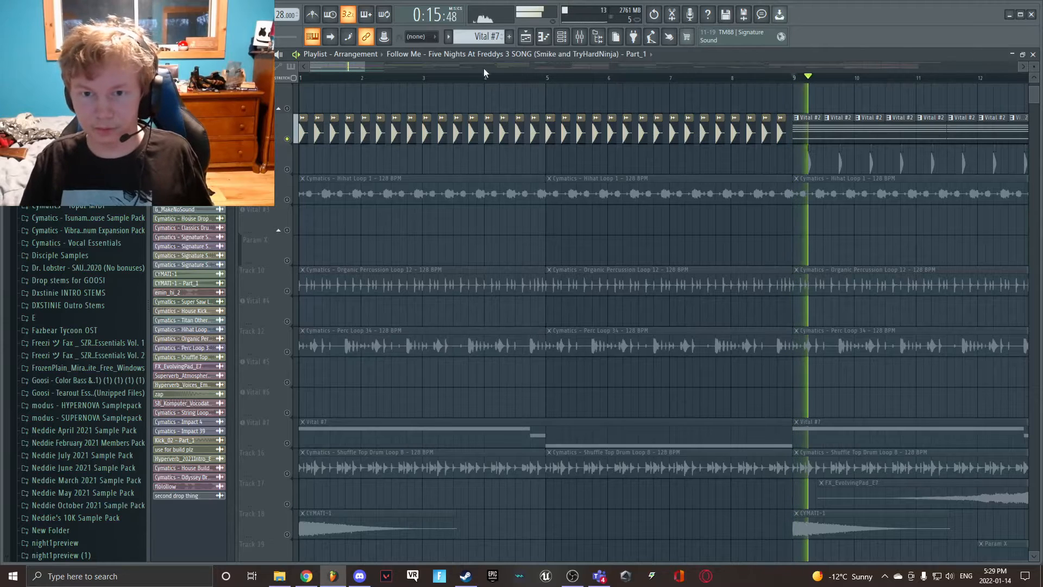
key("space")
- Play from bar 9 with the Param X automation on Track 19 enabled alongside the Vital #2 clips
scroll(381, 185, "down", 4)
scroll(380, 184, "down", 1)
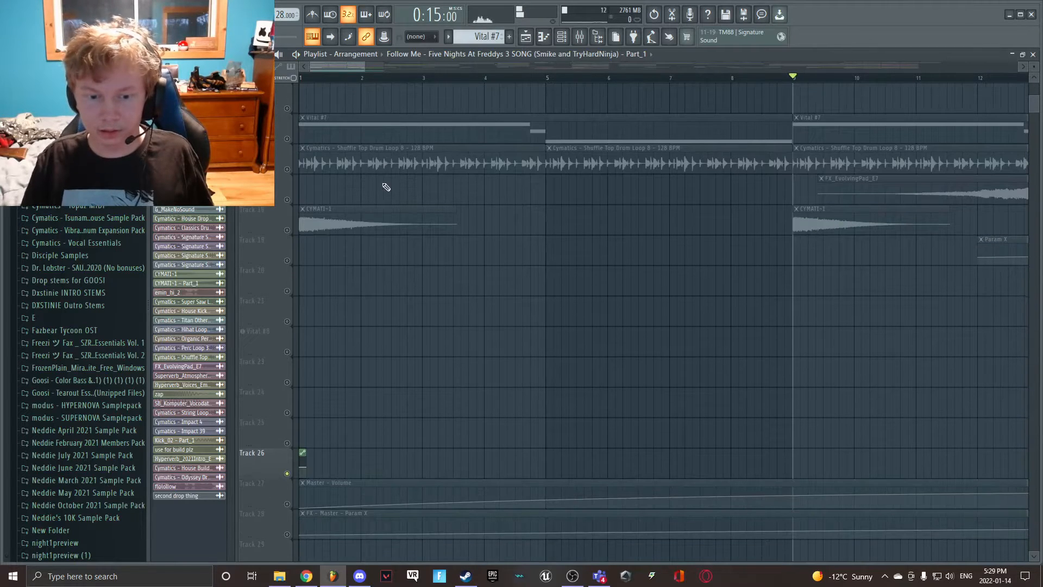
left_click_drag(346, 66, 380, 79)
scroll(386, 198, "up", 4)
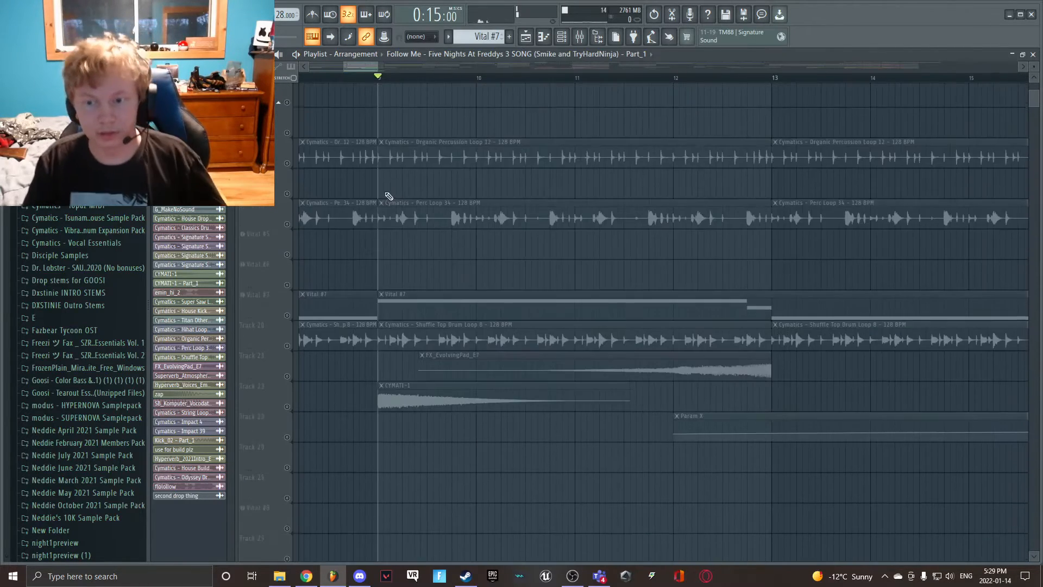
scroll(336, 448, "down", 1)
left_click(292, 476)
key("space")
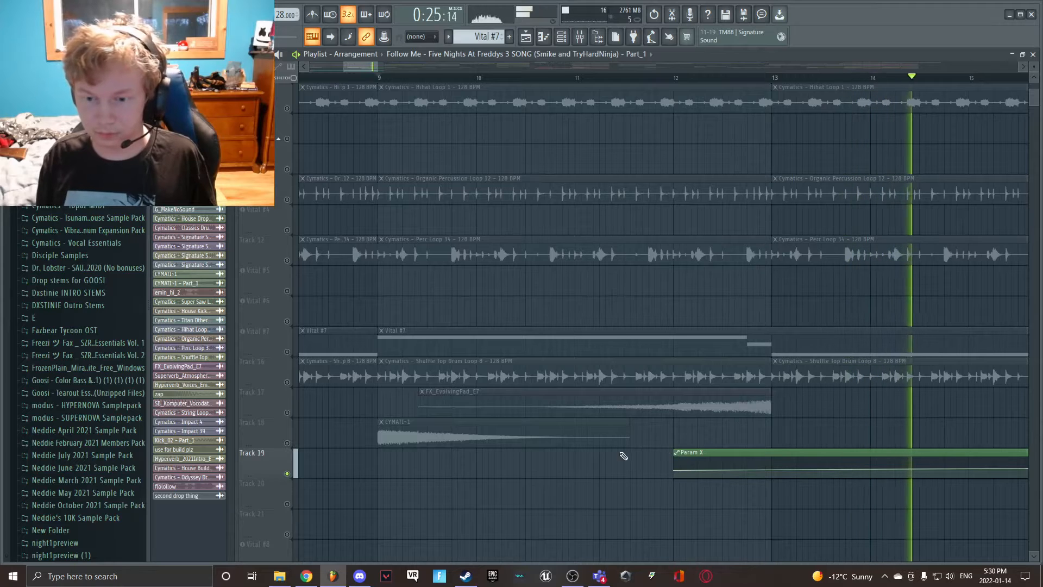
key("space")
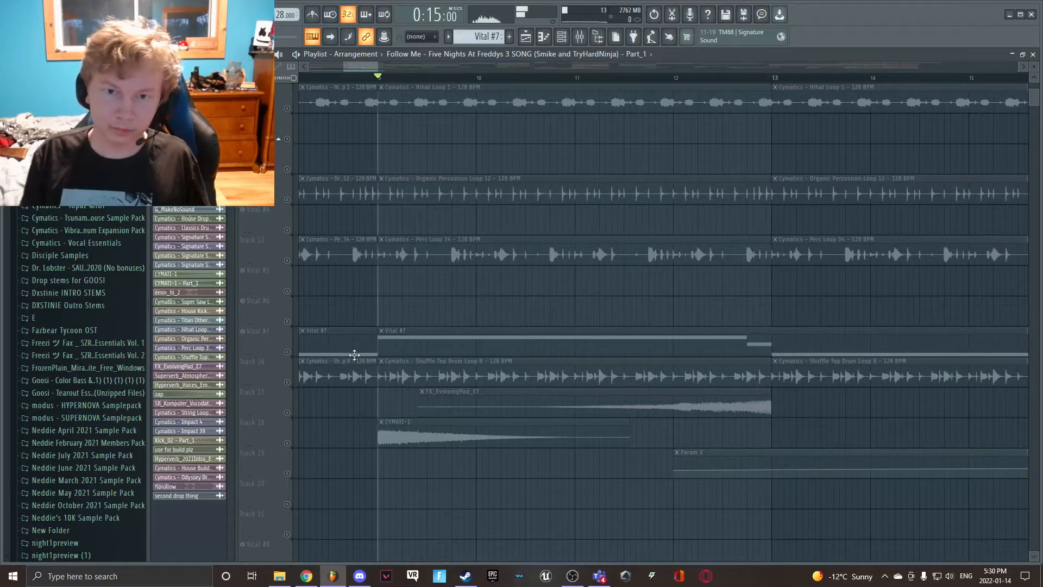
- Play the repeating kick hits on the second track together with the Vital #2 clips from bar 9
scroll(354, 354, "up", 5)
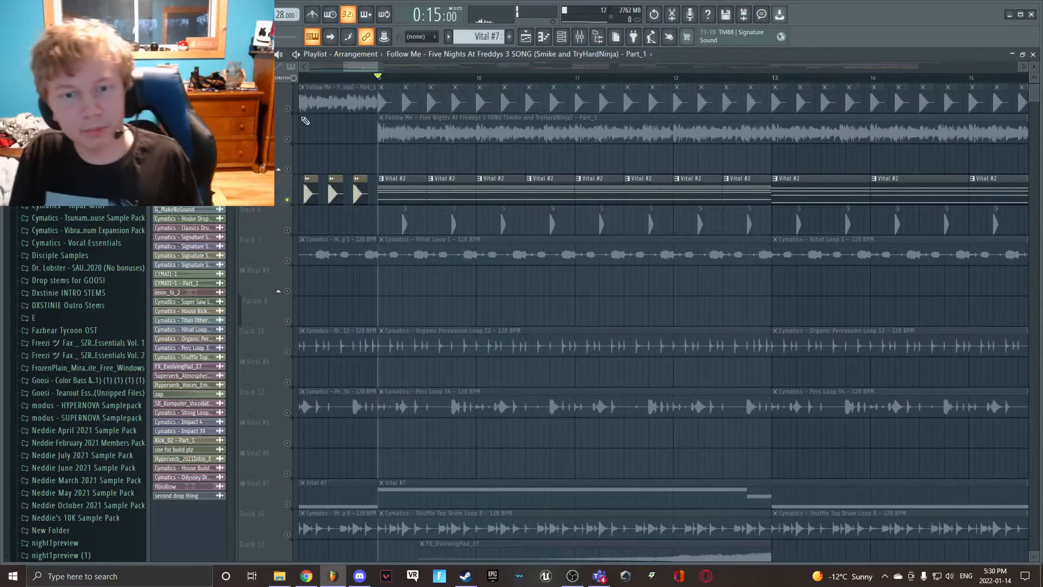
key("space")
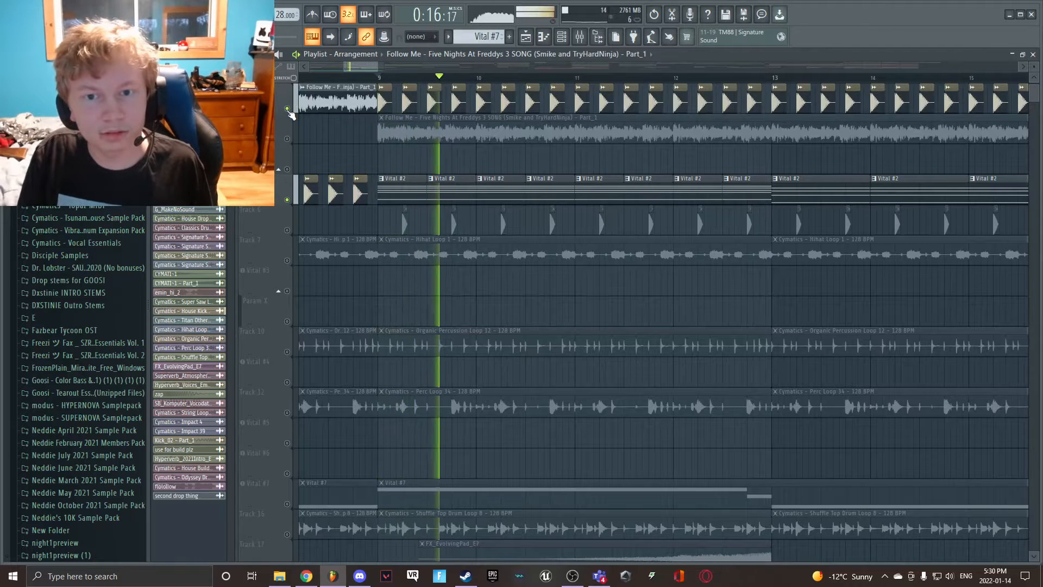
key("space")
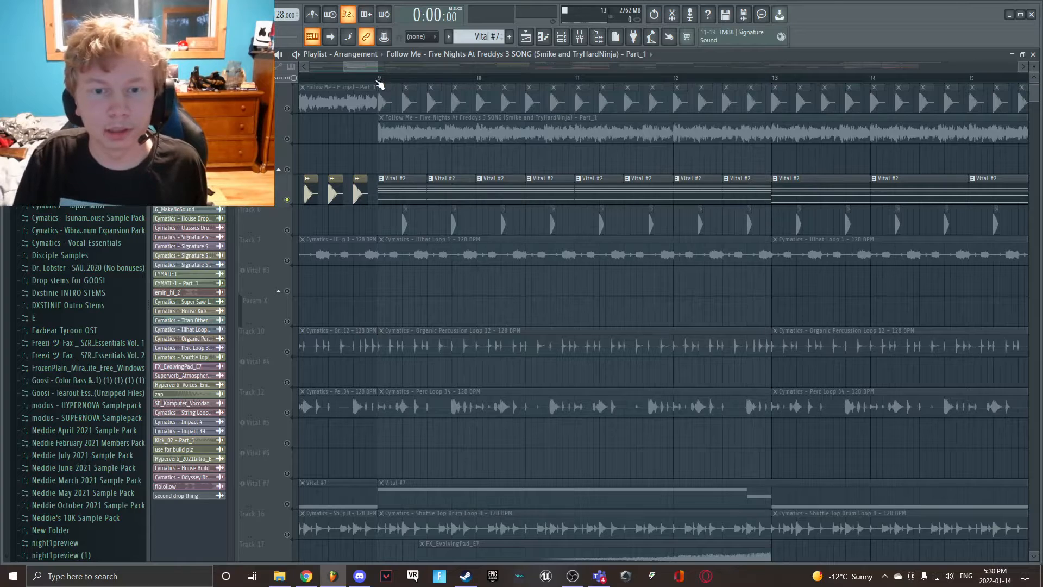
- Inspect both Fruity parametric EQ 2 effects on the FX_EvolvingPad_E7 mixer track
scroll(643, 372, "down", 8)
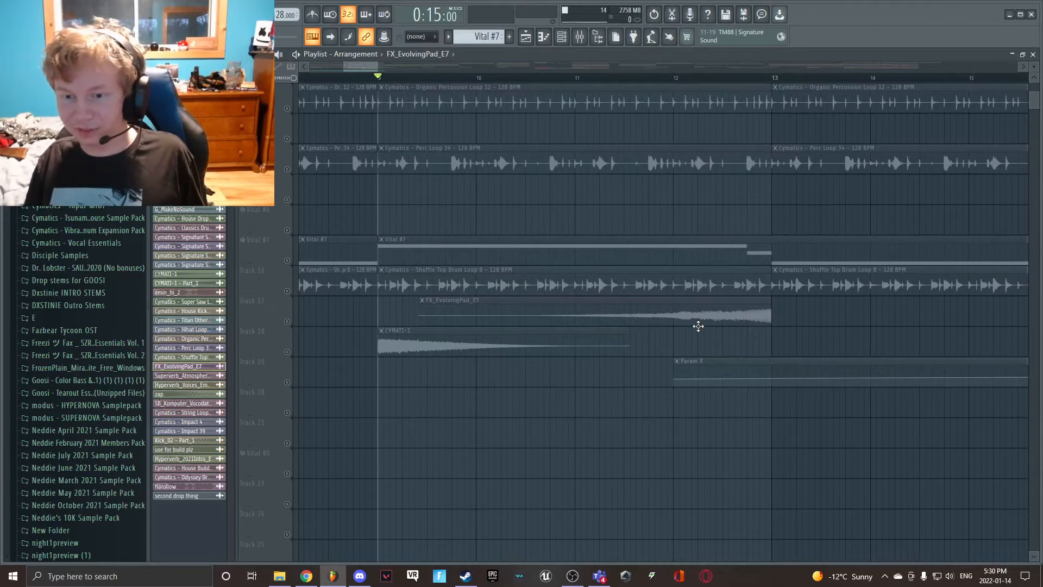
scroll(770, 521, "up", 7)
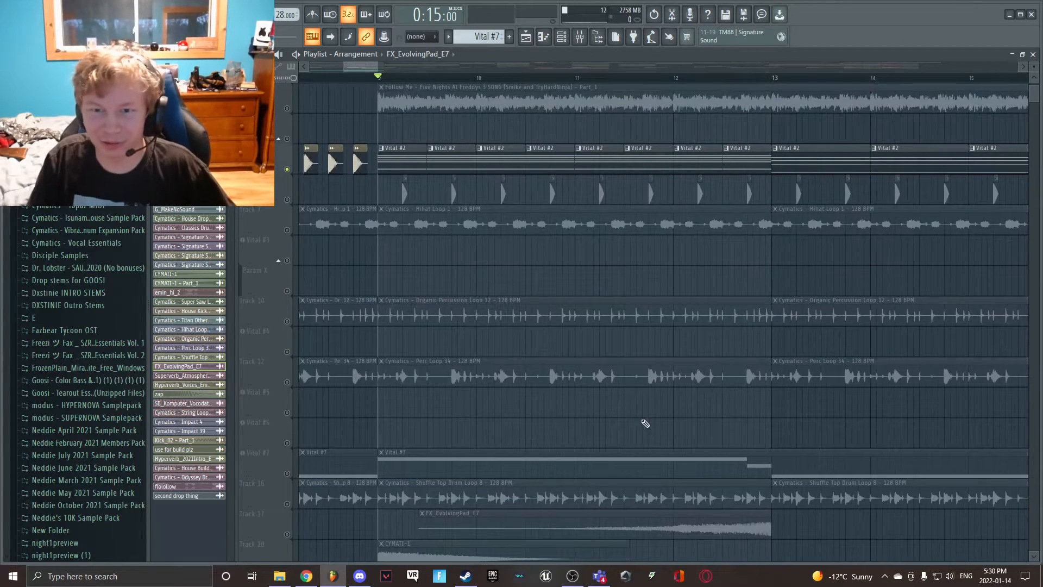
left_click_drag(363, 67, 379, 76)
scroll(522, 229, "down", 3)
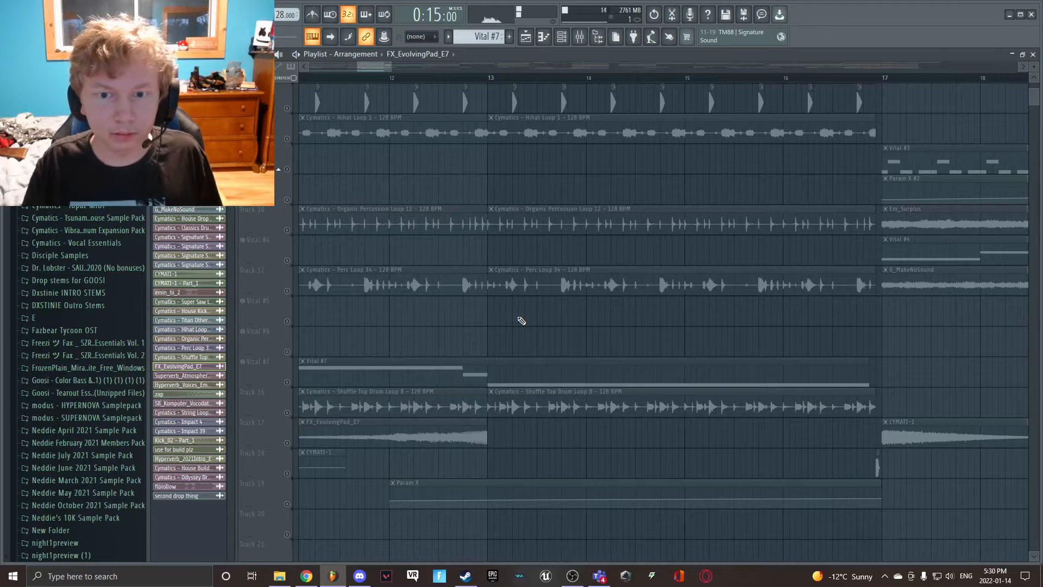
left_click(579, 37)
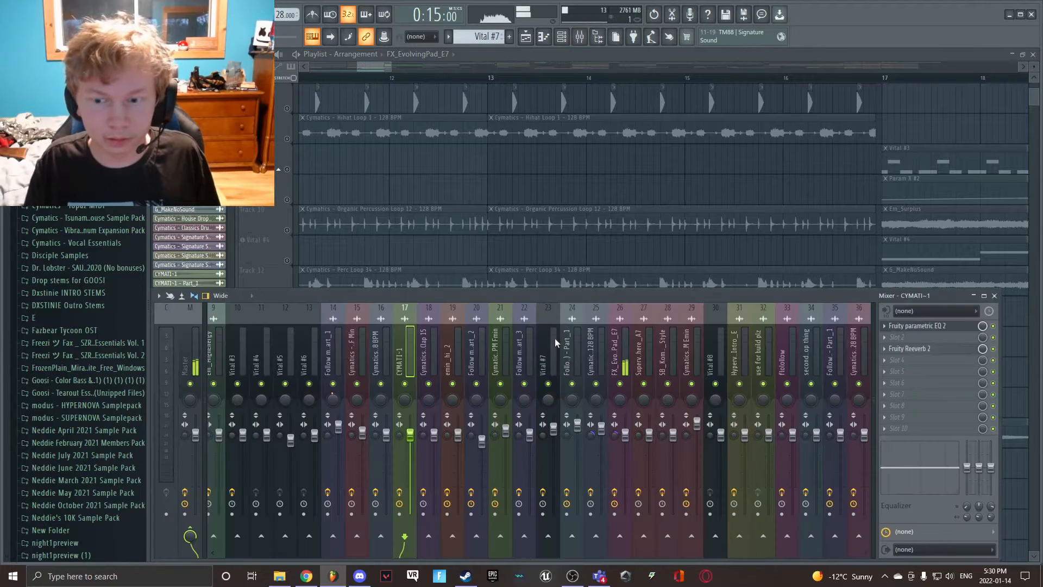
left_click(618, 347)
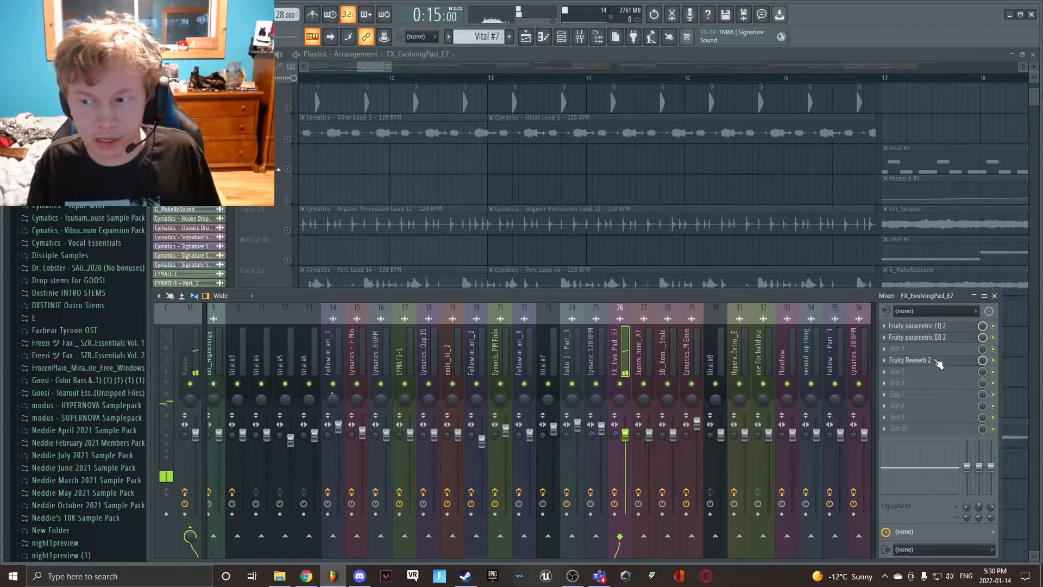
left_click(941, 328)
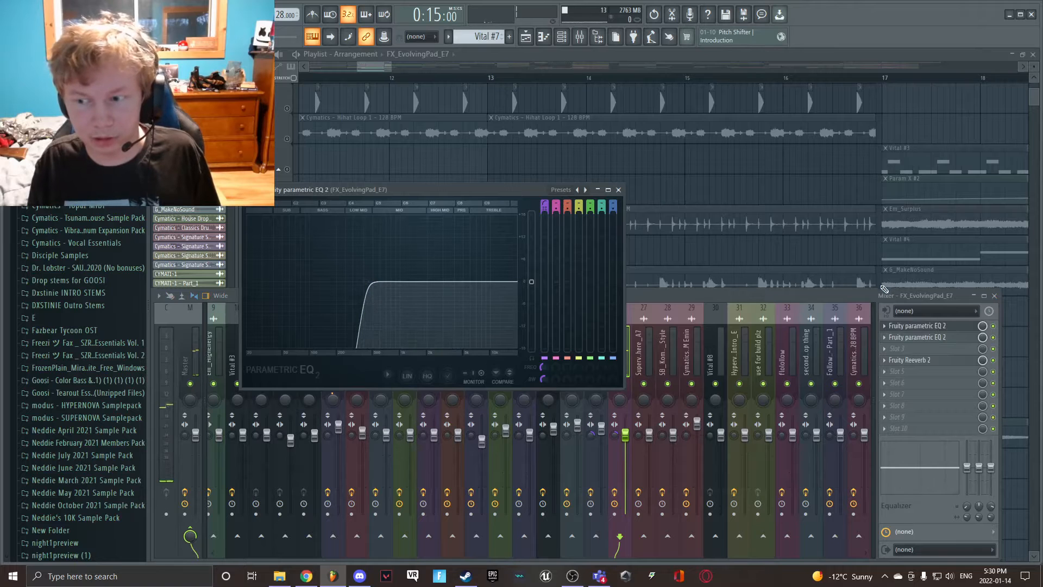
left_click(923, 338)
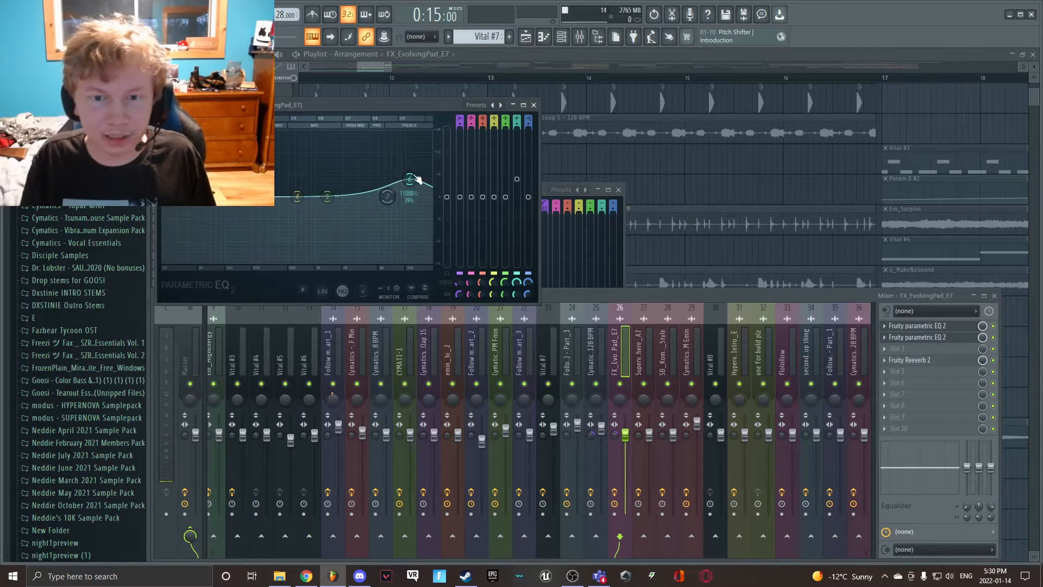
left_click(688, 212)
- Unmute all playlist tracks and play the full section from bar 9
scroll(542, 356, "up", 5)
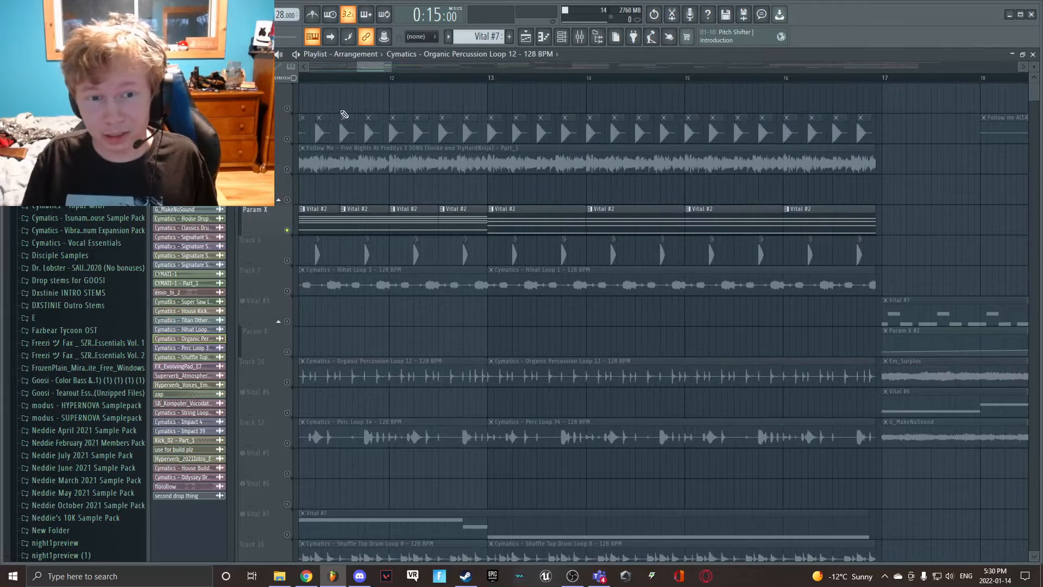
right_click(288, 109)
right_click(287, 108)
left_click_drag(384, 70, 370, 70)
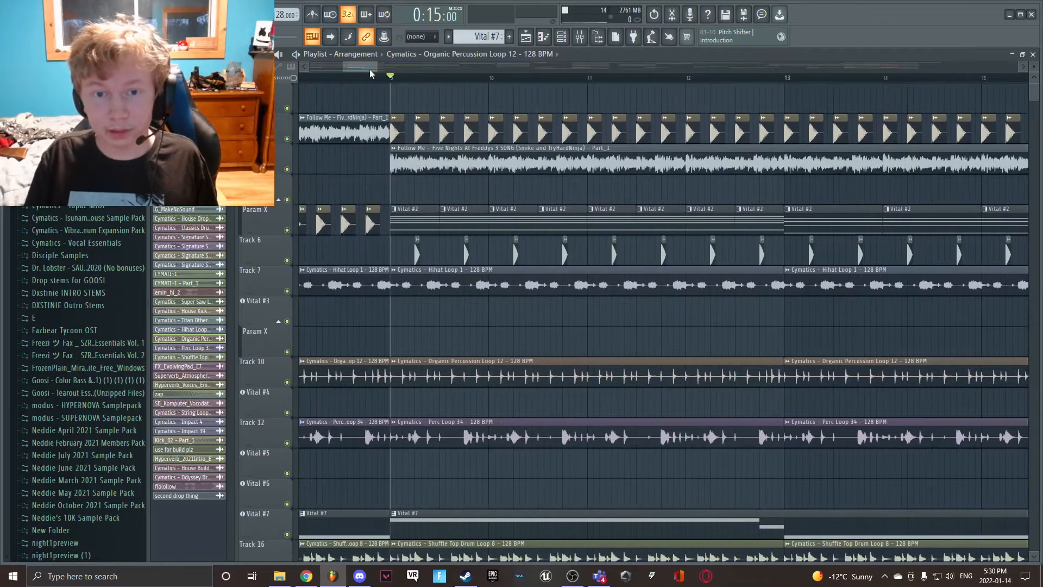
key("space")
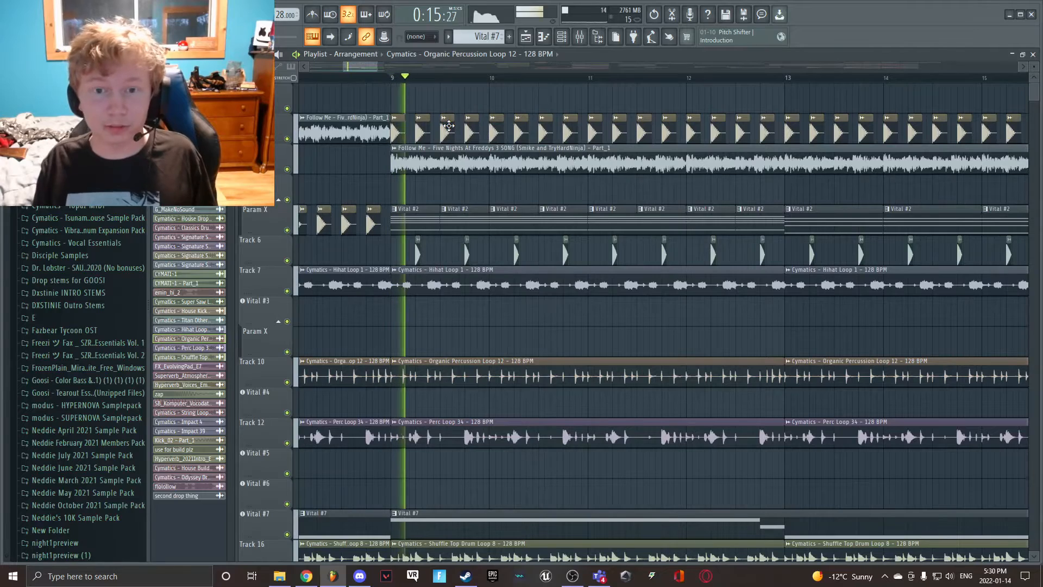
scroll(419, 234, "down", 8)
scroll(419, 234, "down", 8)
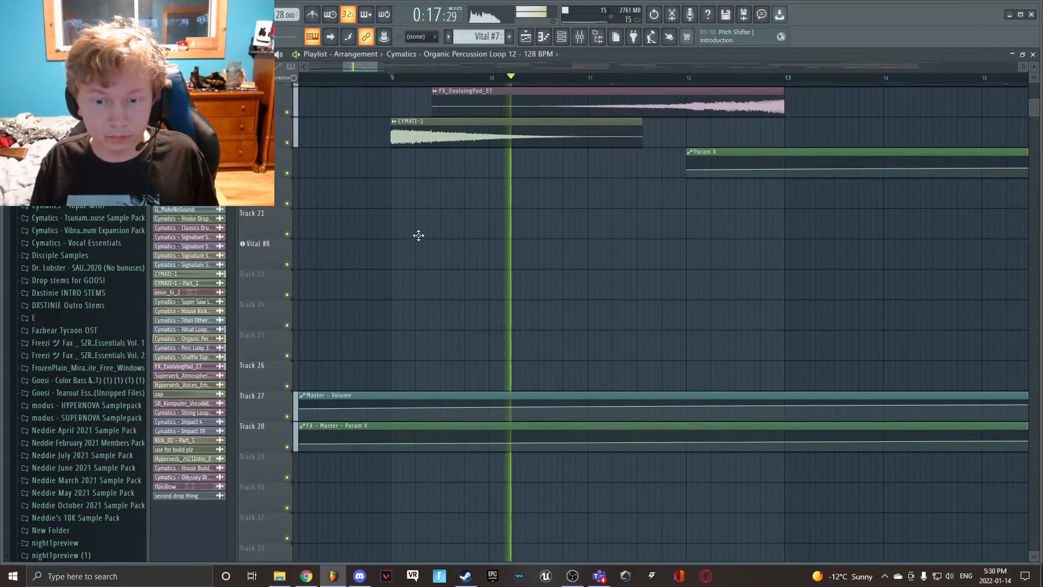
scroll(419, 233, "up", 14)
key("space")
scroll(416, 186, "up", 2)
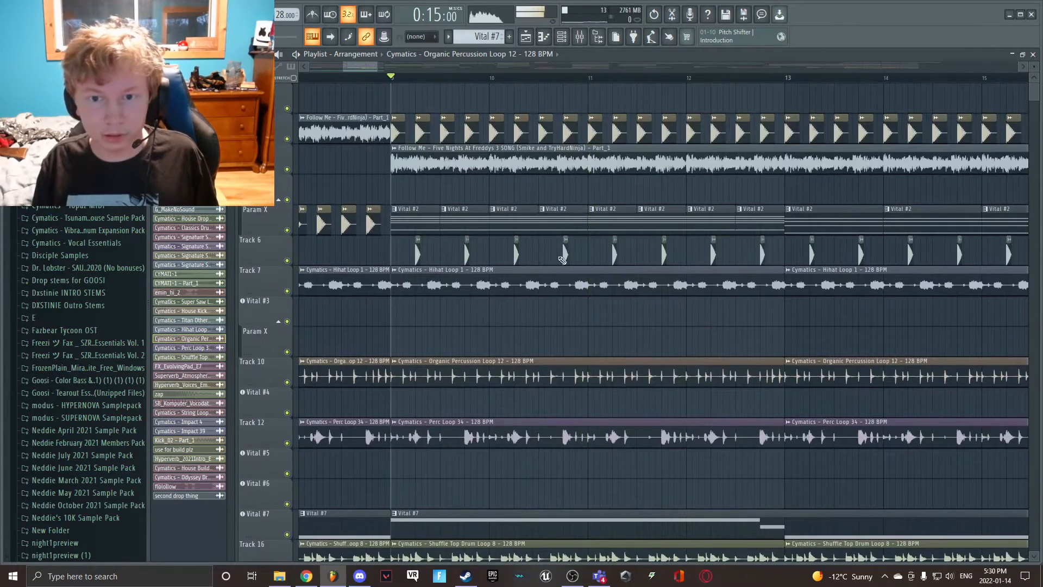
- Examine the Master Volume and FX Master Param X automation clips and the effects on the Master mixer track
left_click_drag(345, 66, 310, 67)
scroll(417, 210, "down", 19)
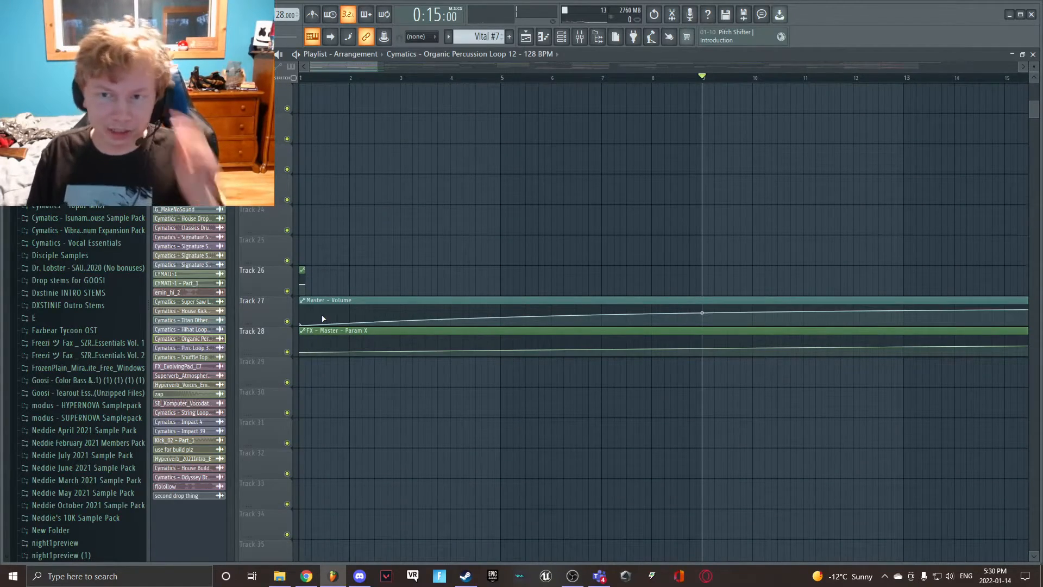
left_click_drag(380, 66, 428, 107)
left_click(580, 37)
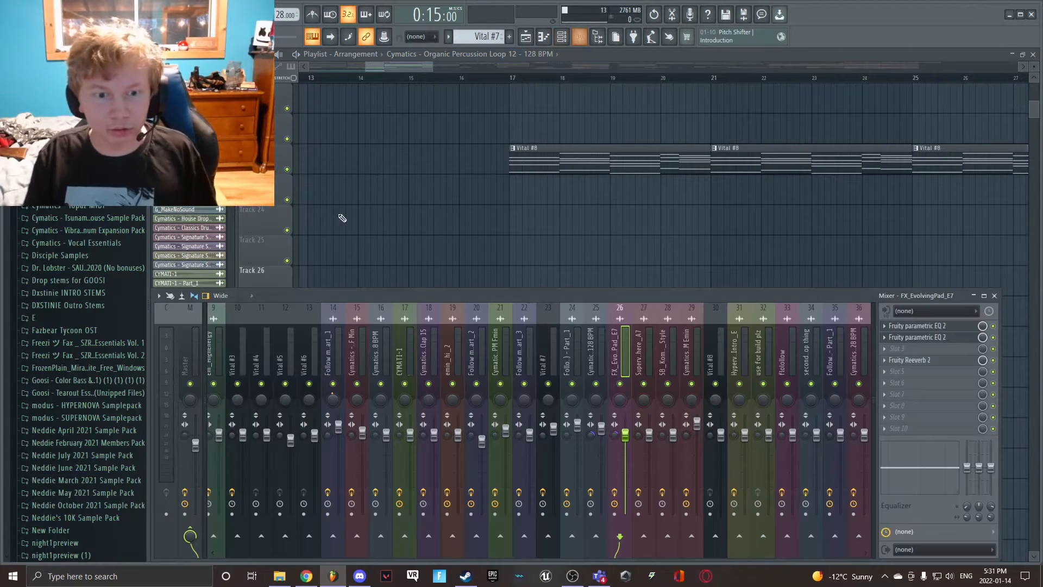
left_click(190, 331)
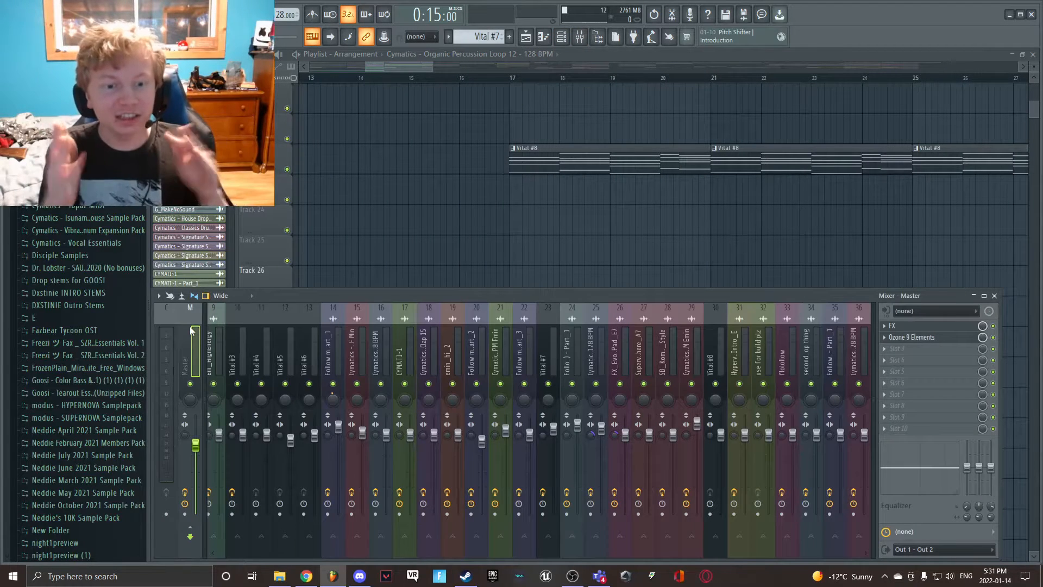
scroll(555, 272, "up", 10)
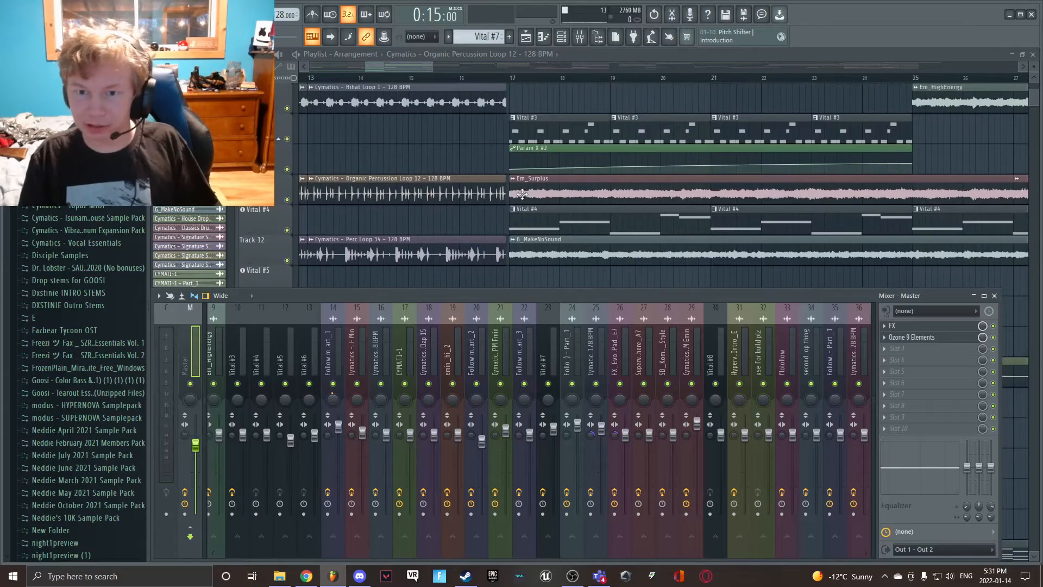
left_click(528, 199)
- Mute the track with the Follow me ACCA clips and play the Vital #3 section from bar 17
scroll(527, 210, "up", 4)
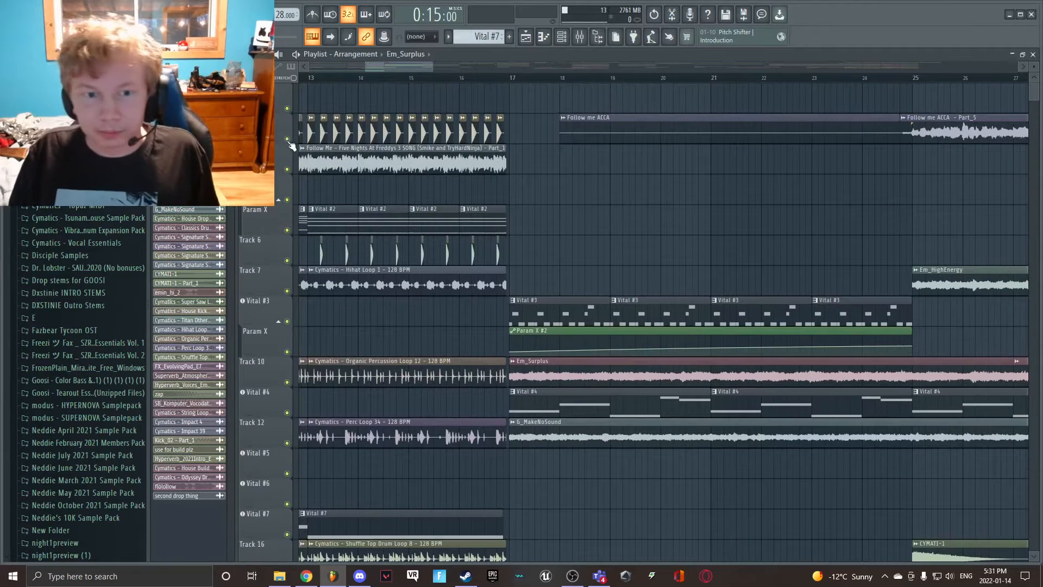
left_click(287, 139)
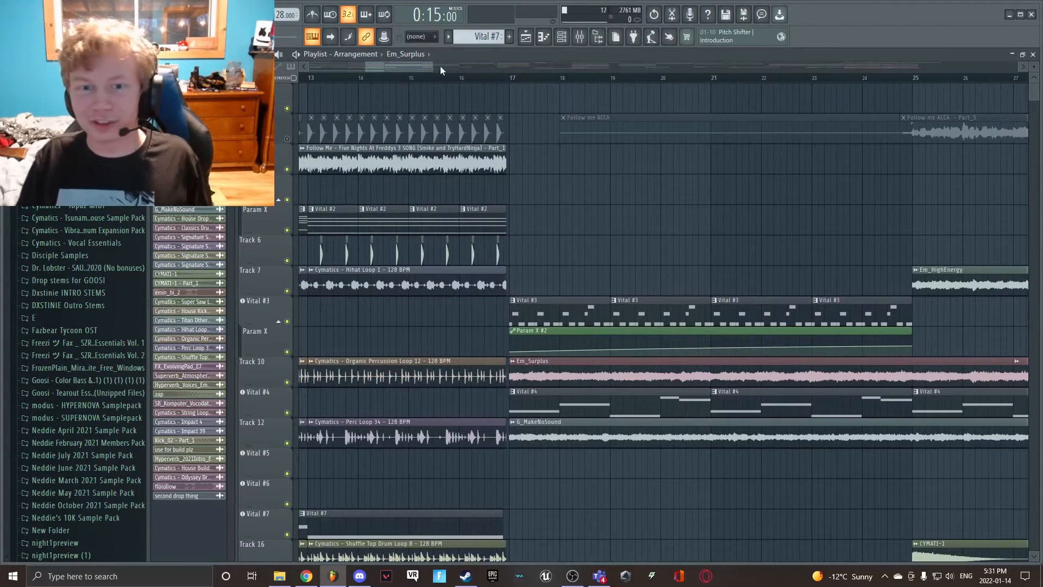
left_click_drag(434, 67, 554, 76)
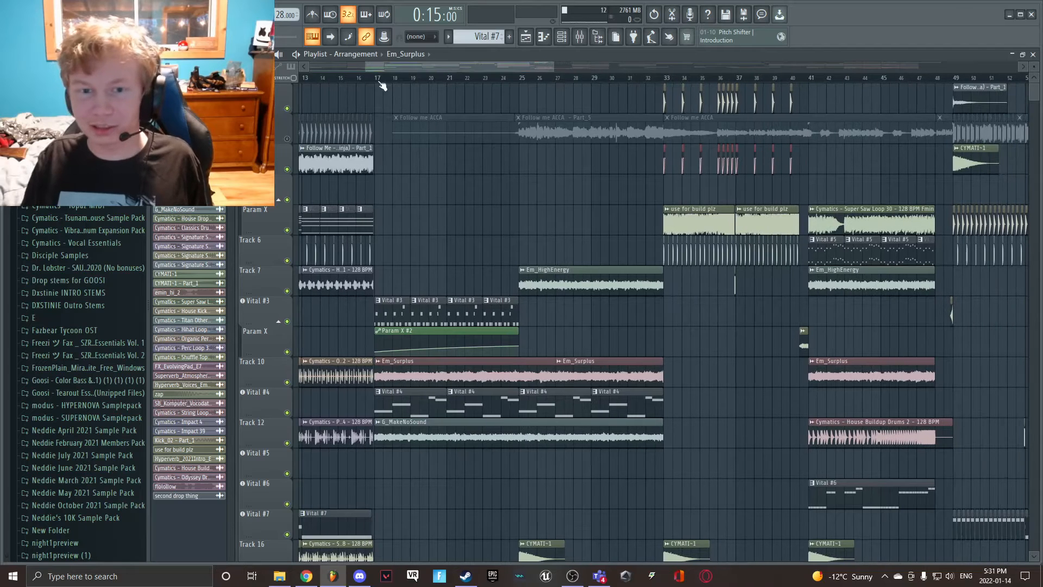
scroll(388, 163, "down", 4)
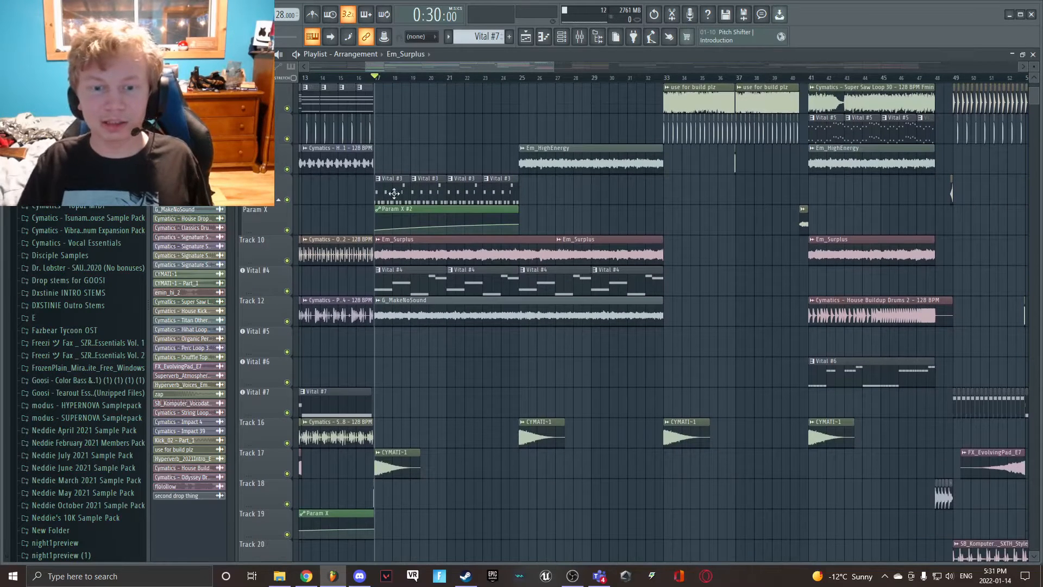
left_click(393, 193)
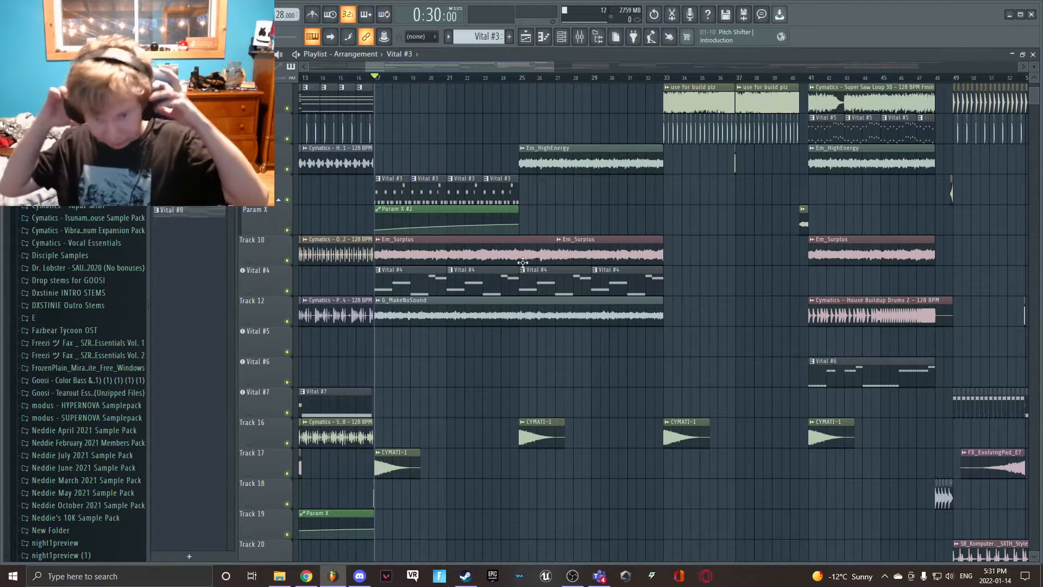
key("space")
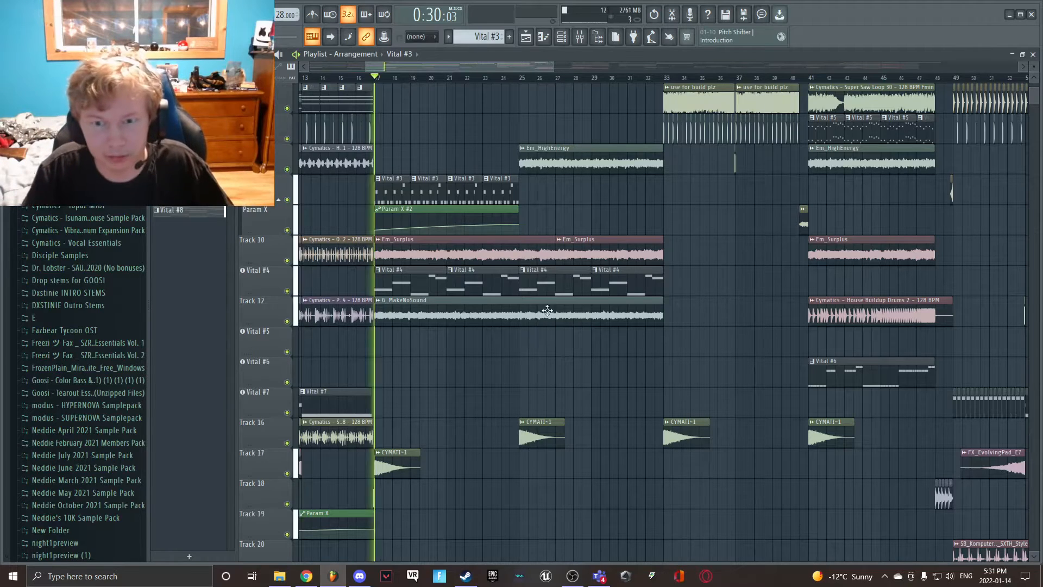
- Follow the playback of the section from bar 17 across all its playlist tracks, up to around bar 25, and stop it
scroll(546, 310, "up", 4)
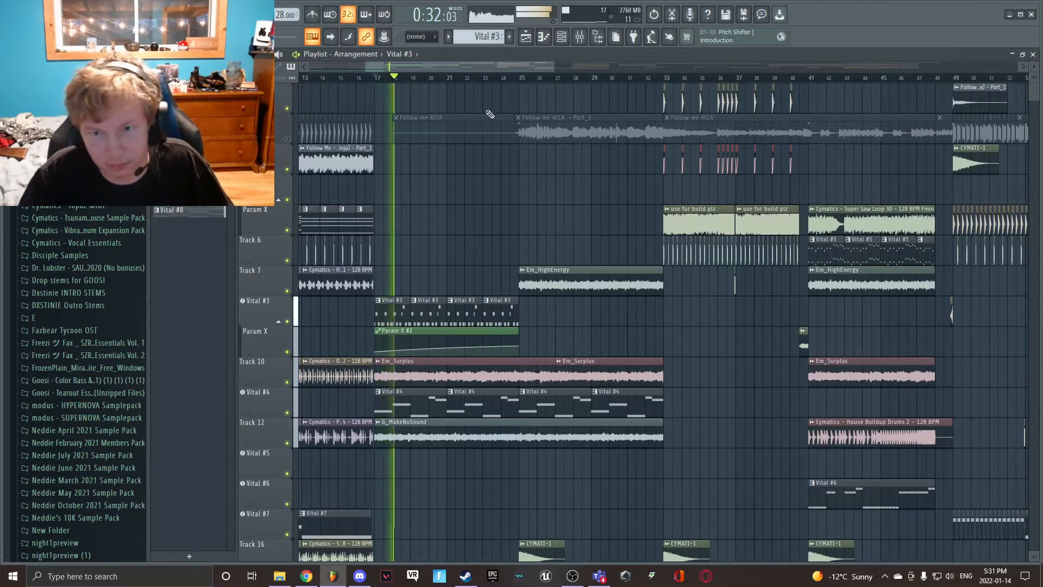
left_click_drag(555, 67, 411, 107)
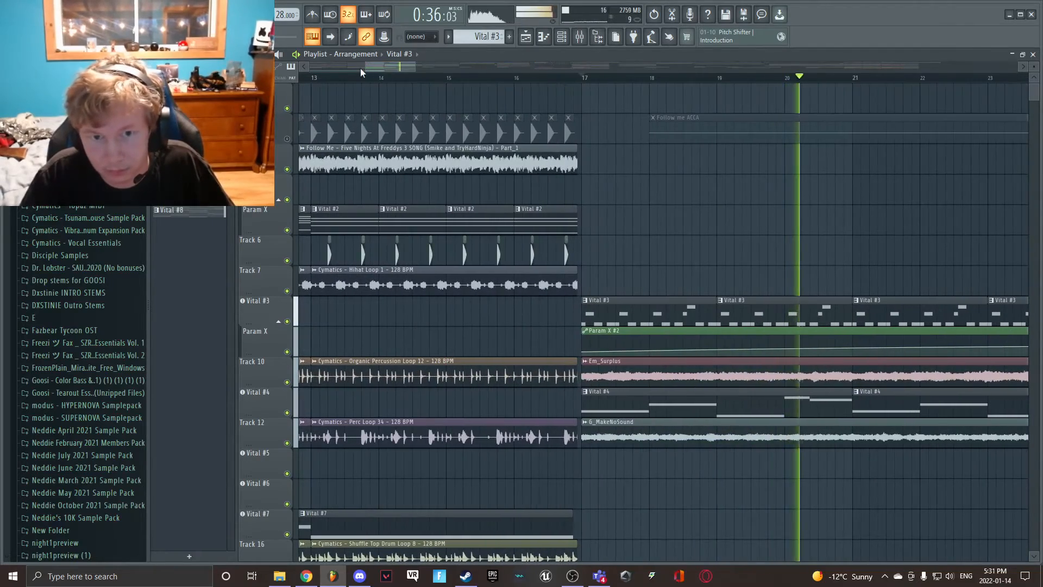
left_click_drag(361, 67, 435, 70)
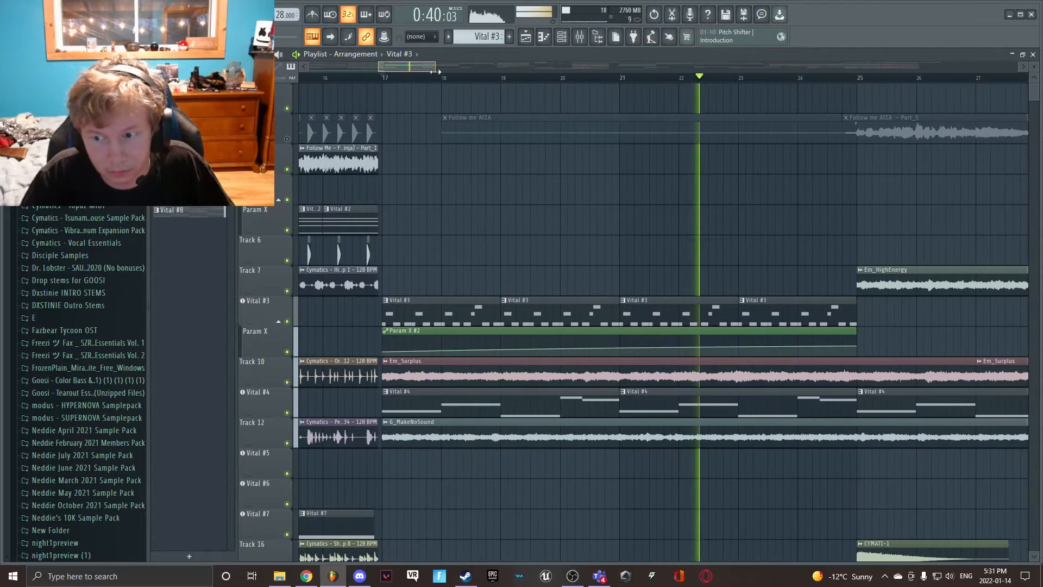
scroll(580, 255, "down", 4)
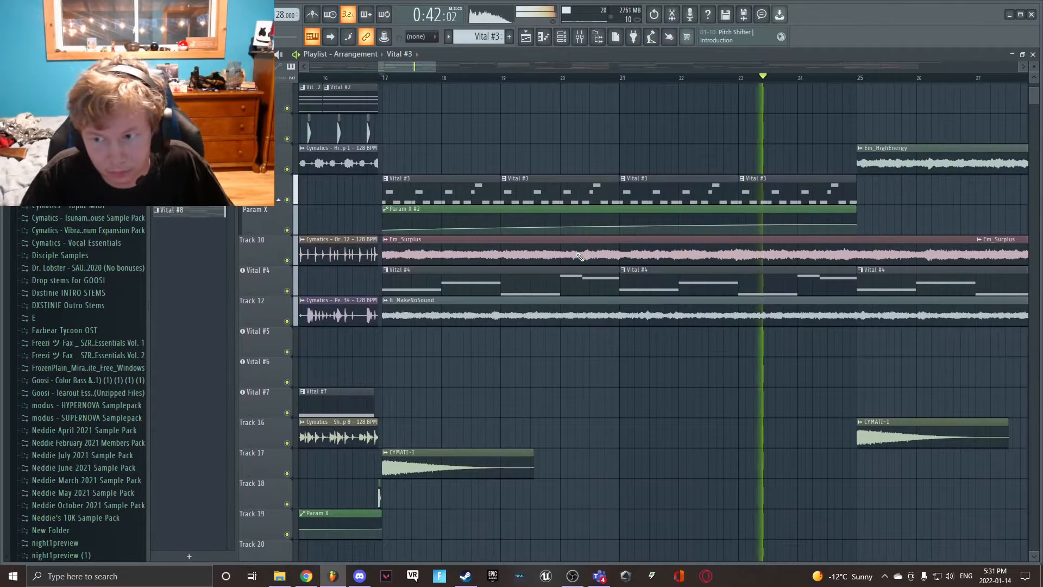
scroll(579, 256, "up", 4)
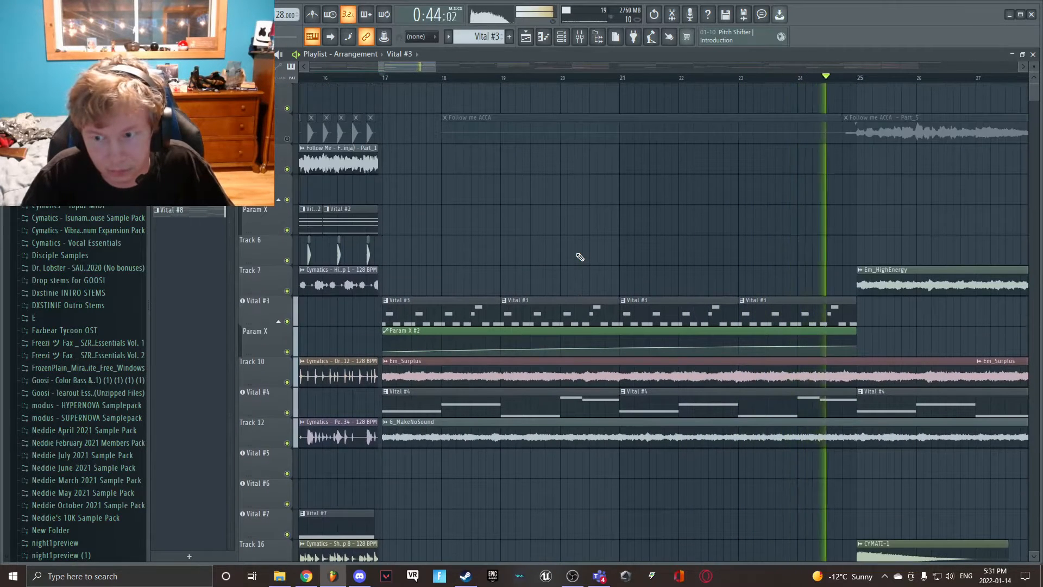
scroll(579, 257, "down", 3)
key("space")
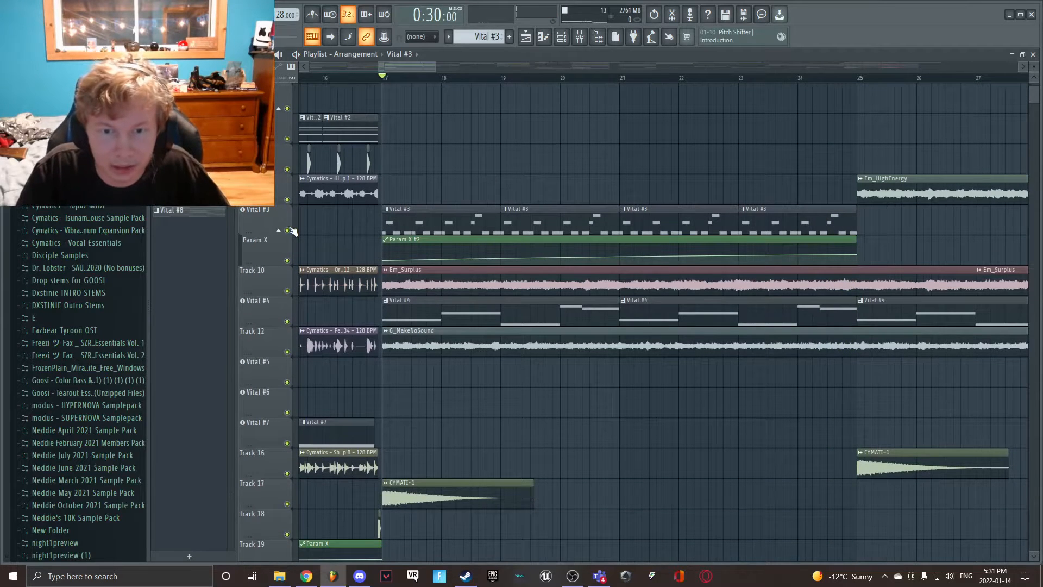
- Mute the tracks holding Param X #2, Em_Surplus, Vital #4, G_MakeNoSound and the CYMATI-1 crash at bar 17
left_click(287, 291)
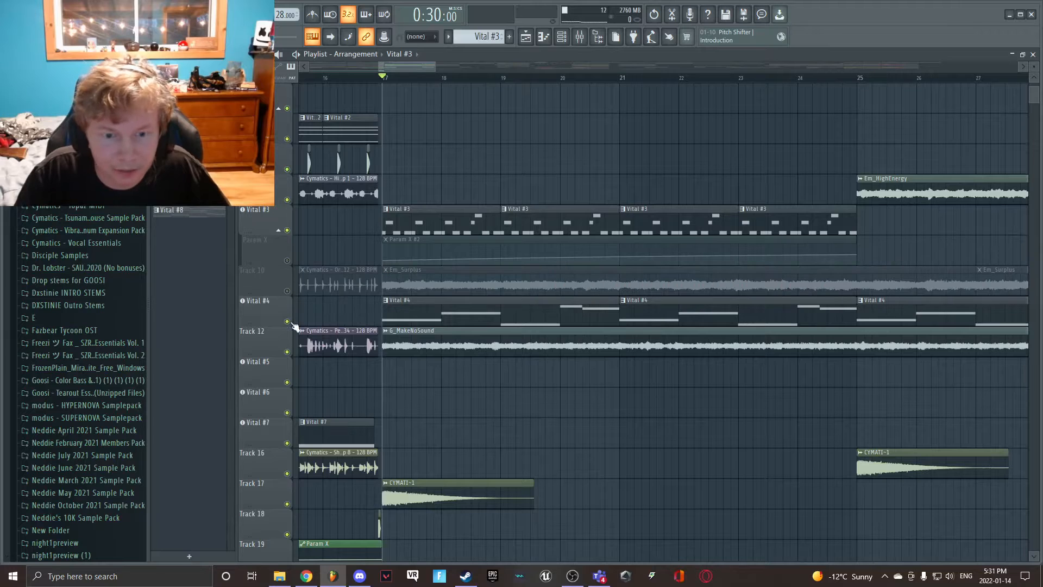
left_click(288, 321)
left_click(287, 352)
left_click(288, 504)
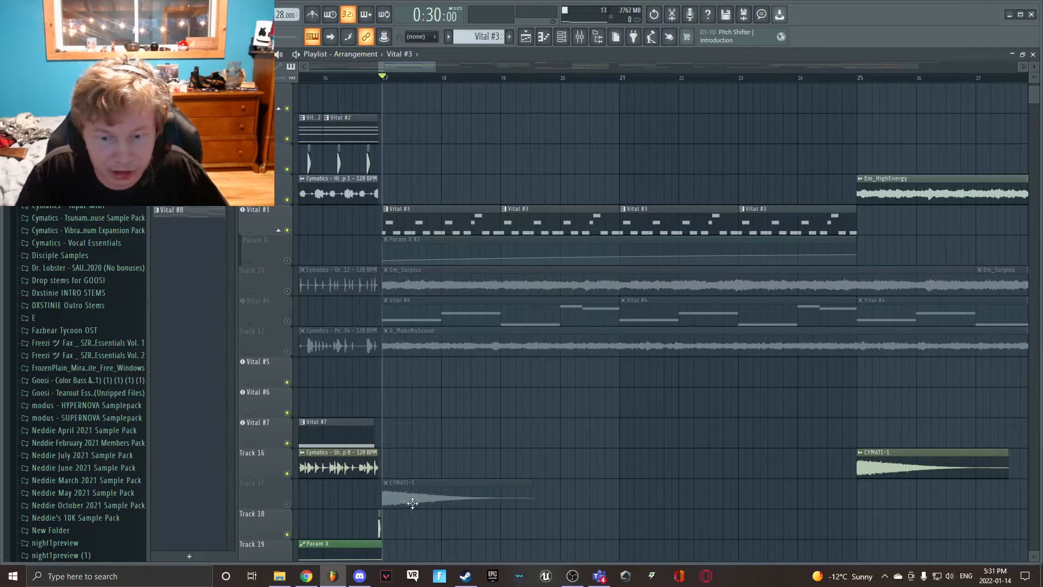
scroll(444, 278, "up", 3)
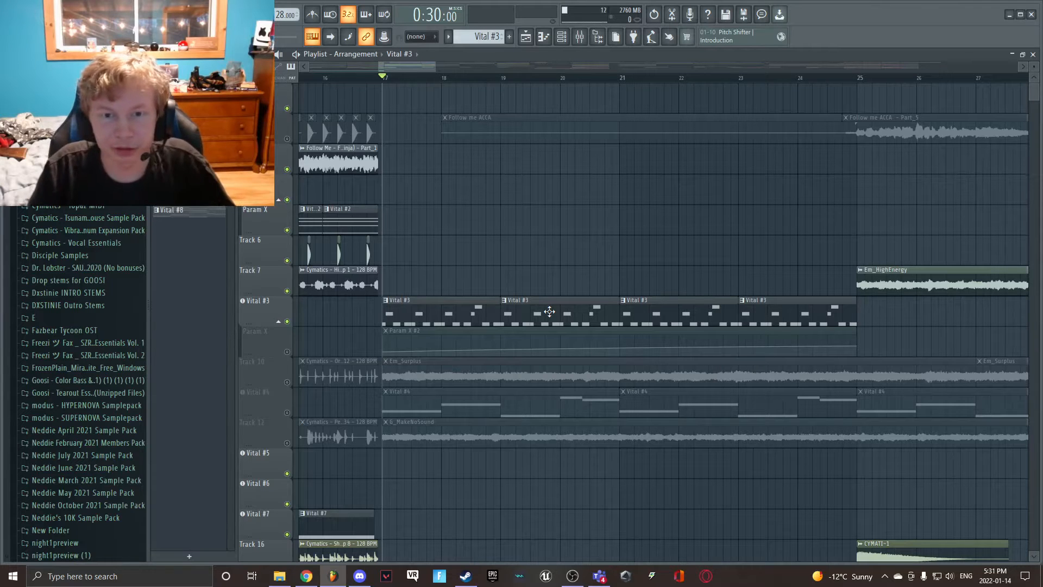
- Mute the Vital #8 track and play Vital #3 on its own from bar 17, unmuting its Param X #2 automation during playback
key("space")
key("space")
scroll(418, 334, "down", 5)
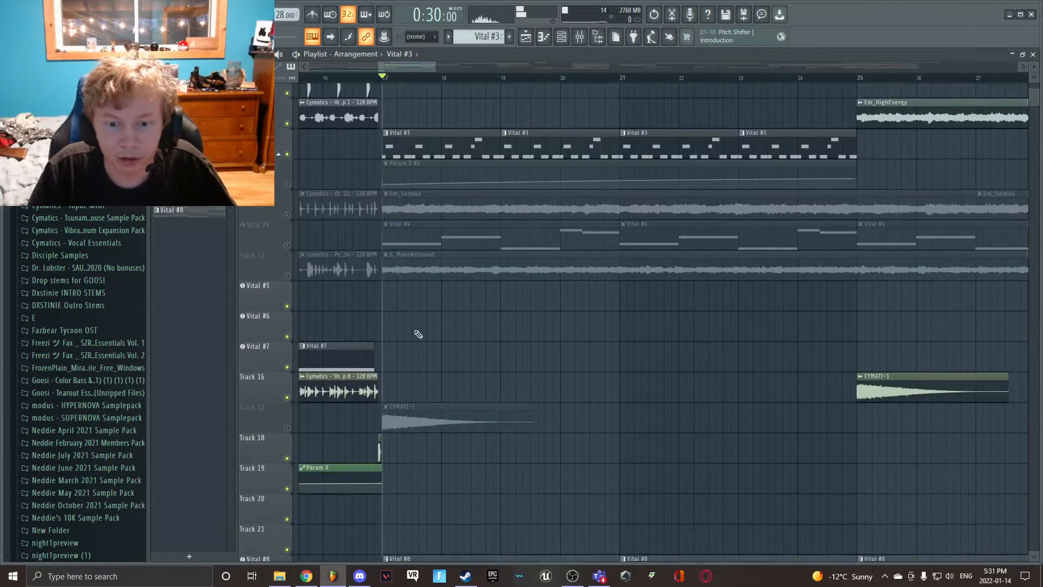
scroll(391, 334, "down", 2)
scroll(347, 304, "up", 5)
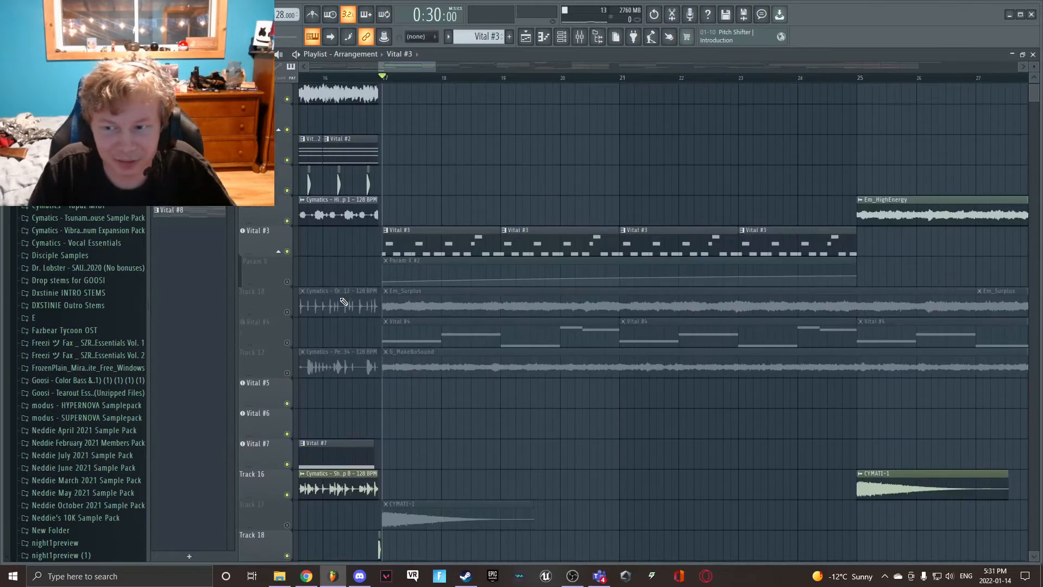
scroll(344, 302, "up", 2)
key("space")
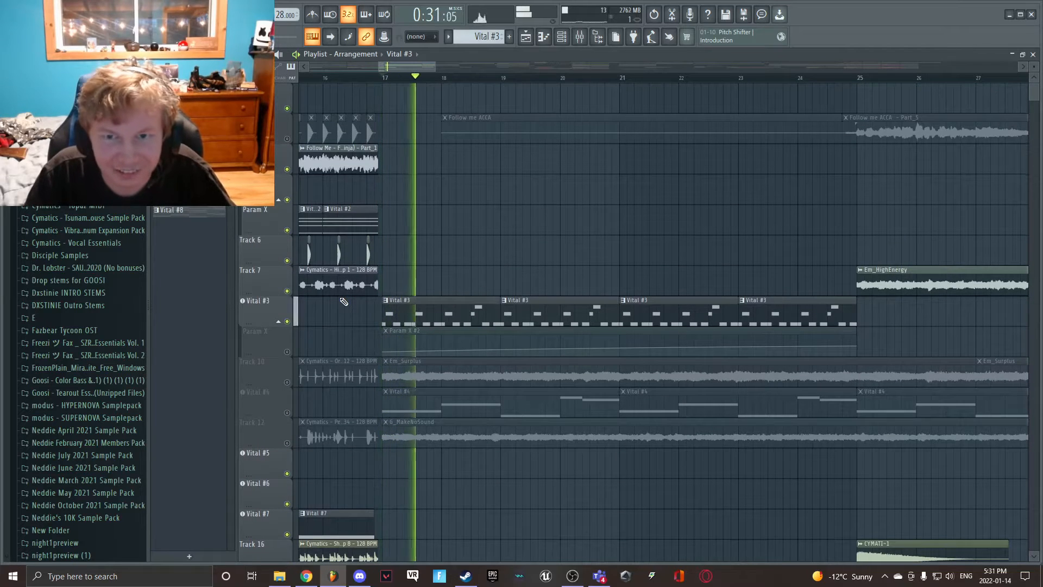
left_click(288, 352)
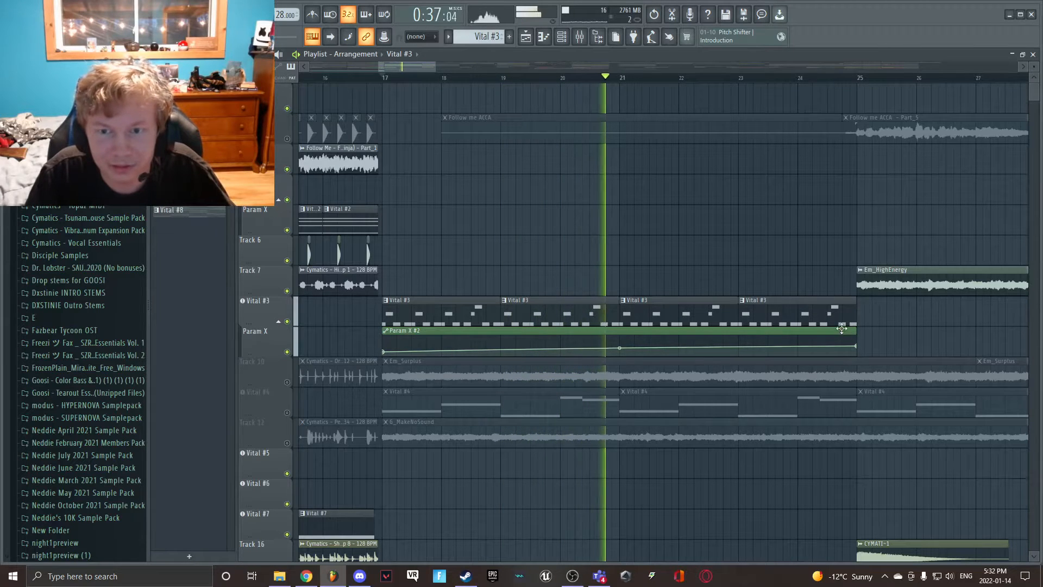
key("space")
- Mute Vital #3 and its Param X #2 automation, and play the Vital #8 track on its own from bar 17
left_click(286, 321)
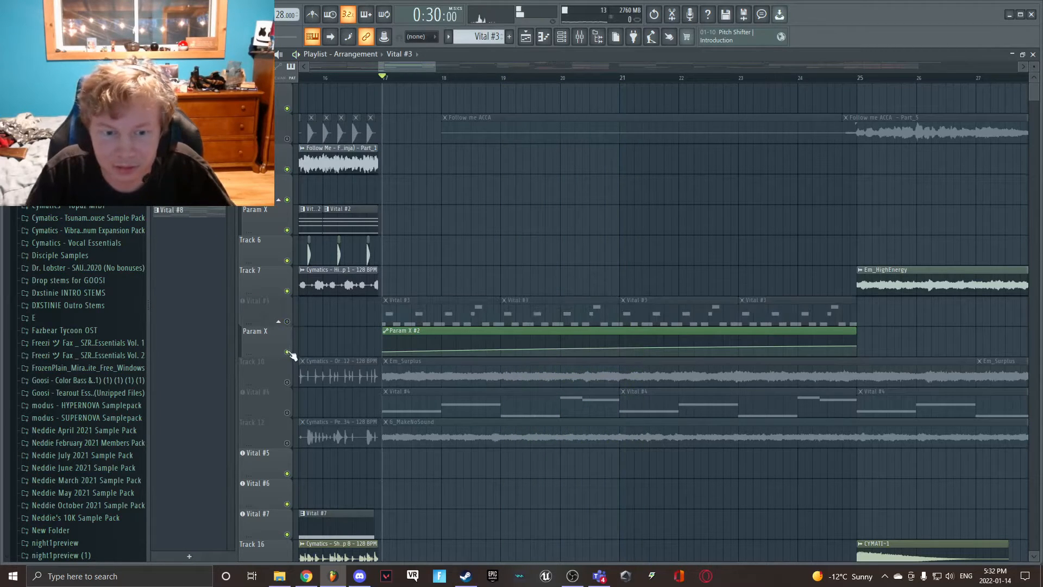
left_click(288, 352)
scroll(292, 356, "down", 6)
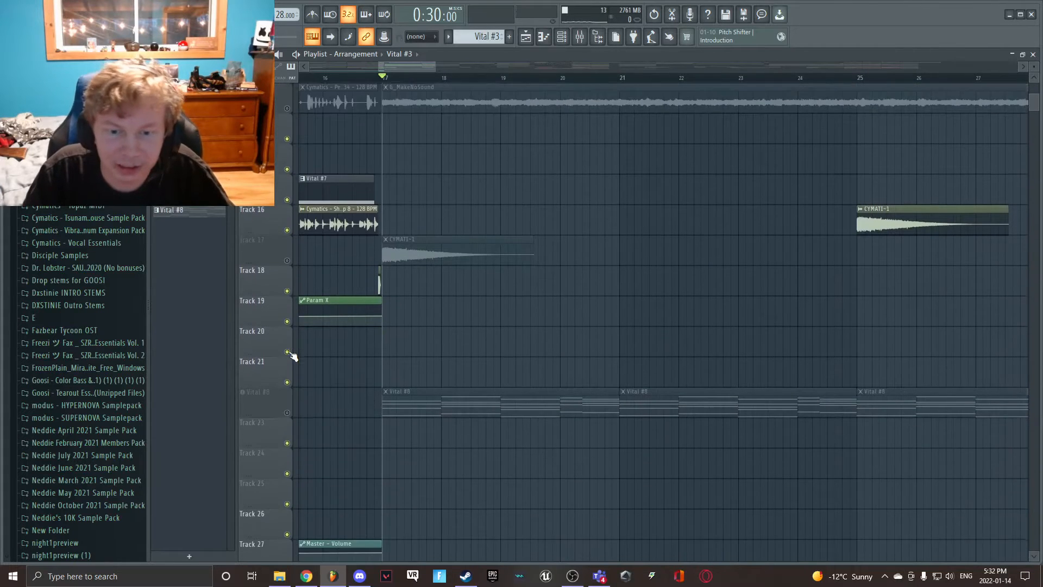
scroll(292, 356, "down", 2)
left_click(287, 351)
key("space")
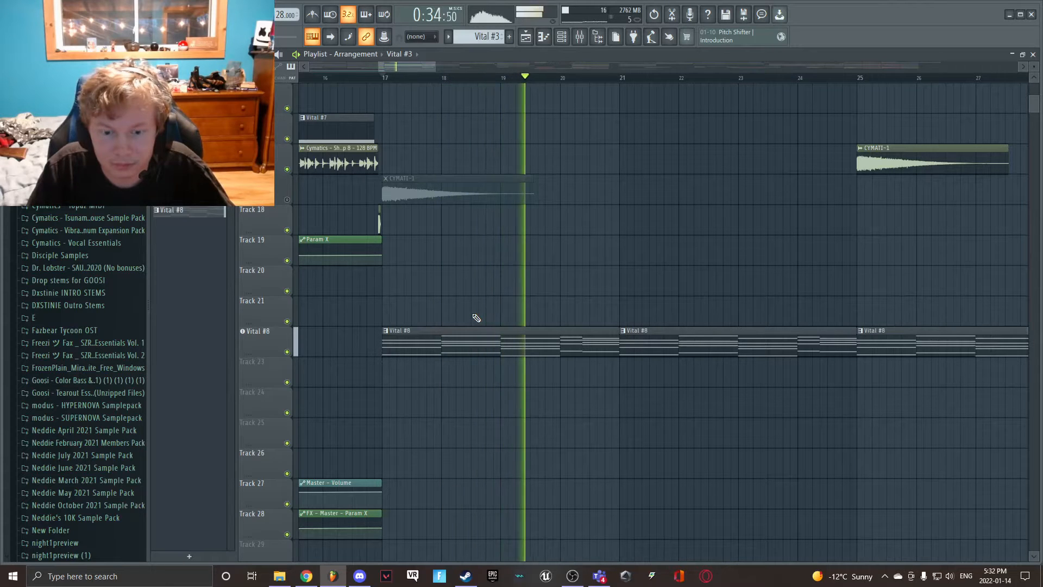
scroll(477, 318, "up", 3)
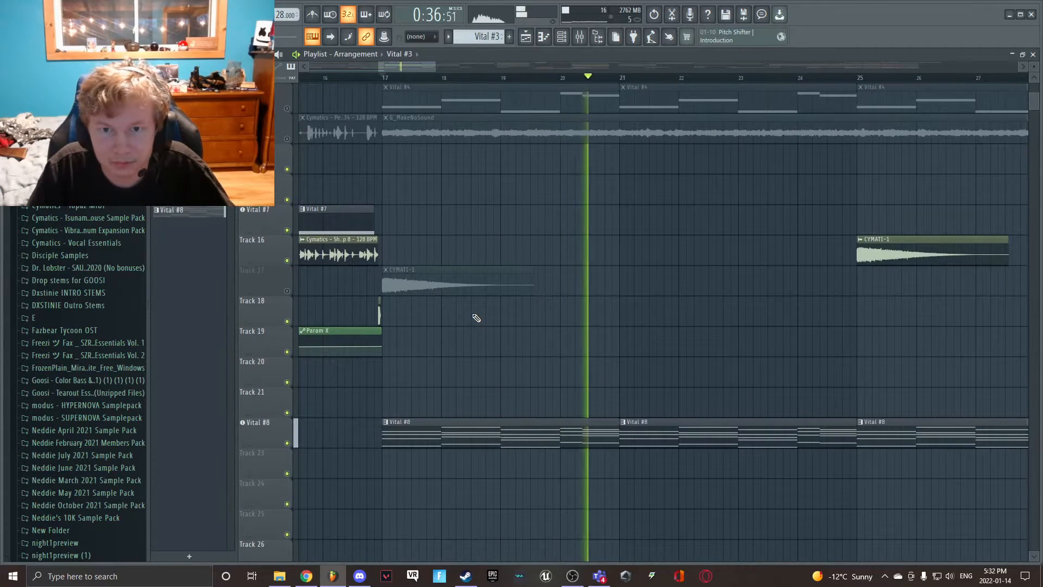
scroll(467, 337, "up", 2)
key("space")
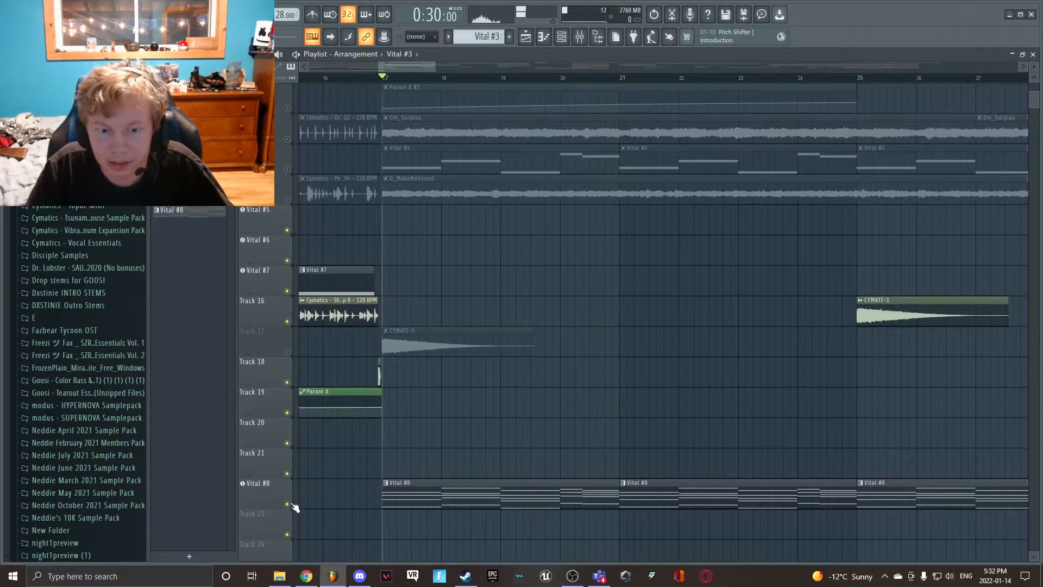
- Switch from Vital #8 to the Vital #4 track and play it on its own from bar 17
scroll(311, 300, "up", 5)
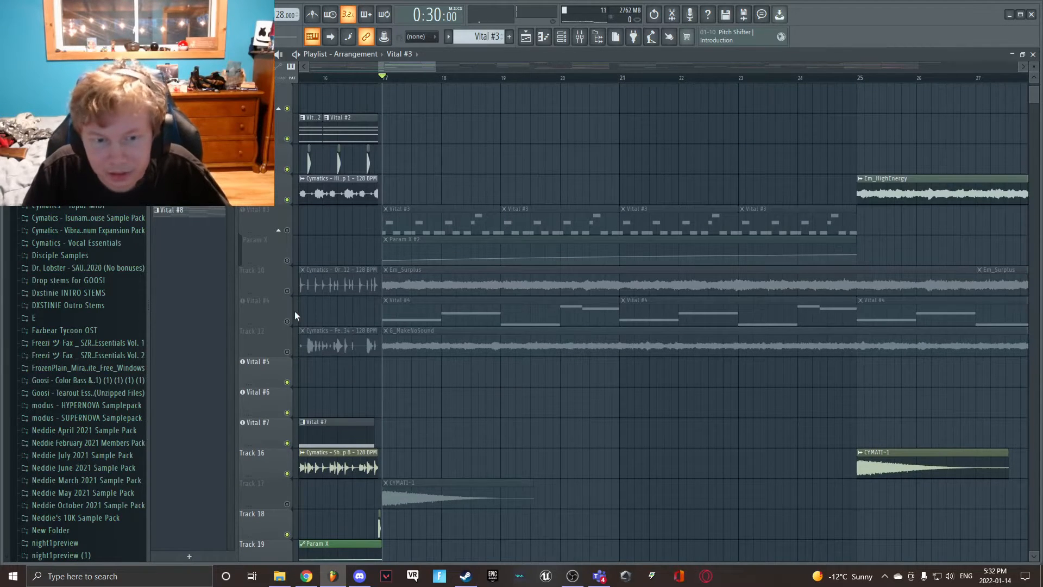
left_click(287, 321)
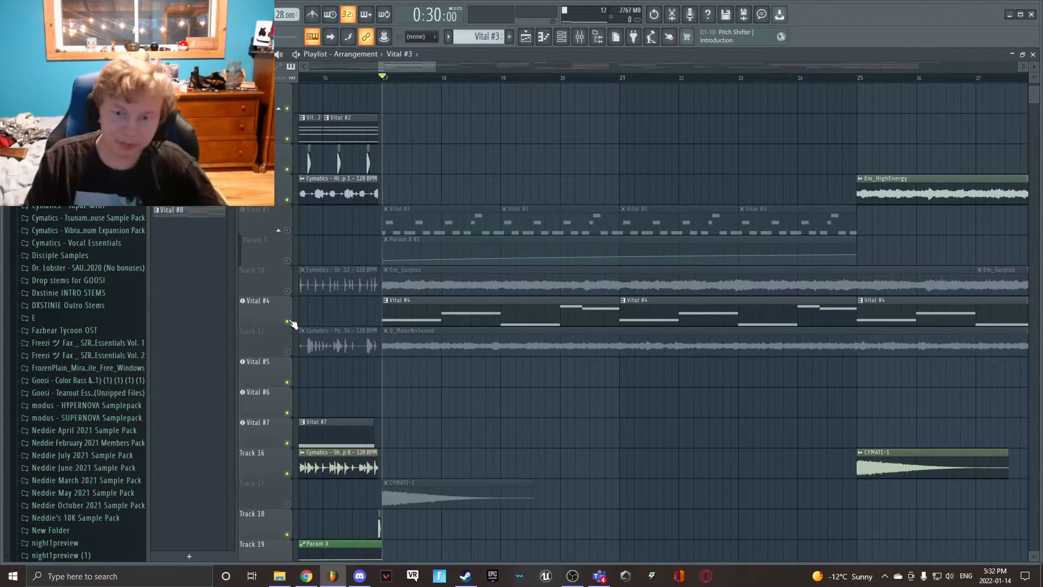
left_click(408, 313)
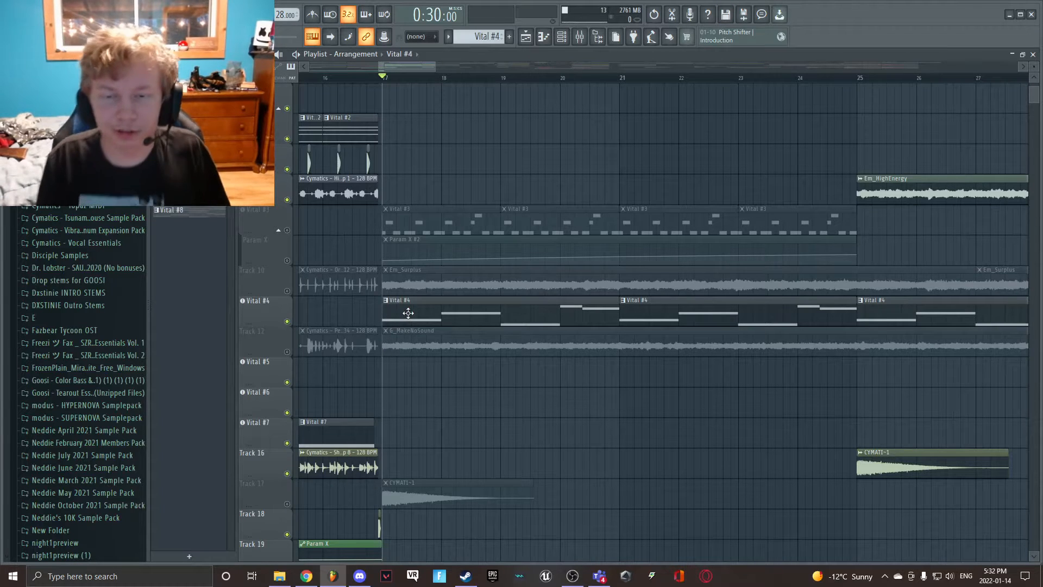
key("space")
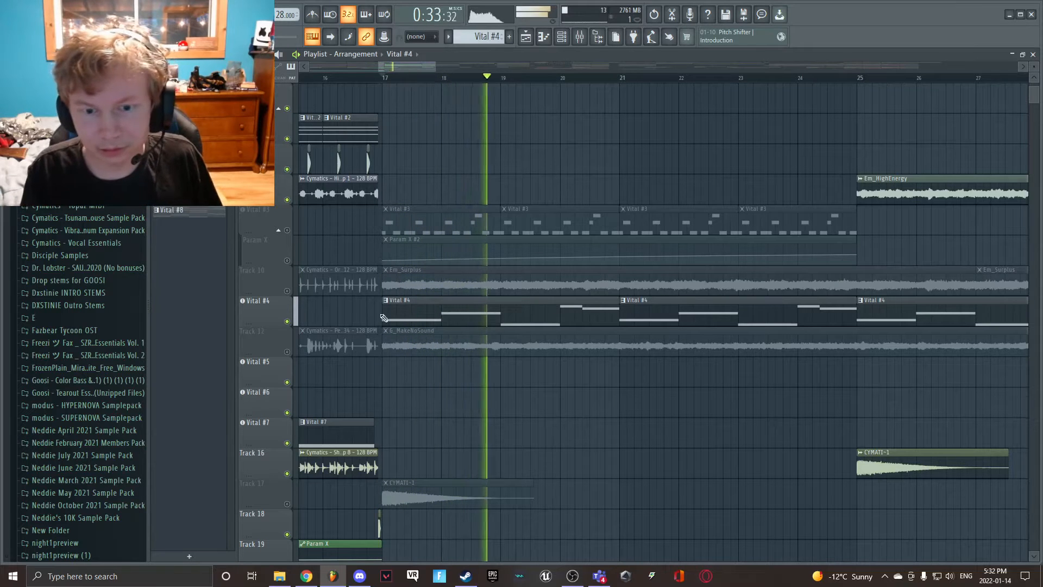
key("space")
- Mute Vital #4, unmute the Em_Surplus and G_MakeNoSound tracks, and play these two together from bar 17
left_click(289, 321)
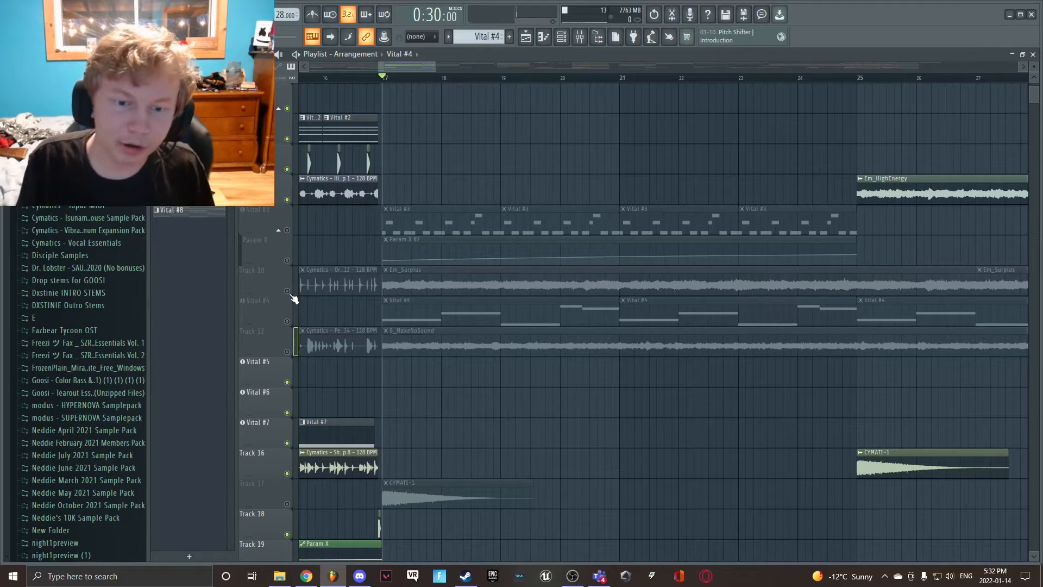
left_click(287, 291)
left_click(287, 352)
left_click(399, 348)
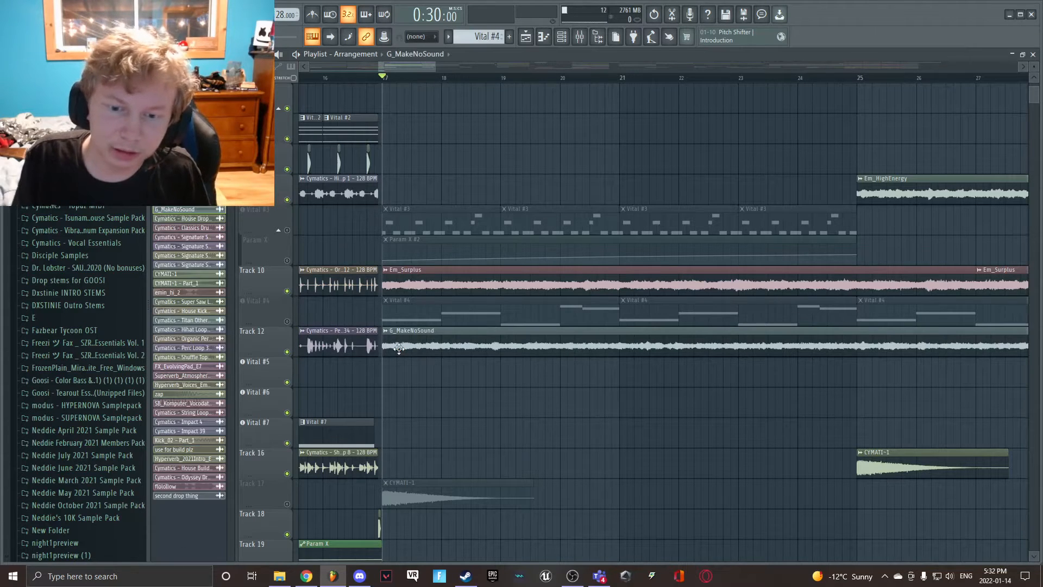
key("space")
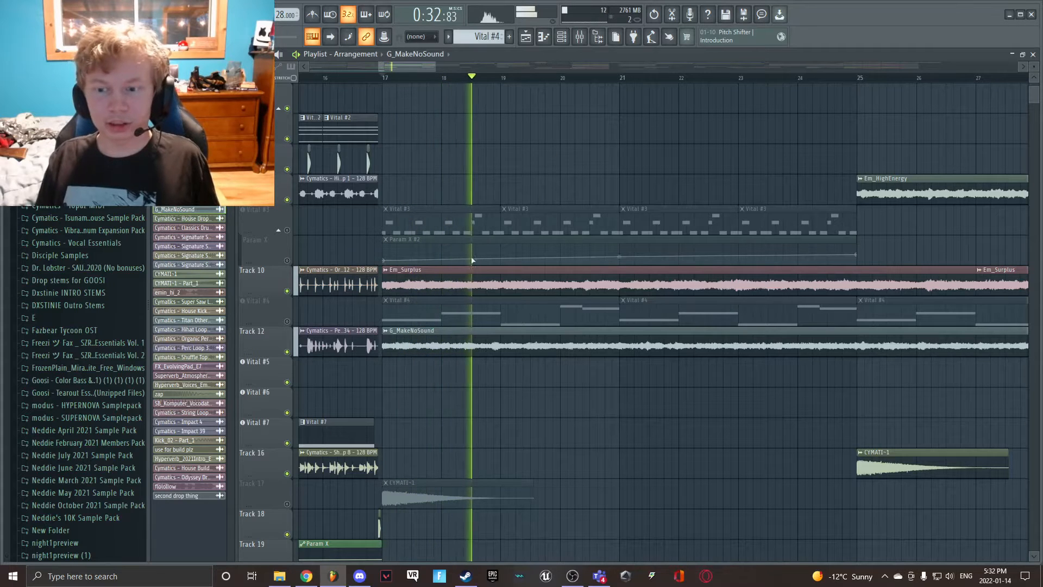
scroll(518, 327, "up", 3)
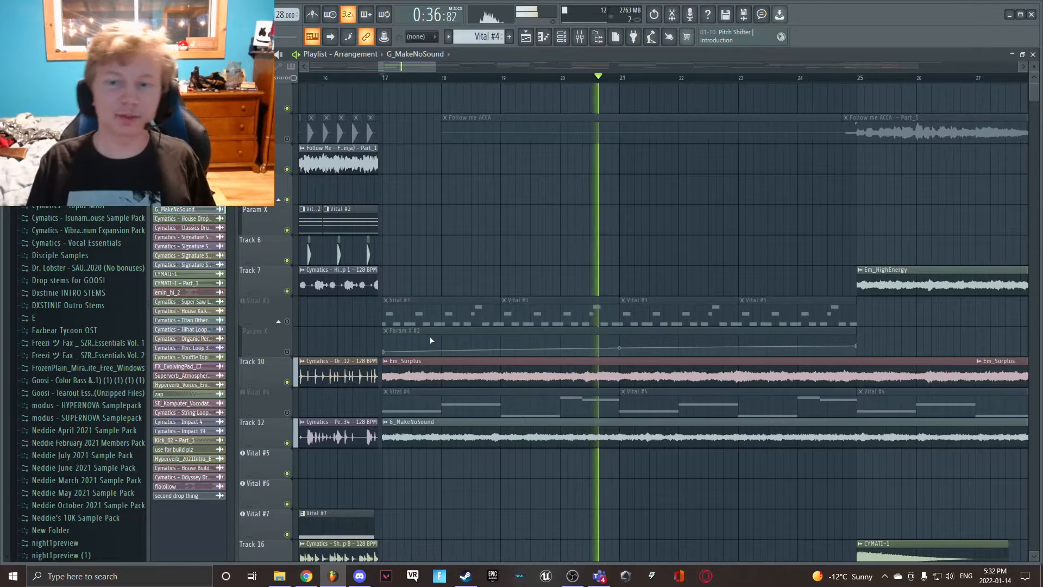
- Move the playback position to bar 25, solo the Follow me ACCA track and play it briefly
left_click_drag(403, 64, 434, 68)
left_click(466, 79)
scroll(500, 279, "down", 6)
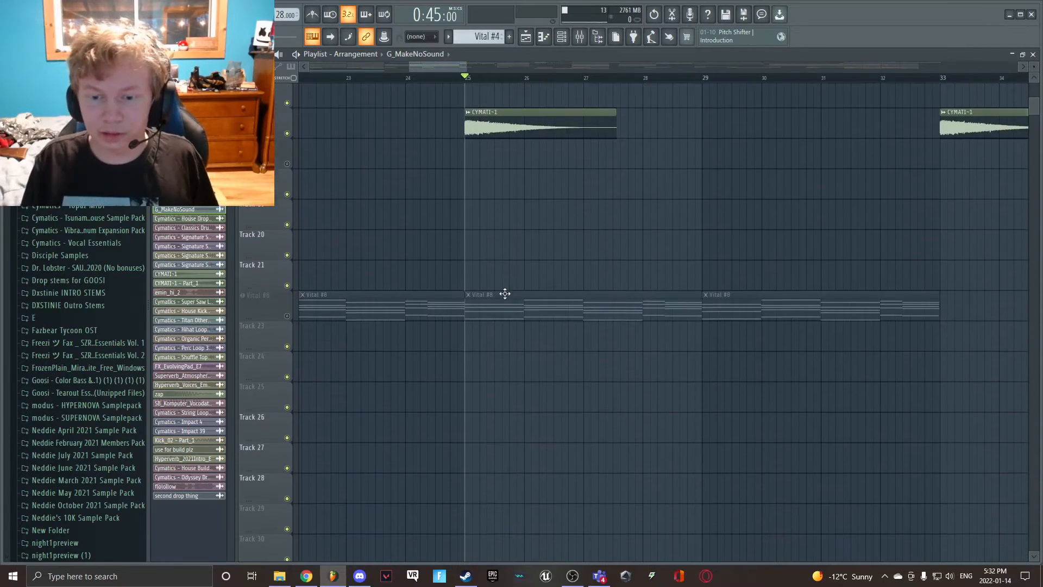
scroll(505, 294, "up", 6)
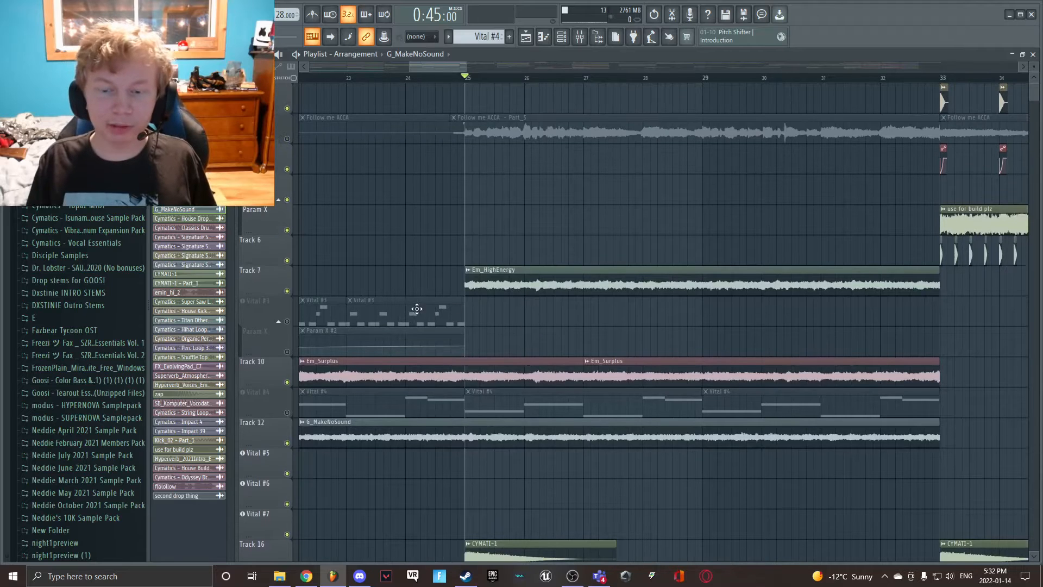
right_click(288, 140)
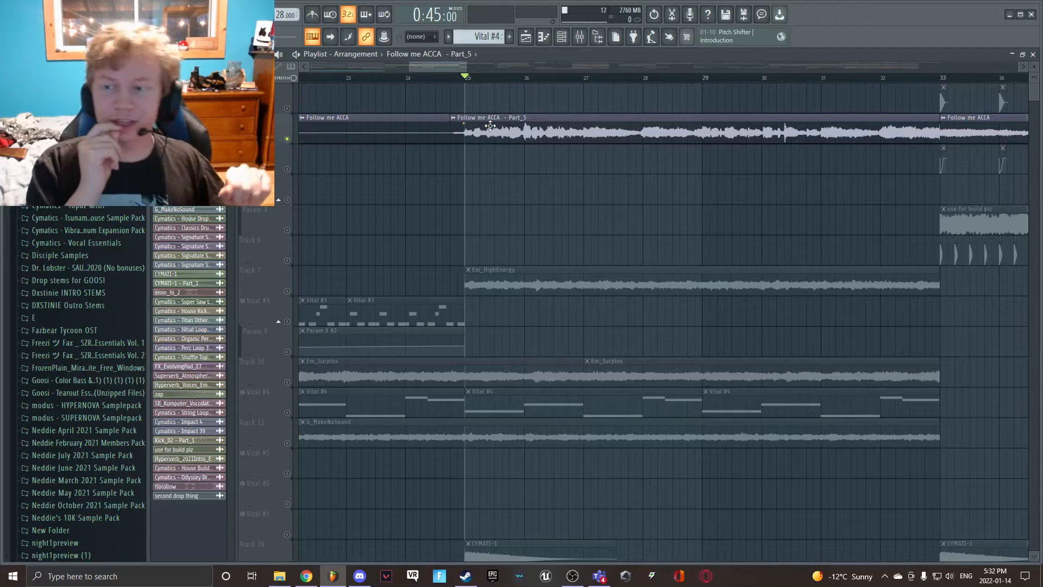
key("space")
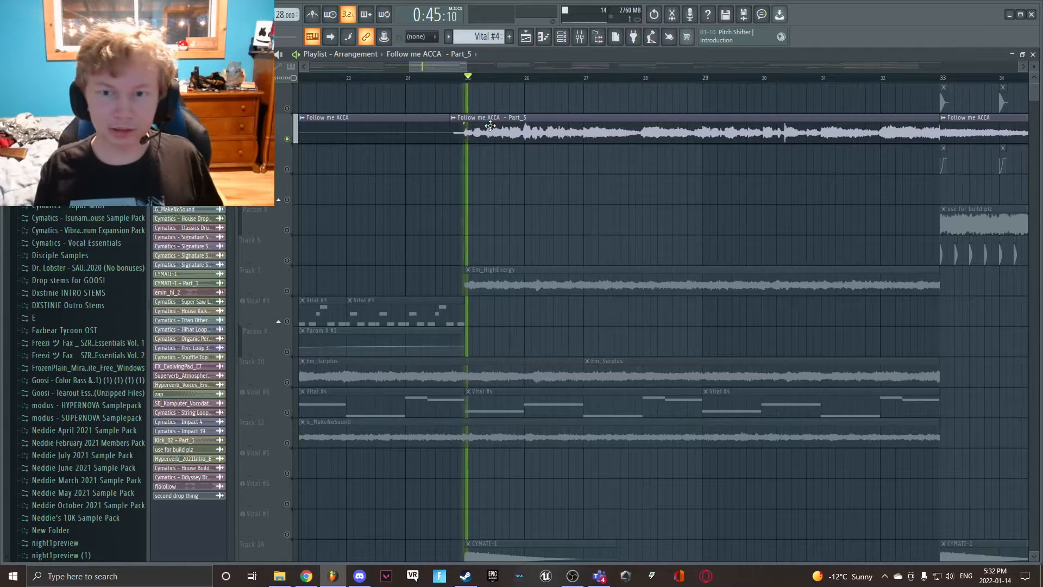
key("space")
- Unmute Tracks 26, 27 and 28, which include the Master Volume and FX Master Param X automation clips
scroll(311, 370, "down", 4)
scroll(311, 370, "down", 3)
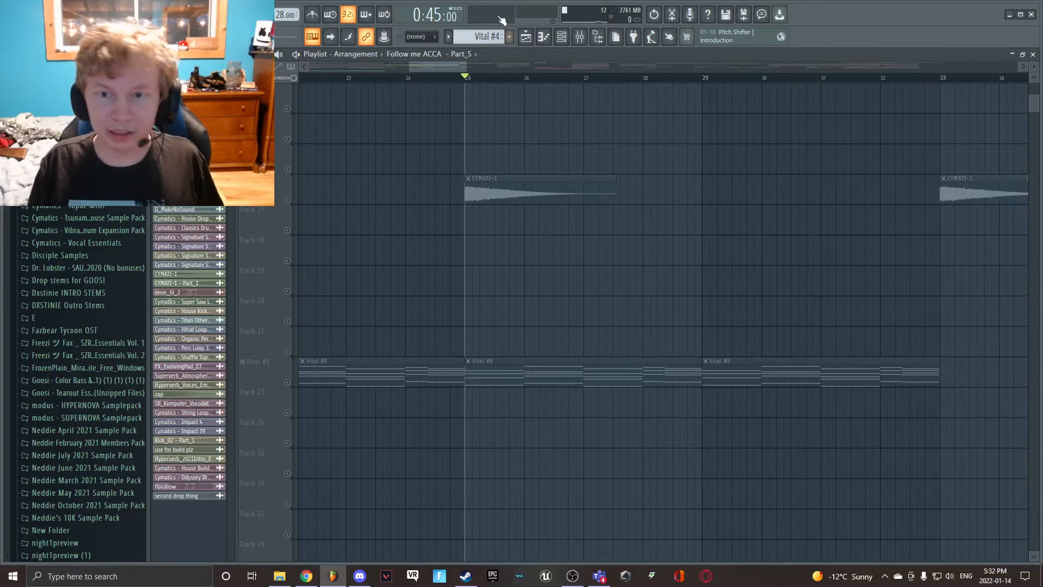
left_click_drag(415, 68, 315, 68)
scroll(340, 342, "down", 3)
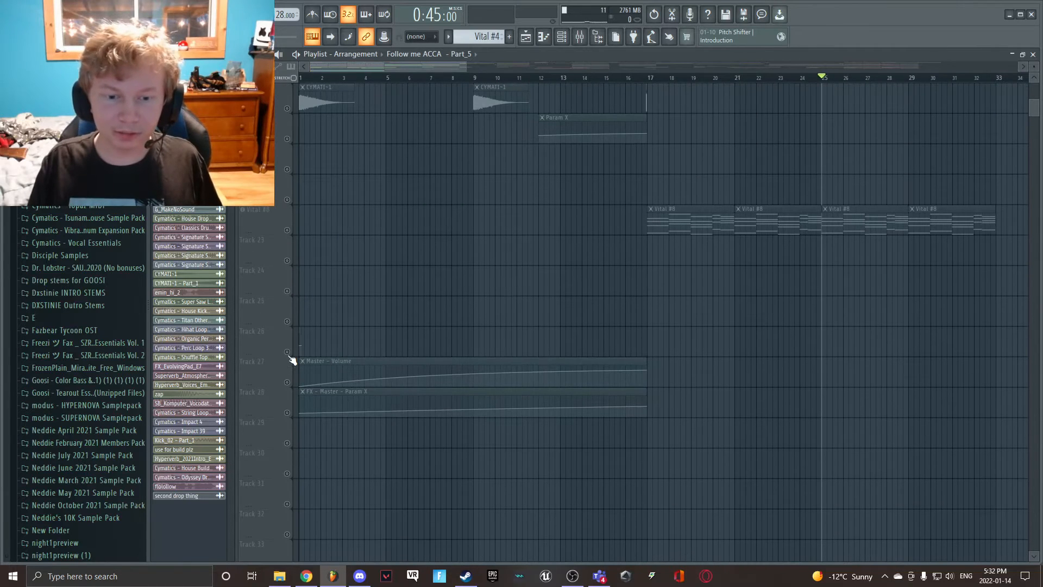
left_click(286, 383)
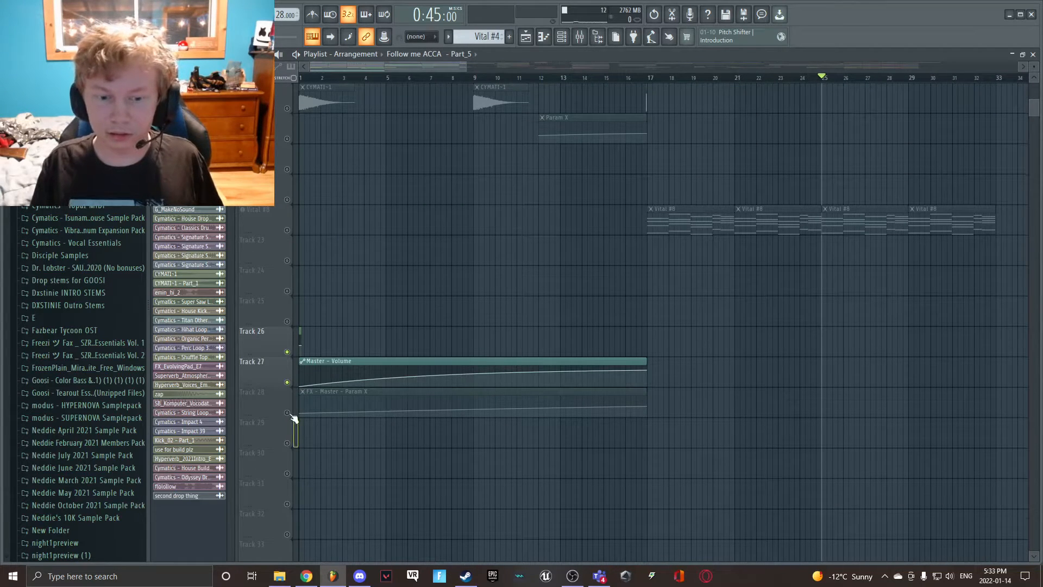
left_click(286, 413)
- Play the soloed Follow me ACCA vocals from bar 25 and follow them in the playlist
scroll(721, 352, "up", 10)
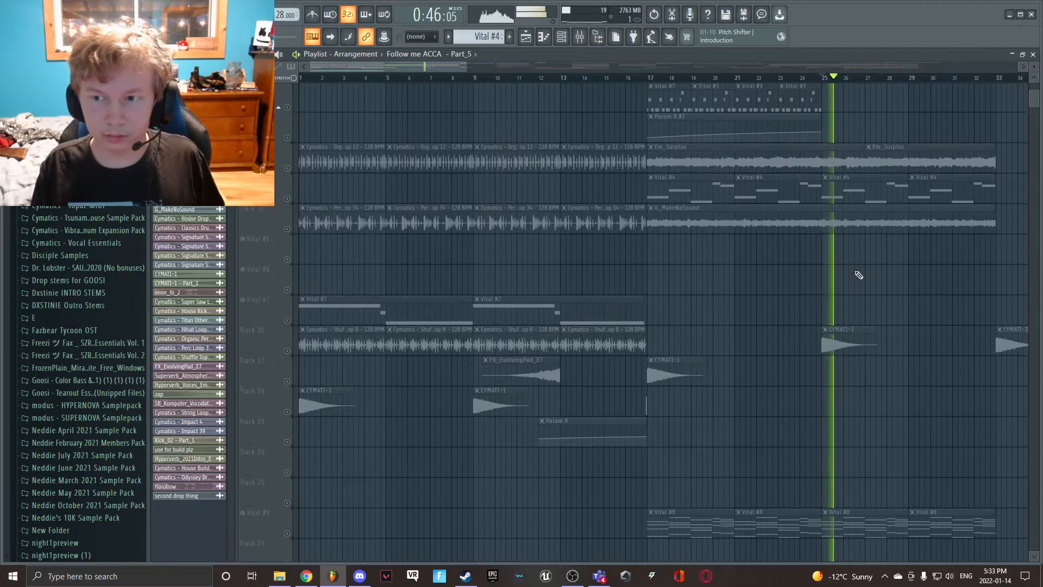
left_click_drag(418, 68, 508, 103)
scroll(503, 149, "up", 2)
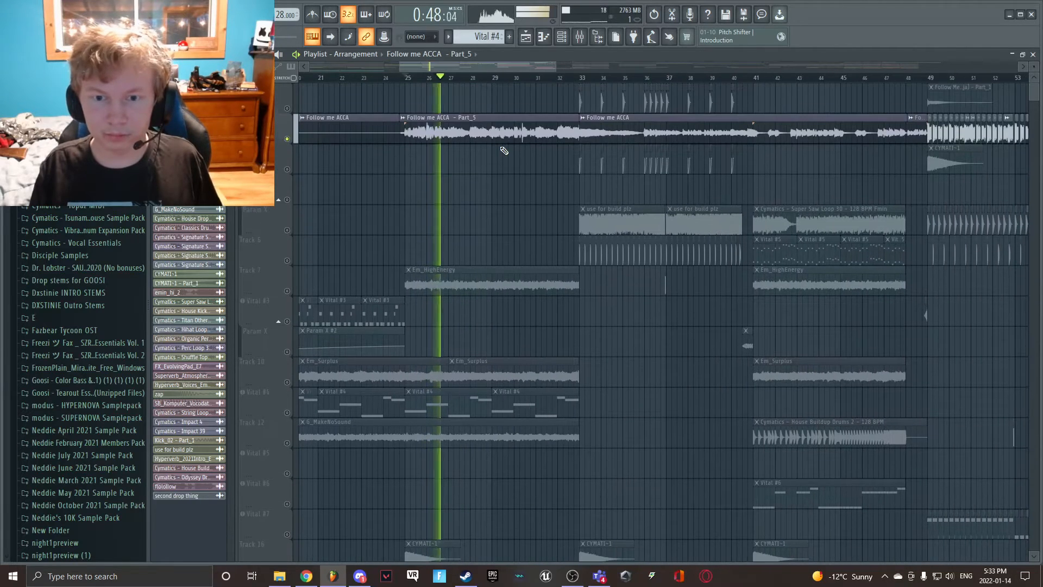
- Stop playback, open the first Fruity parametric EQ 2 on the Follow me ACCA mixer channel, and view its curve and preset list
key("space")
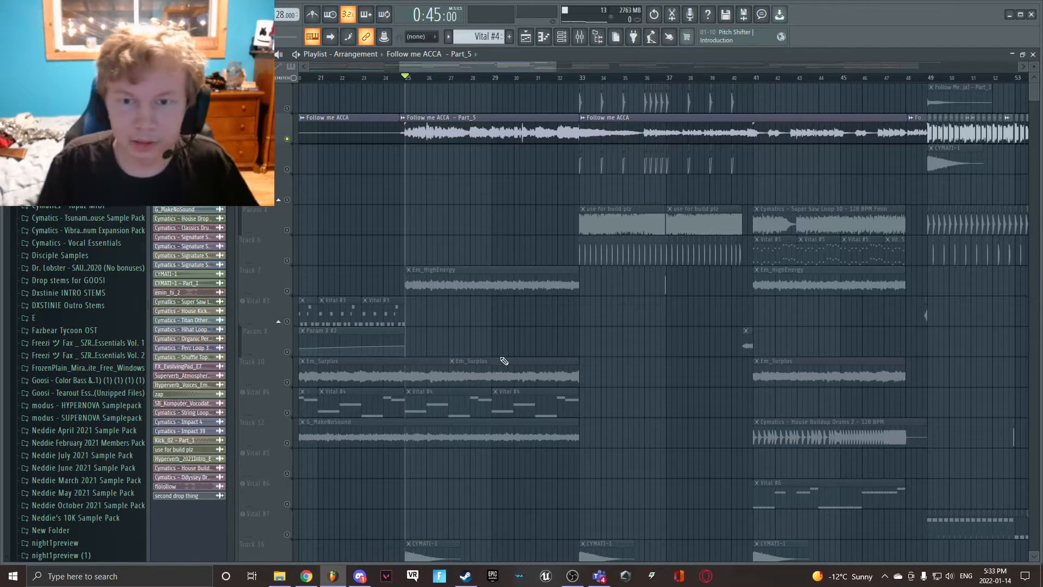
left_click_drag(555, 66, 505, 67)
left_click(581, 41)
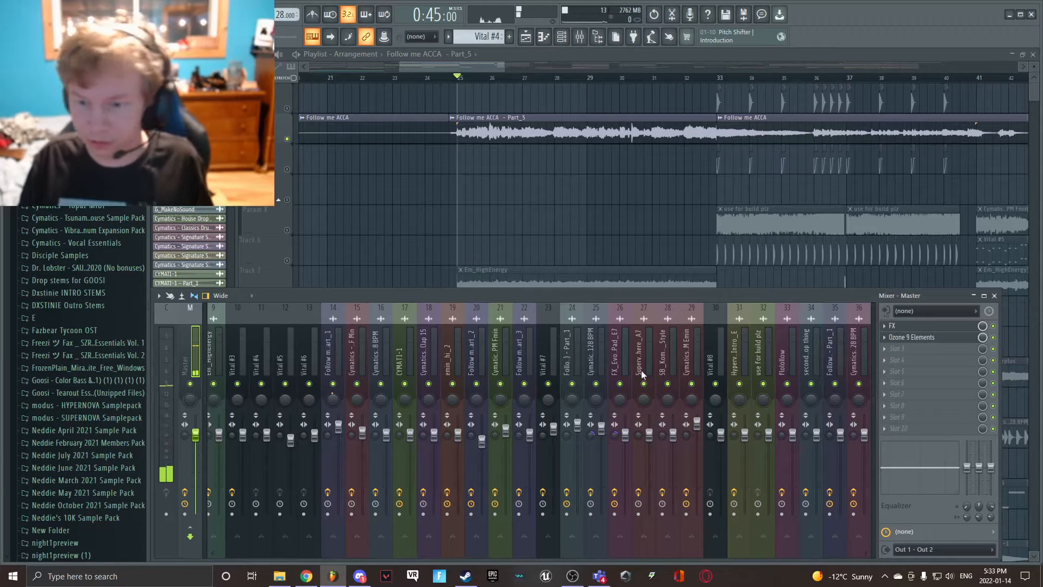
scroll(641, 370, "down", 6)
scroll(644, 381, "up", 14)
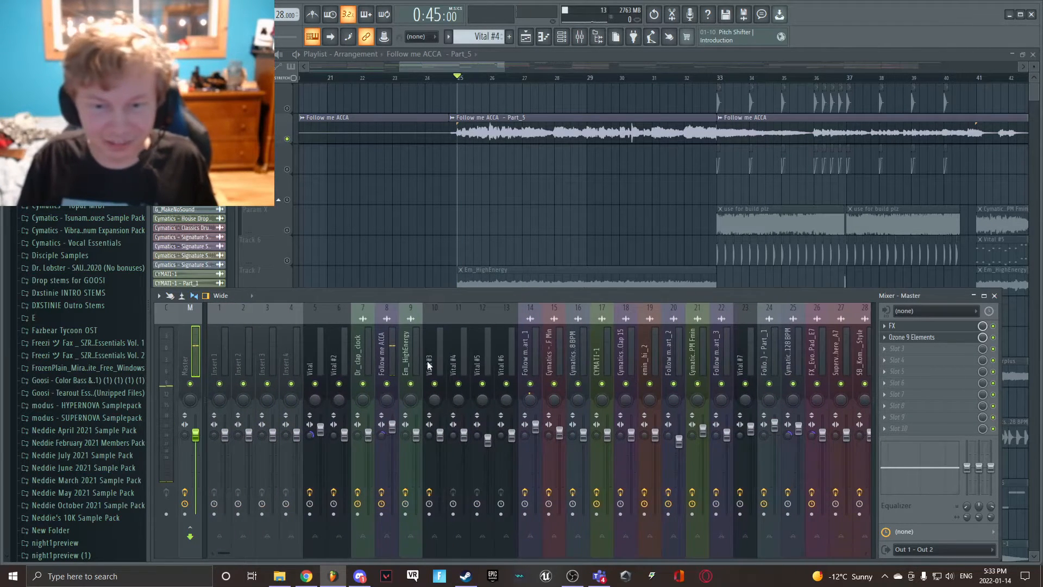
left_click(387, 359)
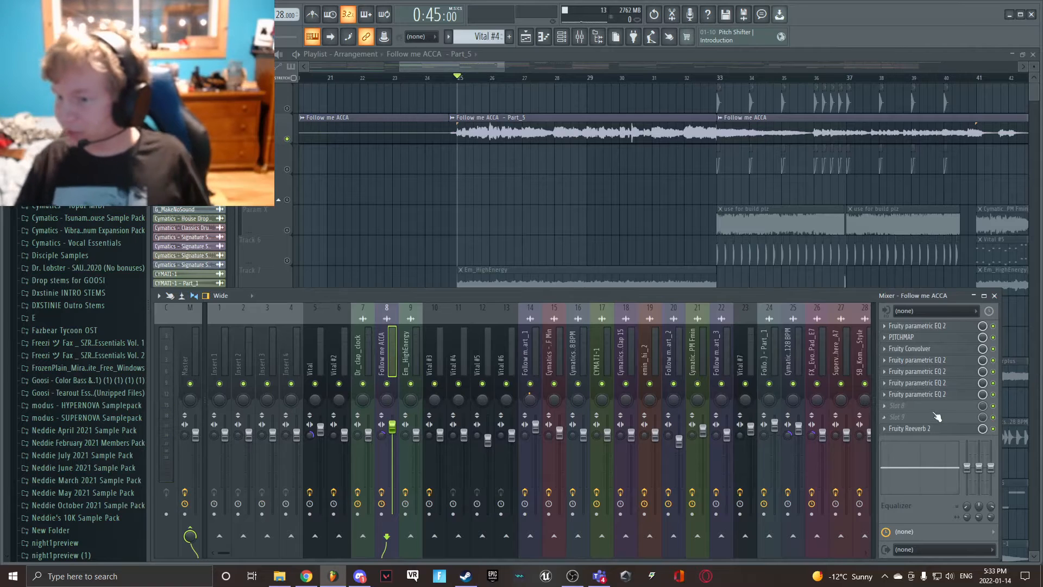
left_click(929, 326)
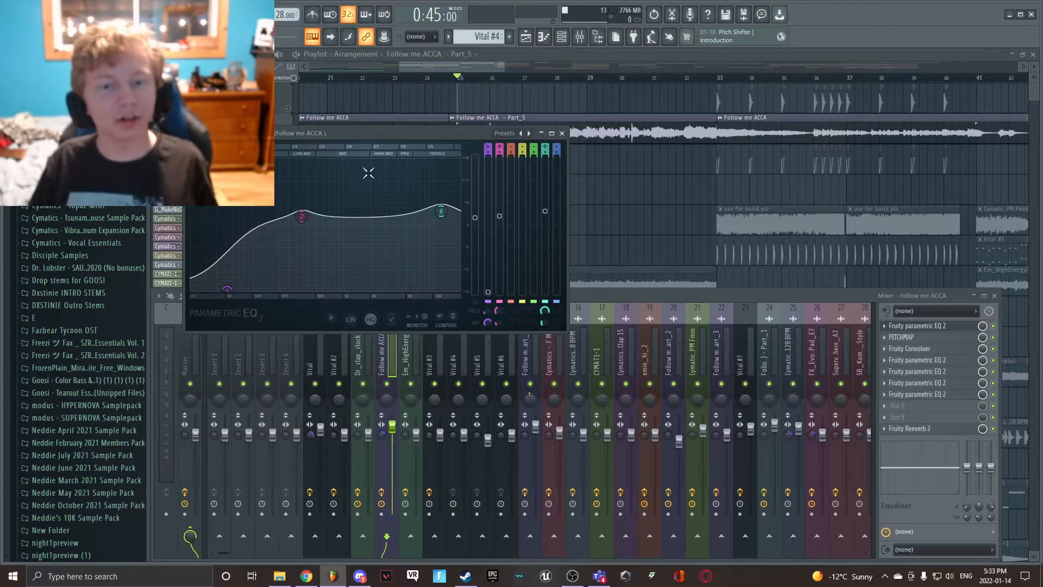
left_click(504, 135)
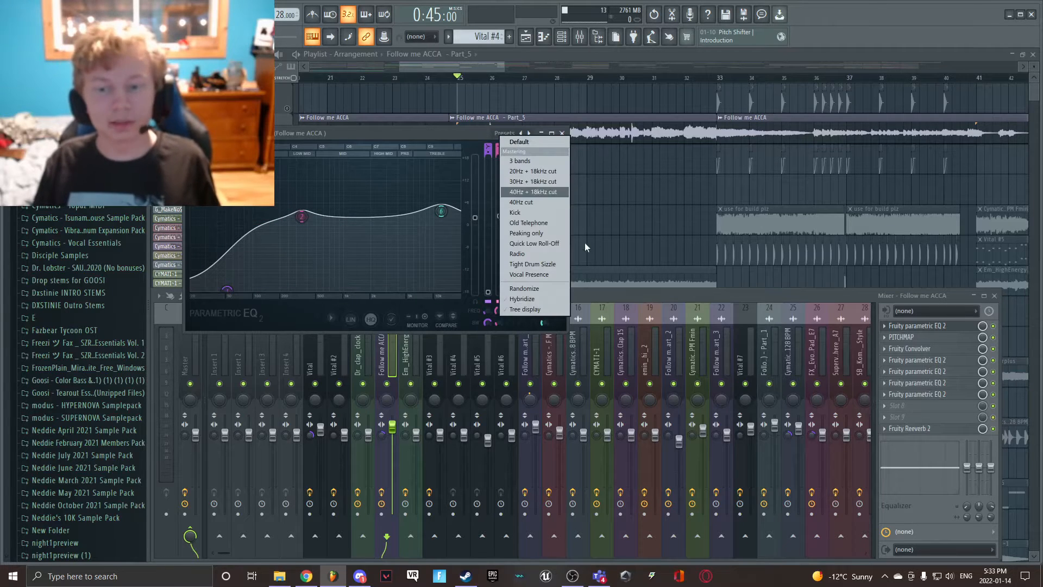
left_click(348, 128)
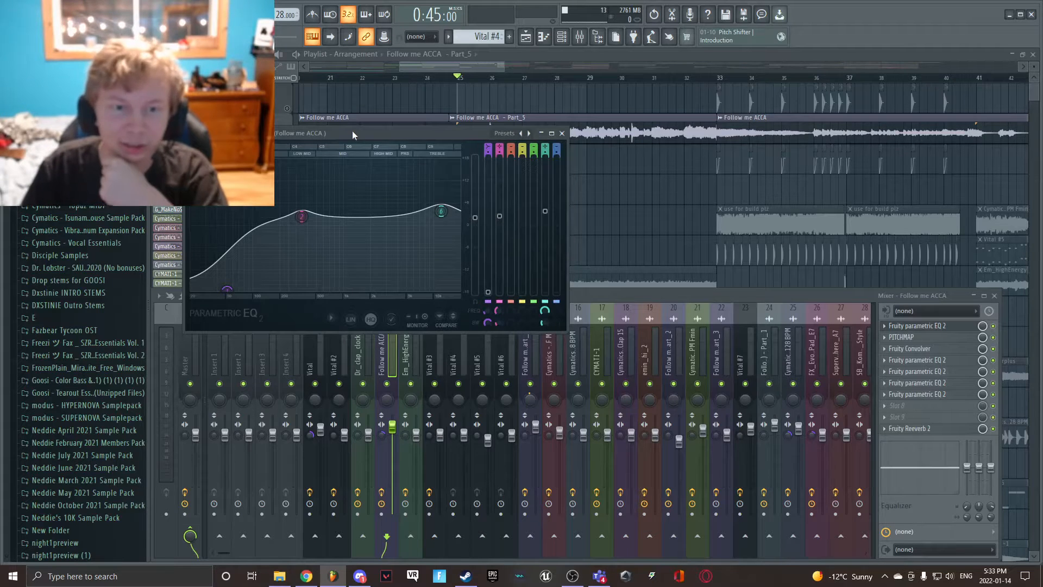
- Inspect PITCHMAP and Fruity Convolver on the Follow me ACCA mixer channel, and preview the convolver's impulse sample
left_click(955, 340)
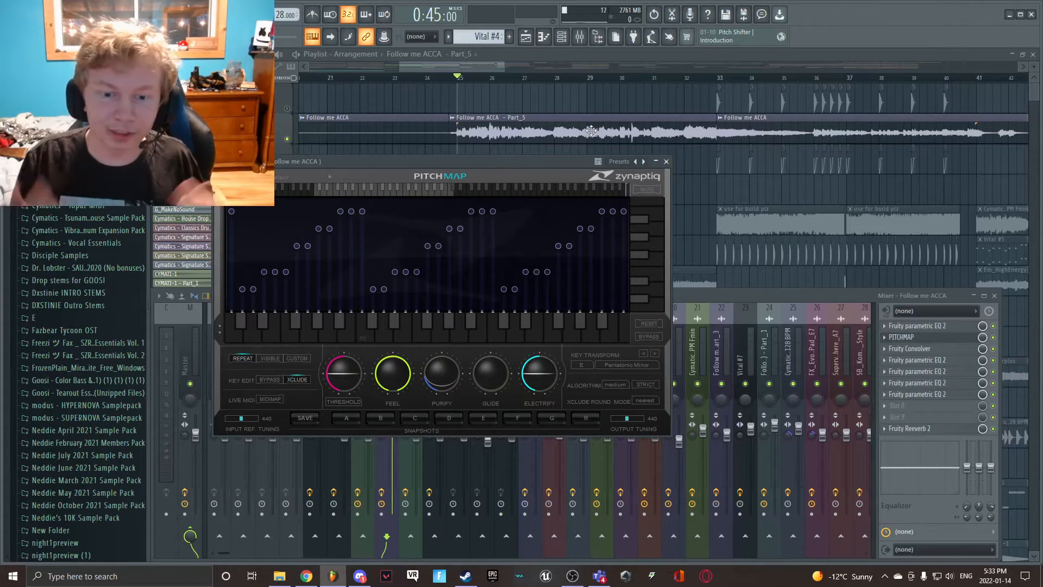
left_click(924, 337)
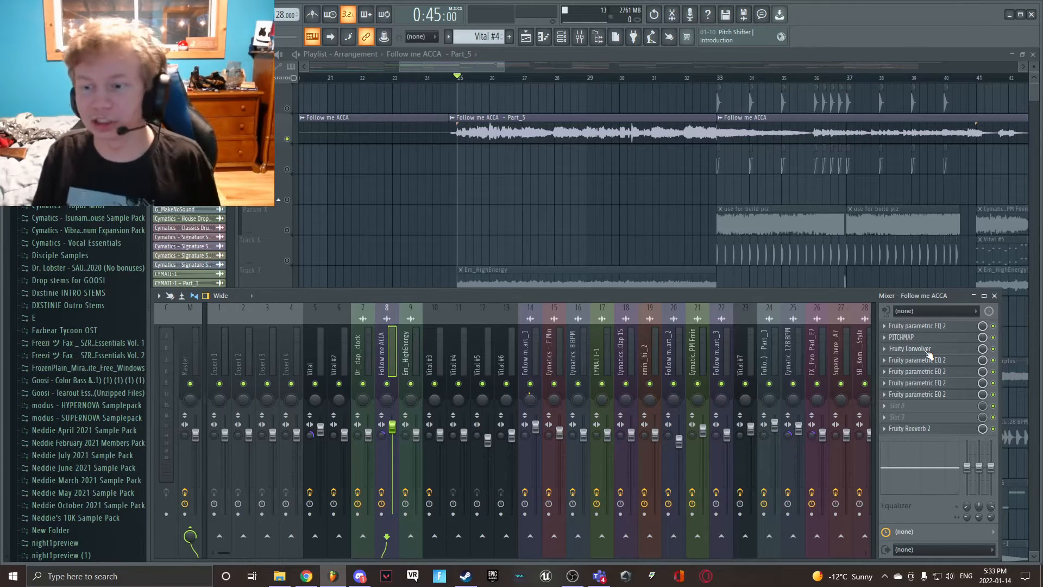
left_click(926, 351)
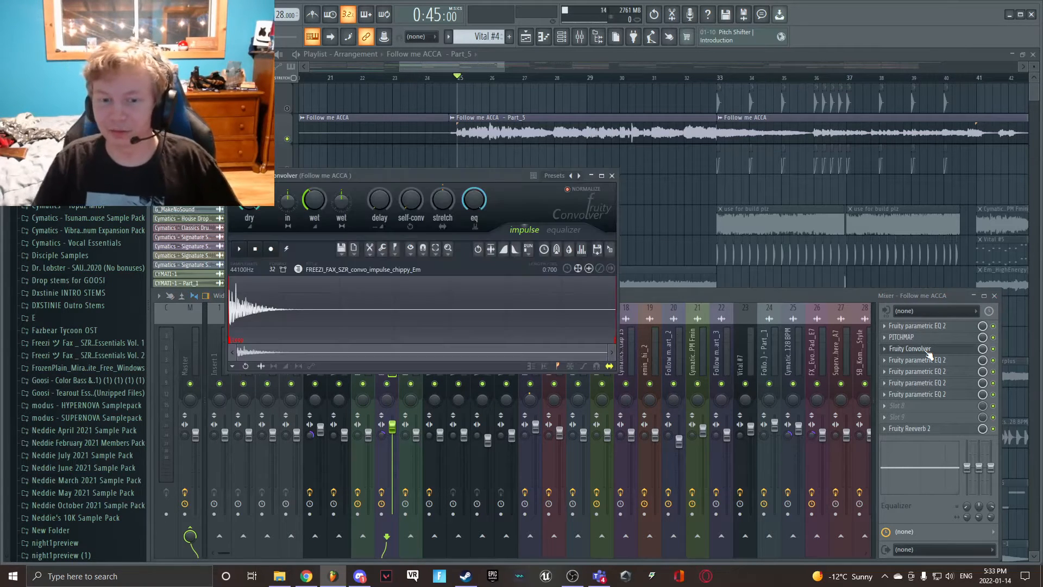
left_click(239, 249)
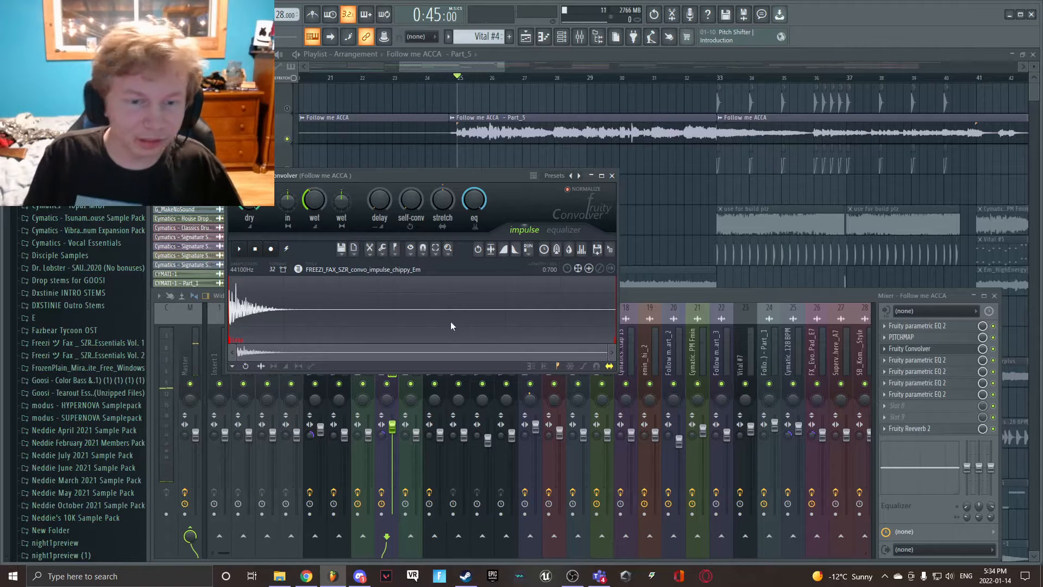
left_click(945, 349)
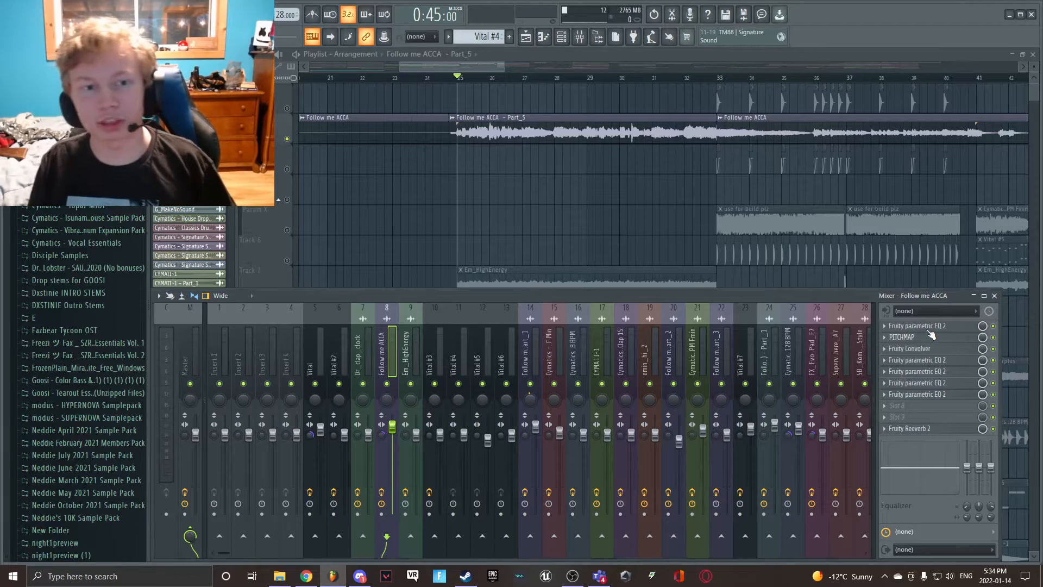
- Review the four remaining Fruity parametric EQ 2 instances and Fruity Reeverb 2 on the Follow me ACCA channel, closing each one
left_click(935, 363)
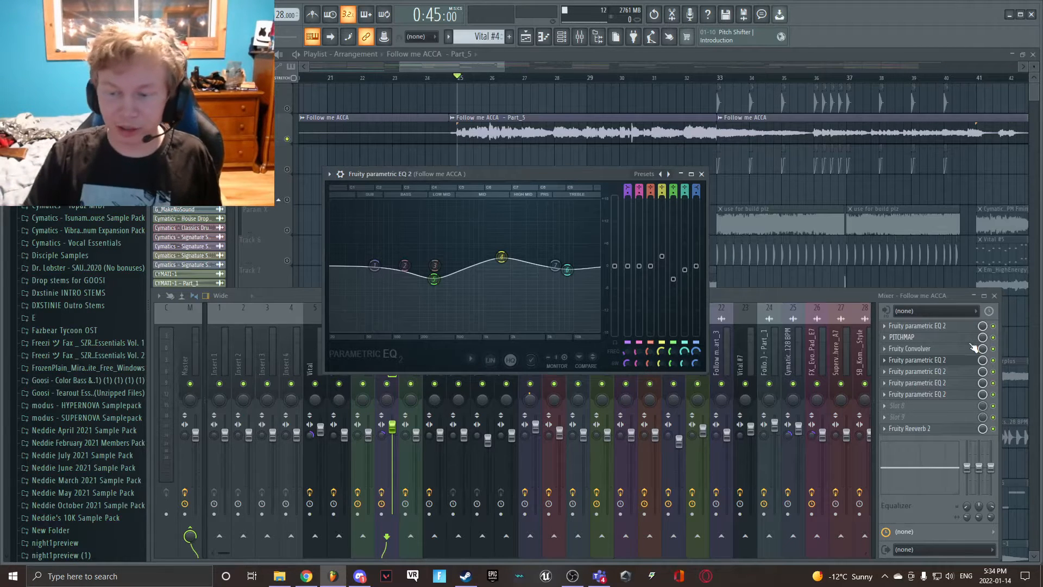
left_click(916, 371)
left_click(917, 373)
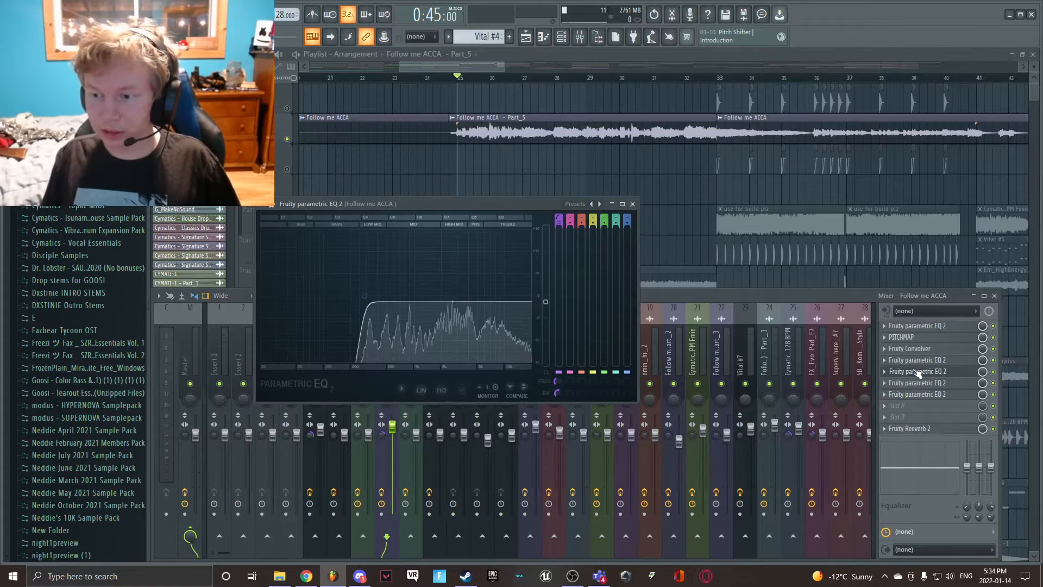
left_click(918, 374)
left_click(916, 383)
left_click(916, 383)
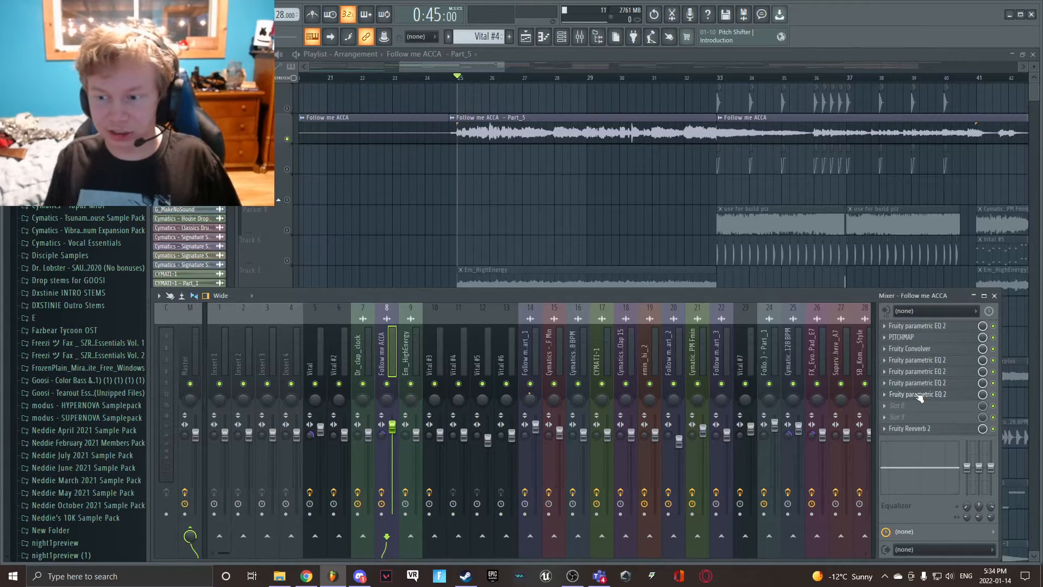
left_click(917, 394)
left_click(919, 400)
left_click(929, 433)
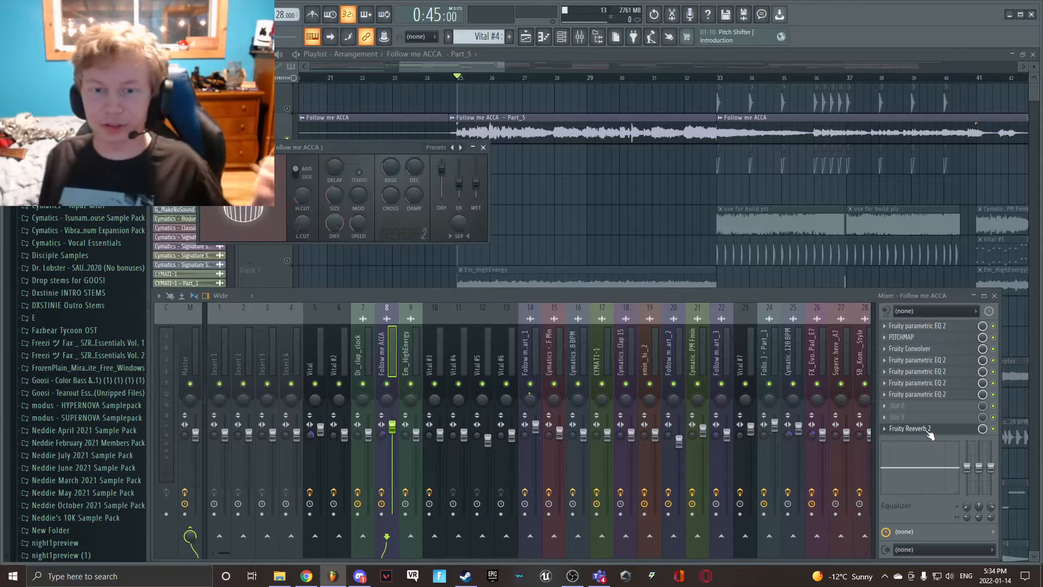
left_click(931, 435)
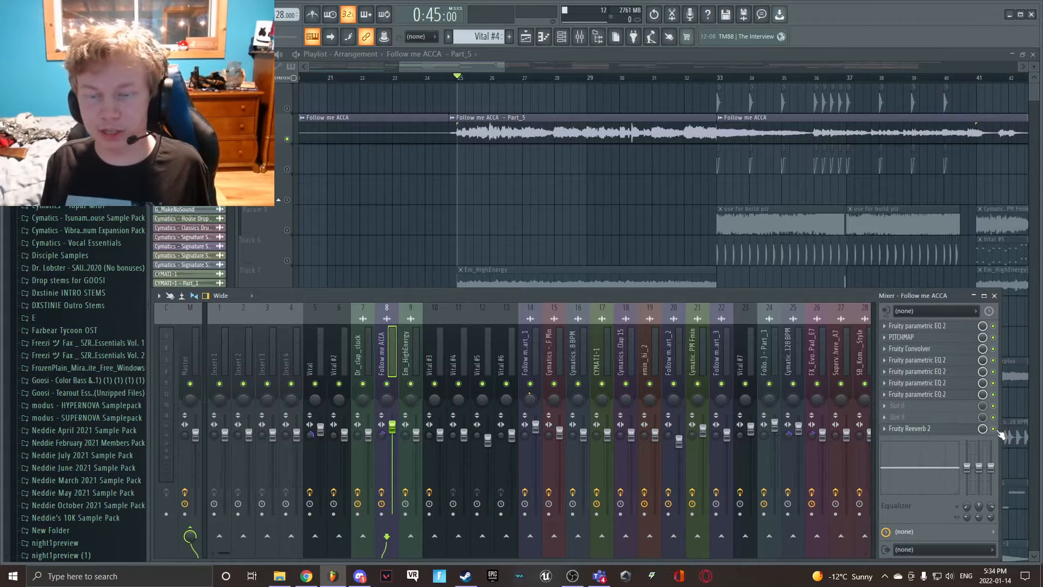
- Play the processed Follow me ACCA vocals briefly twice from bar 25, stopping after each pass
key("space")
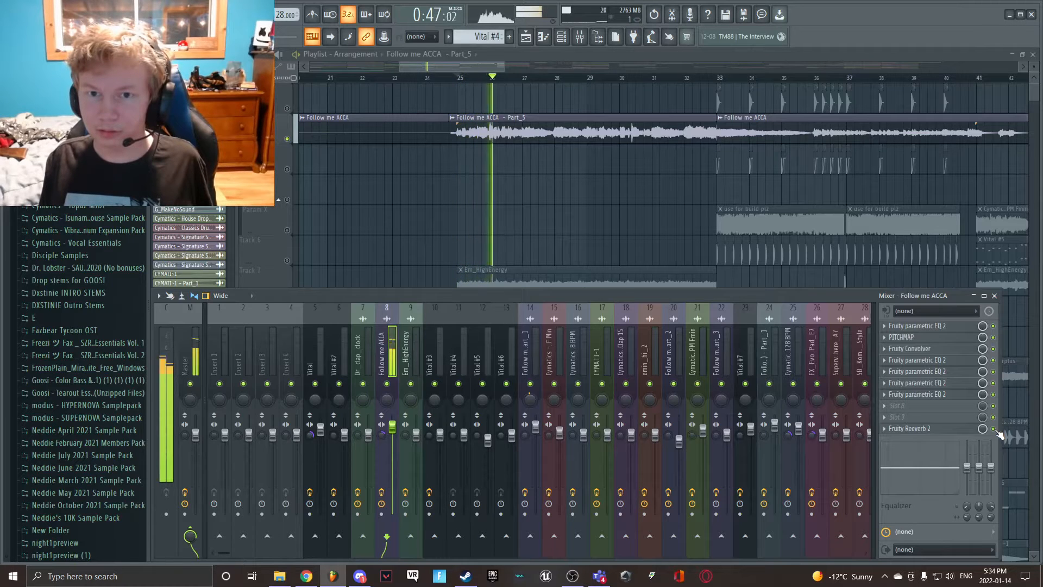
key("space")
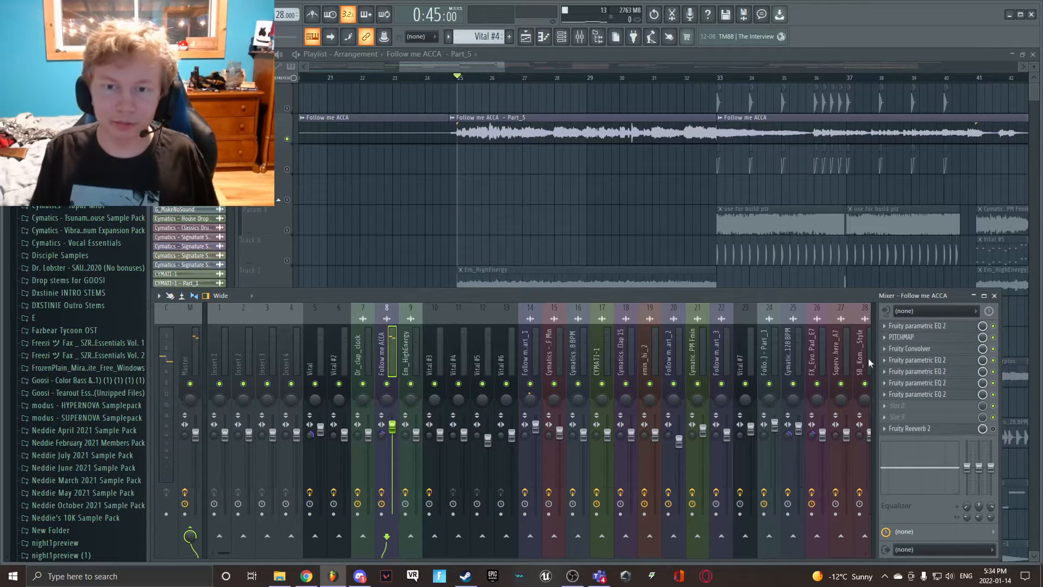
key("space")
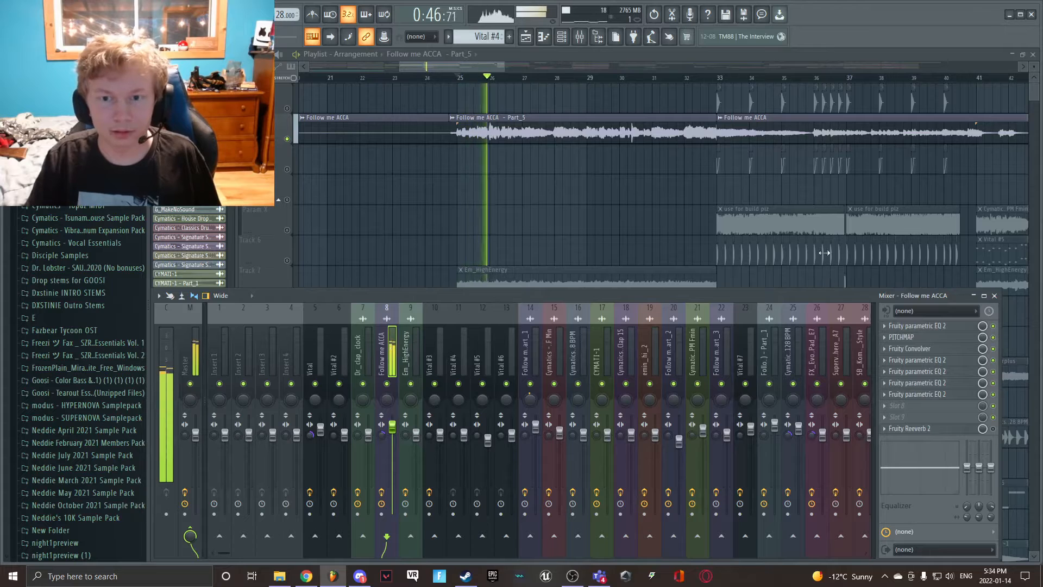
key("space")
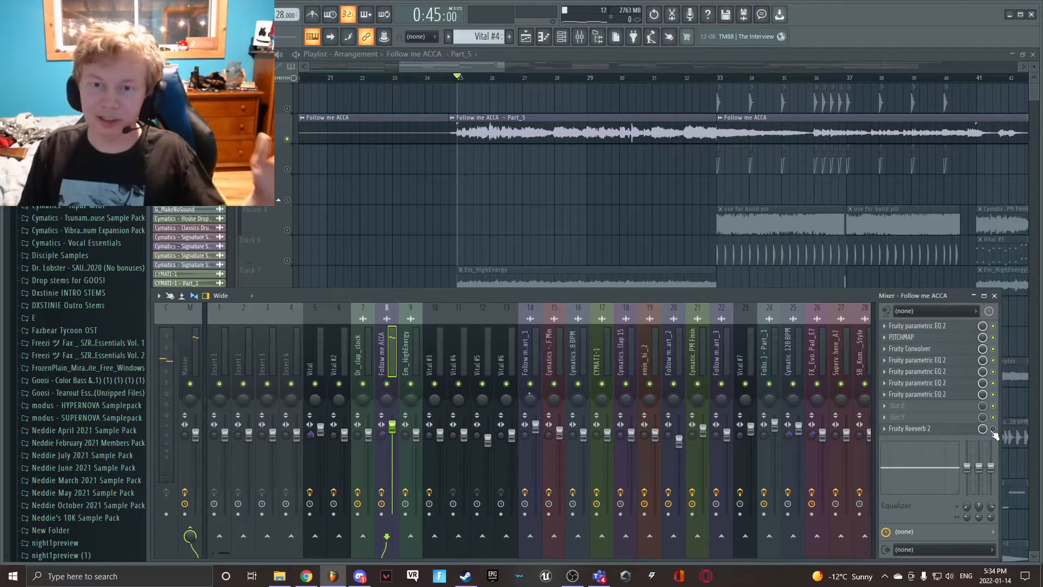
- Return to the playlist and move the playback position to bar 33
left_click(528, 283)
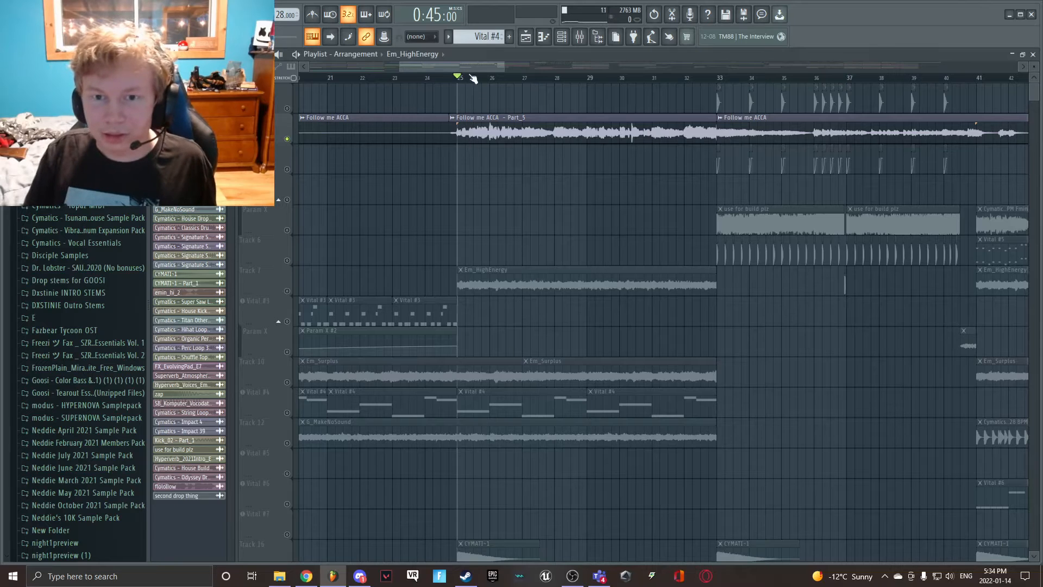
left_click_drag(472, 67, 507, 70)
left_click(449, 78)
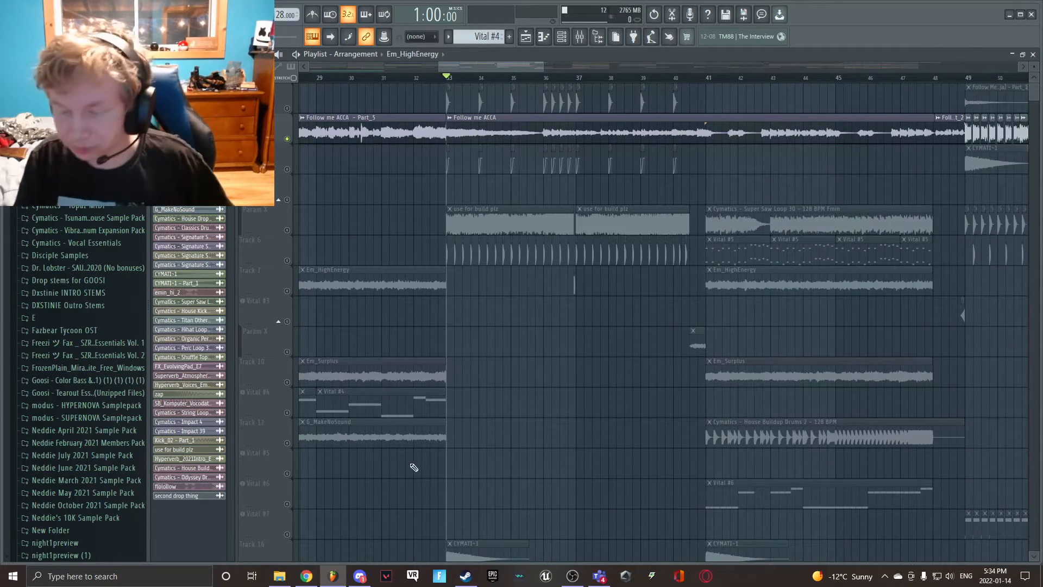
scroll(461, 423, "down", 5)
scroll(462, 424, "up", 5)
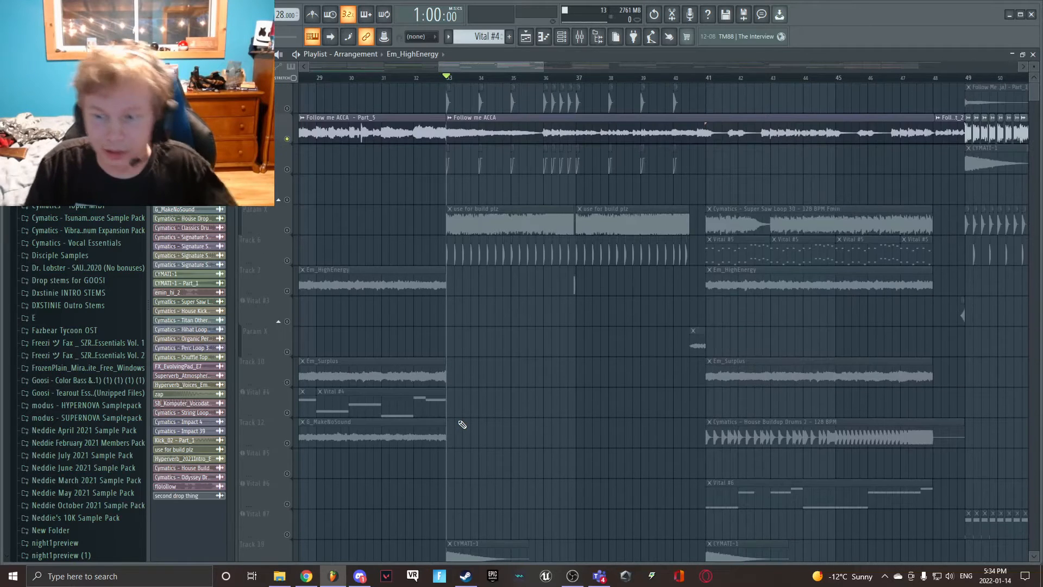
- Unmute the use for build plz track, mute Follow me ACCA, and play from bar 33
left_click(295, 230)
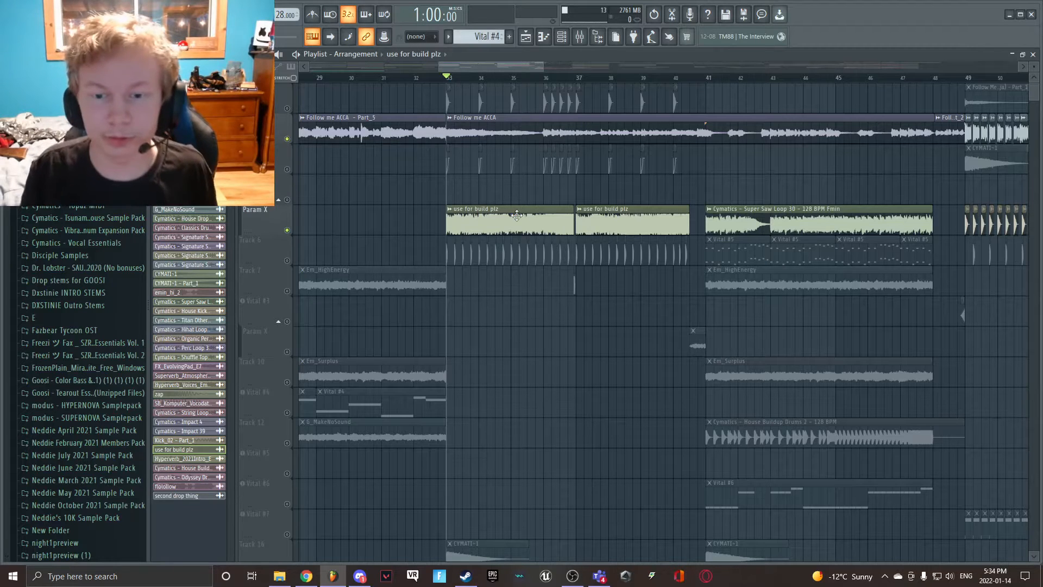
left_click(291, 139)
key("space")
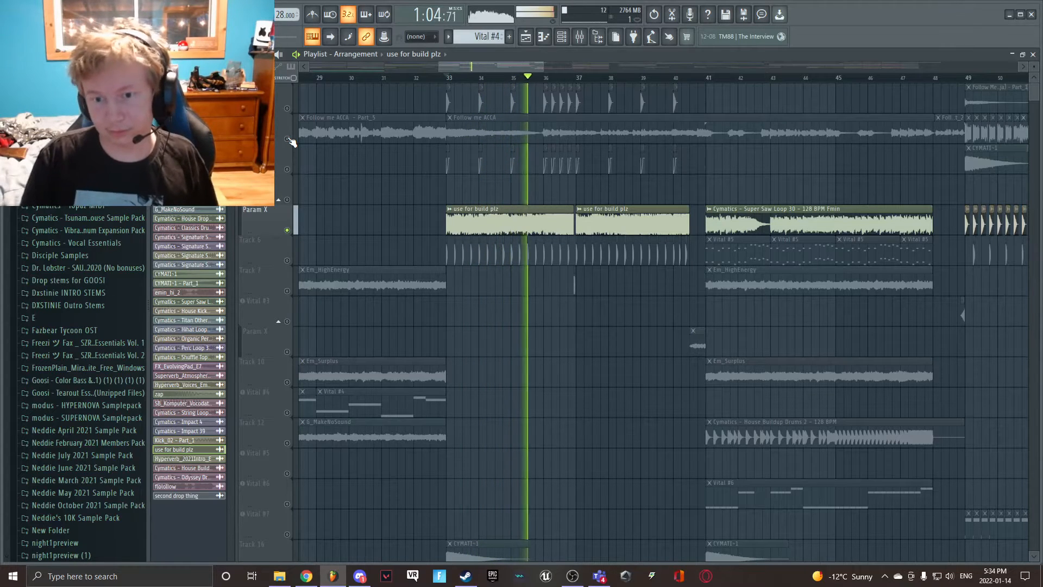
- Unmute the Em_HighEnergy track, stop playback, and unmute the house kick, use for build plz volume automation and clap tracks
left_click(287, 291)
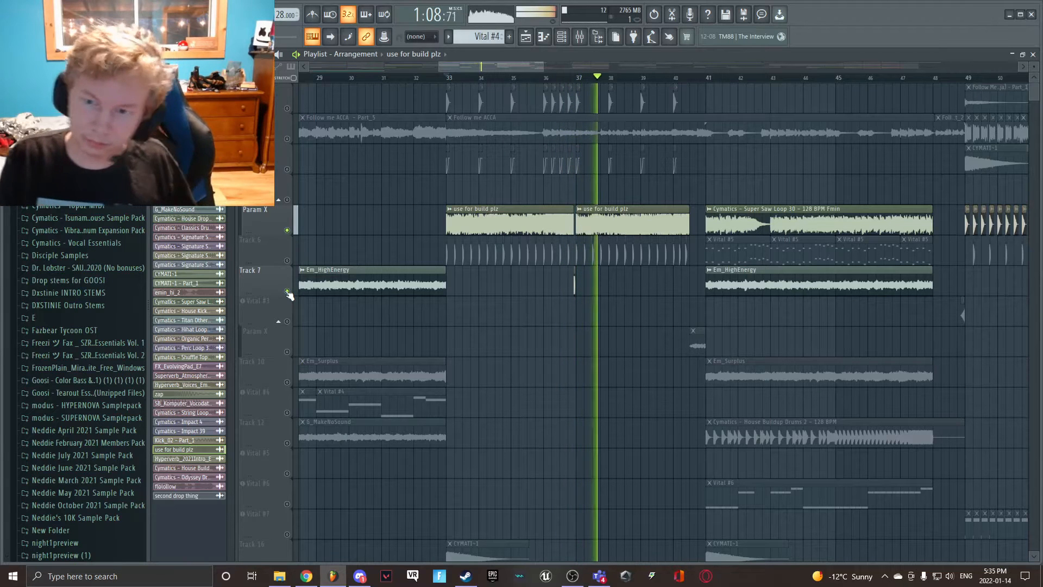
left_click_drag(440, 64, 450, 64)
left_click_drag(543, 64, 514, 65)
key("space")
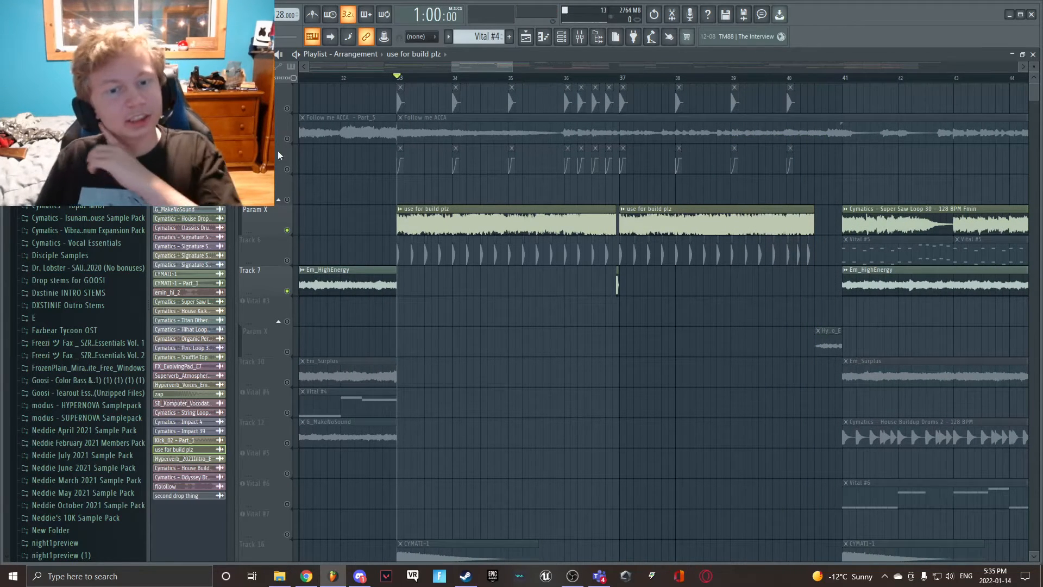
left_click(287, 169)
left_click(287, 108)
left_click(287, 260)
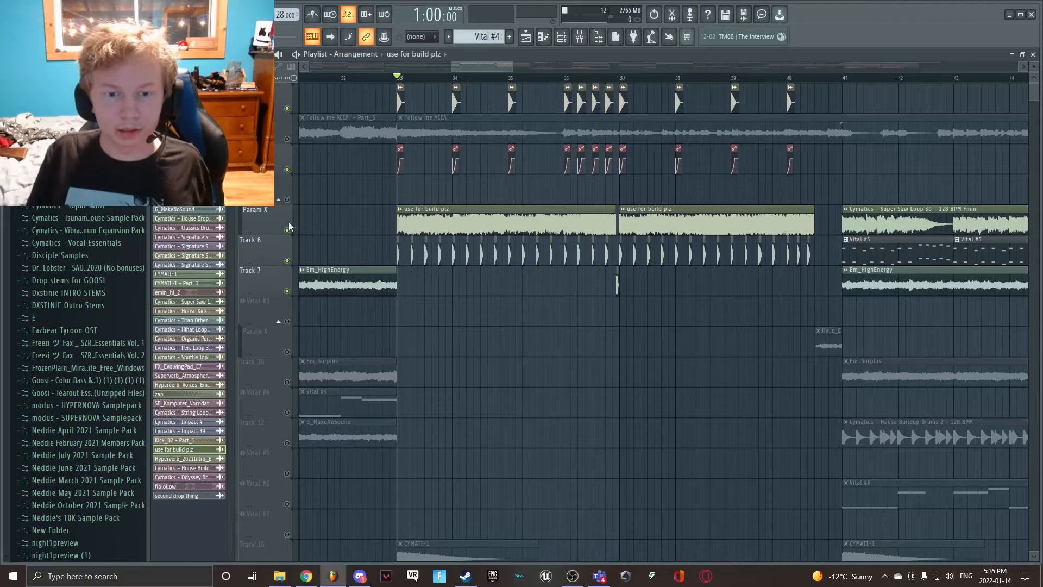
- Mute the use for build plz track and view the sample settings of the first Dr_clap_clock clip at bar 33
left_click_drag(503, 65, 462, 71)
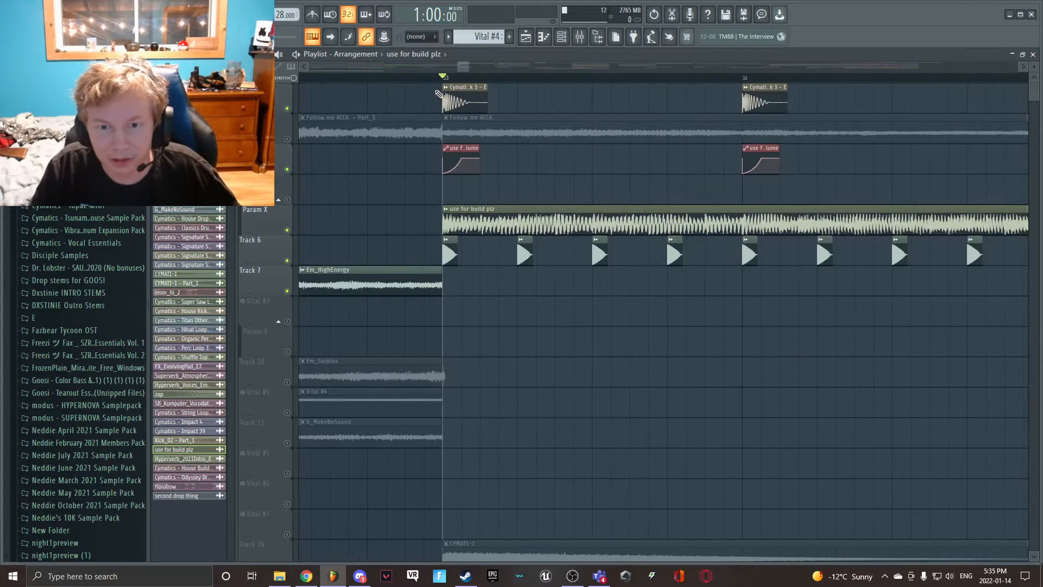
left_click(288, 230)
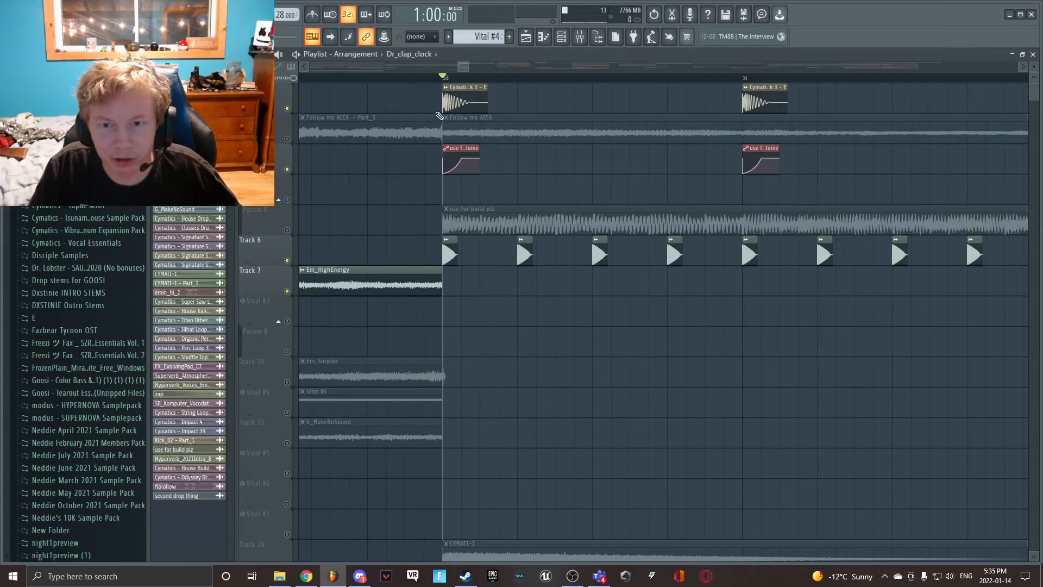
left_click_drag(457, 67, 464, 70)
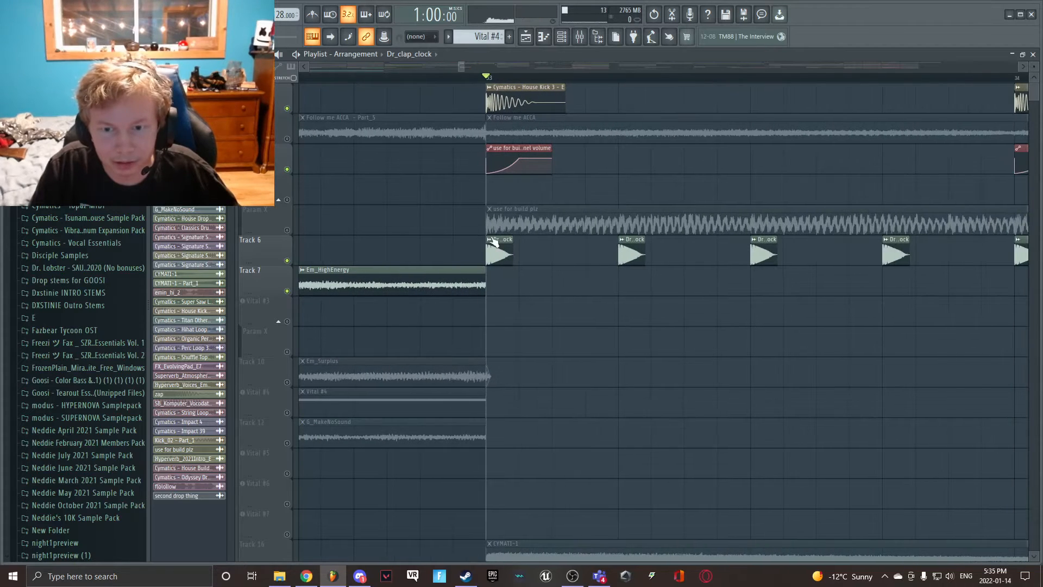
double_click(497, 249)
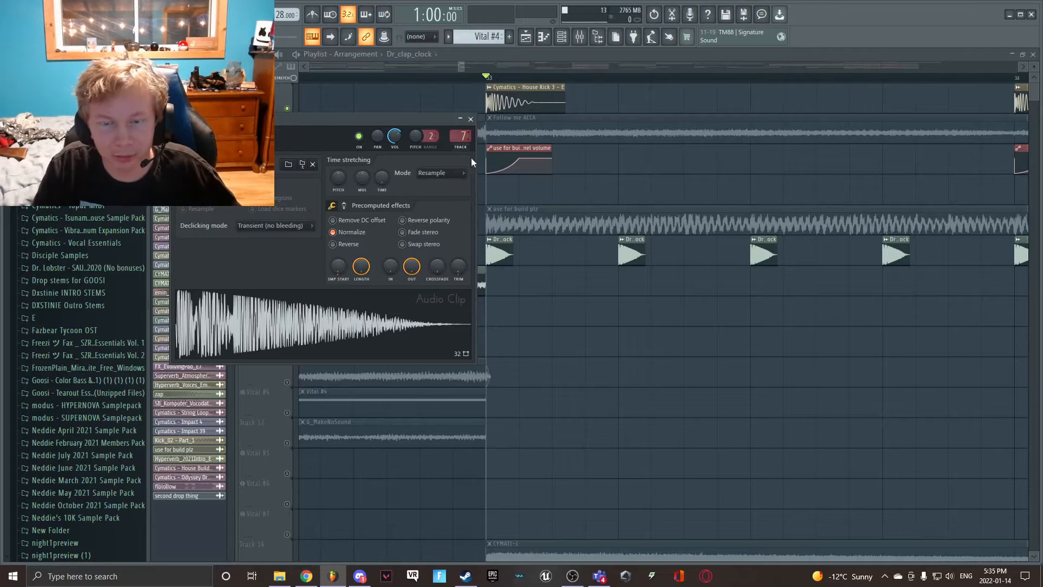
left_click(503, 256)
- View the sample settings of the Cymatics - House Kick 3 clip and play the kick and clap pattern from bar 33
left_click_drag(462, 66, 466, 66)
double_click(466, 94)
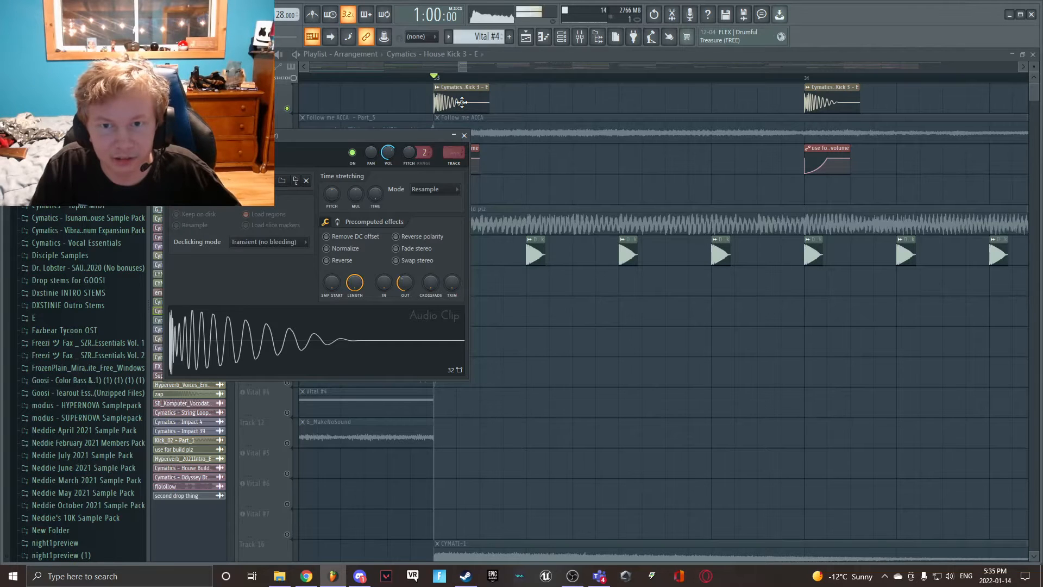
key("space")
left_click_drag(469, 66, 485, 67)
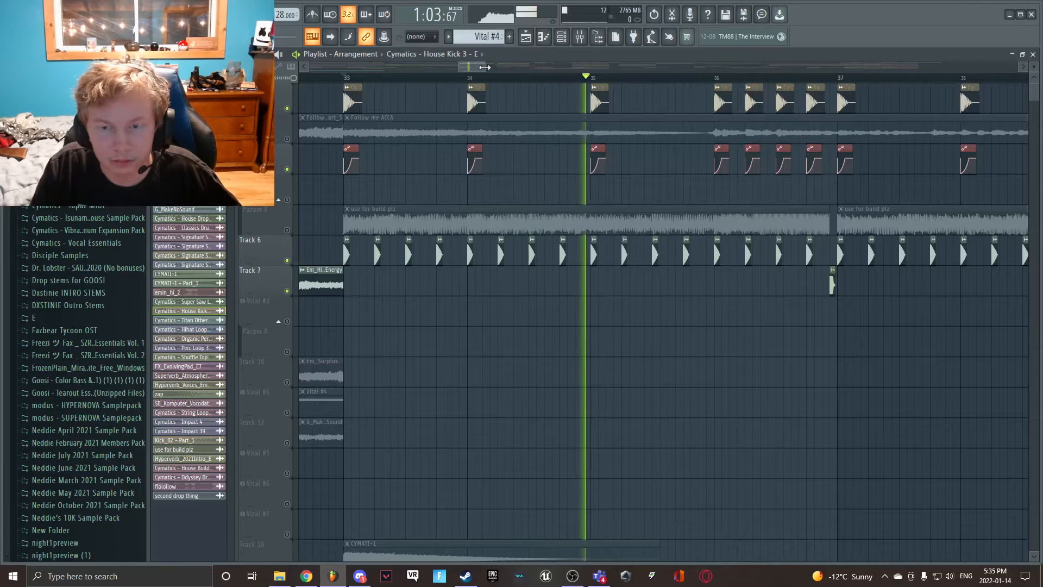
- Play the kick and clap pattern through to bar 37, stop playback, and return the playhead to bar 33
left_click_drag(484, 66, 490, 69)
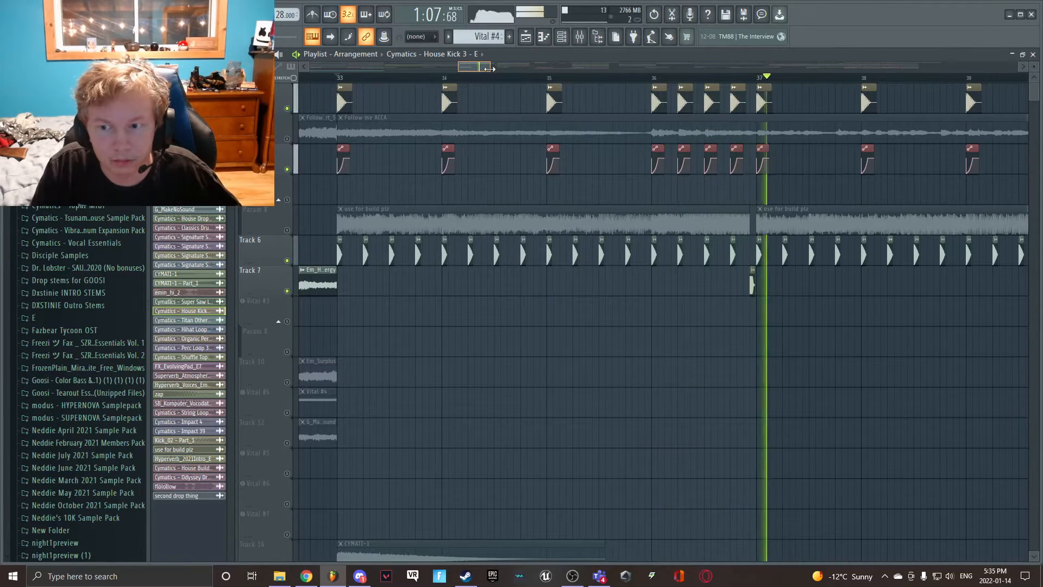
key("space")
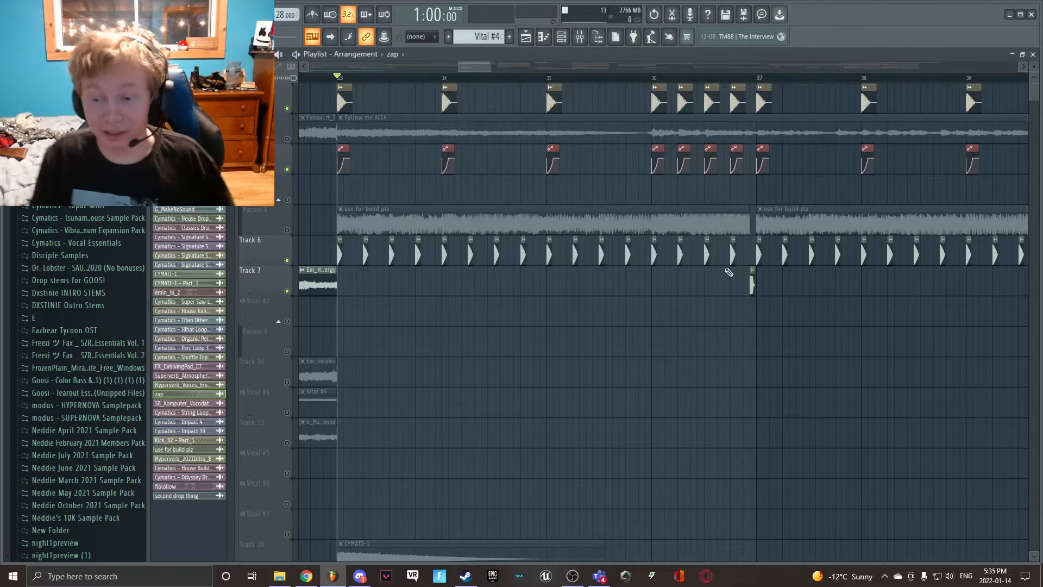
left_click_drag(390, 79, 338, 77)
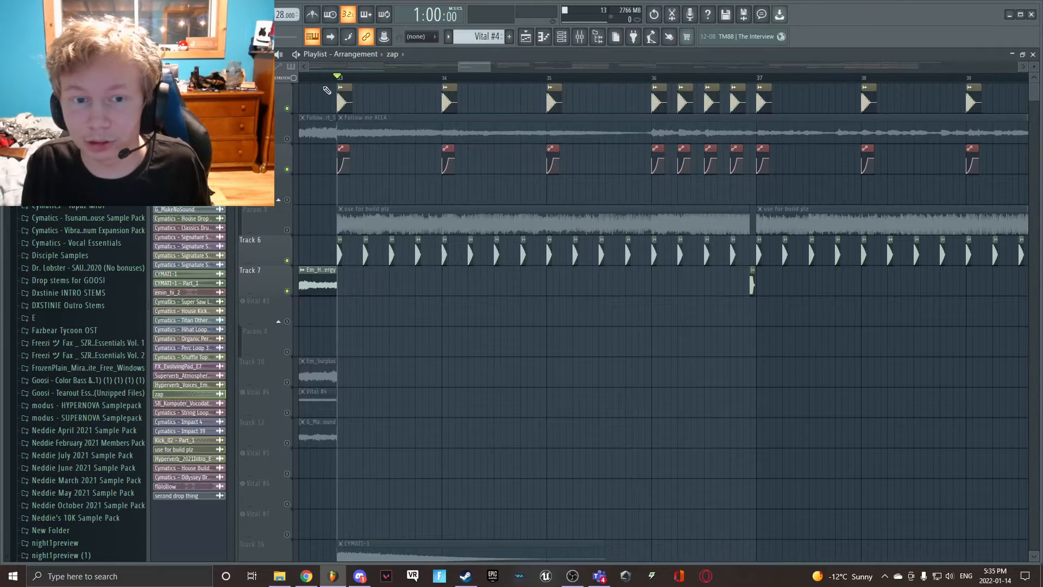
- Solo the Follow me ACCA track and play it briefly from bar 33
right_click(288, 139)
key("space")
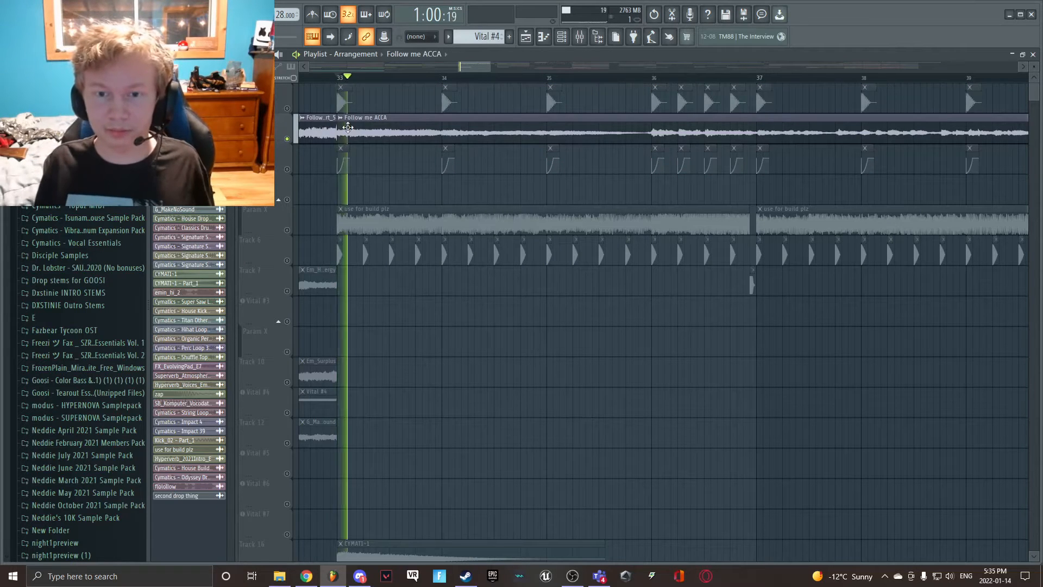
key("space")
- Unmute tracks 23 through 27 and play the Follow me ACCA vocal from bar 33 with them enabled
scroll(317, 296, "down", 5)
scroll(317, 308, "down", 4)
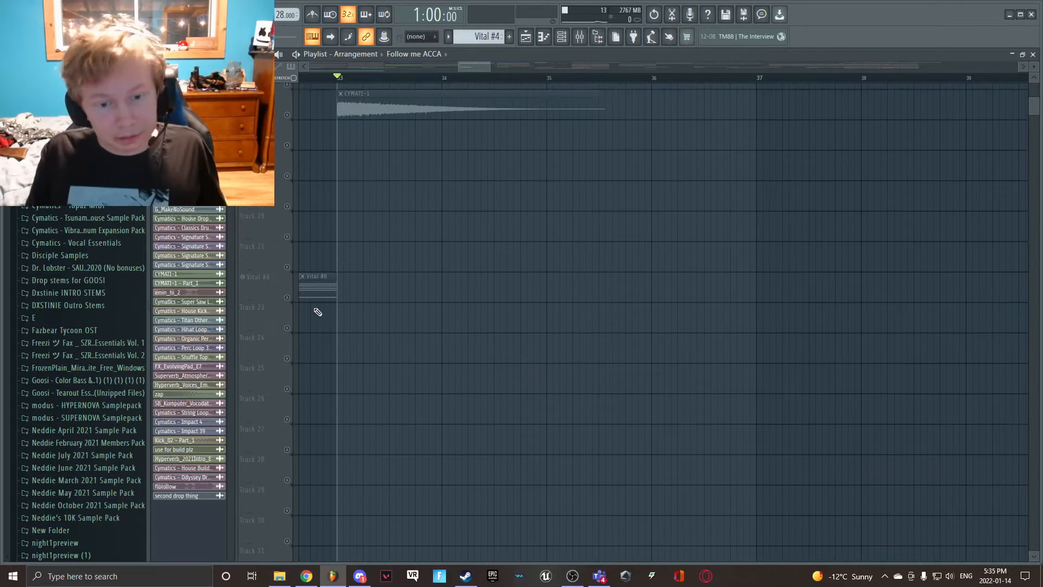
left_click(287, 382)
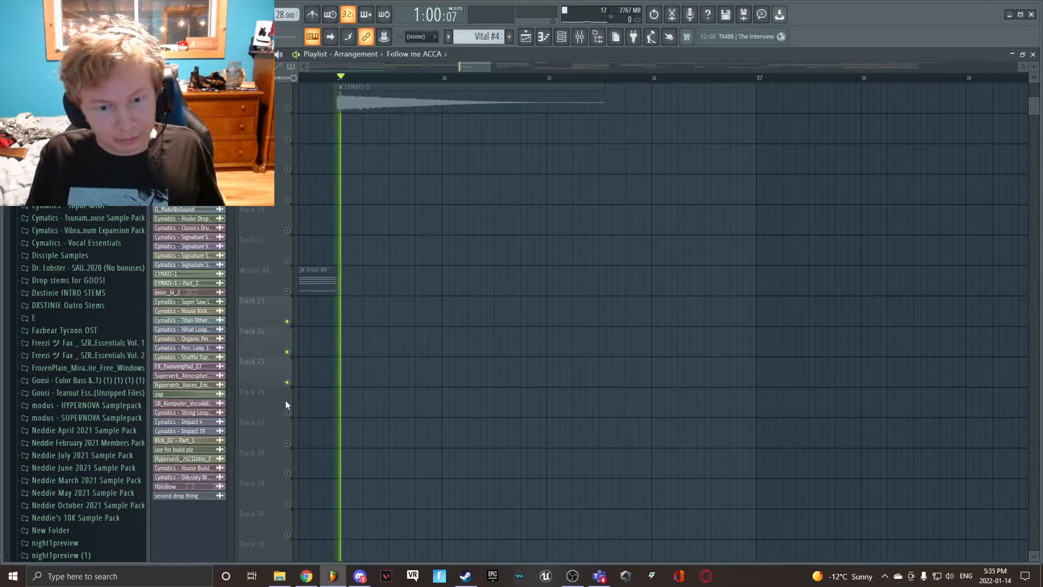
left_click(287, 412)
key("space")
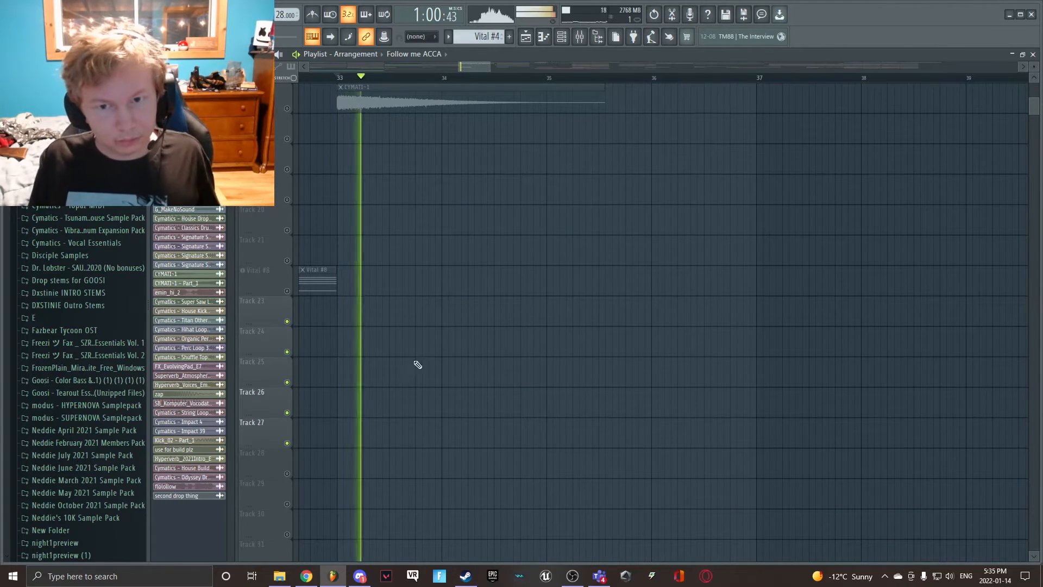
scroll(438, 343, "up", 15)
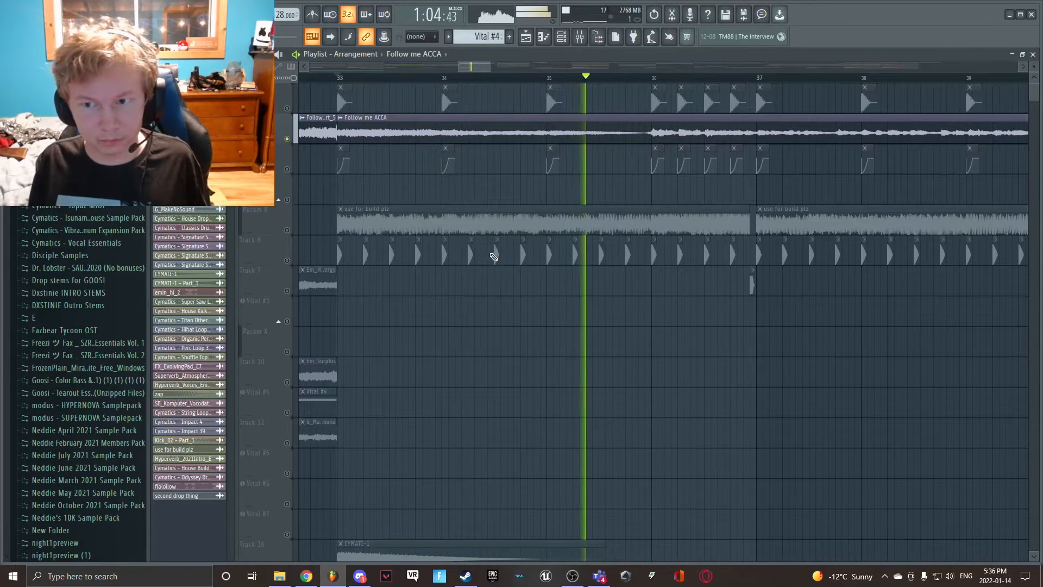
key("space")
- Unmute the house kick, volume automation, use for build plz and clap tracks alongside the Follow me ACCA vocal
left_click_drag(481, 68, 508, 69)
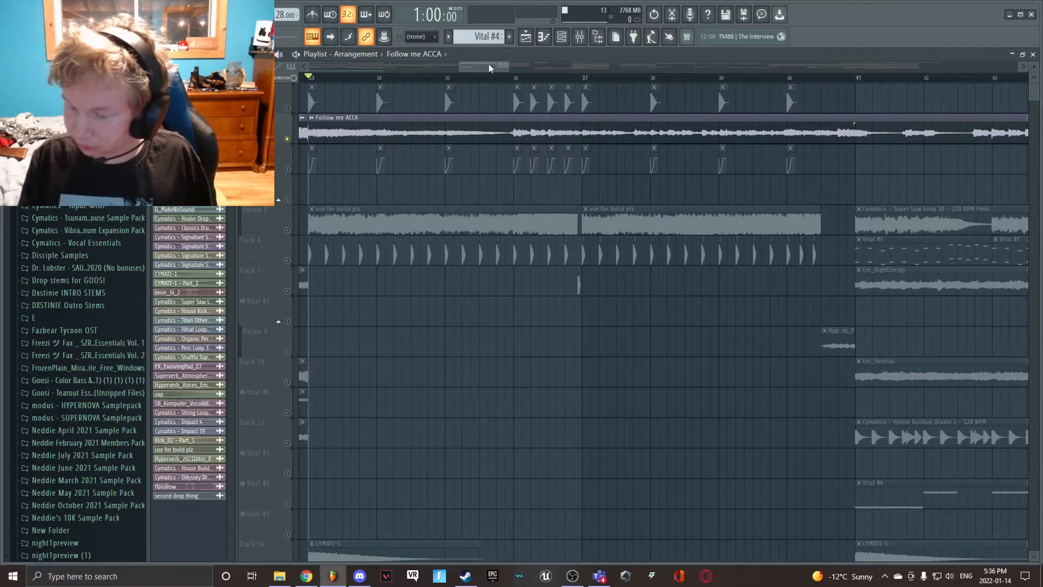
left_click(287, 108)
left_click(287, 169)
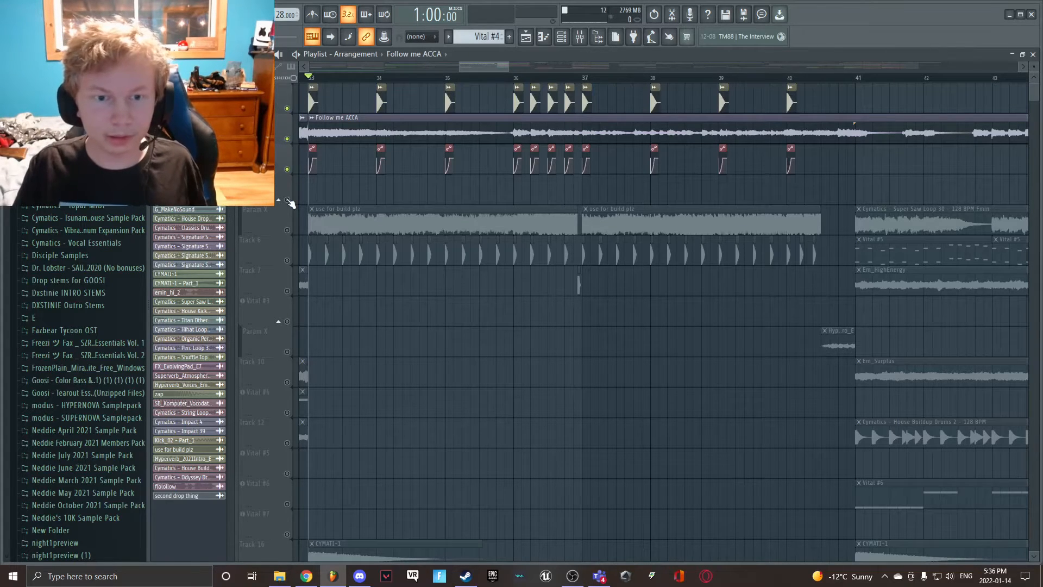
left_click(287, 230)
left_click(287, 260)
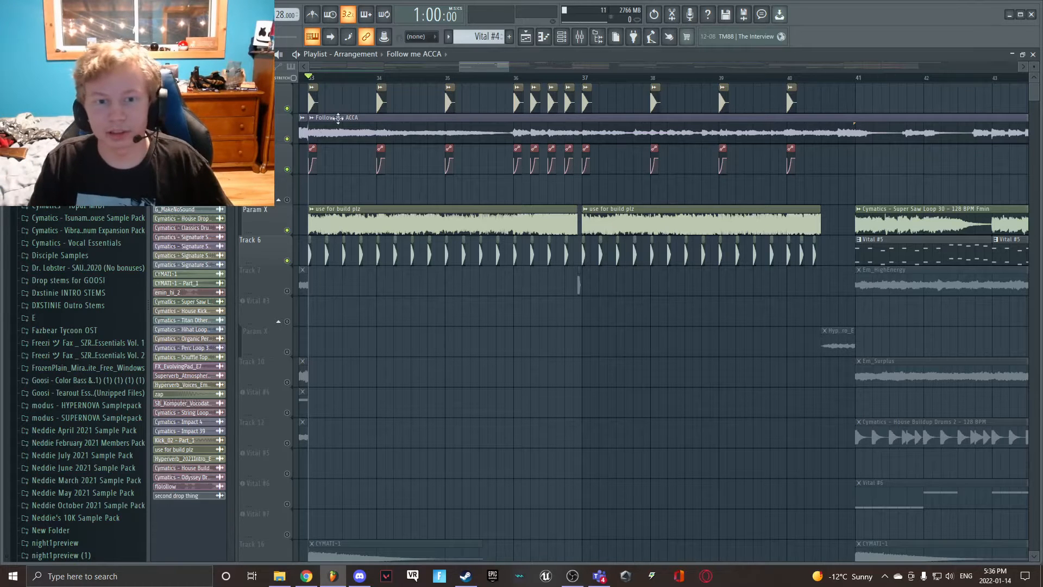
- Play the layers together from bar 33, unmuting Track 7 and the Hyperverb clip's track before stopping near bar 41
key("space")
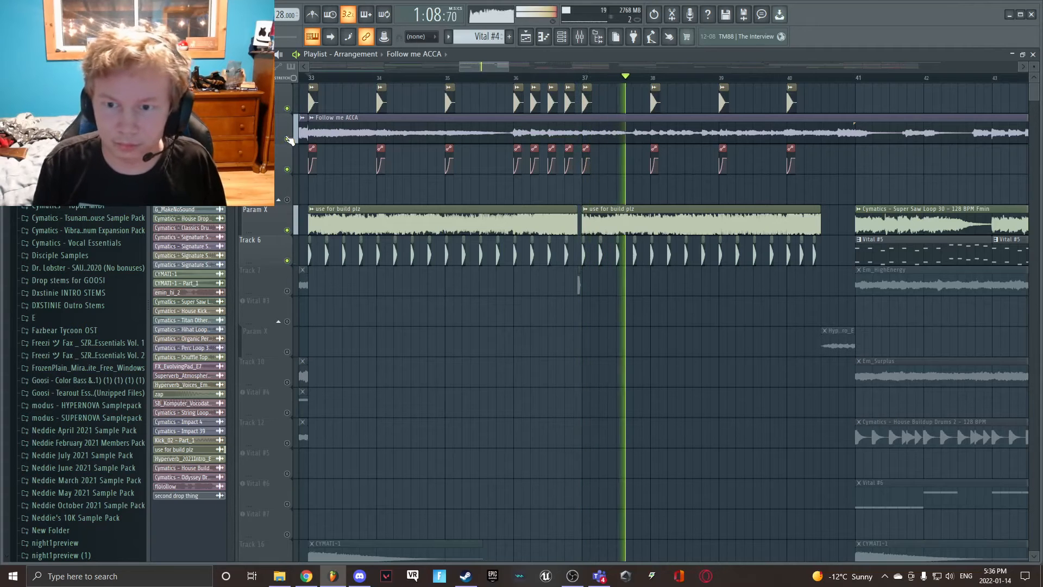
left_click(287, 290)
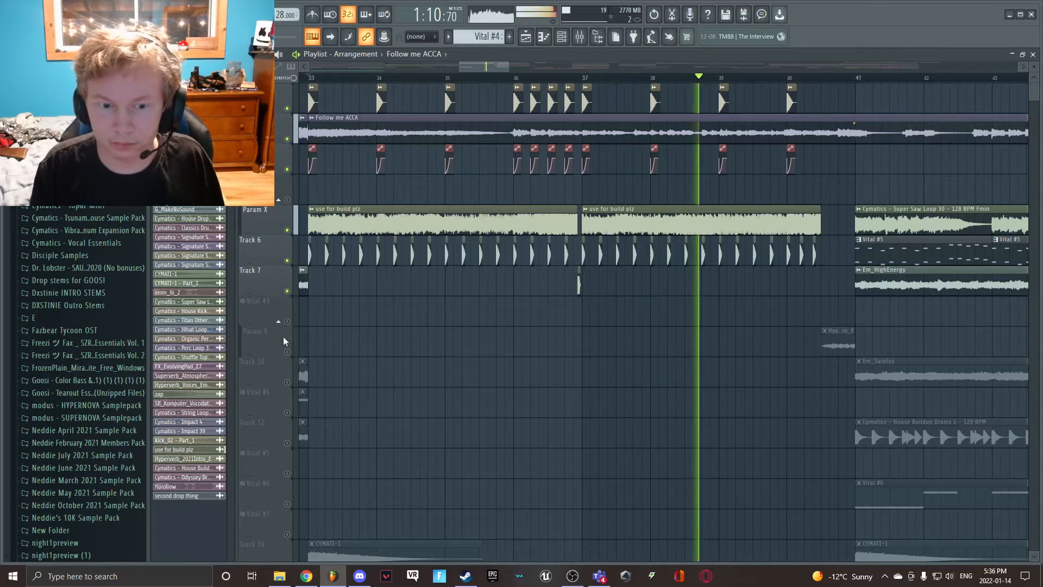
left_click(287, 352)
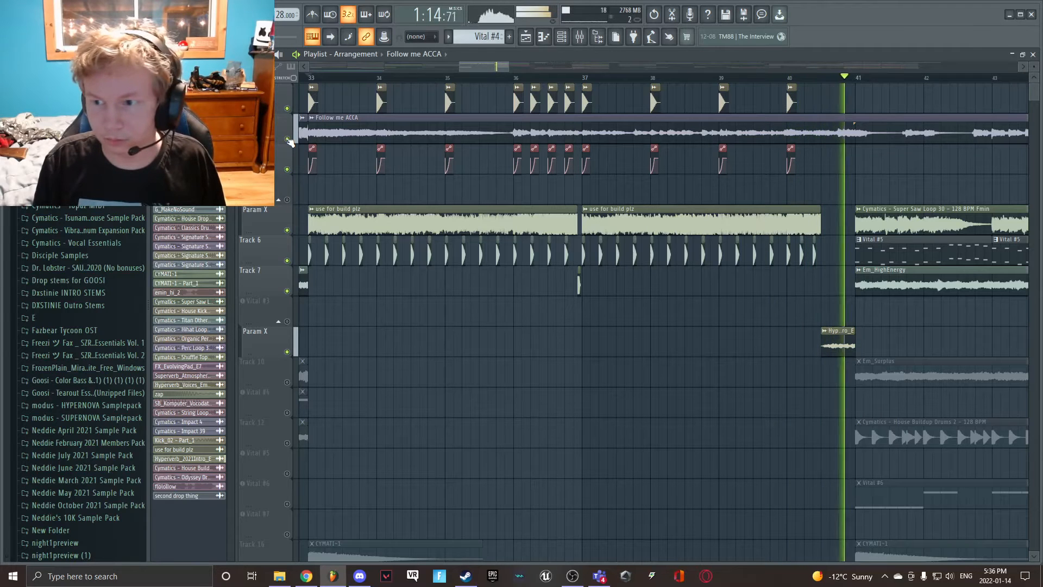
key("space")
- Move the playhead to bar 41 and solo the Cymatics - Super Saw Loop 30 track
scroll(468, 66, "right", 4)
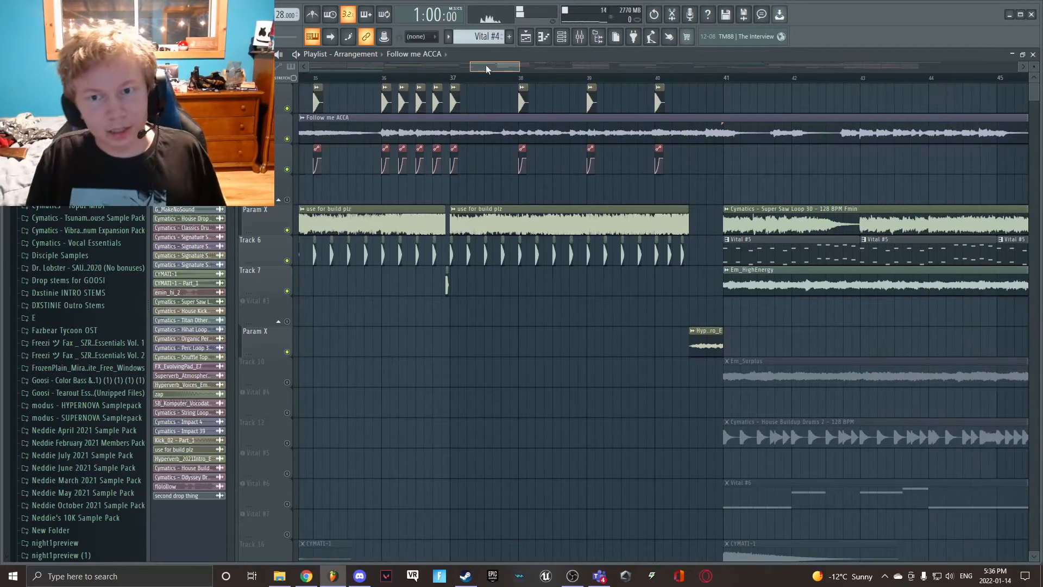
left_click(345, 80)
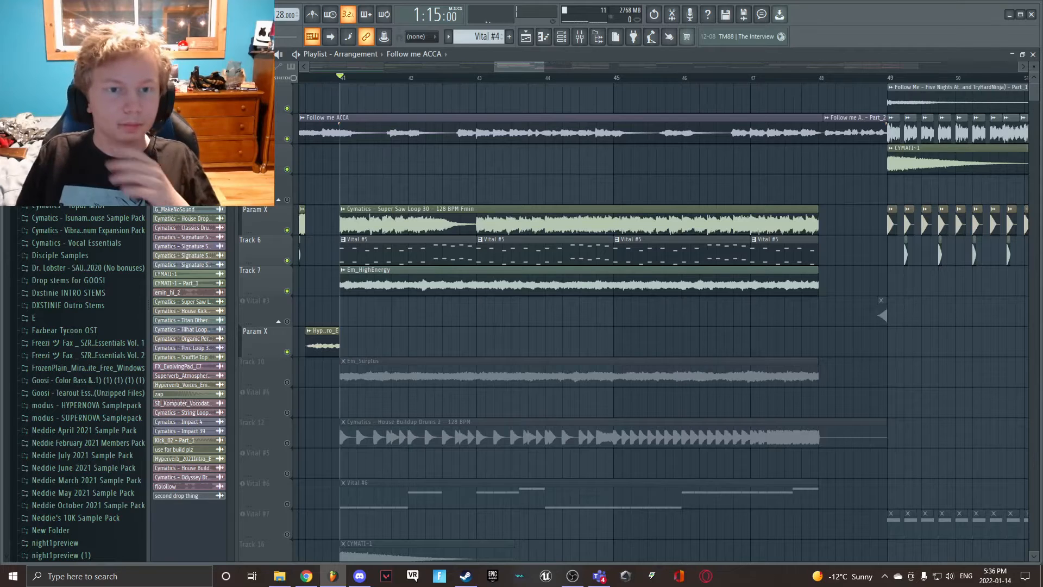
right_click(288, 231)
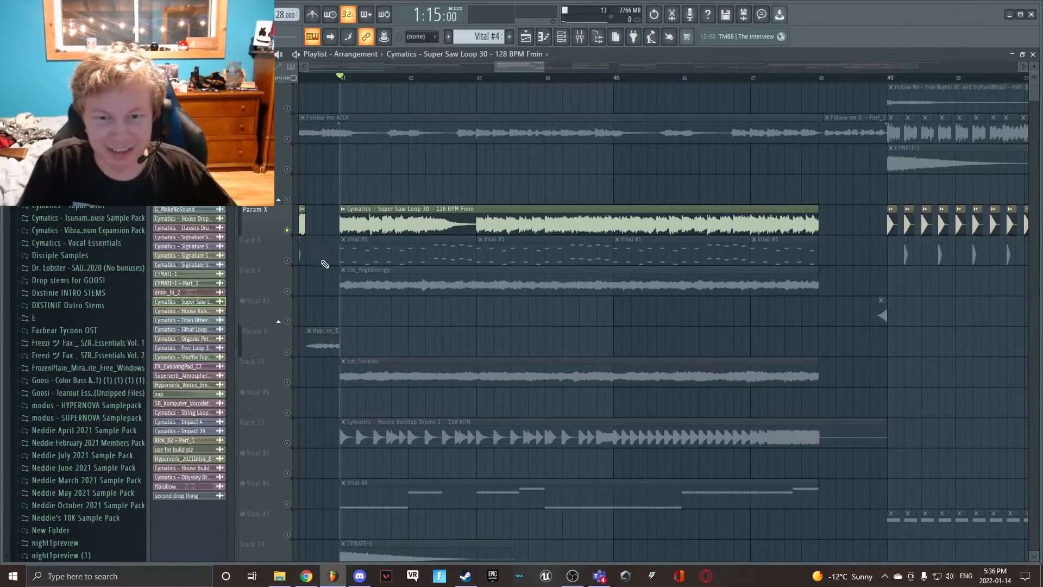
- Mute Track 18 and unmute the Master - Volume and FX - Master - Param X automation tracks
scroll(313, 276, "down", 5)
right_click(287, 292)
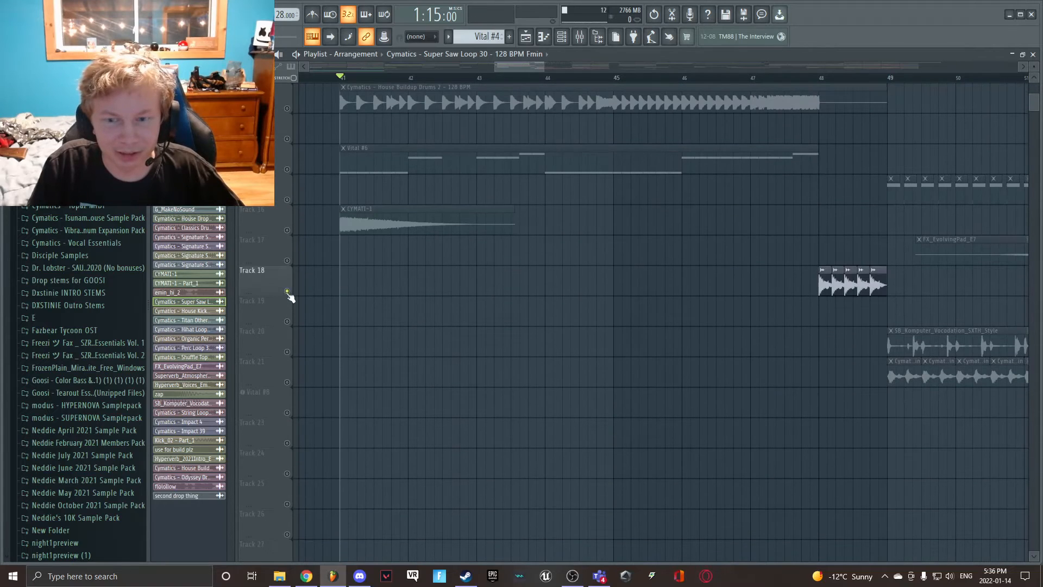
left_click(287, 292)
left_click_drag(496, 67, 307, 68)
scroll(308, 292, "down", 2)
left_click(287, 443)
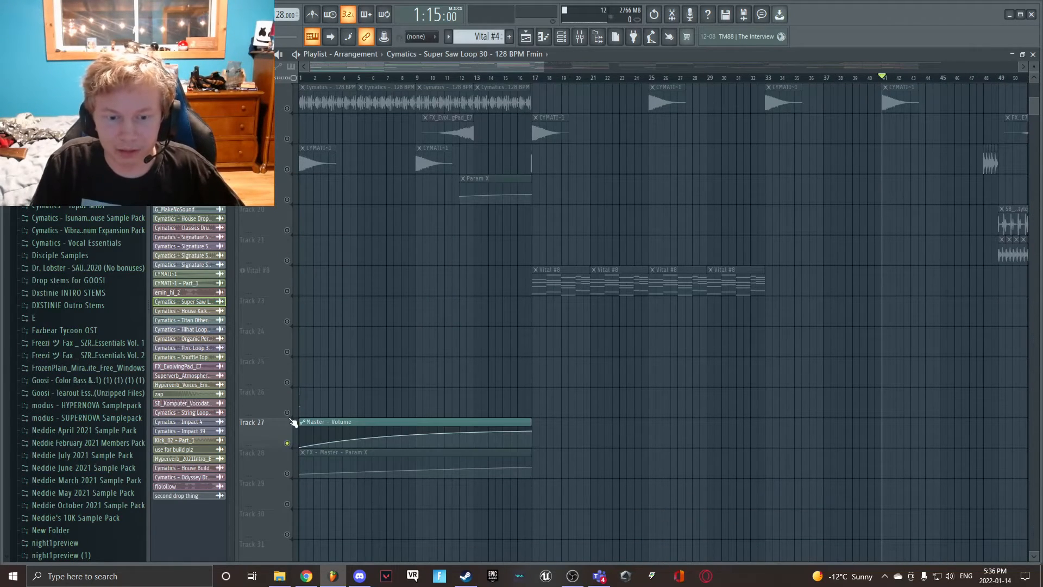
left_click(287, 473)
- Play the Cymatics - Super Saw Loop 30 layer from bar 41 and stop playback
scroll(423, 268, "up", 5)
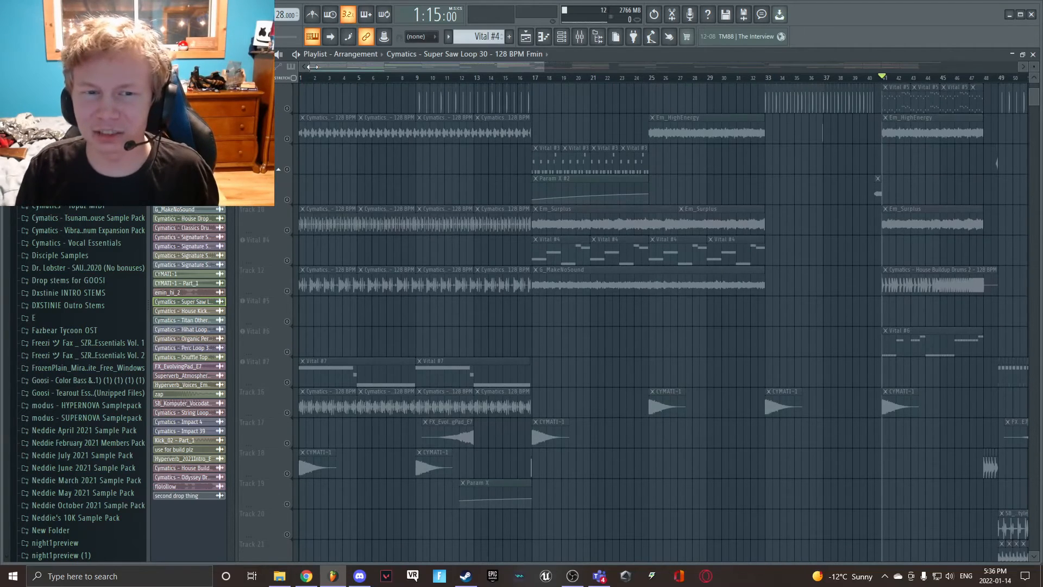
left_click_drag(312, 67, 491, 69)
scroll(439, 163, "up", 3)
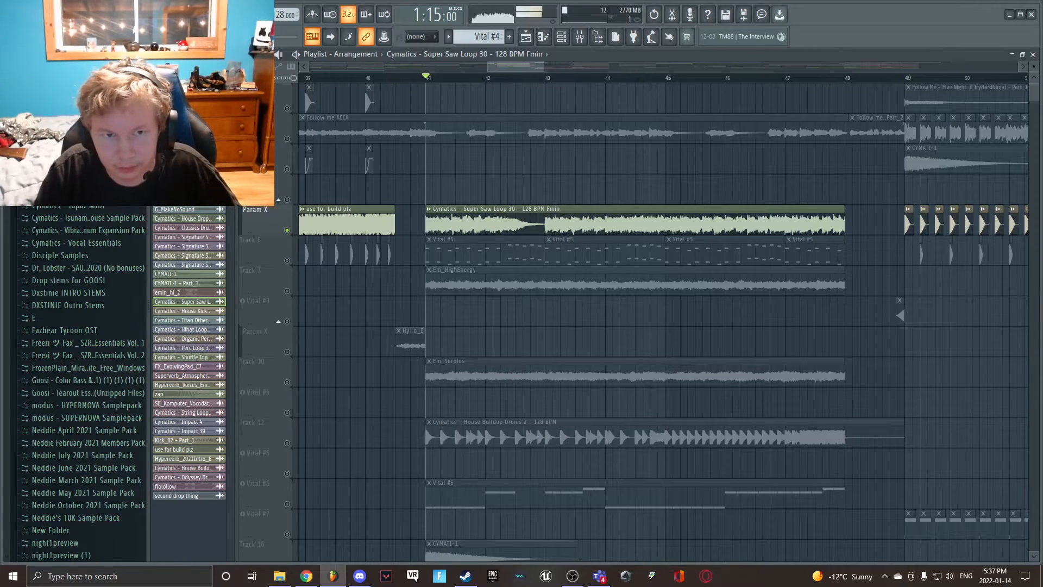
key("space")
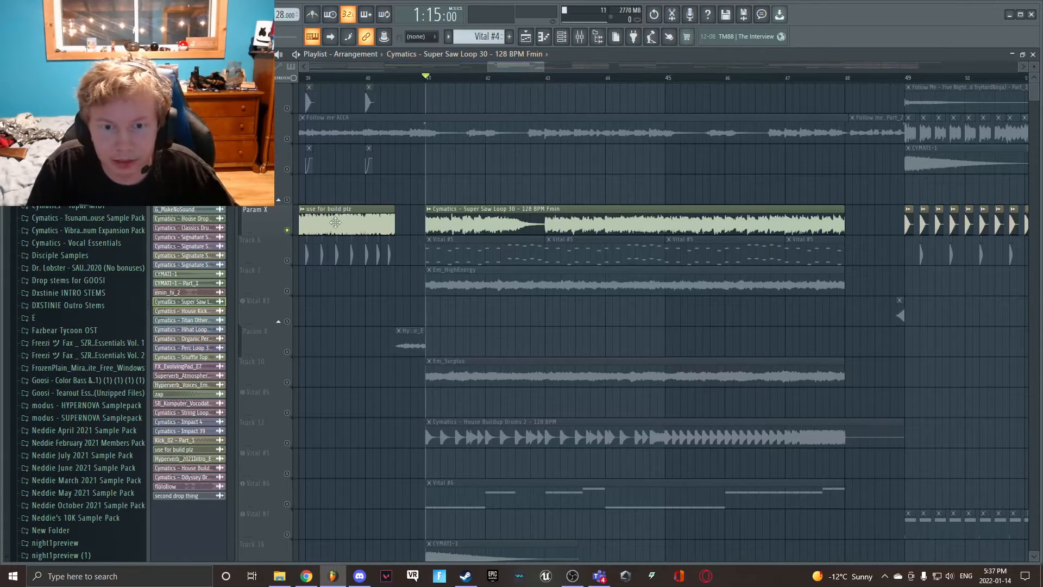
- Mute the Super Saw Loop 30 track, unmute Track 6, and play its Vital #5 pattern from bar 41
left_click(288, 231)
left_click(287, 260)
left_click(462, 259)
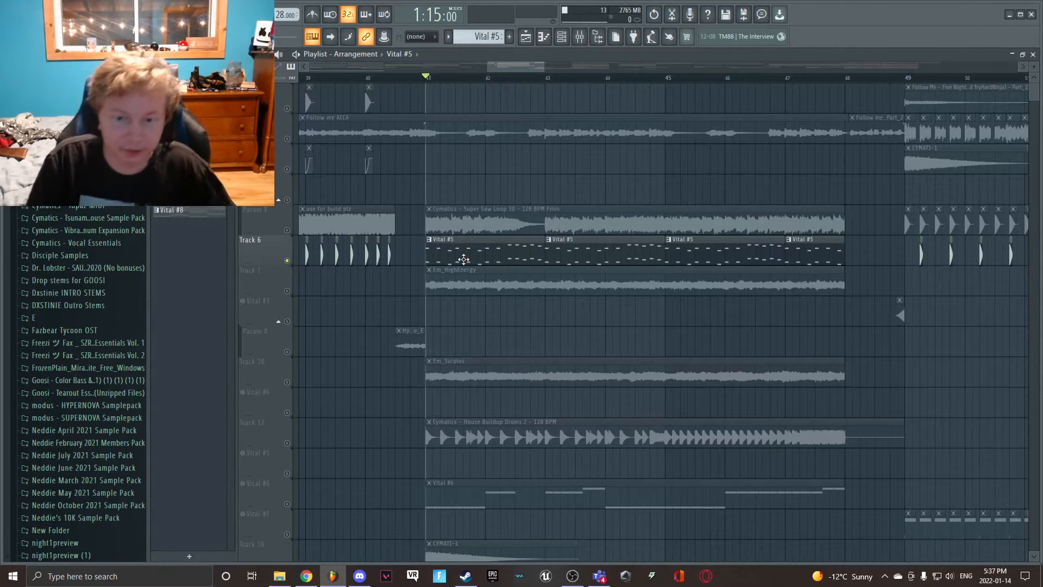
key("space")
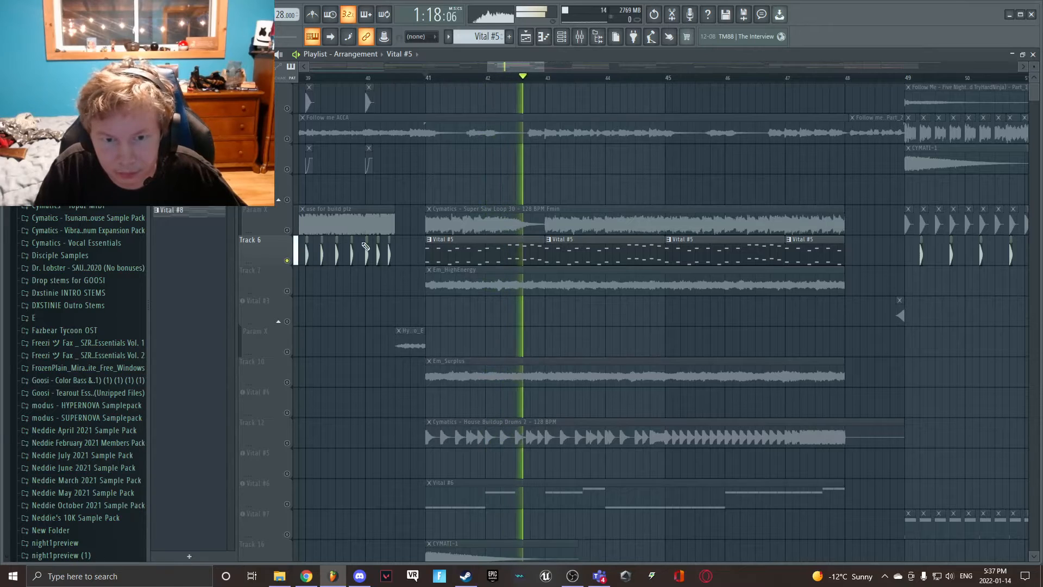
key("space")
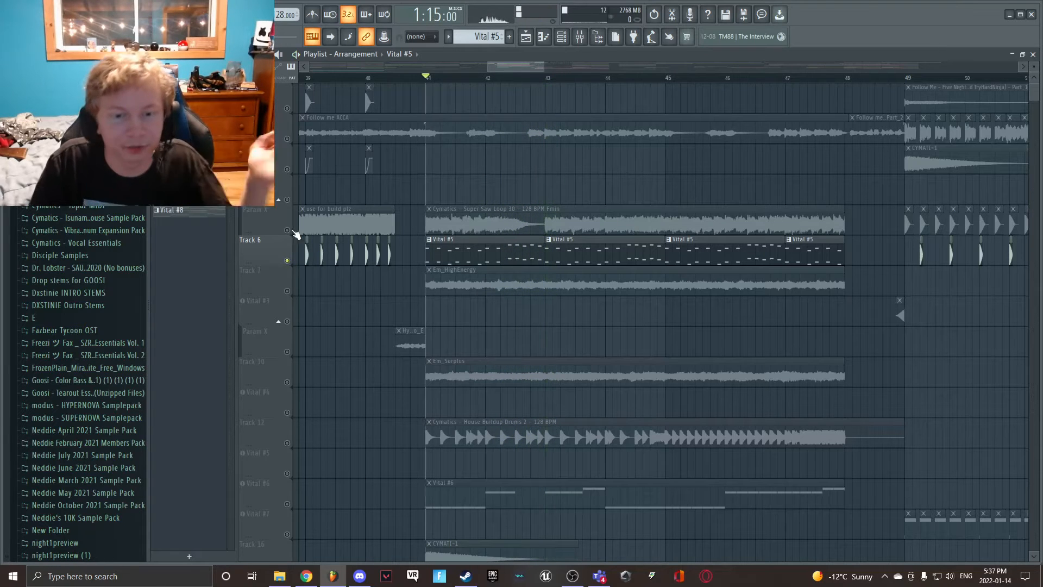
- Mute Track 6, unmute the Cymatics - House Buildup Drums 2 track, and play it from bar 41
scroll(296, 272, "down", 3)
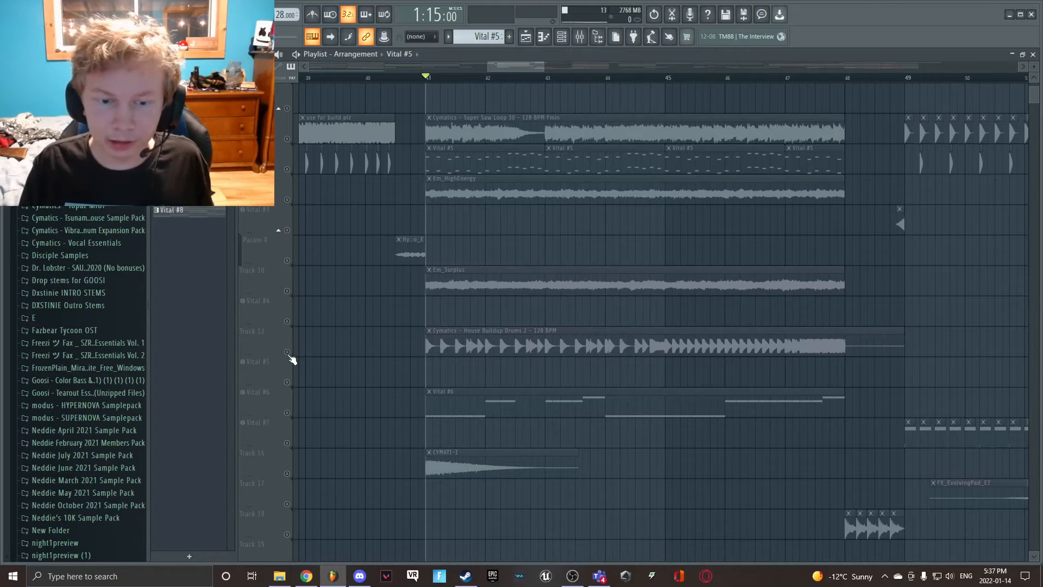
left_click(288, 352)
key("space")
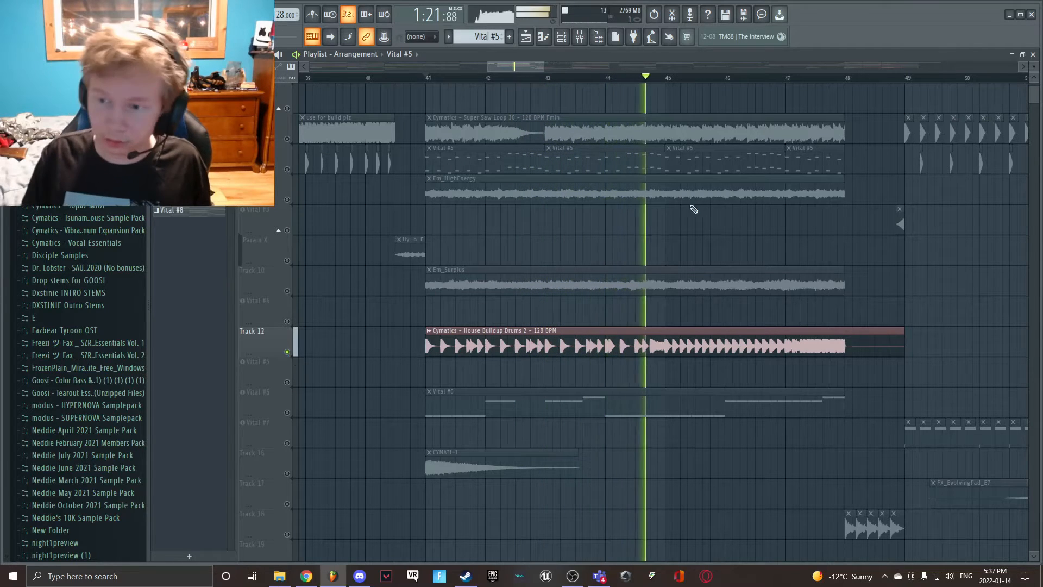
- Play the final roll of the buildup drums from just before bar 47 and return the playhead to bar 41
key("space")
left_click(766, 78)
key("space")
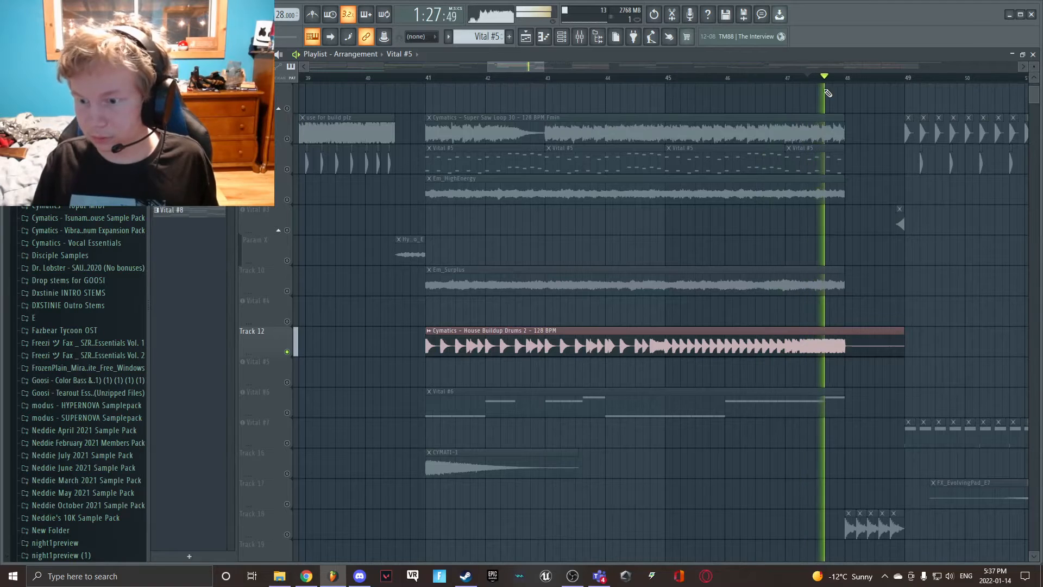
key("space")
left_click(429, 78)
- Unmute the Vital #6 track, mute House Buildup Drums 2, and play the Vital #6 pattern from bar 41
scroll(396, 284, "down", 2)
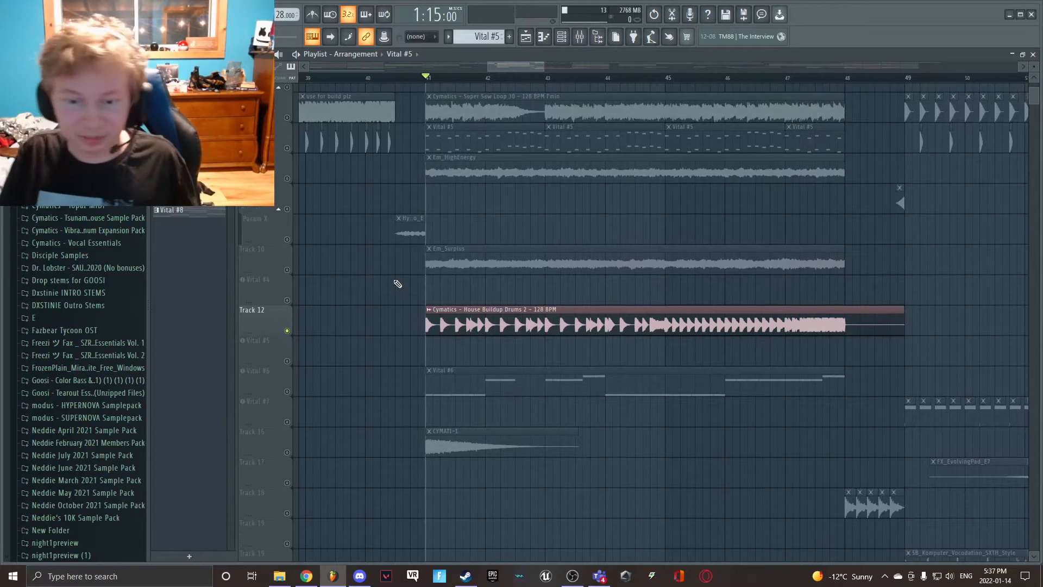
left_click(286, 352)
left_click(287, 291)
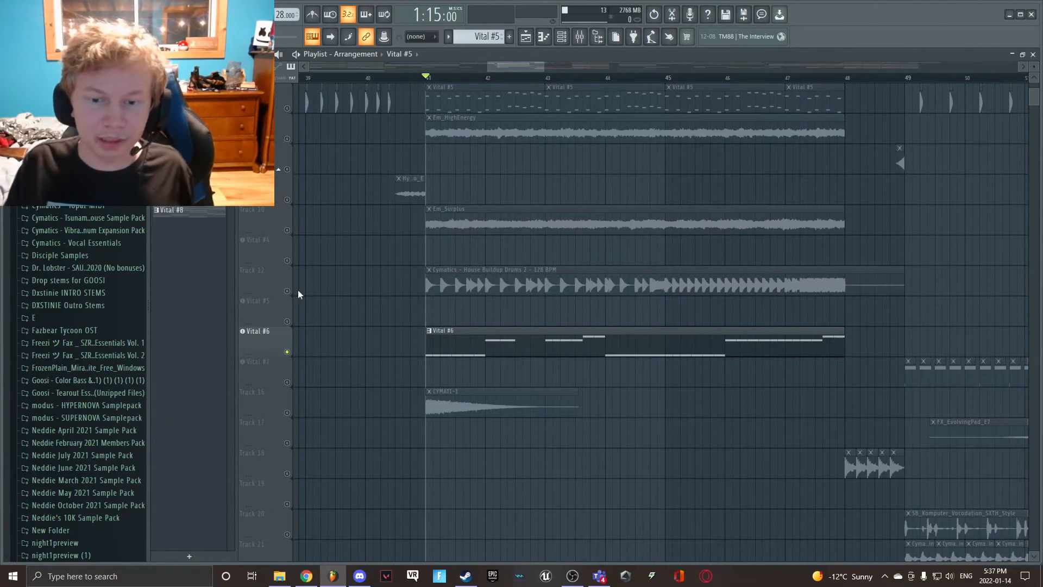
key("space")
scroll(519, 233, "up", 3)
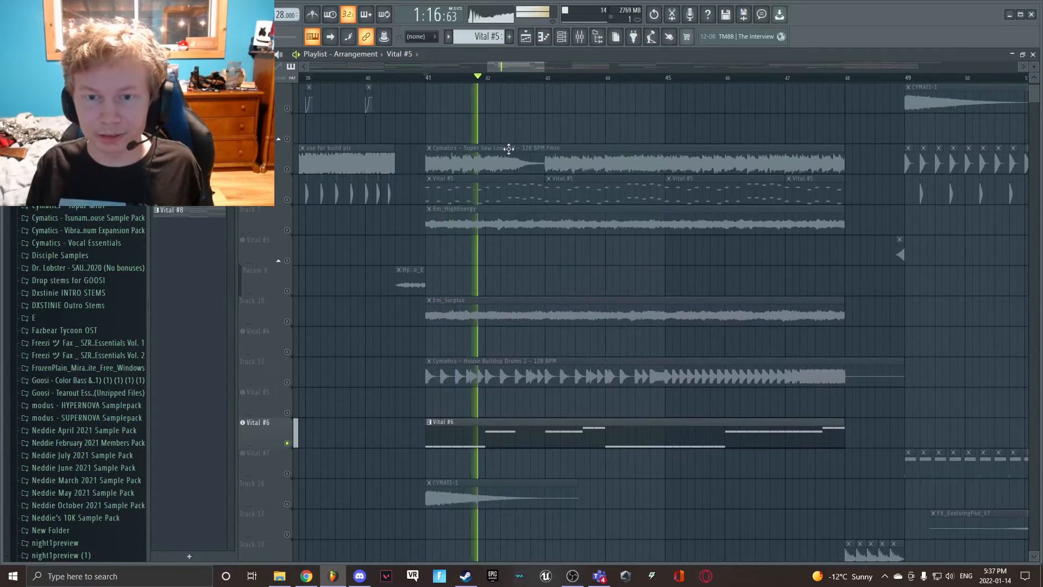
- Play the Super Saw Loop 30 layer together with Vital #6, mute the saw loop again, and stop playback
left_click(551, 157)
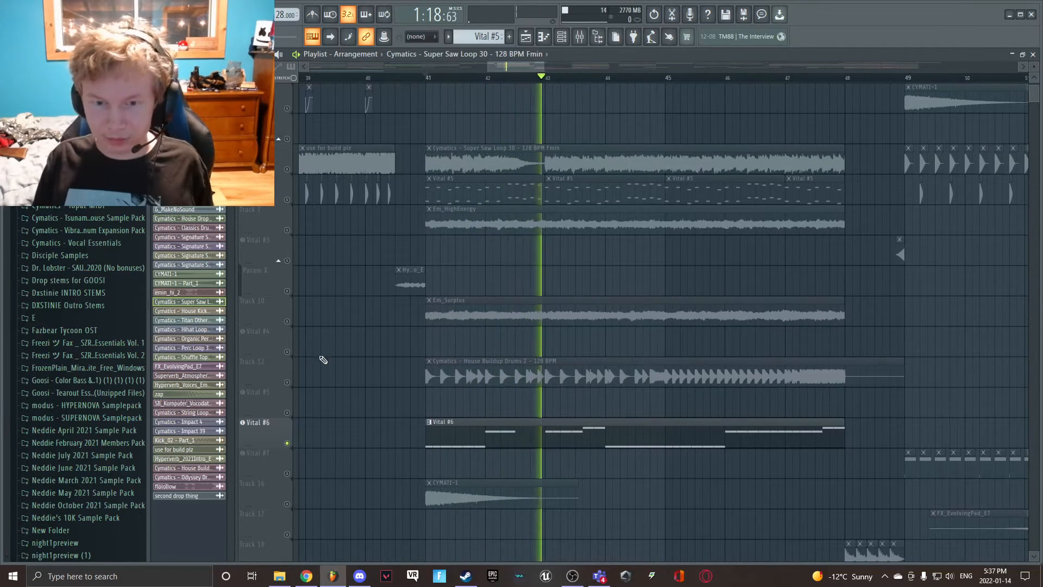
left_click(286, 169)
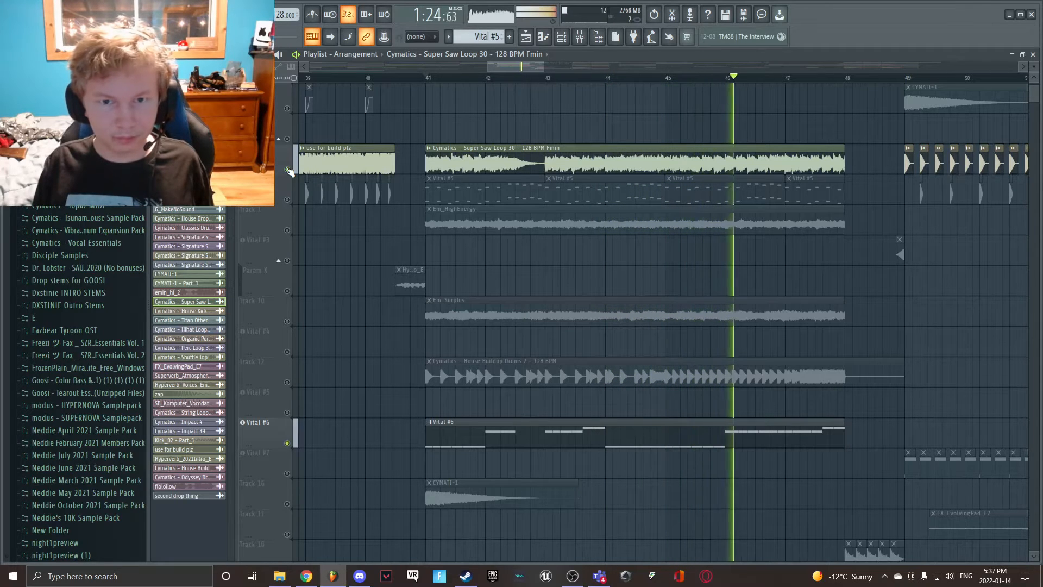
left_click(287, 169)
key("space")
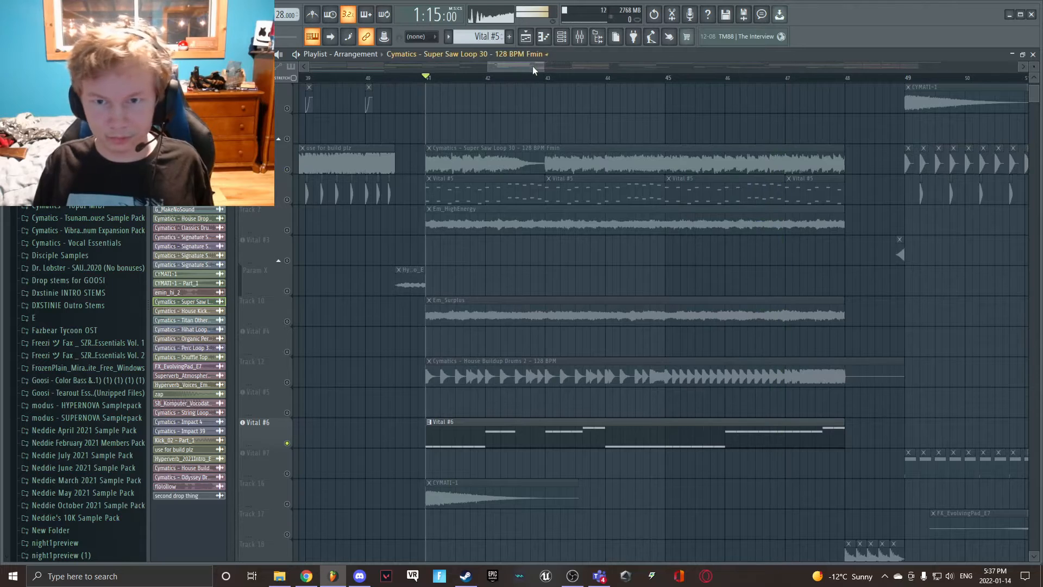
left_click_drag(532, 66, 540, 69)
scroll(503, 298, "down", 3)
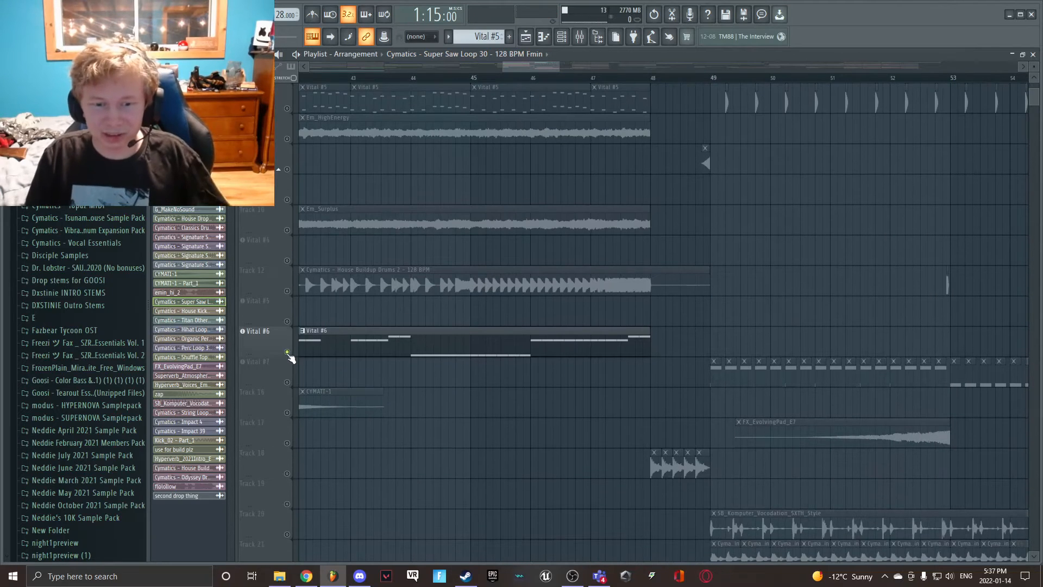
- Mute the Vital #6 track, unmute Track 18 and the Vital #3 track, and set the playhead to bar 48
left_click(287, 352)
left_click(287, 473)
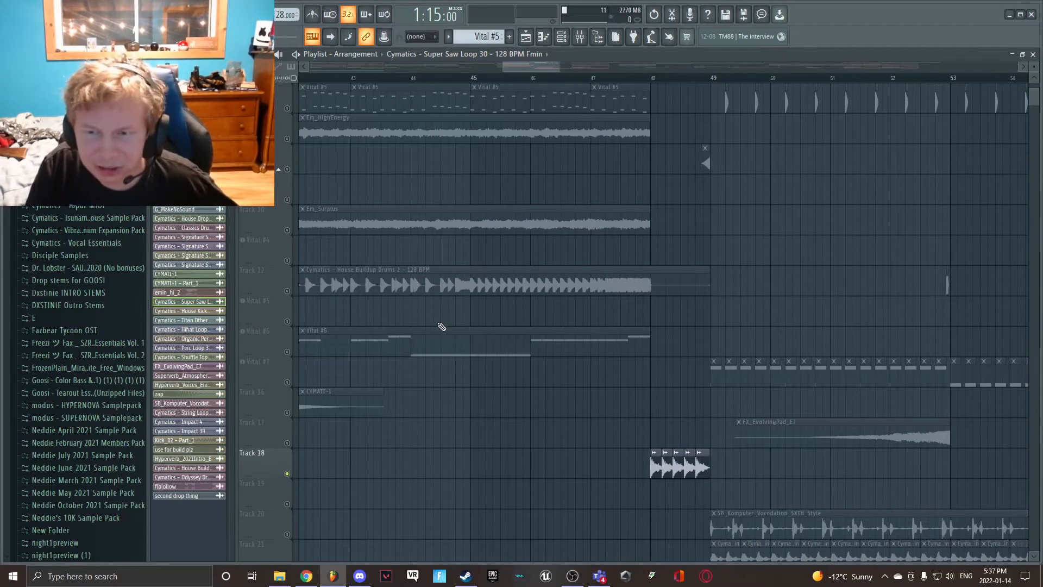
left_click(652, 79)
scroll(676, 237, "up", 1)
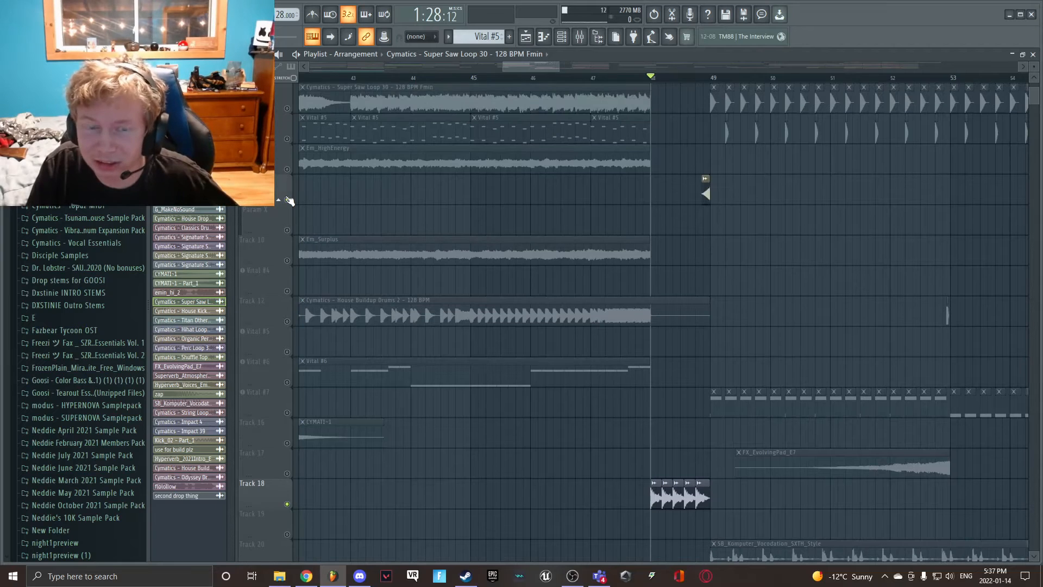
scroll(734, 225, "down", 1)
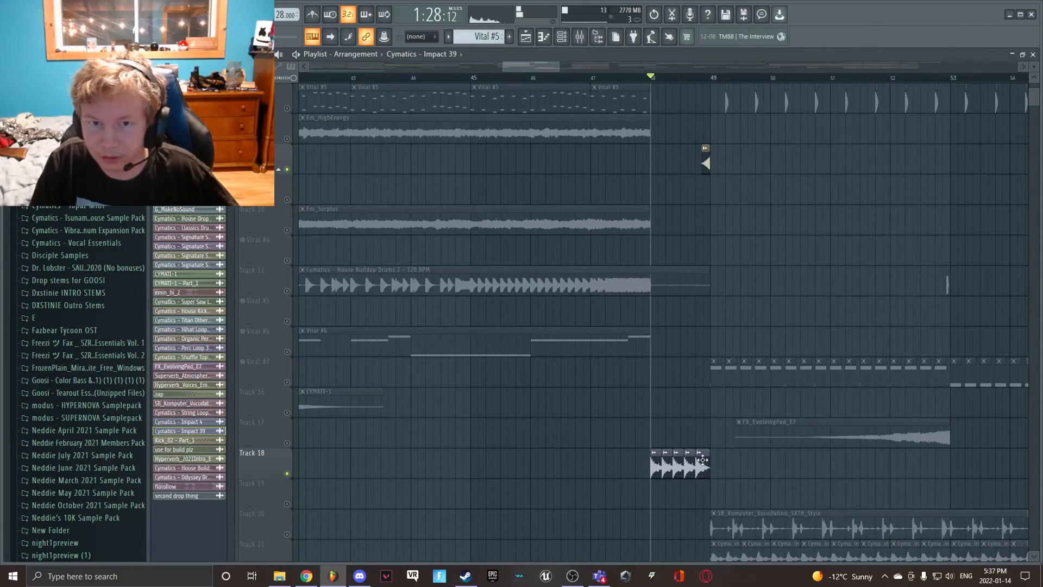
- Open the sample settings of the Cymatics - Impact 39 clip on Track 18
scroll(596, 408, "down", 2)
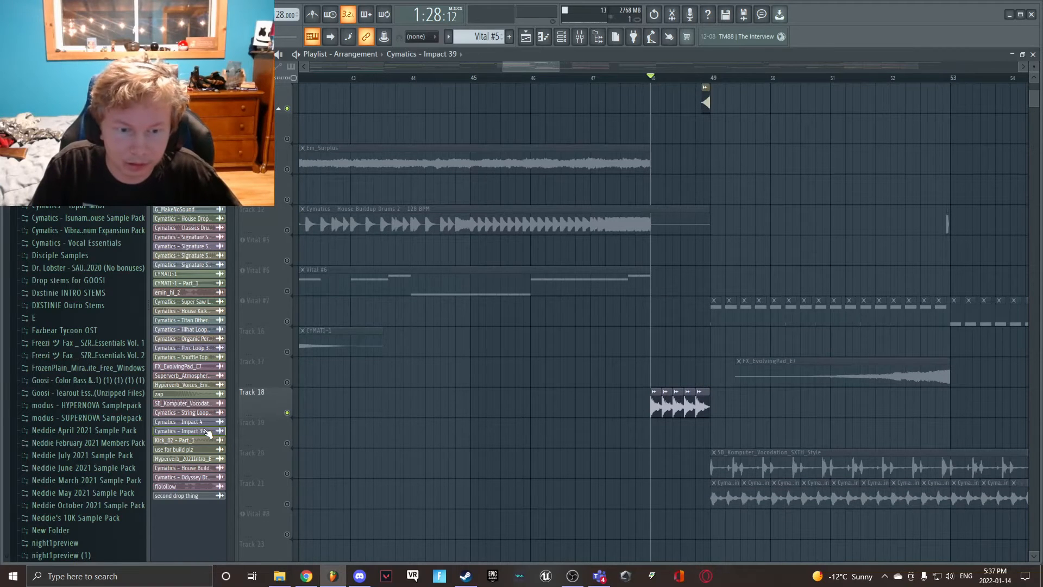
left_click(208, 431)
left_click(190, 432)
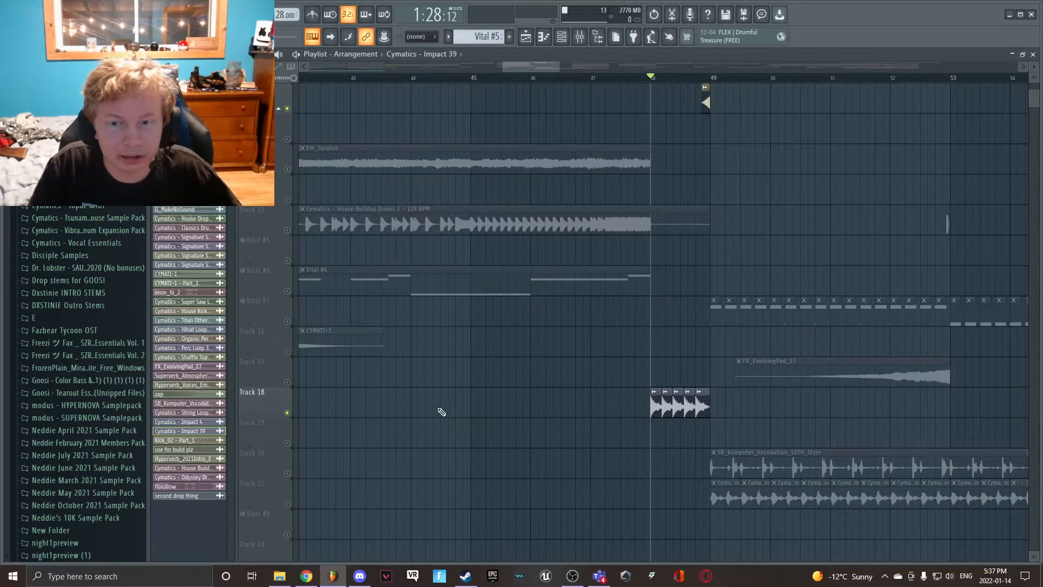
double_click(703, 411)
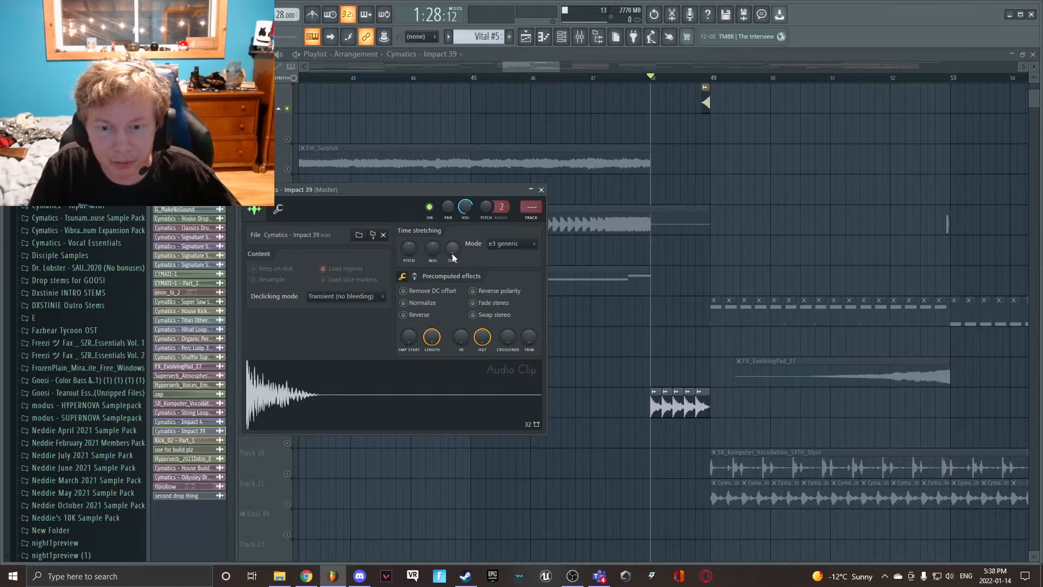
- Try the Impact 39 sample without its fade-out, restore the fade-out, and close the sample settings
left_click_drag(482, 336, 482, 391)
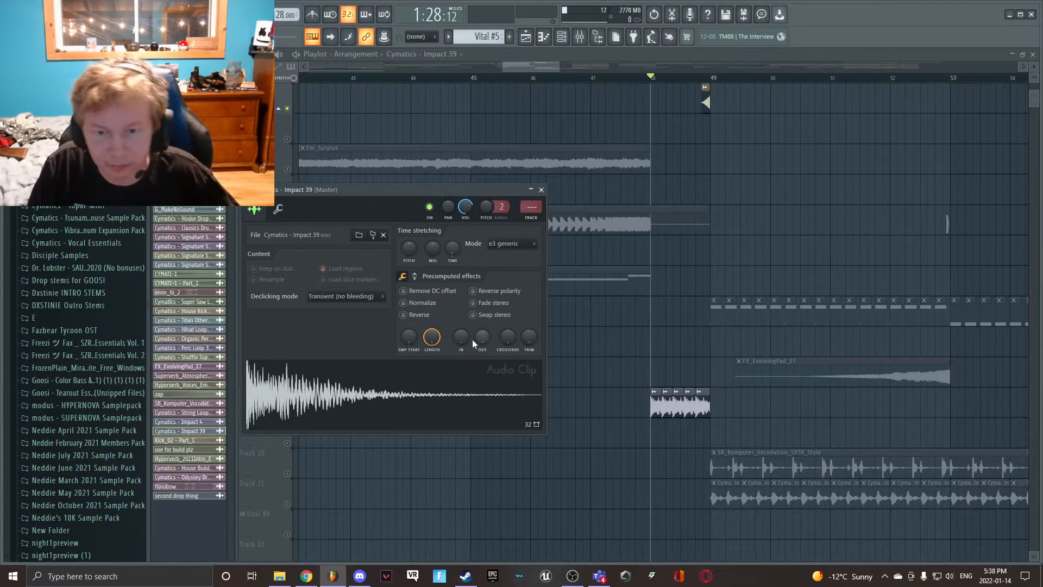
left_click_drag(452, 249, 450, 253)
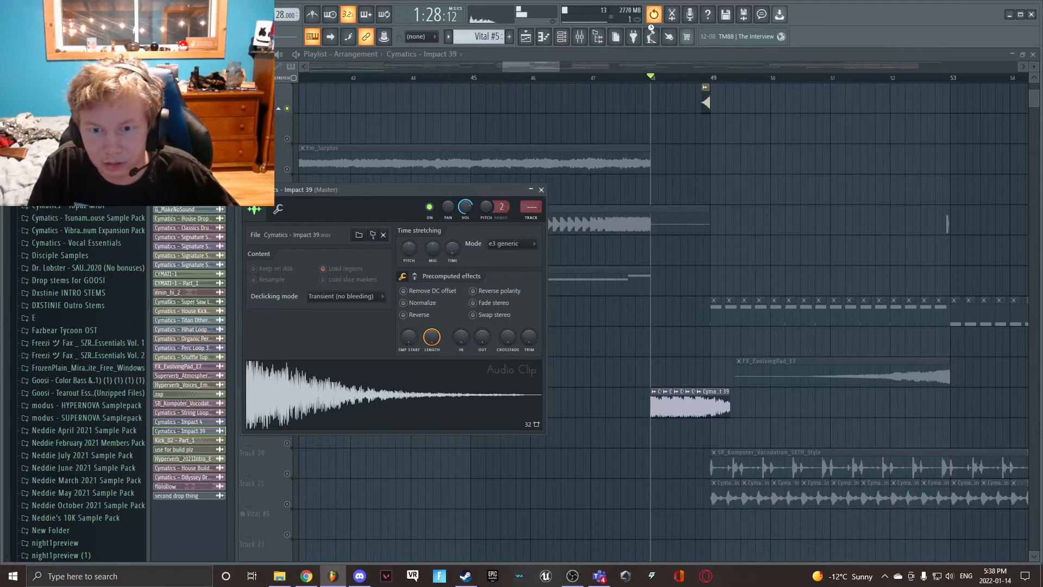
left_click_drag(482, 337, 482, 271)
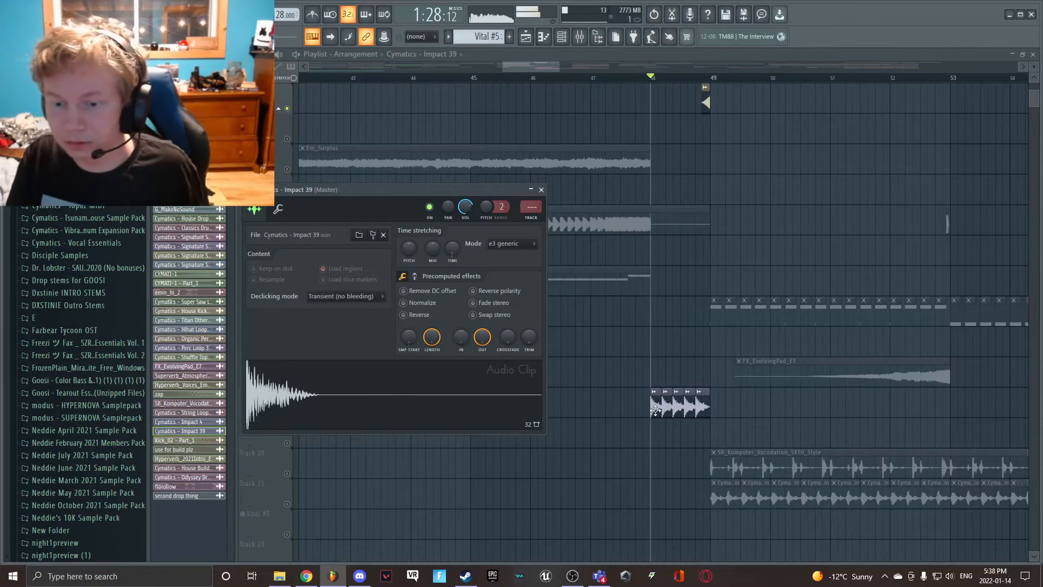
left_click(541, 189)
- Play the repeated Impact 39 hits on Track 18 from bar 48 into bar 49, and stop playback
scroll(711, 360, "up", 2)
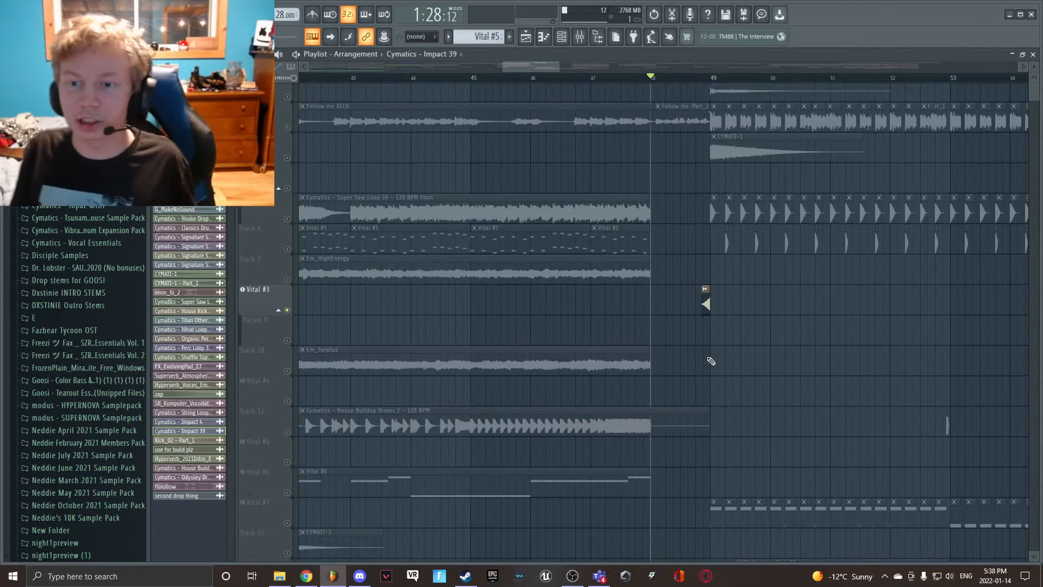
key("space")
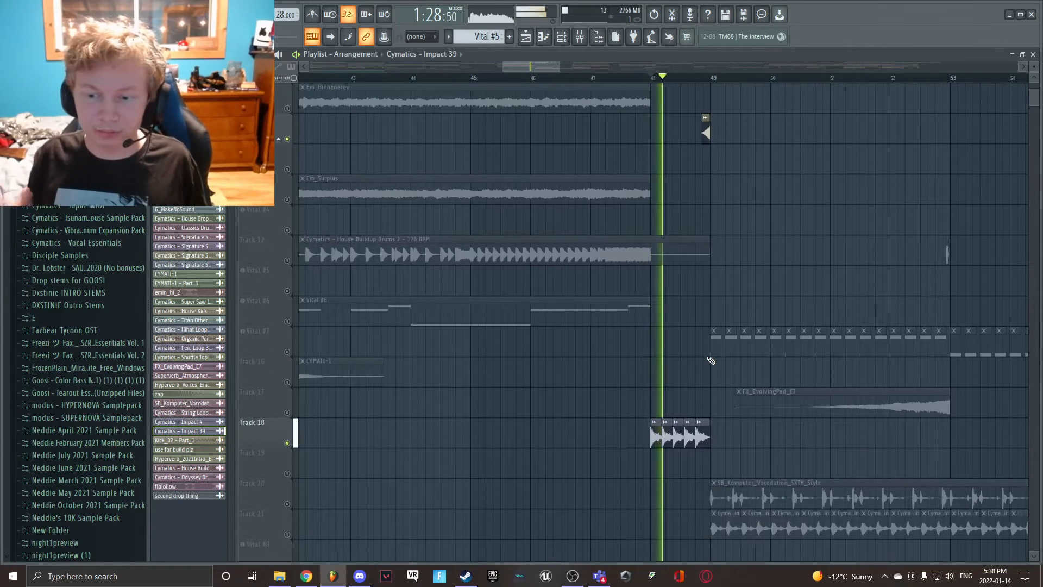
scroll(701, 348, "up", 6)
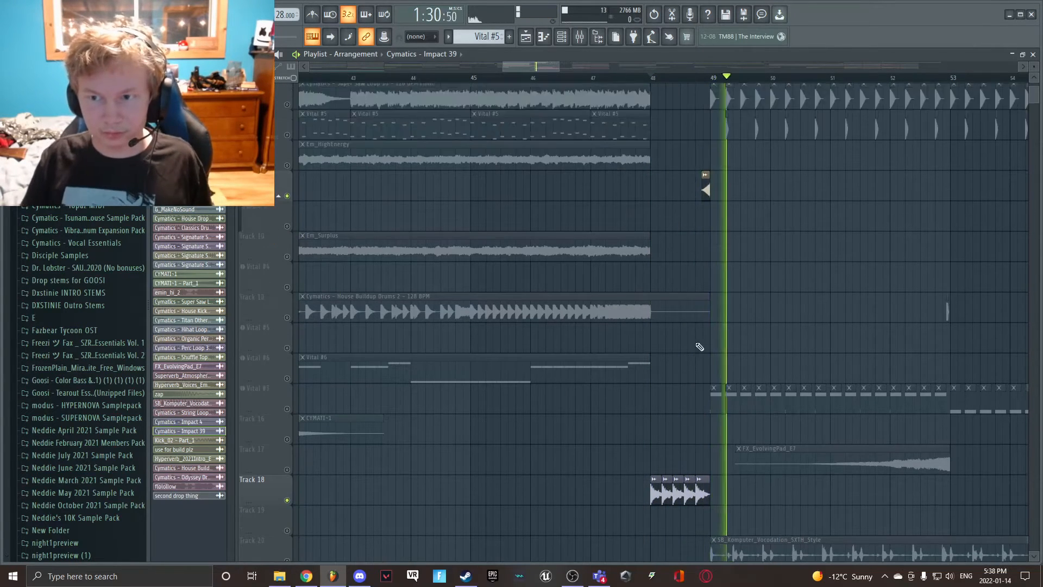
key("space")
scroll(288, 552, "down", 2)
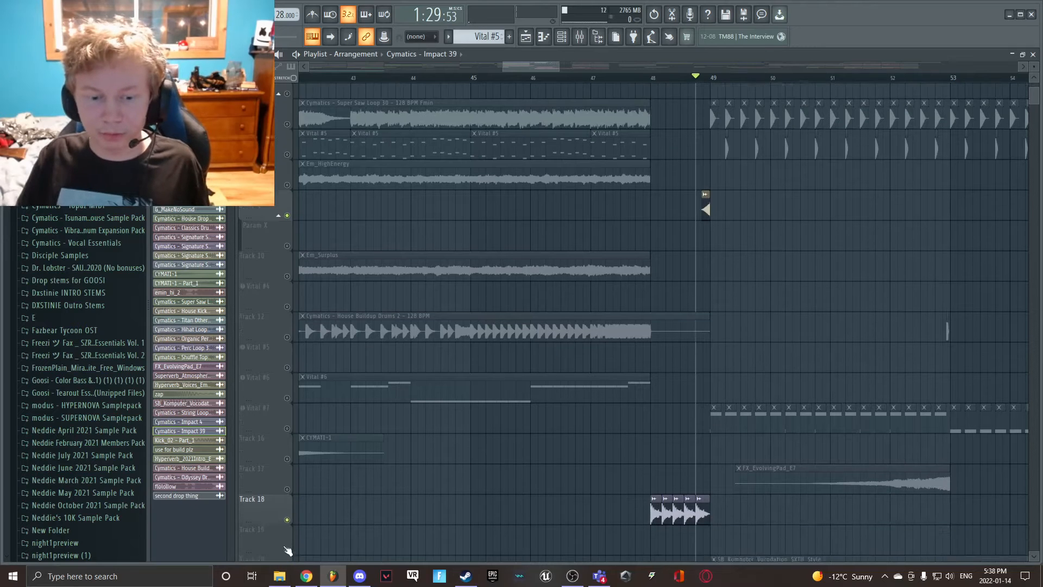
- Mute Track 18, bring bars 46 to 54 into view, and point out the modus - SUPERNOVA Samplepack folder among the sample packs
left_click(288, 504)
scroll(643, 366, "up", 3)
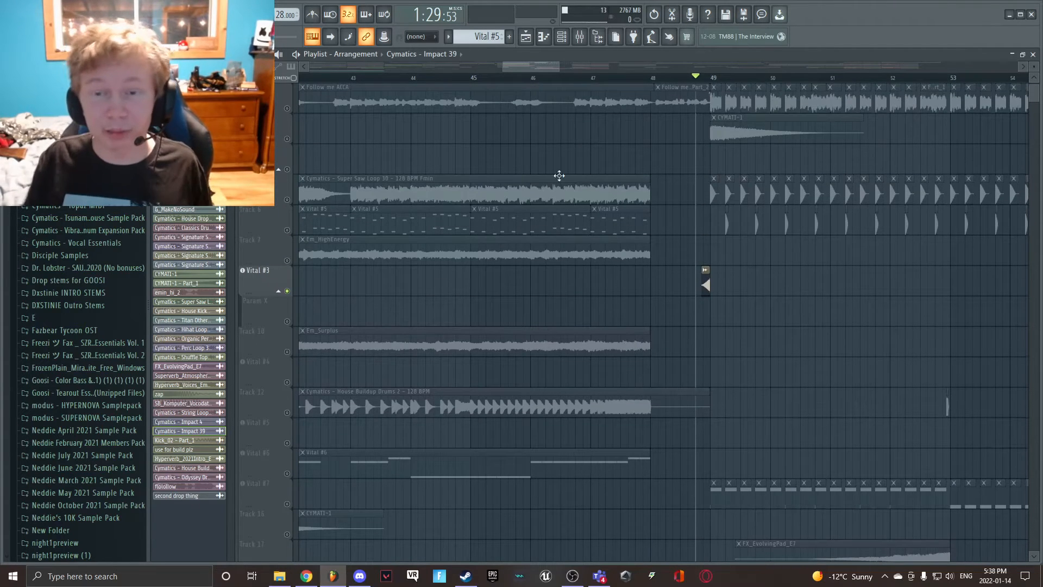
left_click_drag(510, 70, 523, 76)
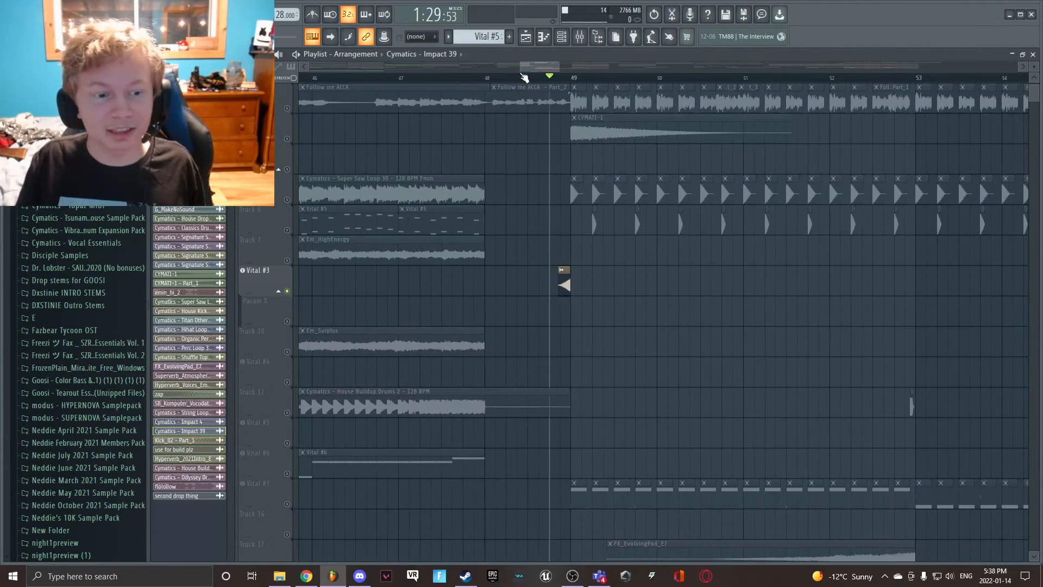
scroll(78, 388, "down", 2)
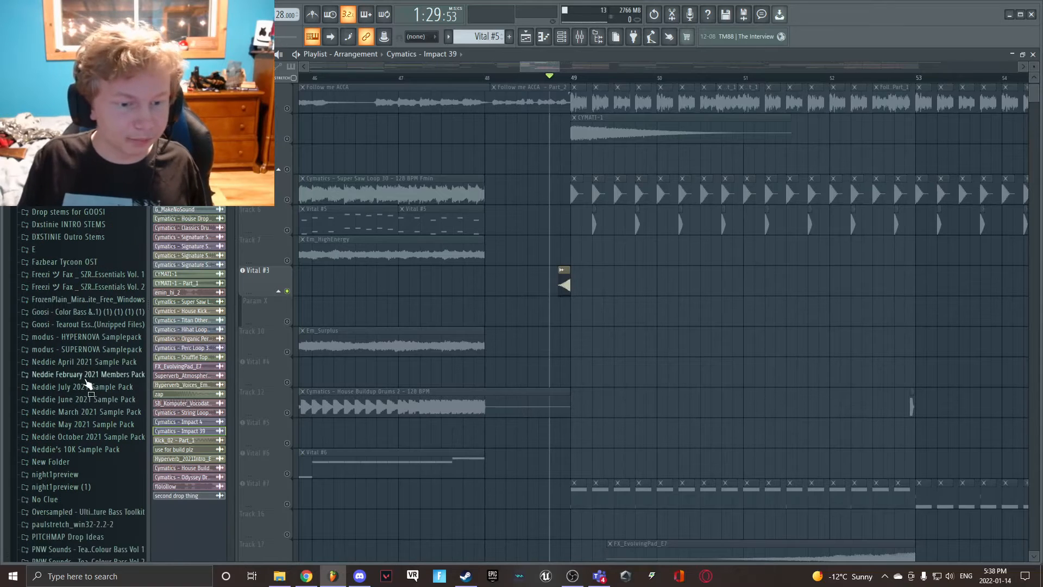
left_click(102, 350)
left_click(122, 352)
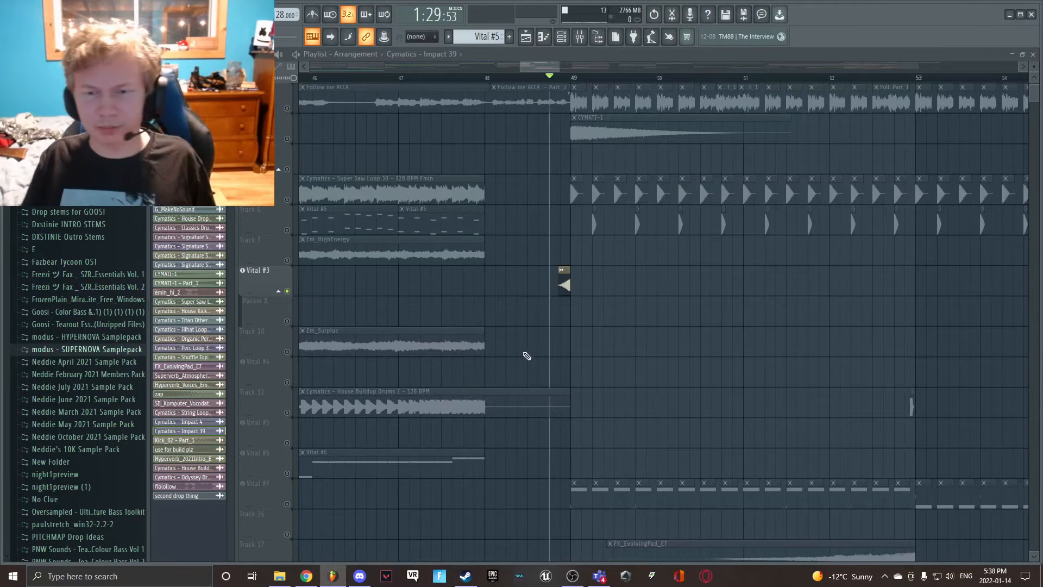
- Play the short reversed clip on the Vital #3 track just before bar 49, and stop playback
key("space")
key("space")
key("space")
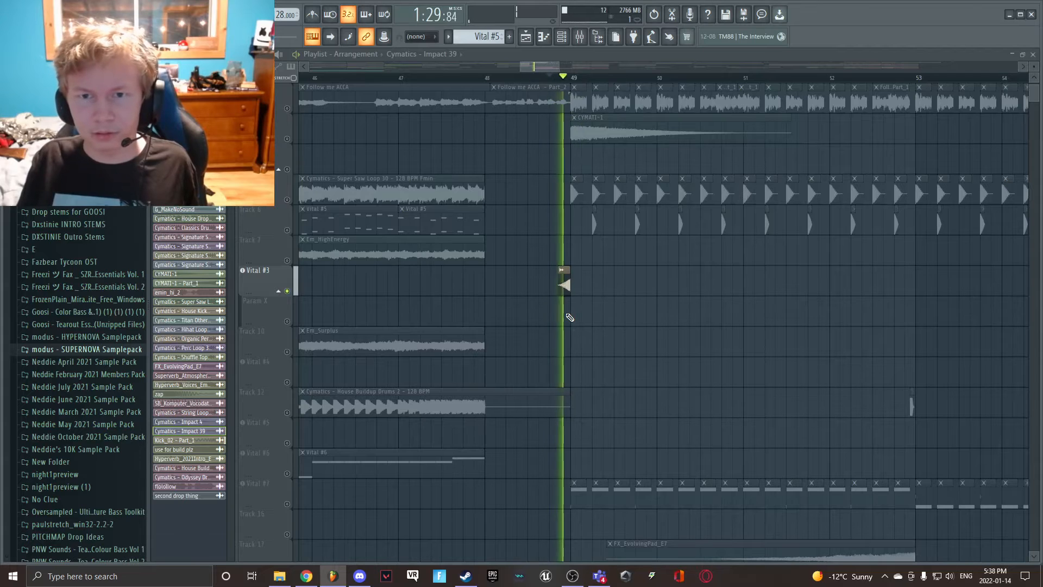
key("space")
- Look over the playlist layers that make up the drop from bar 49 onward
scroll(554, 342, "down", 8)
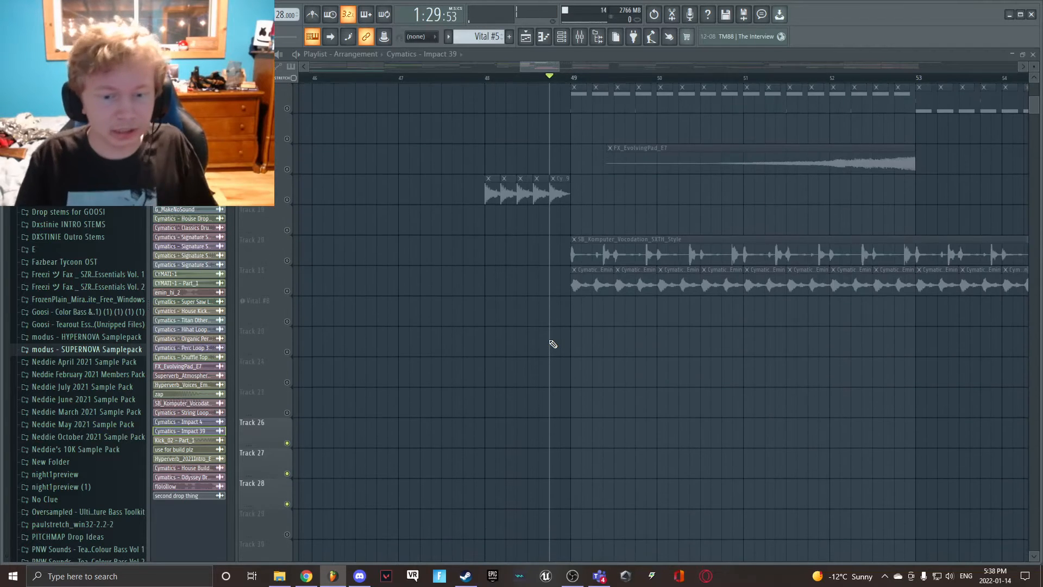
scroll(552, 345, "up", 5)
scroll(552, 346, "up", 6)
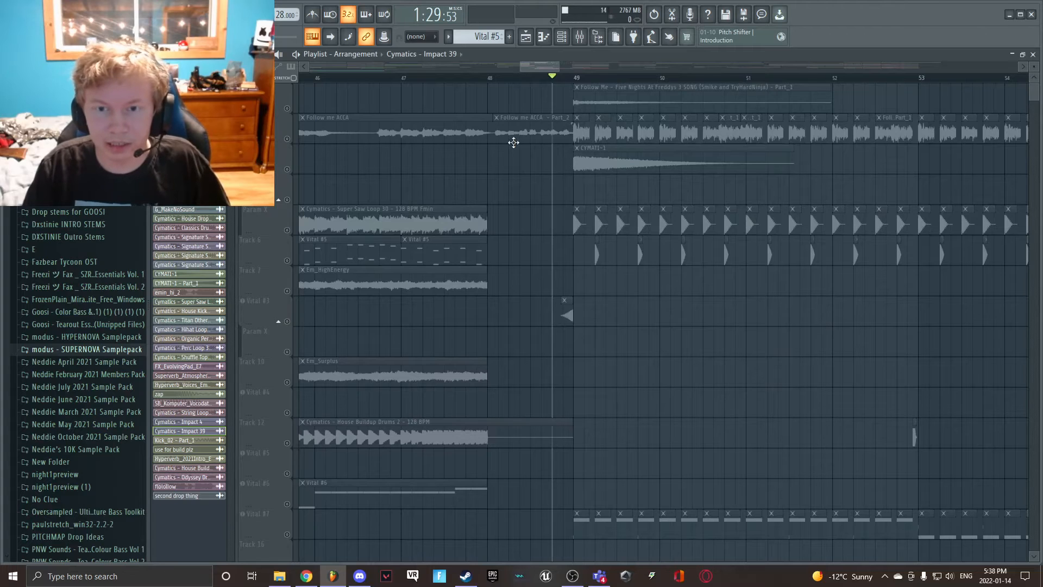
left_click(656, 18)
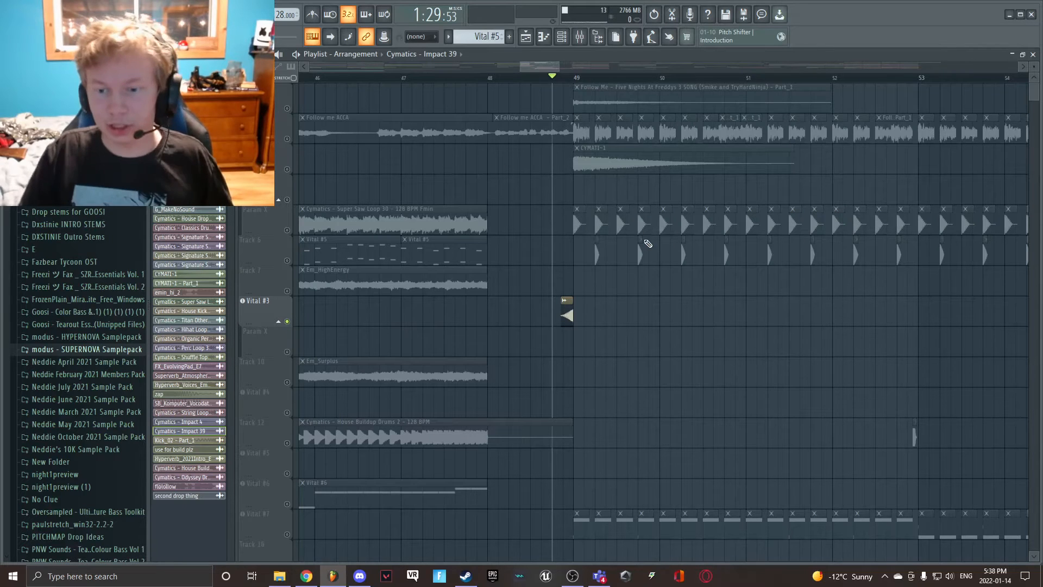
scroll(647, 243, "down", 5)
scroll(647, 243, "up", 5)
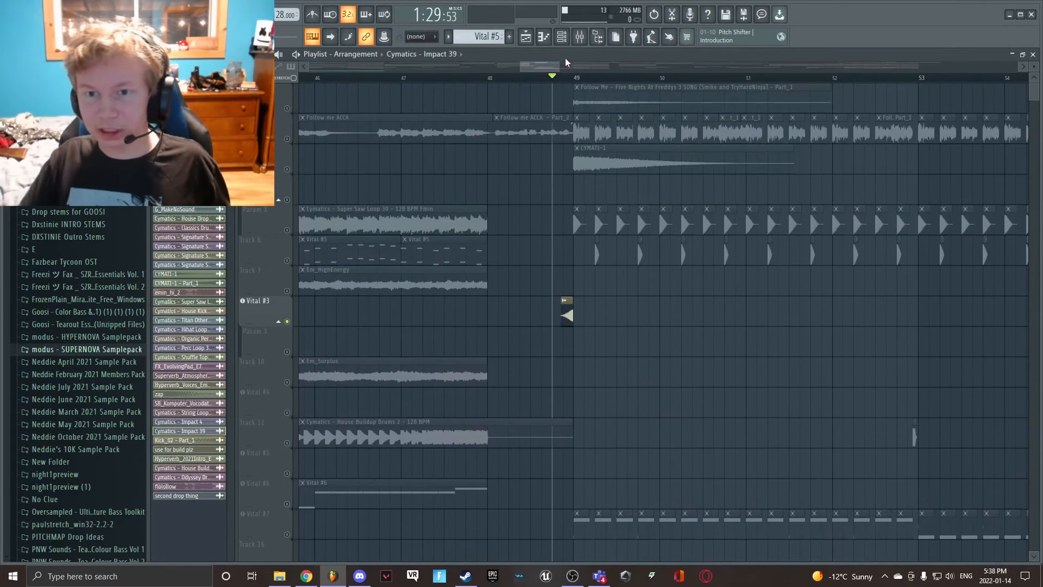
left_click_drag(565, 64, 578, 66)
scroll(540, 221, "down", 10)
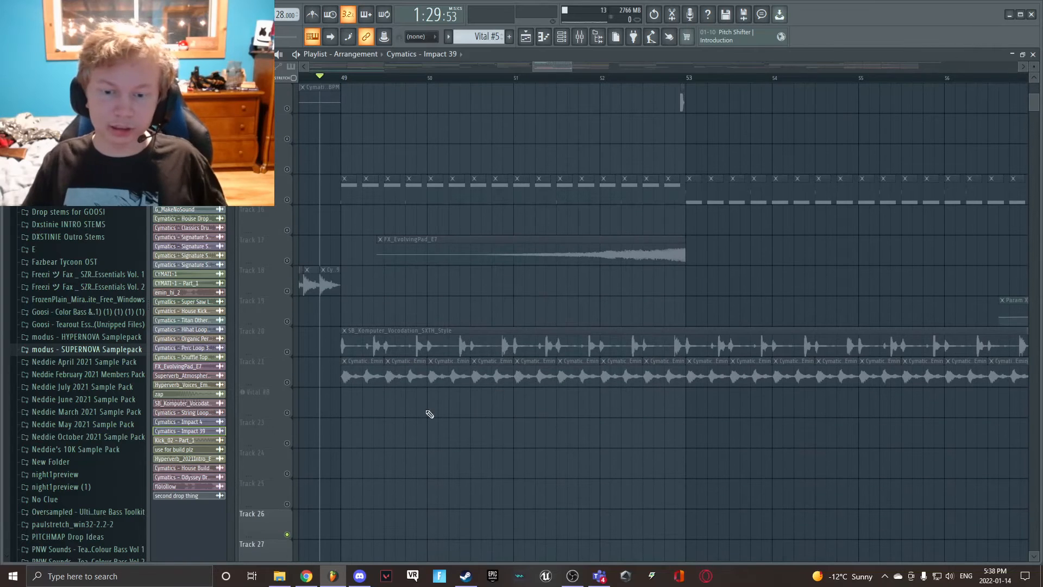
scroll(406, 427, "up", 7)
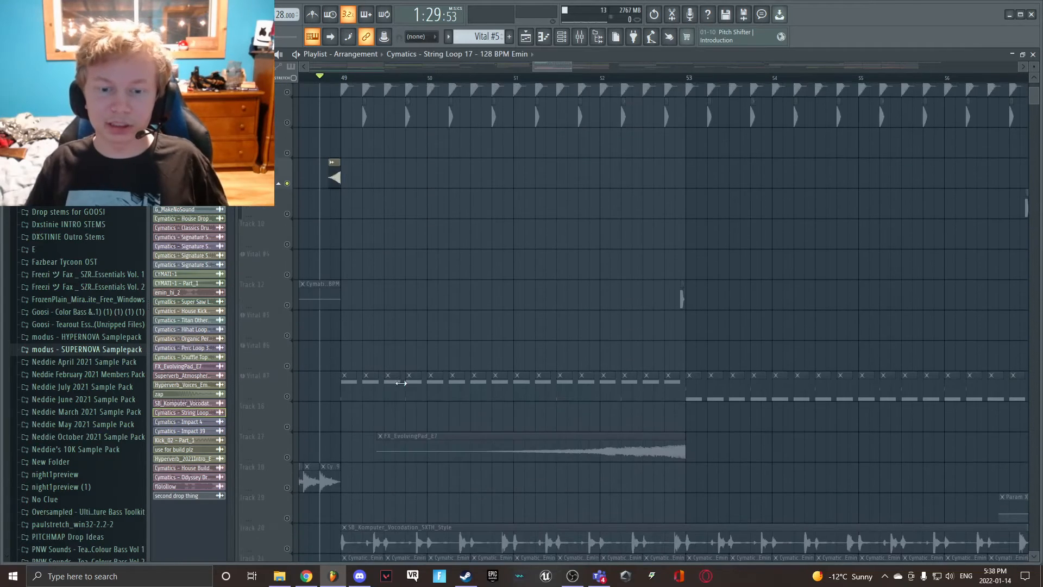
- Show the mixer effects on the Cymatics - String Loop 17 channel, and return to the playlist
scroll(578, 419, "down", 7)
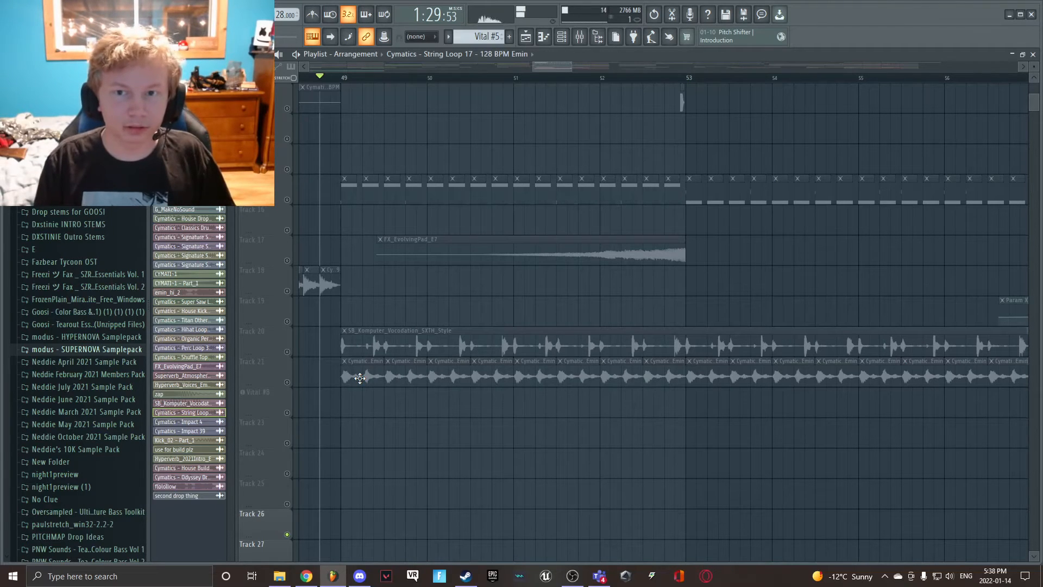
left_click(592, 37)
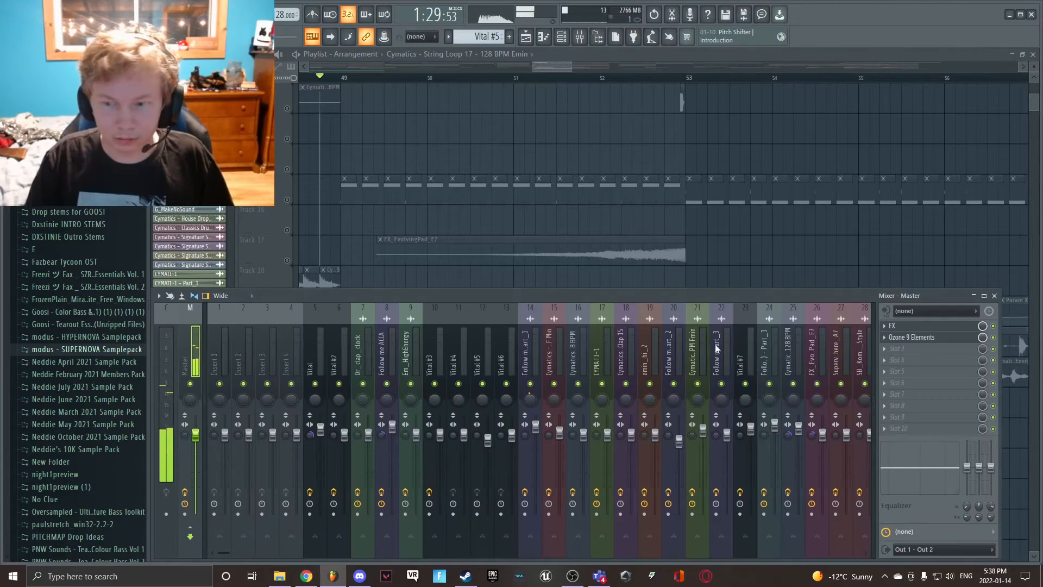
scroll(345, 369, "down", 6)
left_click(603, 353)
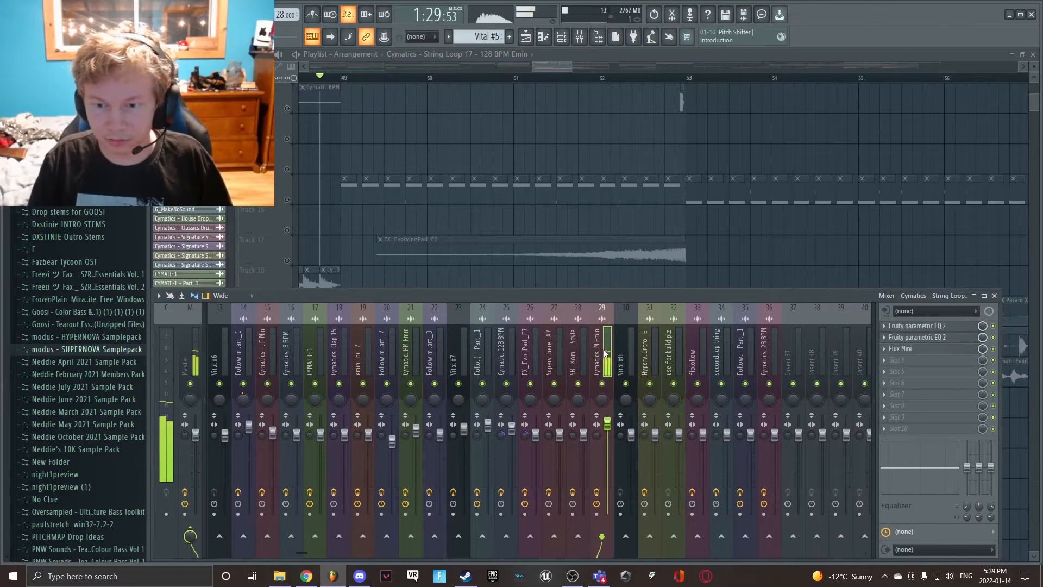
left_click(507, 263)
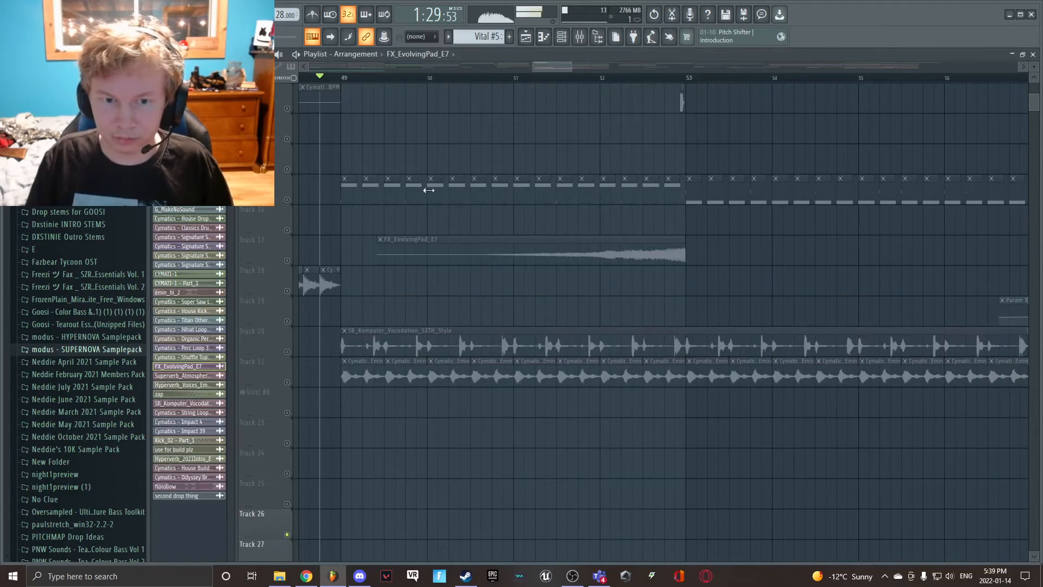
- Unmute Track 21, play its String Loop 17 clips from bar 49, stop playback, and mute the track again
left_click(287, 382)
key("space")
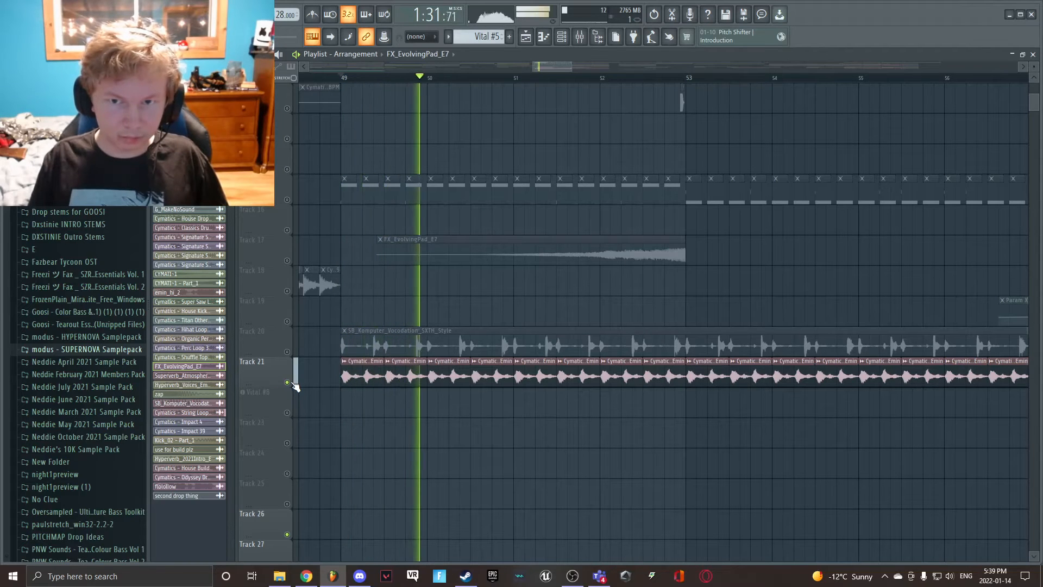
key("space")
left_click(288, 383)
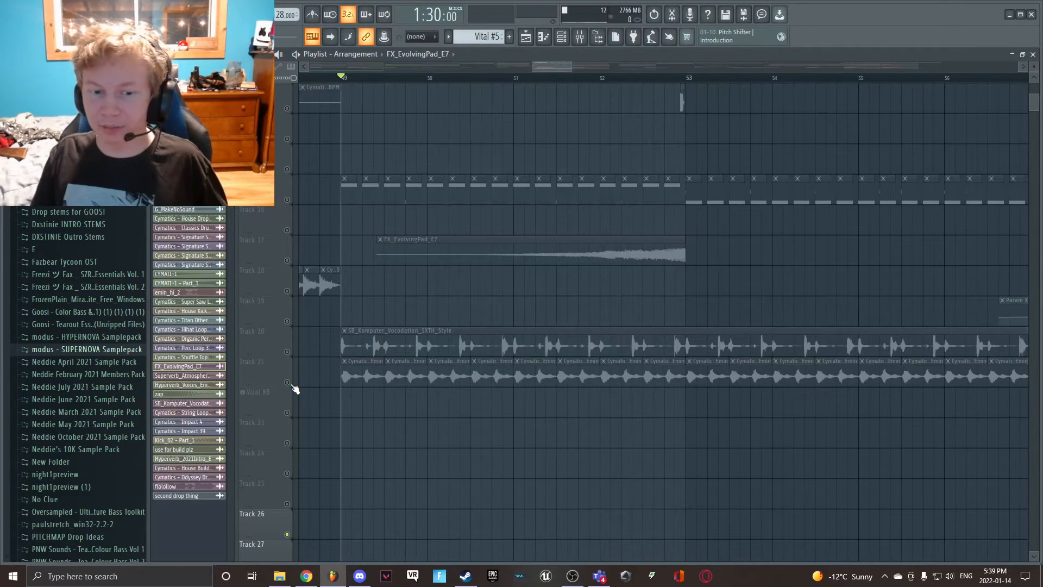
- Unmute Track 20 and play the SB_Komputer_Vocodation_SXTH_Style clip from bar 49
left_click(287, 352)
left_click(369, 349)
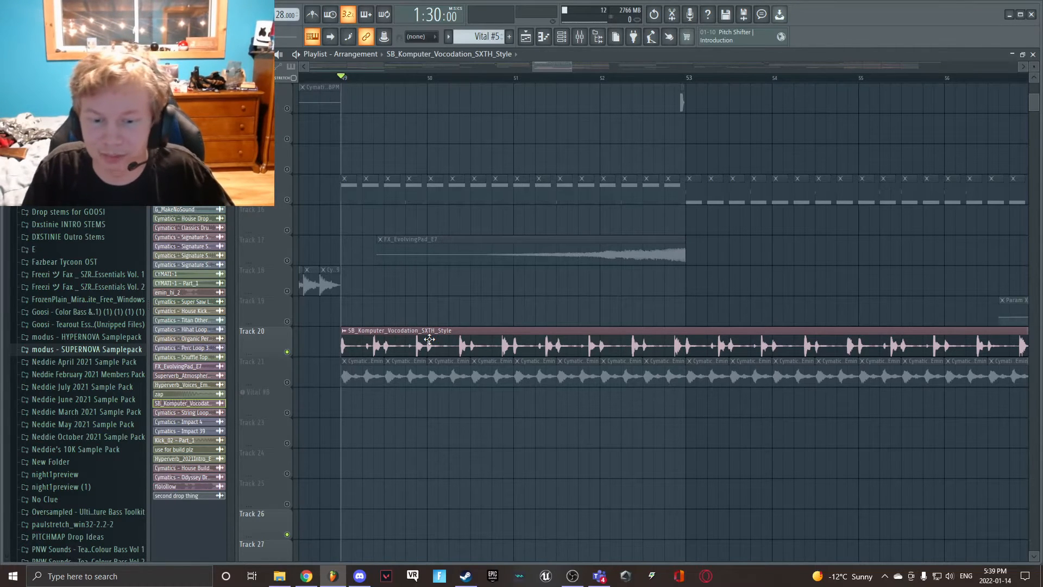
key("space")
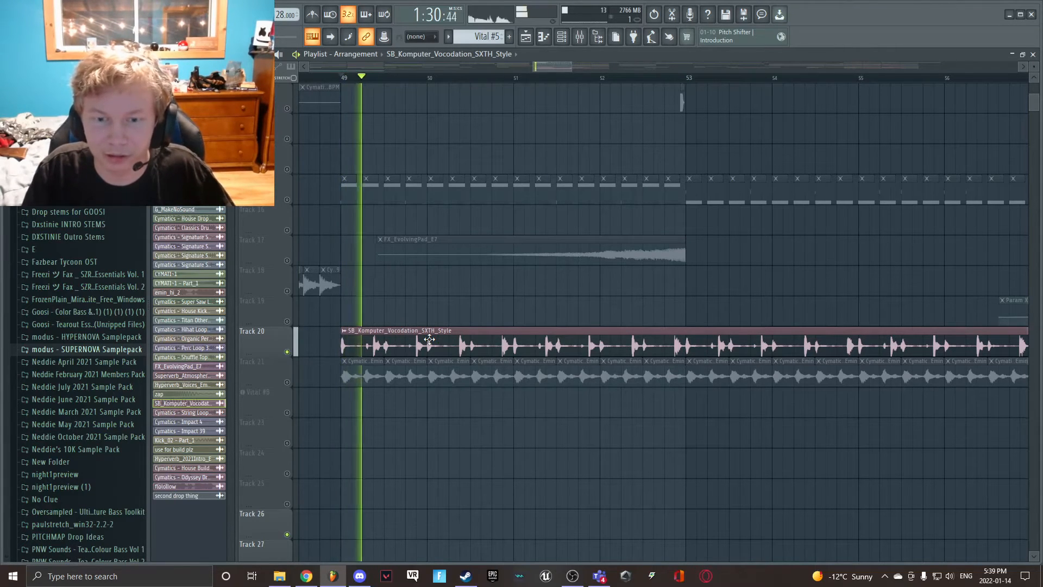
- Show the Flux Mini effect on the SB_Komputer_Vocodation mixer channel, stop playback, review the String Loop channel's effects, and close the mixer
left_click(582, 36)
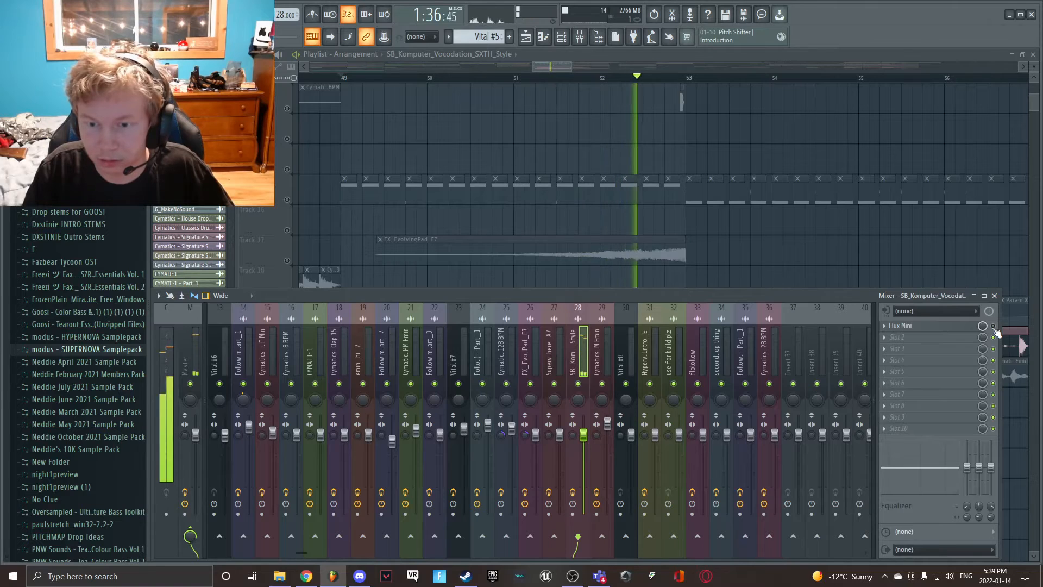
key("space")
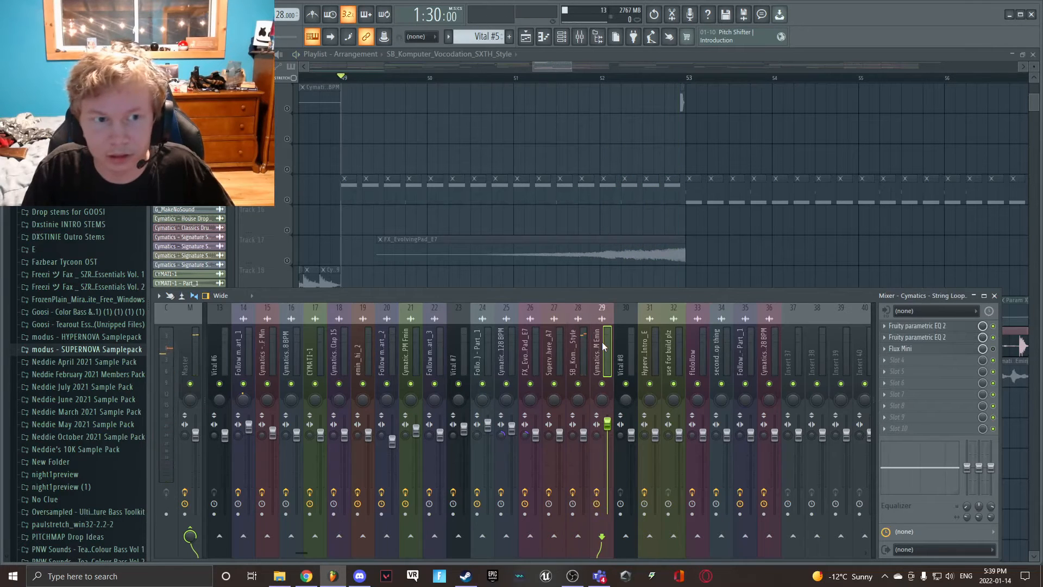
left_click(562, 256)
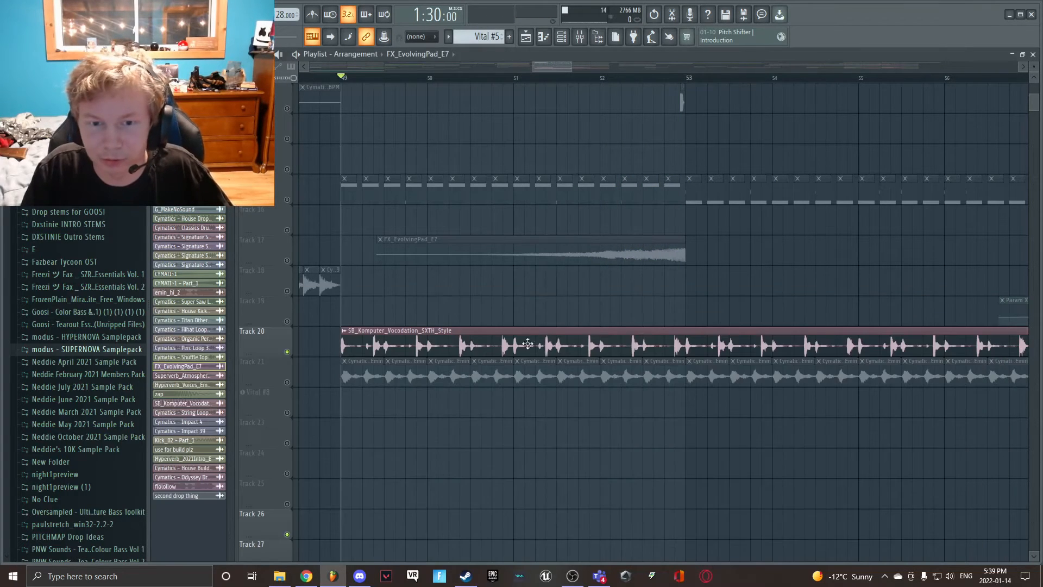
- Mute Track 20, unmute Vital #7, and play its pattern clips from bar 49
scroll(516, 353, "up", 4)
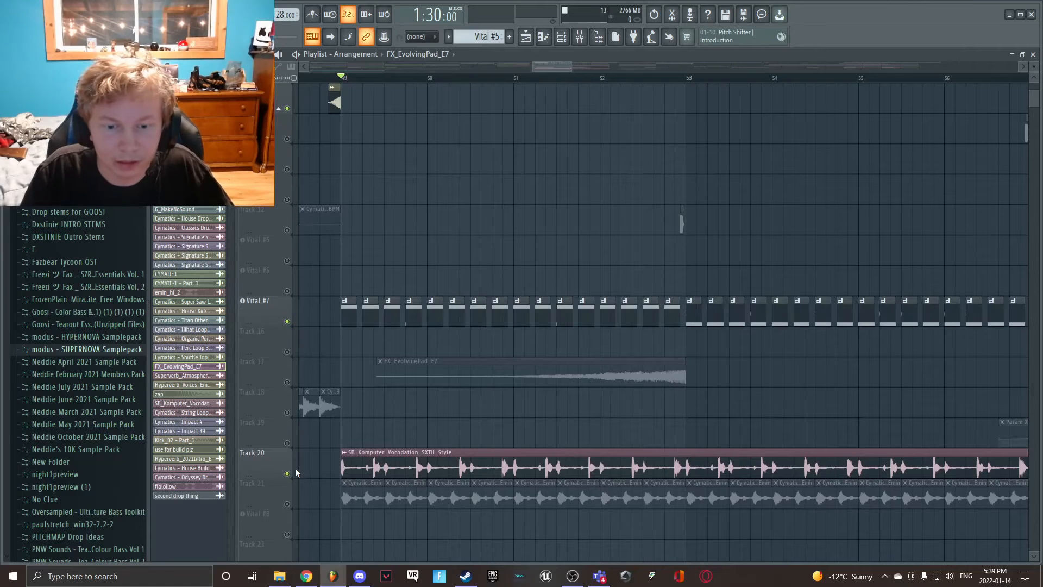
key("space")
scroll(301, 347, "up", 7)
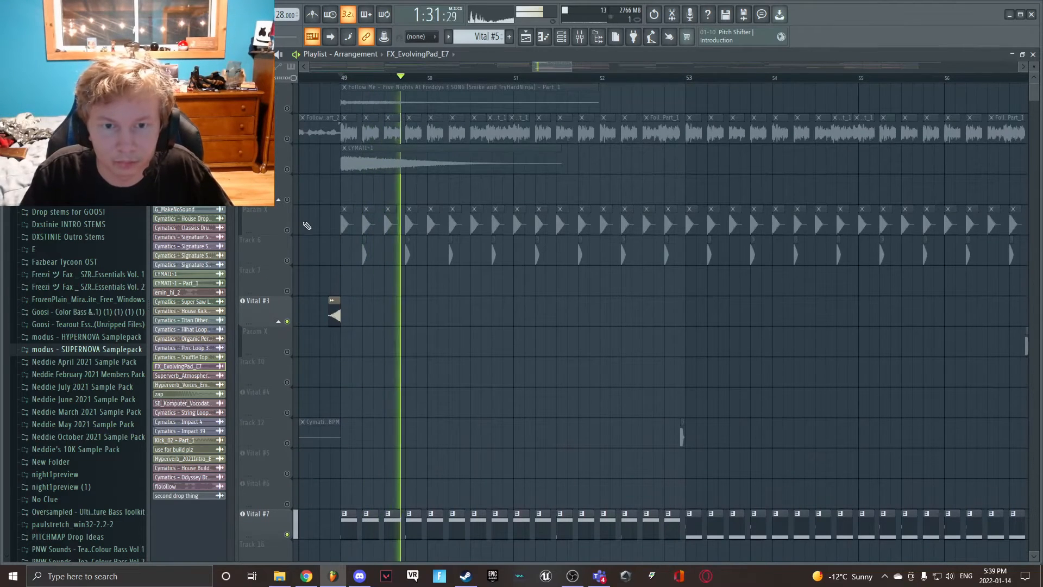
key("space")
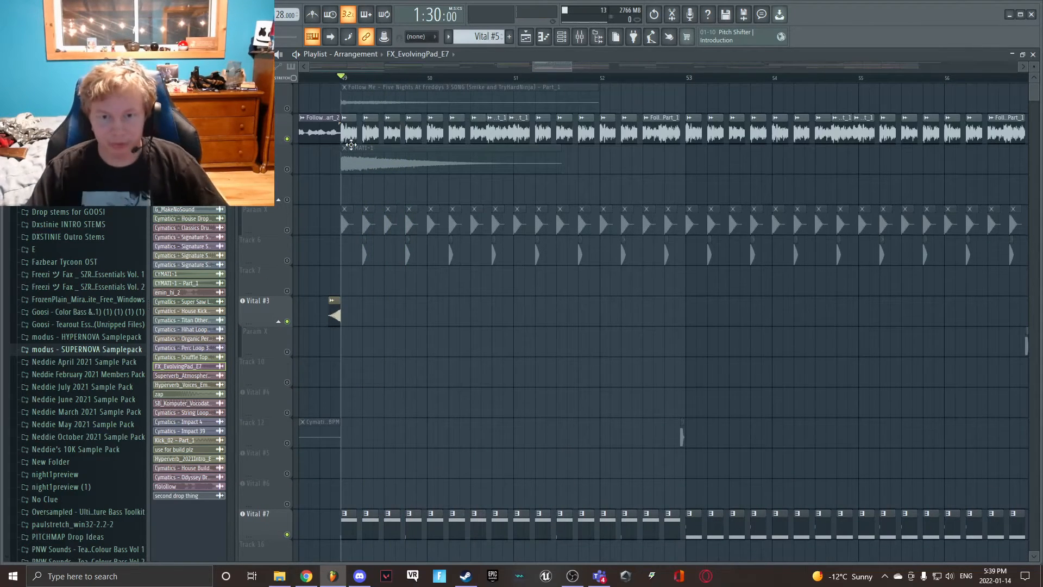
- Unmute the Follow Me vocal chops track and play it together with Vital #7 from bar 49
key("space")
scroll(391, 305, "down", 1)
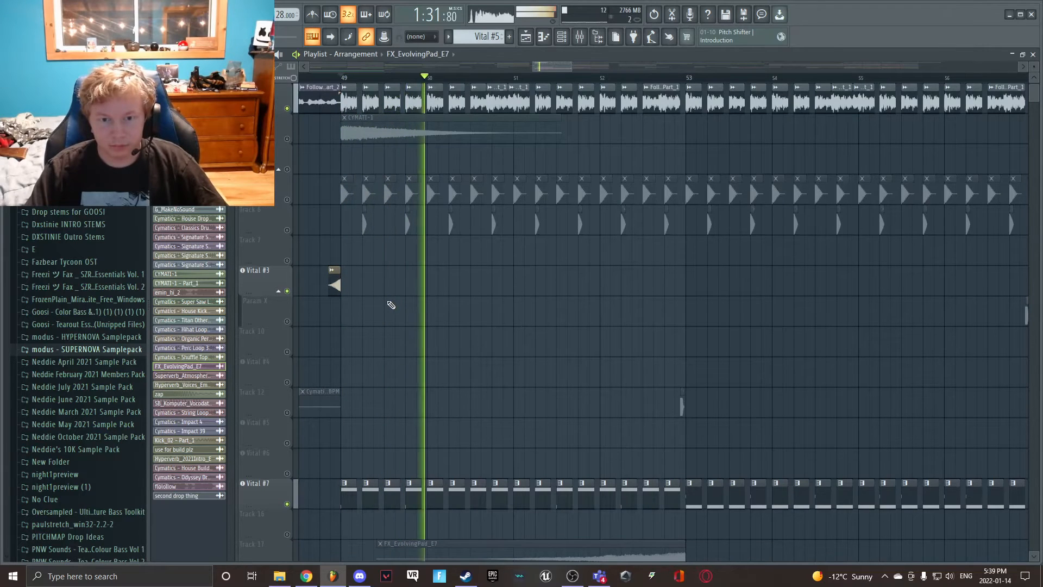
scroll(391, 305, "down", 4)
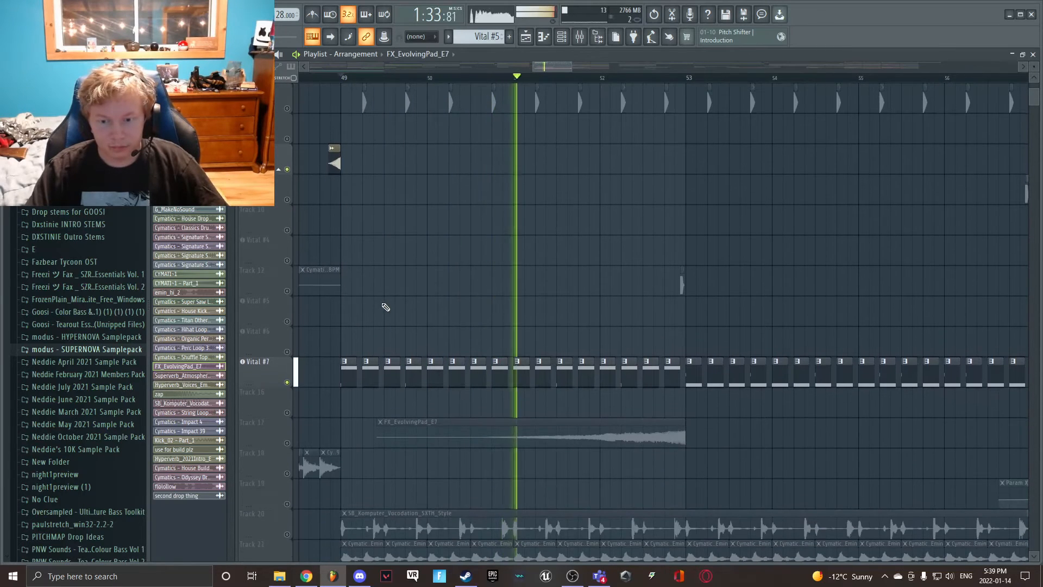
scroll(386, 307, "down", 2)
scroll(357, 298, "up", 1)
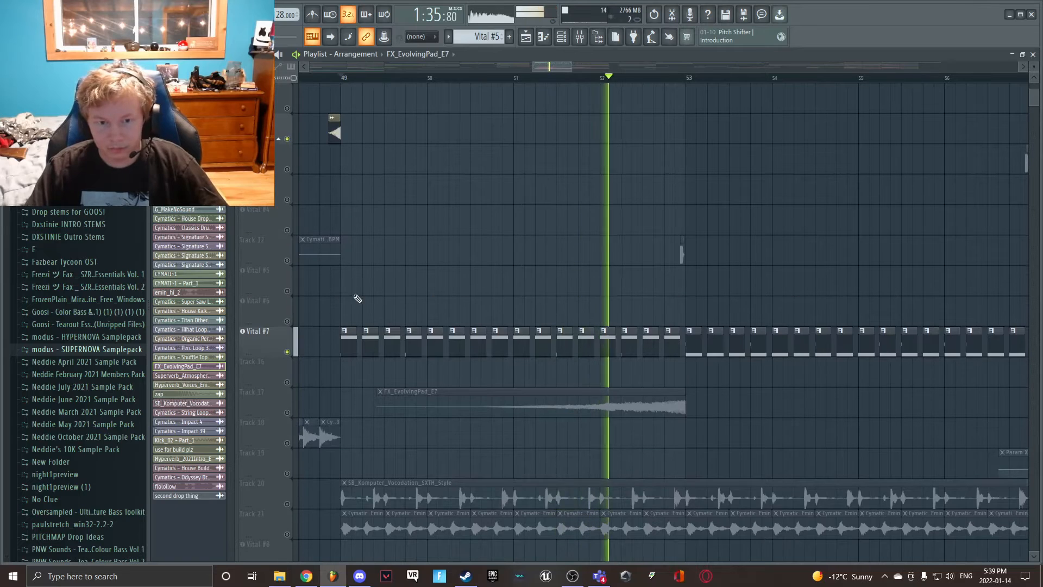
- Stop playback and unmute Tracks 12, 17, 20 and 21 plus the drum clips on Param X and Track 6
left_click(287, 261)
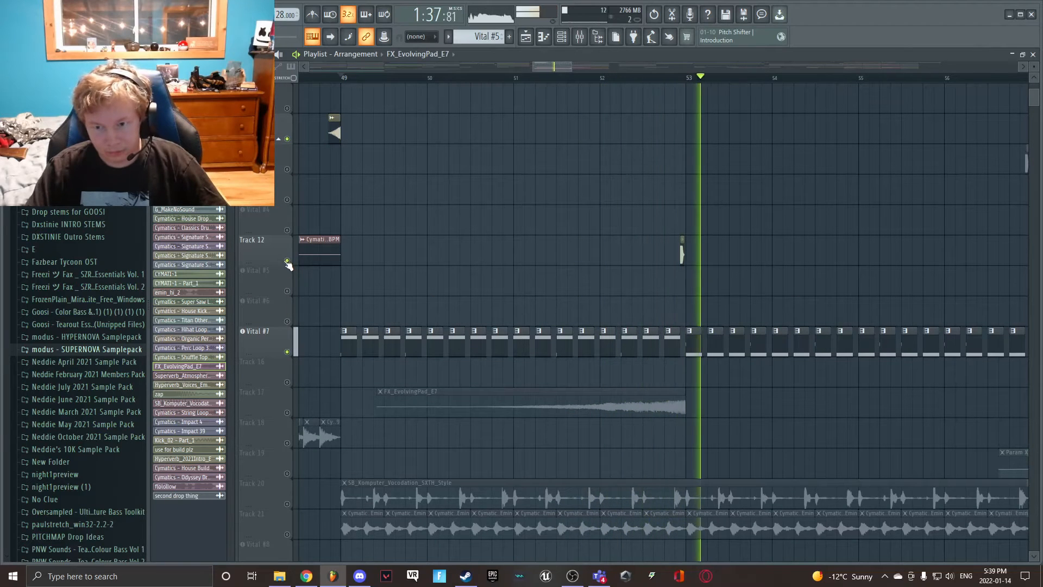
key("space")
scroll(289, 326, "down", 4)
left_click(287, 383)
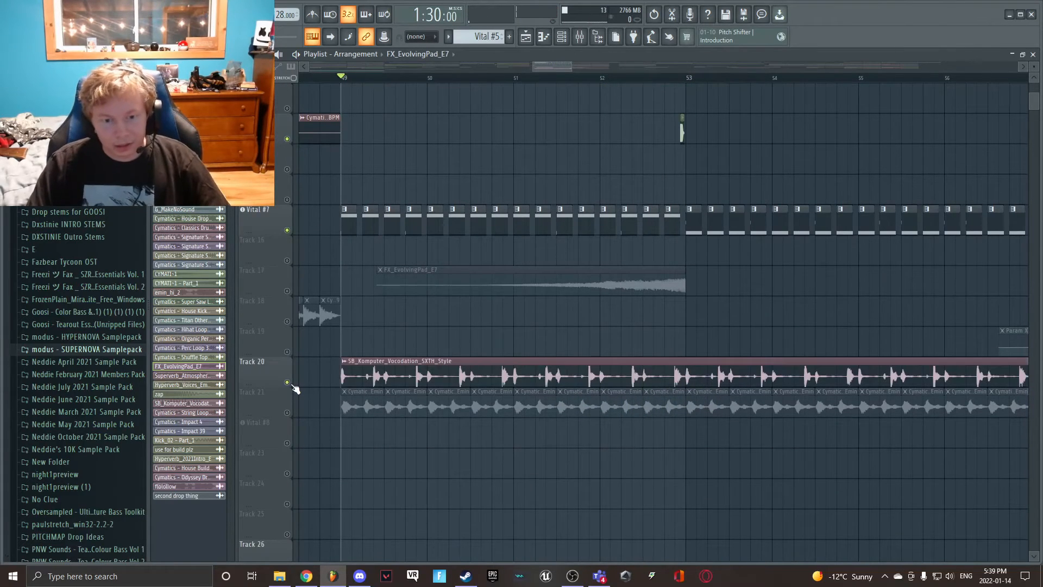
left_click(287, 412)
scroll(292, 397, "up", 2)
left_click(287, 352)
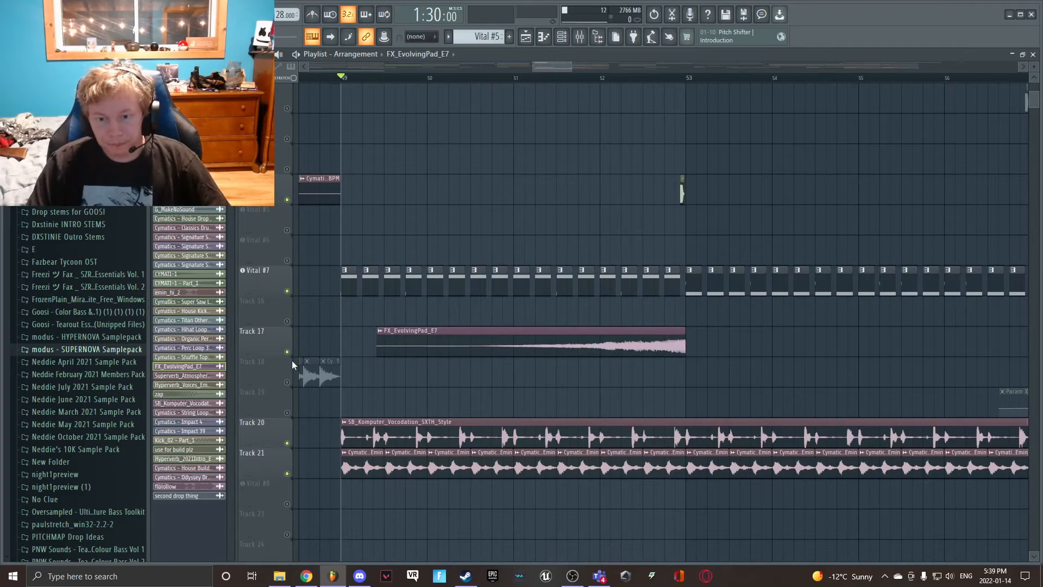
scroll(292, 364, "up", 6)
left_click(288, 169)
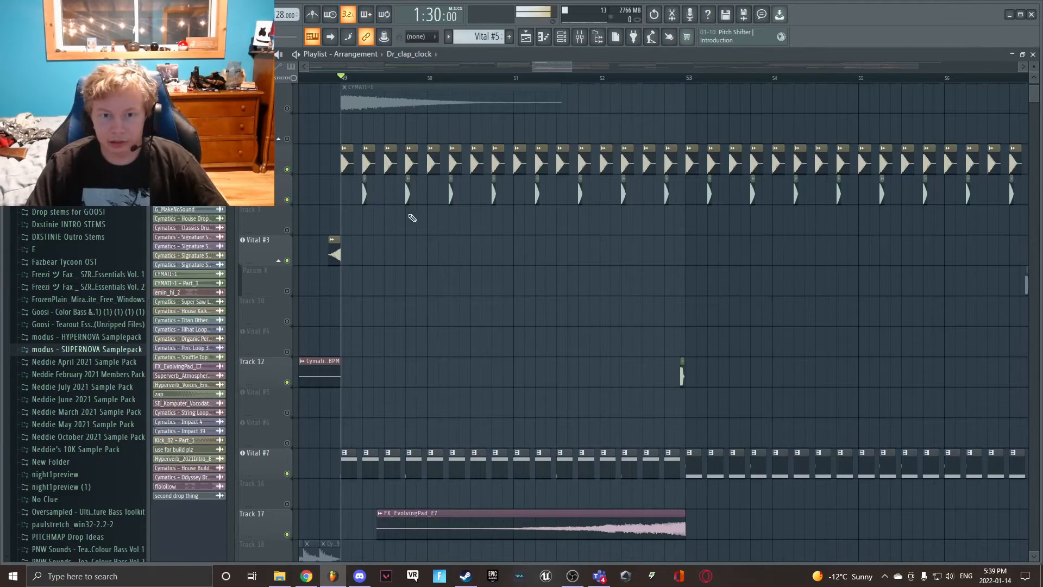
- Play the drop from bar 49 with the vocal chops, drums and loops layered, keeping the first track muted, and stop playback
scroll(411, 220, "up", 2)
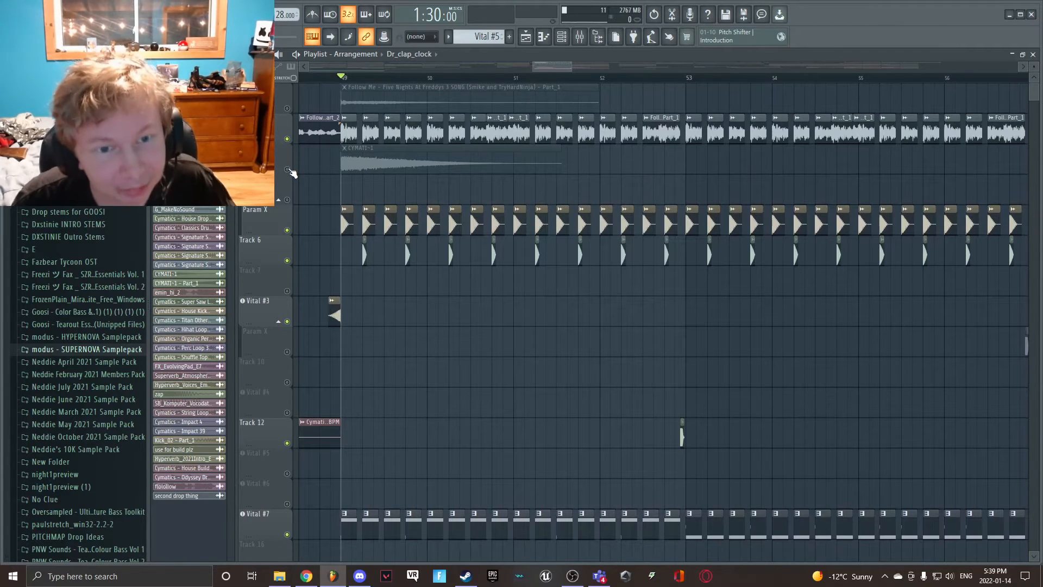
left_click(287, 109)
left_click(288, 109)
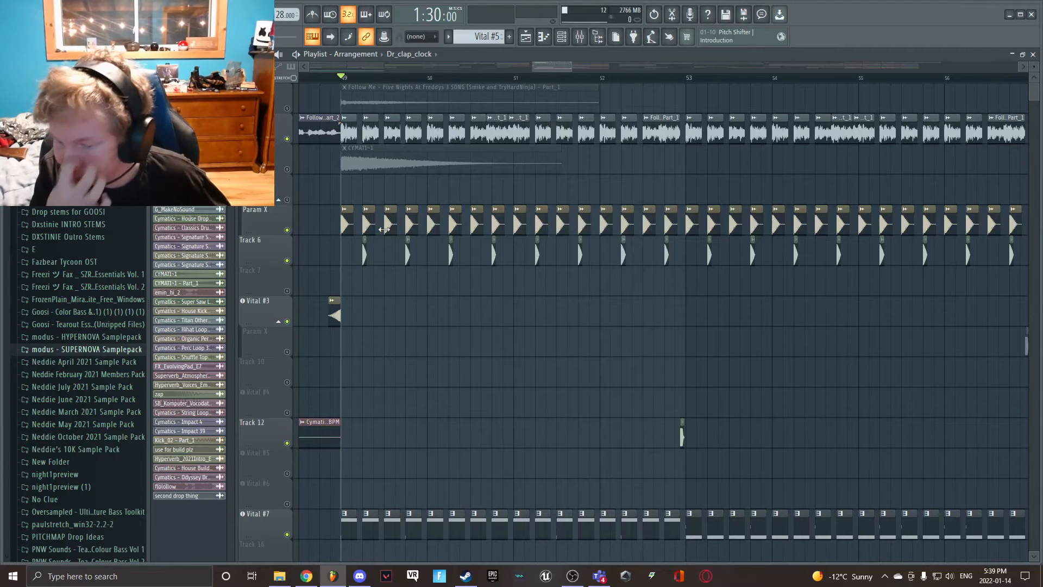
key("space")
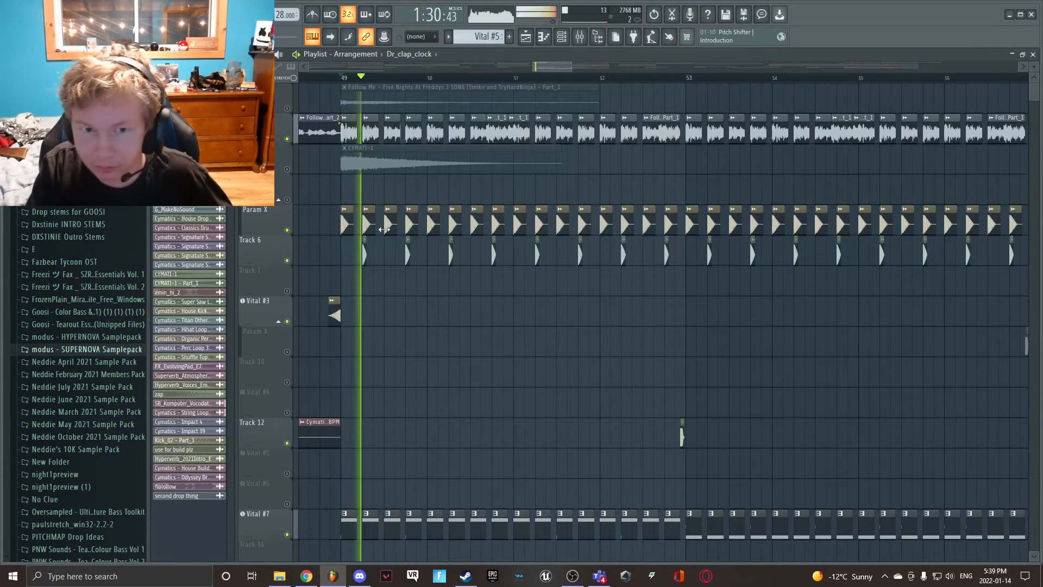
key("space")
- Unmute the CYMATI-1 track and the first Follow Me song track, and play the drop from bar 49
left_click(287, 169)
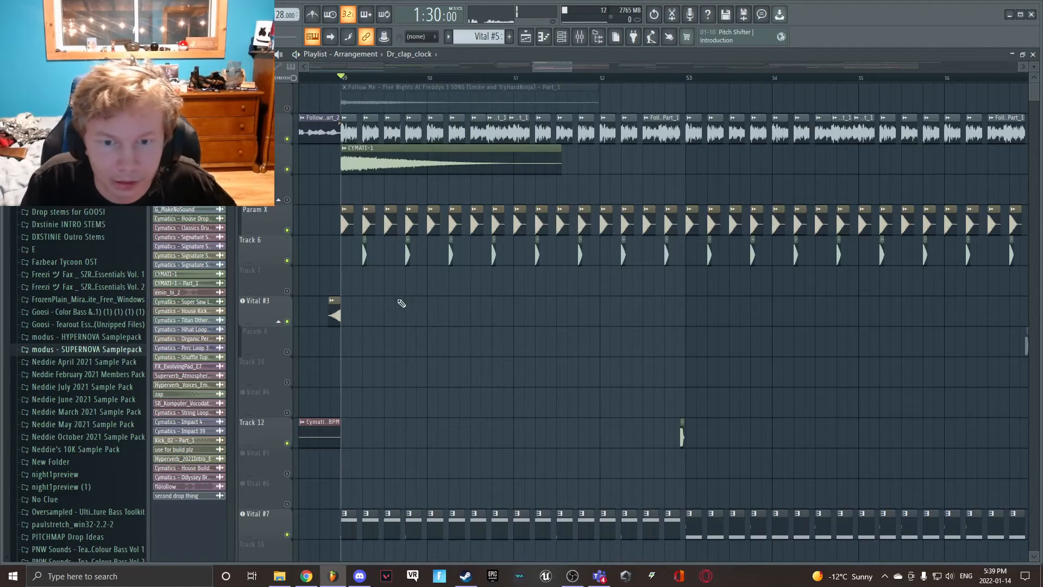
scroll(401, 303, "down", 10)
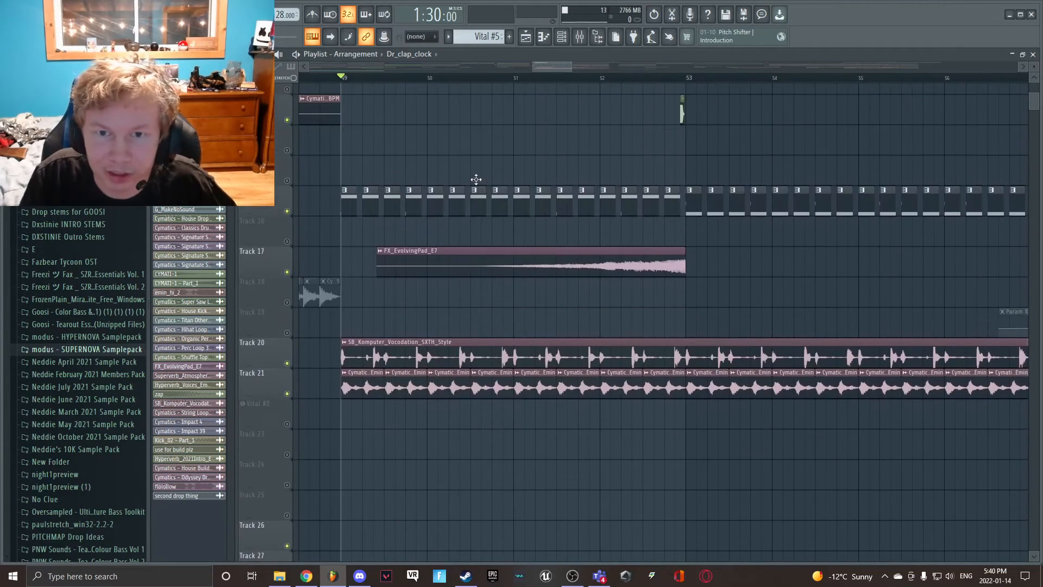
scroll(476, 179, "up", 10)
left_click(287, 108)
key("space")
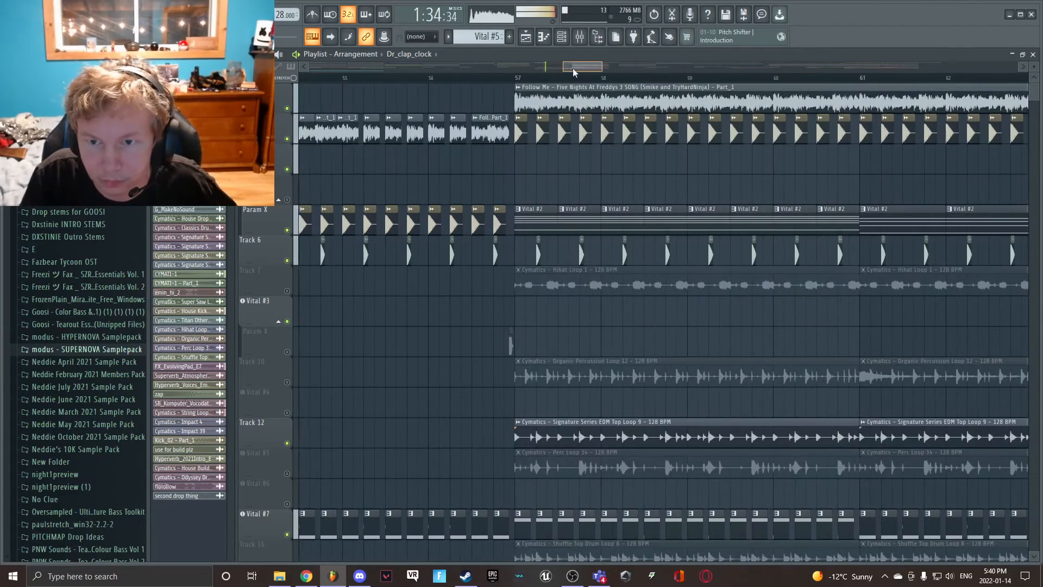
- Show the section around bar 57 during playback, and place the playback position just before bar 57
scroll(542, 131, "down", 4)
scroll(542, 131, "up", 4)
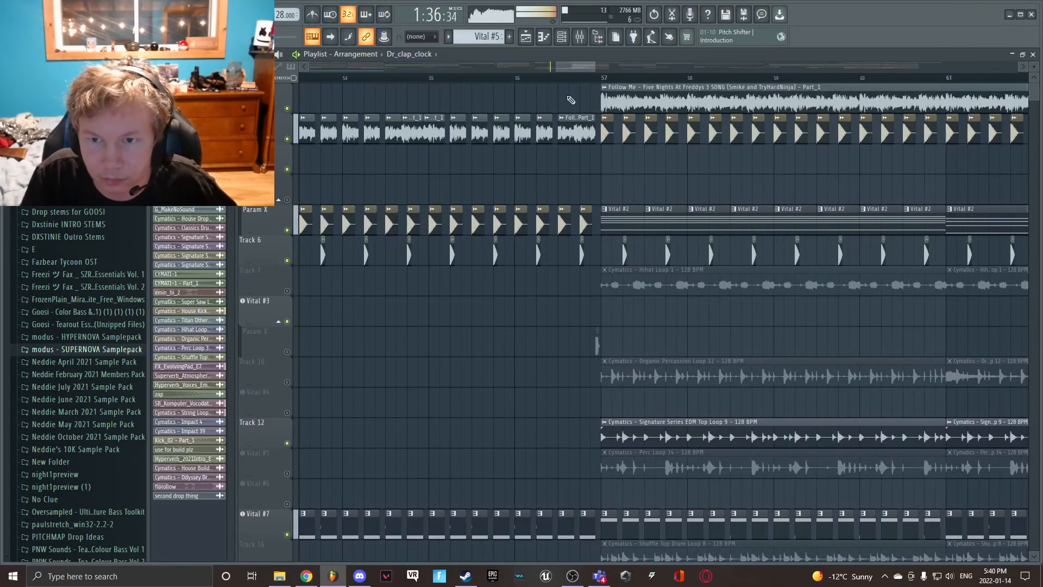
scroll(577, 155, "down", 6)
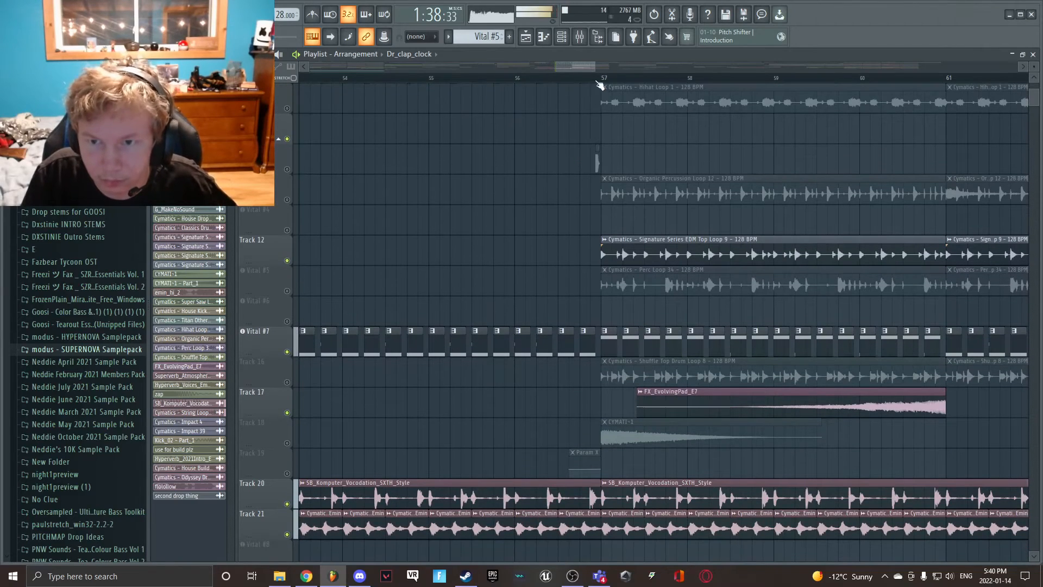
left_click_drag(595, 66, 617, 66)
key("space")
- Unmute Tracks 18 and 19, and mute Track 17 with the FX_EvolvingPad_E7 clip
scroll(591, 198, "down", 4)
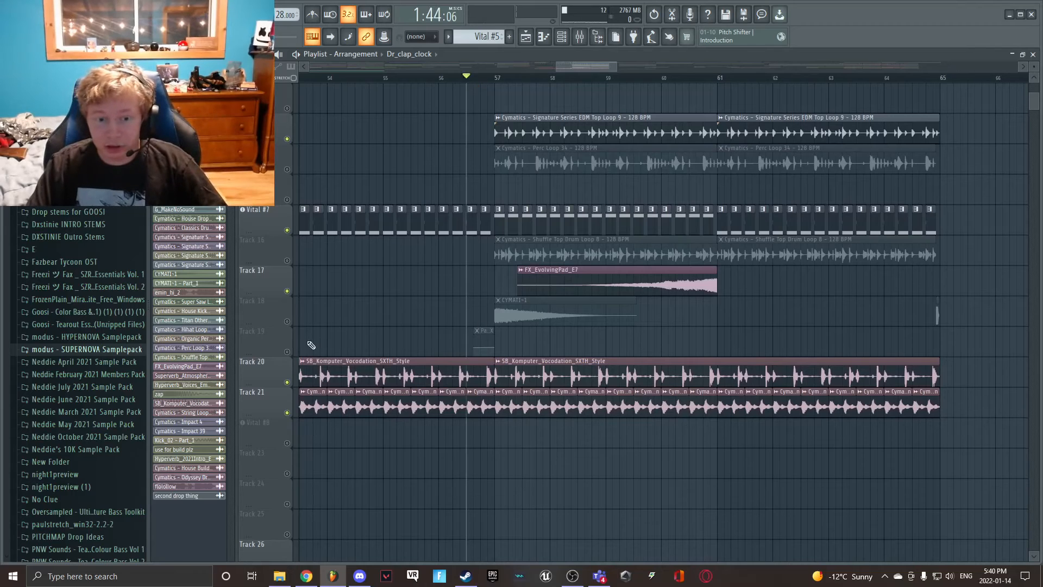
left_click(287, 321)
left_click(287, 291)
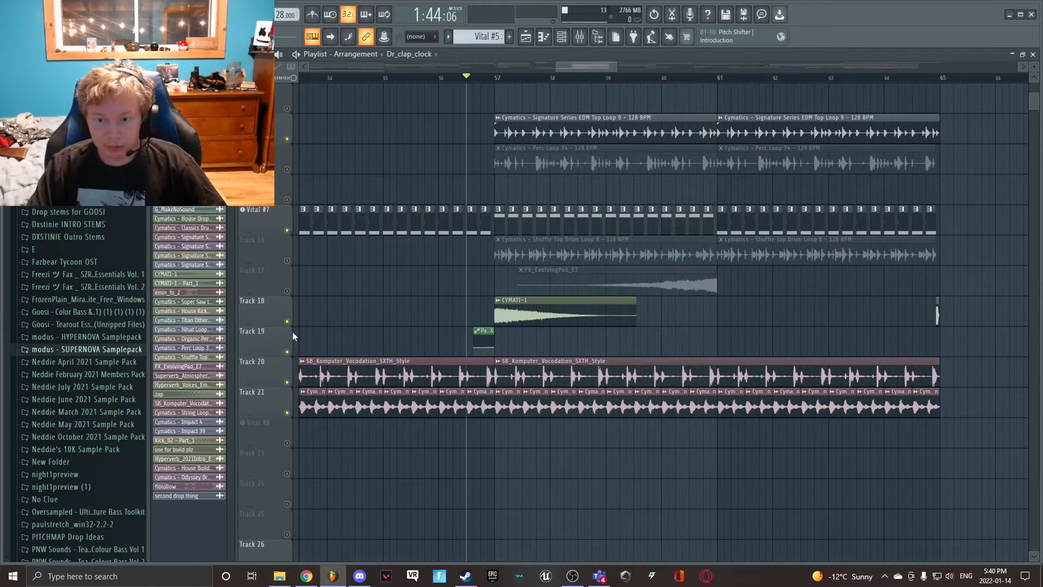
- Play into bar 57, mute the first track holding the Follow Me song Part_1 clip, and replay the transition
scroll(527, 330, "up", 8)
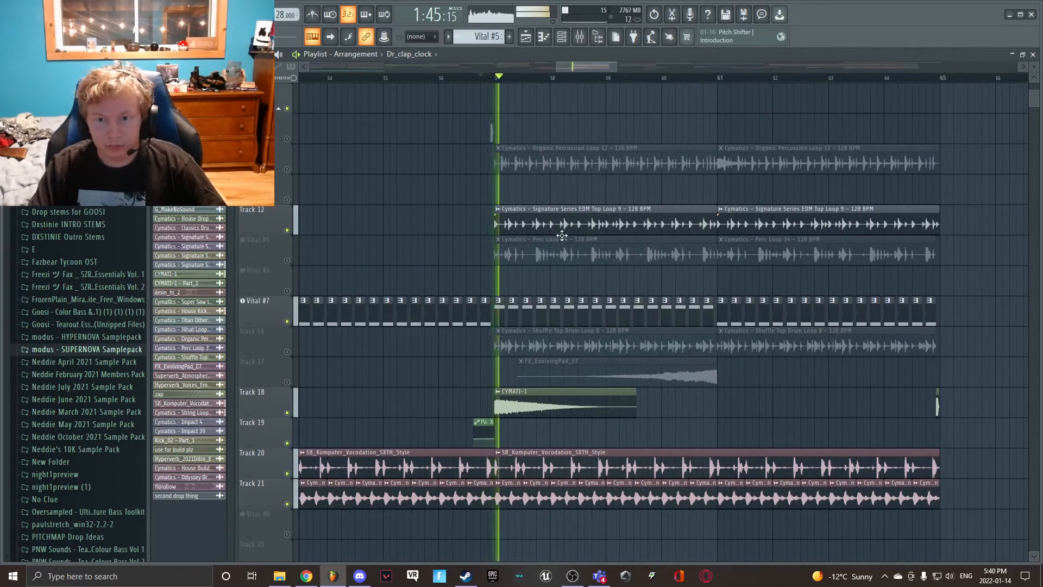
scroll(526, 329, "up", 2)
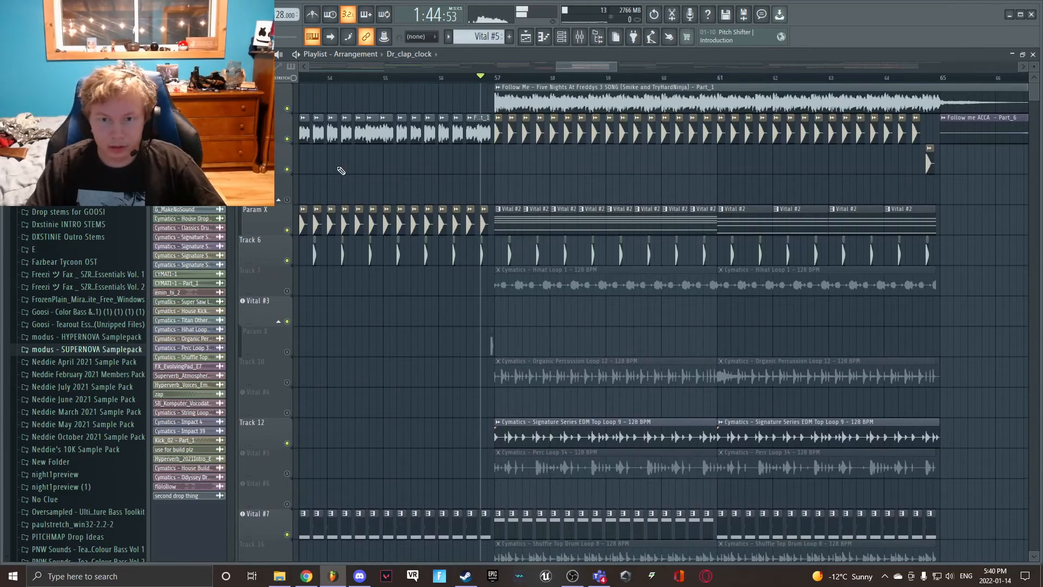
left_click(288, 109)
scroll(357, 272, "down", 4)
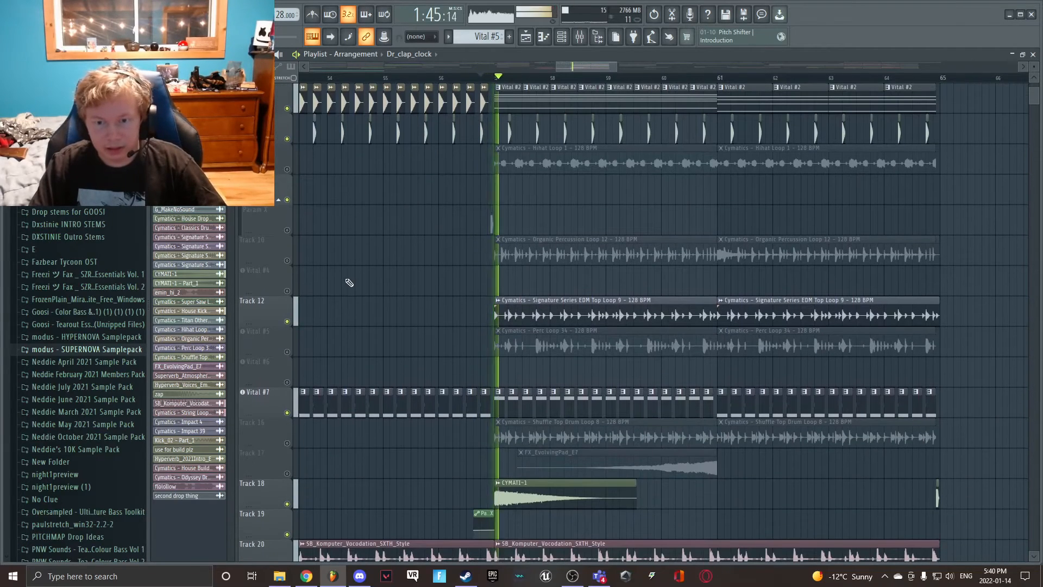
- During playback, unmute the percussion, hihat and shuffle loops on Tracks 7, 10, 16 and Vital #5, plus the evolving pad on Track 17
left_click(286, 352)
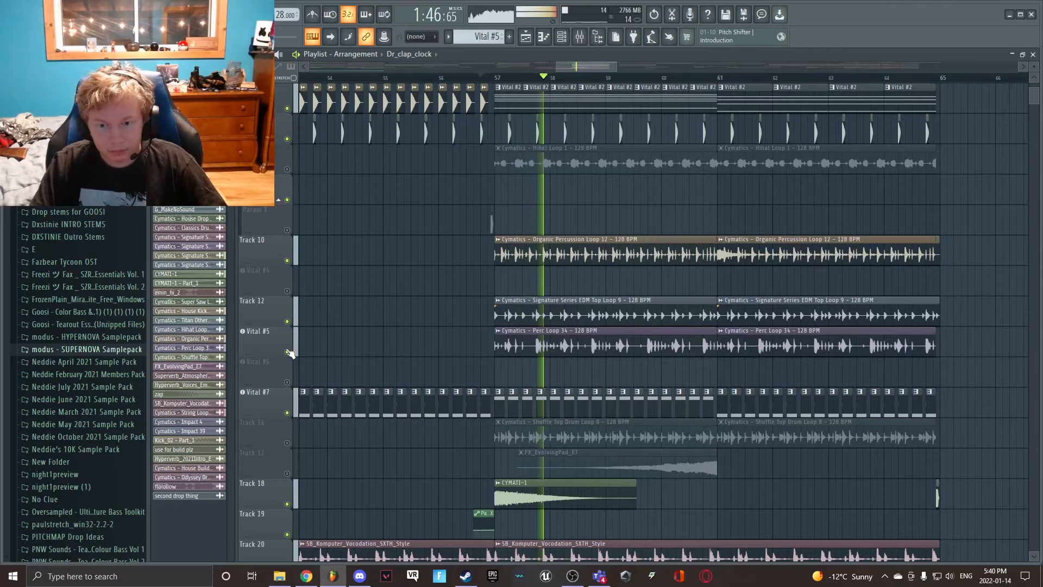
left_click(287, 442)
left_click(287, 474)
scroll(354, 431, "up", 3)
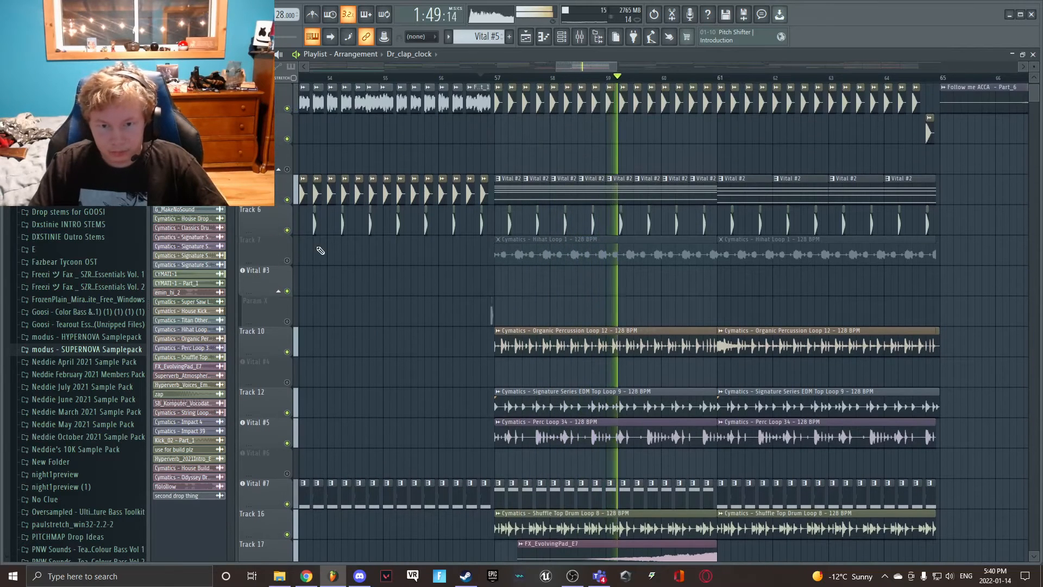
scroll(538, 284, "down", 4)
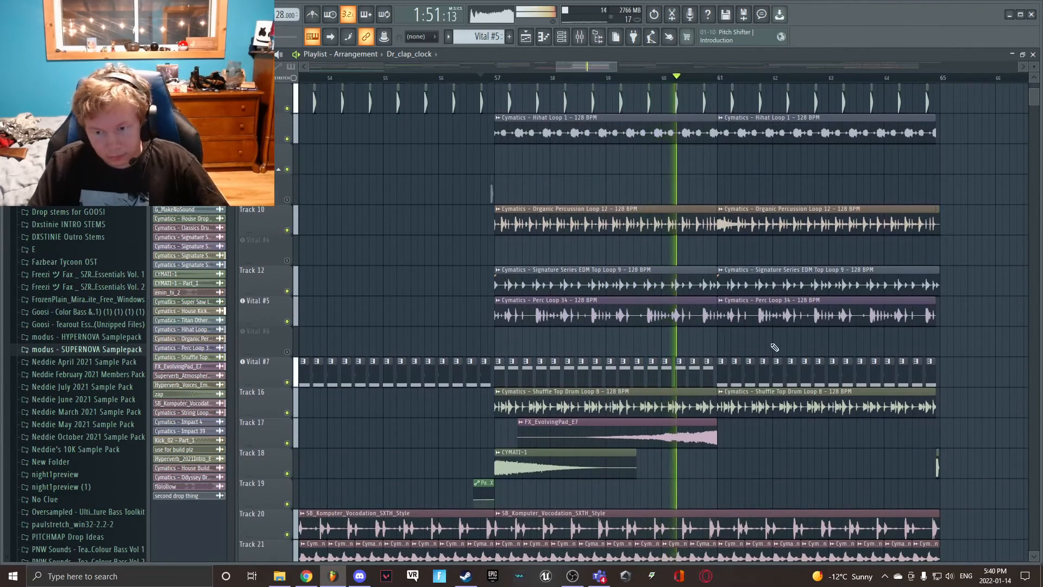
- Show the end of the section around bar 65, stop playback, and place the playback position at bar 67
scroll(782, 349, "down", 3)
scroll(787, 343, "up", 8)
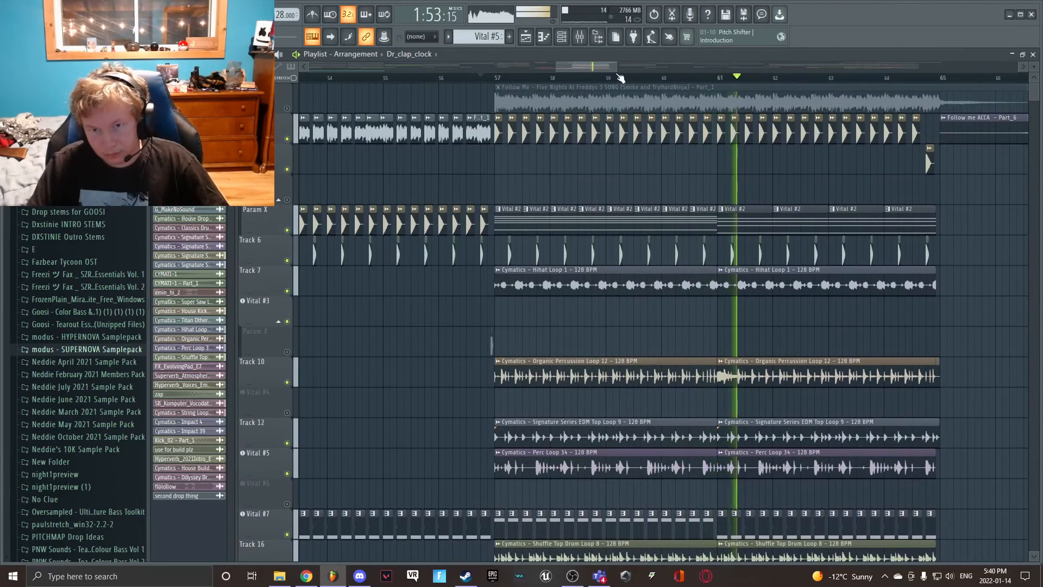
left_click_drag(596, 66, 630, 66)
key("space")
scroll(602, 176, "down", 1)
scroll(602, 176, "up", 1)
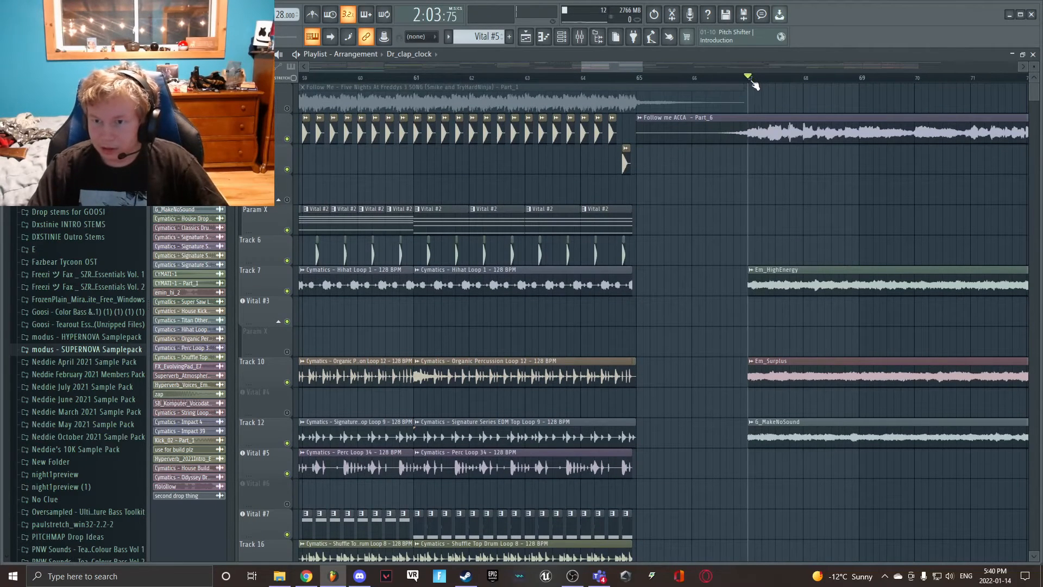
- Mute the Follow me ACCA vocal track and unmute Vital #8 for the section after bar 67
left_click(286, 138)
left_click_drag(608, 66, 646, 68)
scroll(611, 195, "down", 11)
left_click(288, 413)
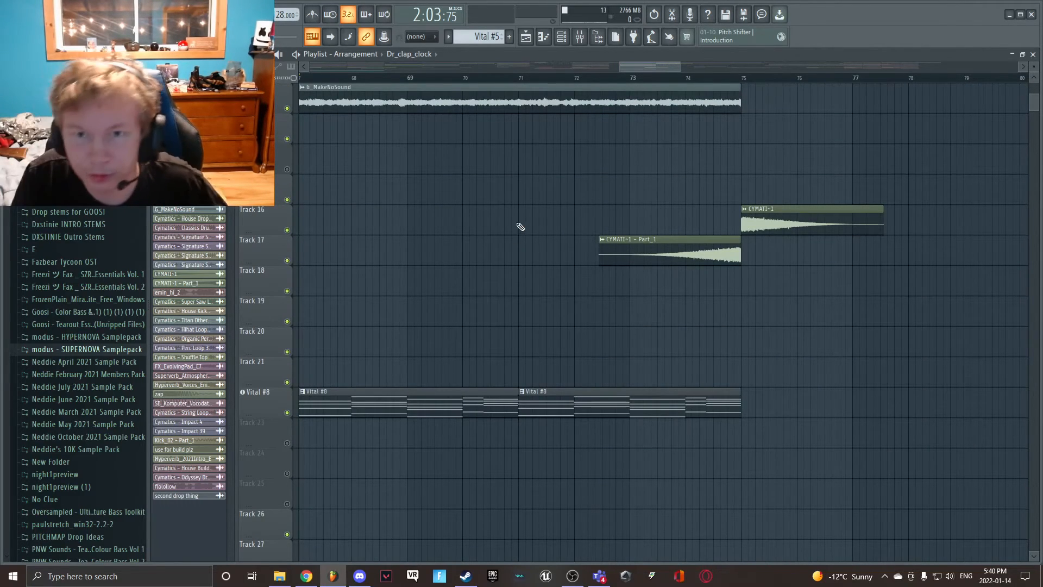
- Play the section from bar 67 and show its Em_HighEnergy, Em_Surplus, G_MakeNoSound, CYMATI-1 and Vital #8 clips
left_click_drag(635, 67, 630, 71)
scroll(614, 296, "up", 9)
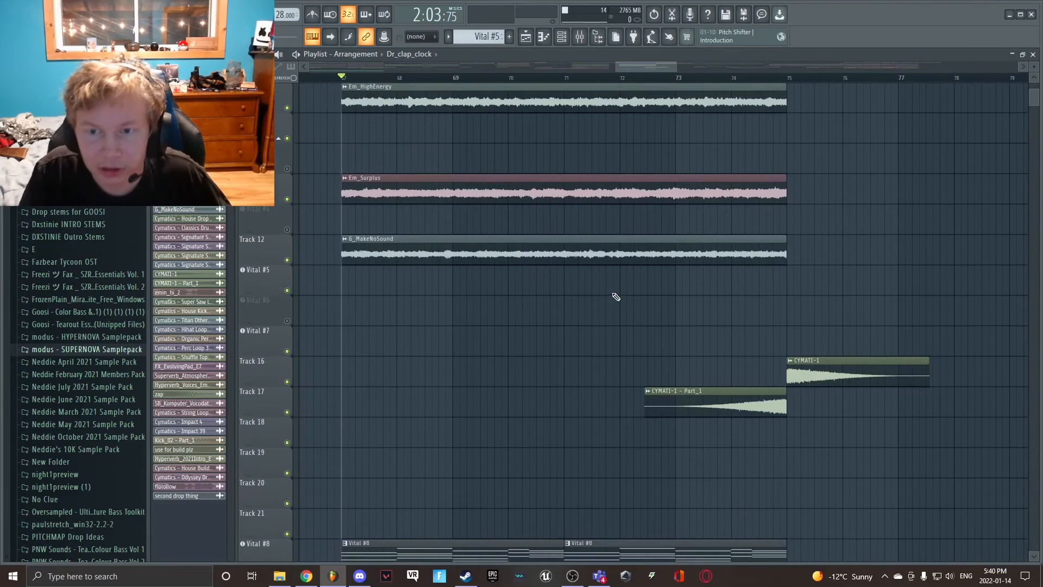
scroll(615, 296, "down", 3)
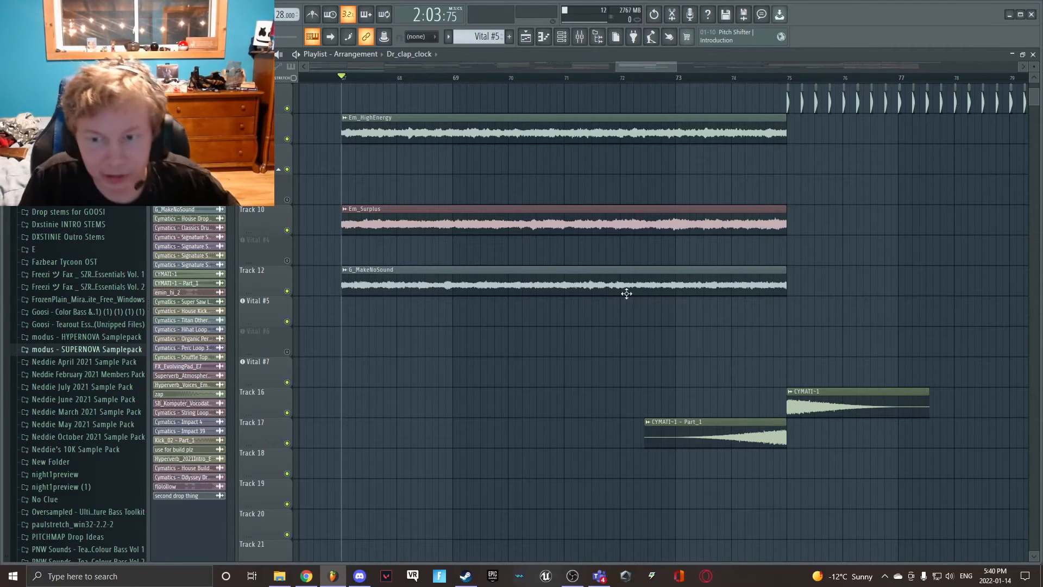
scroll(621, 318, "up", 4)
key("space")
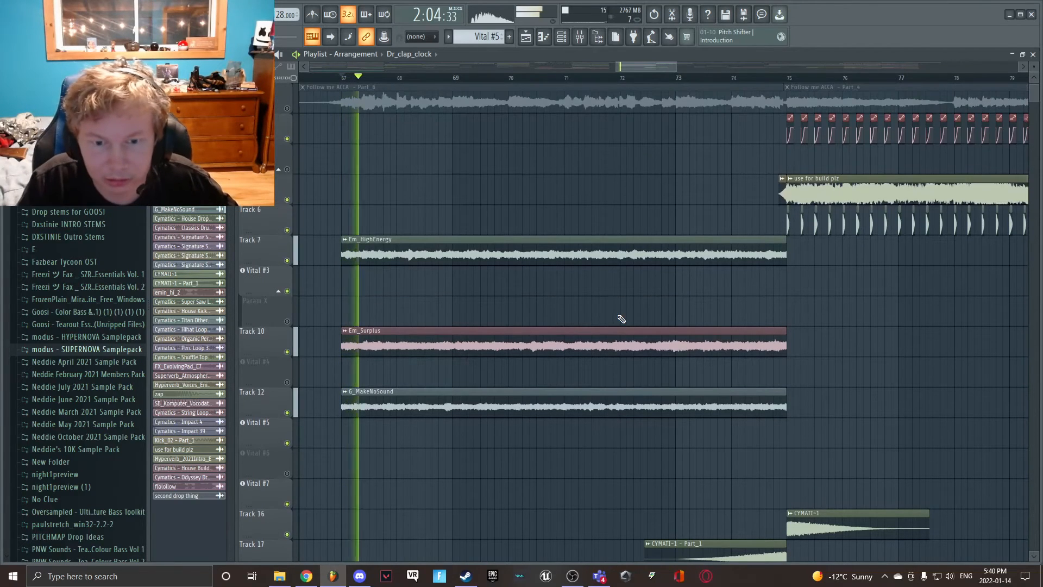
scroll(622, 315, "down", 7)
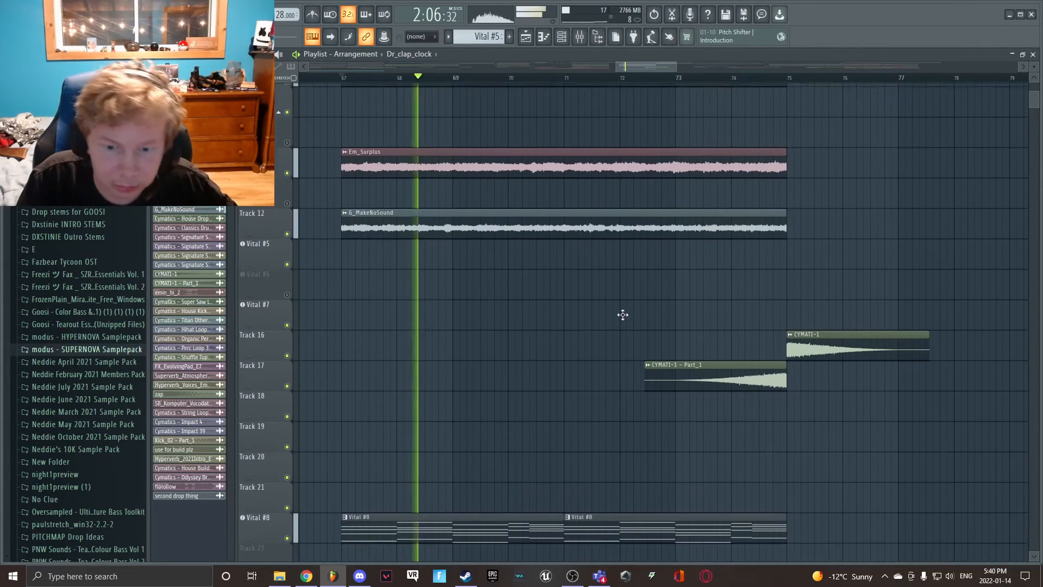
scroll(645, 367, "up", 3)
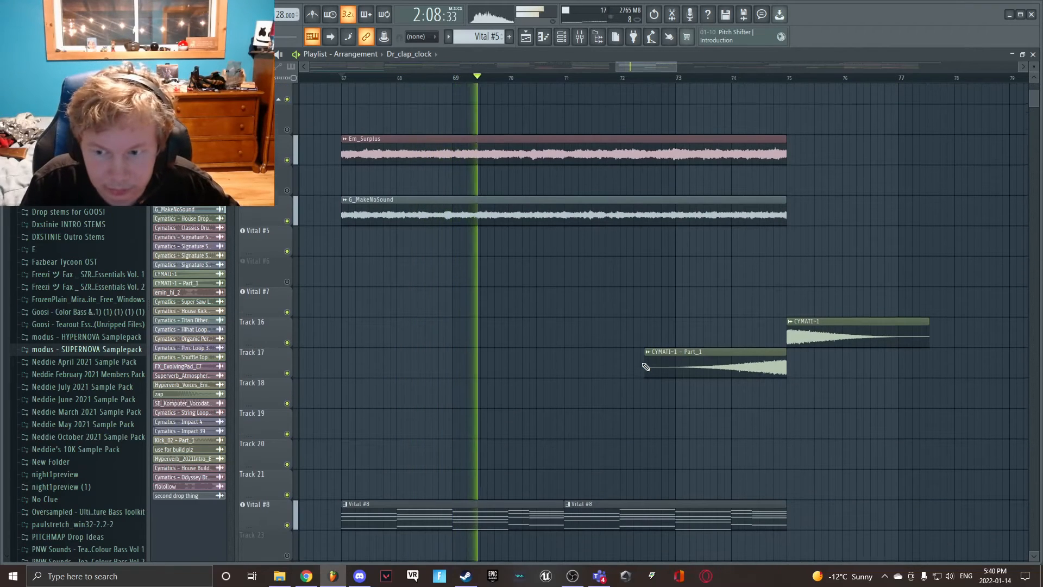
scroll(645, 366, "up", 5)
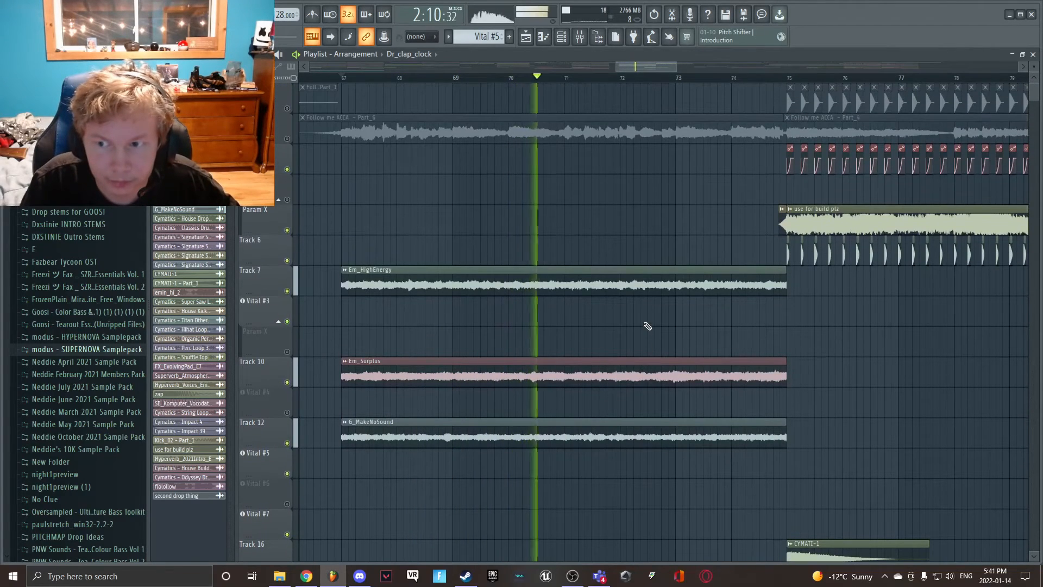
- Stop playback near bar 75 and point out the CYMATI-1 - Part_1 riser on Track 17 leading into that bar
left_click_drag(641, 67, 658, 69)
key("space")
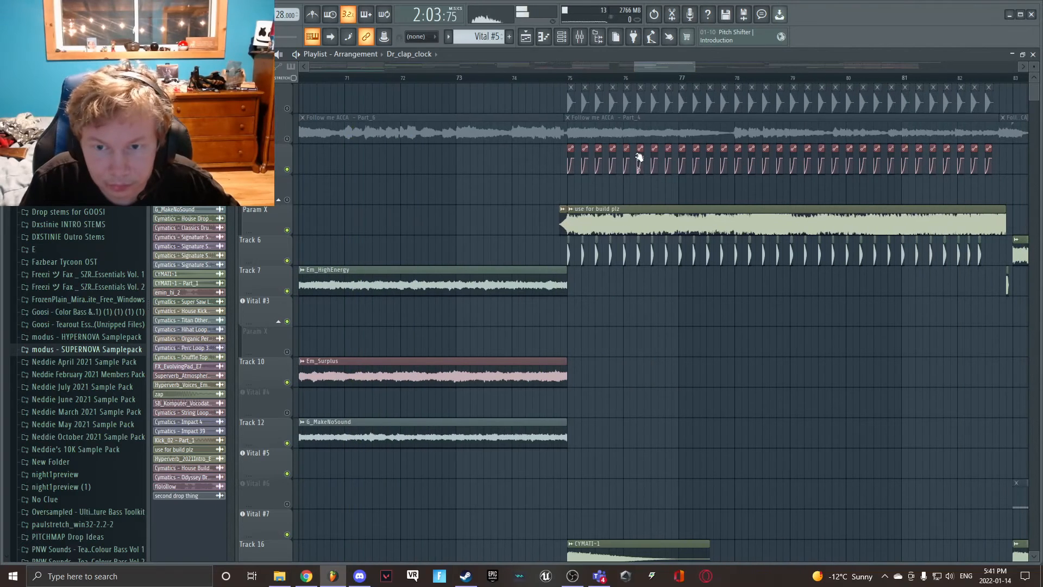
scroll(598, 141, "down", 4)
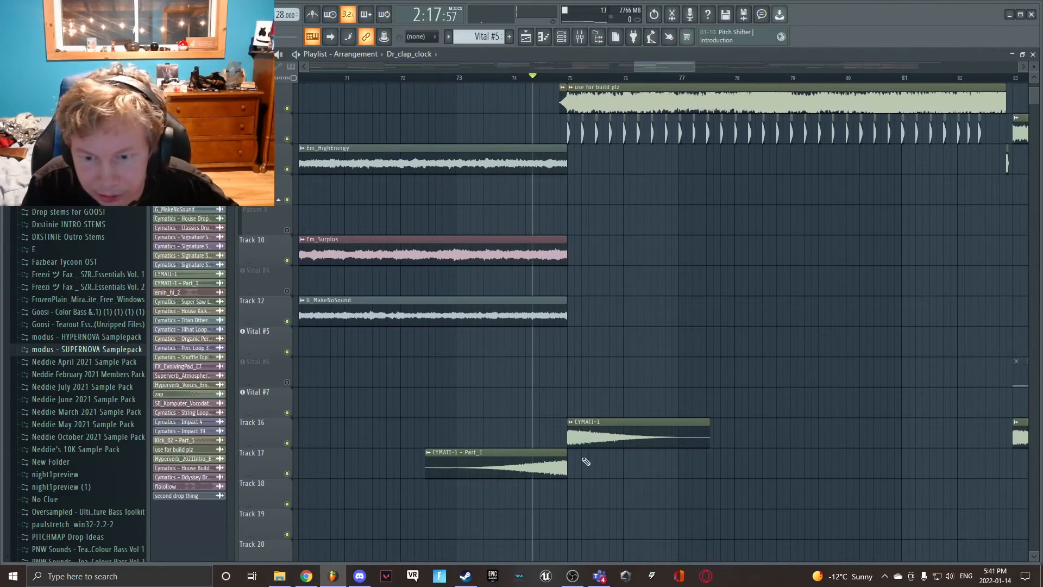
left_click(540, 464)
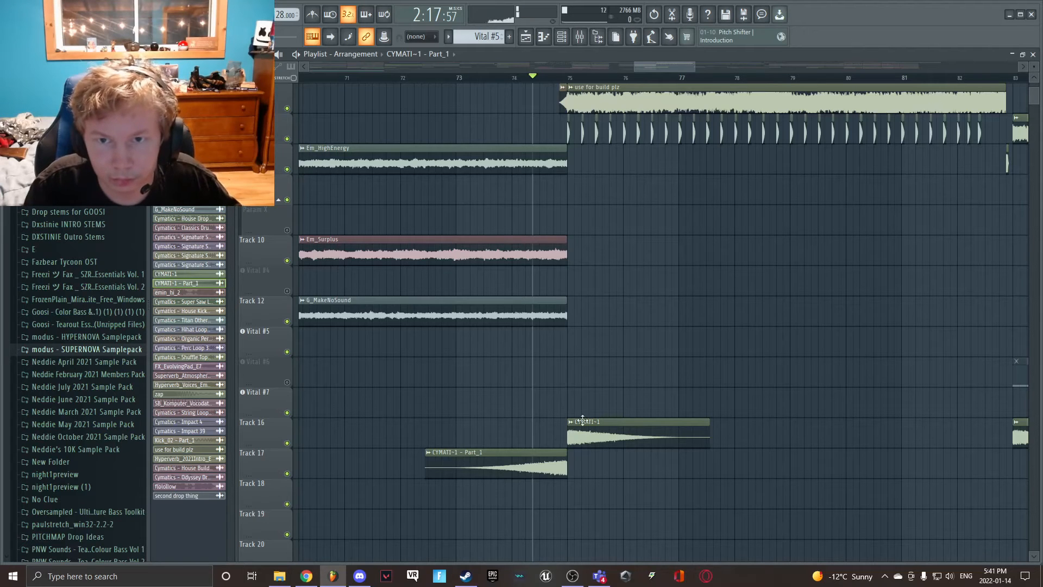
- Place the playback position at bar 75, unmute the first playlist track, and play the build-up through about bar 80
scroll(598, 417, "up", 4)
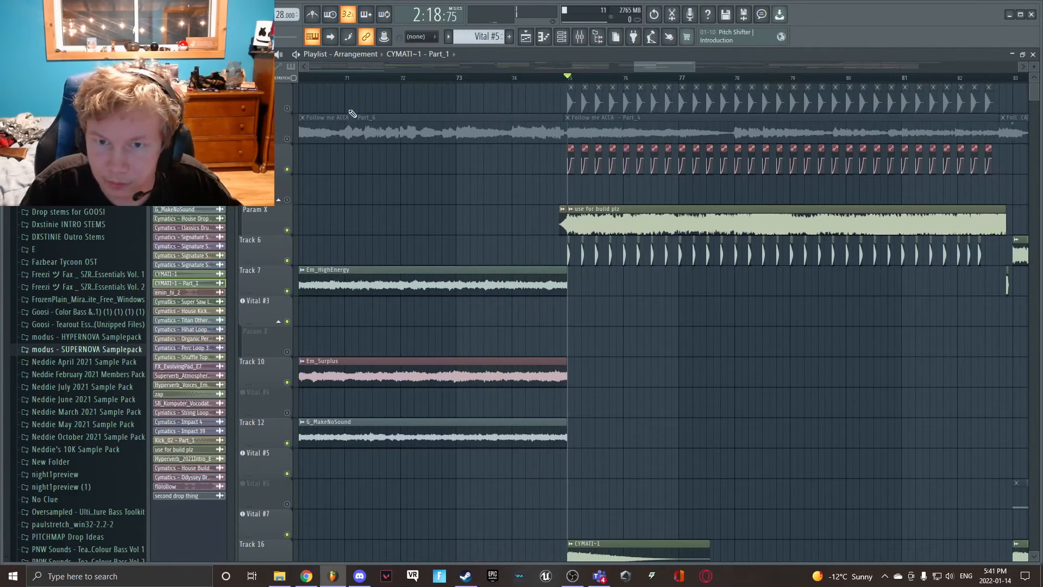
scroll(679, 270, "down", 5)
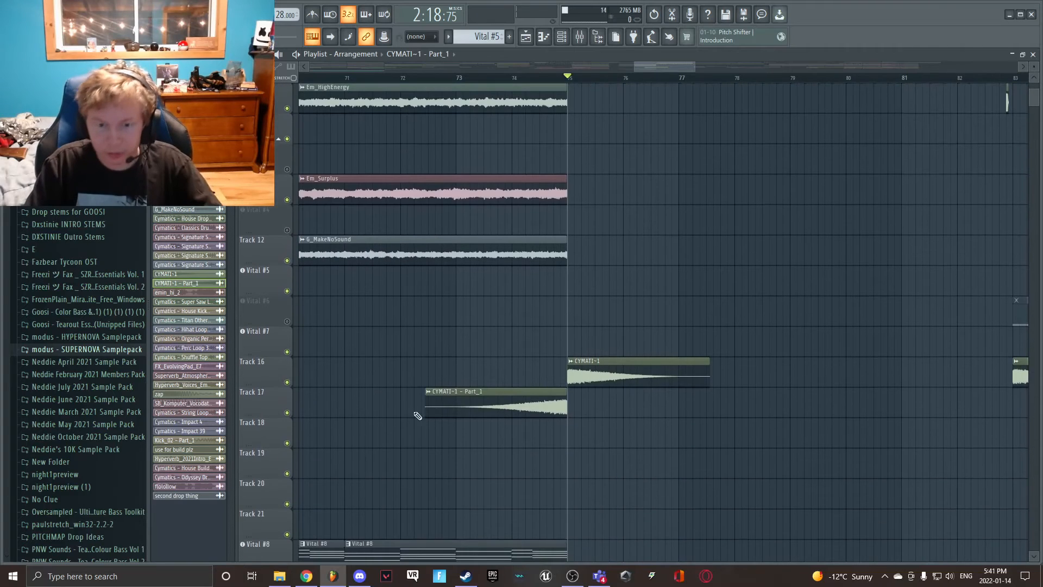
scroll(682, 330, "up", 5)
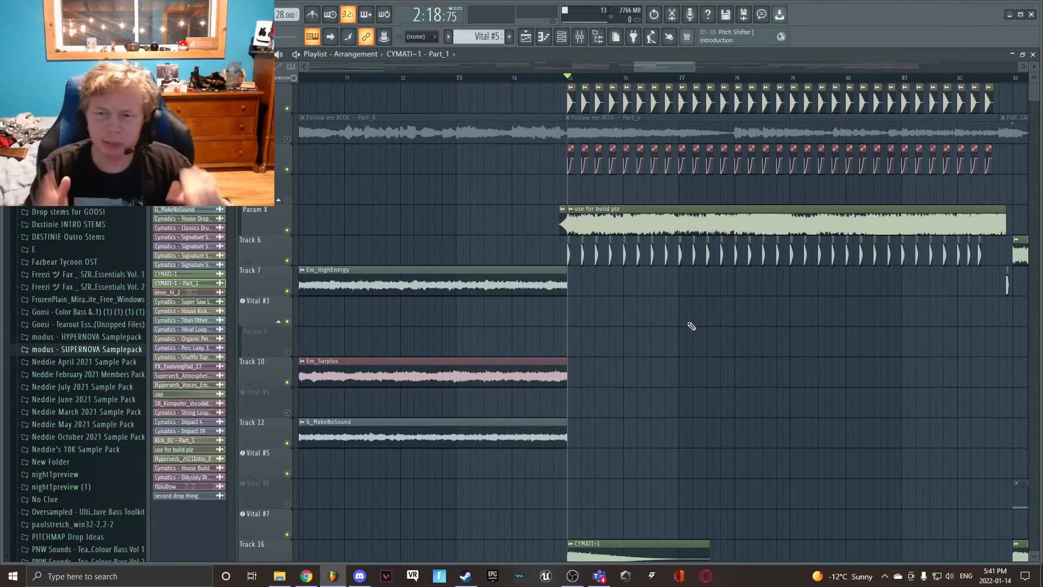
scroll(660, 65, "down", 3)
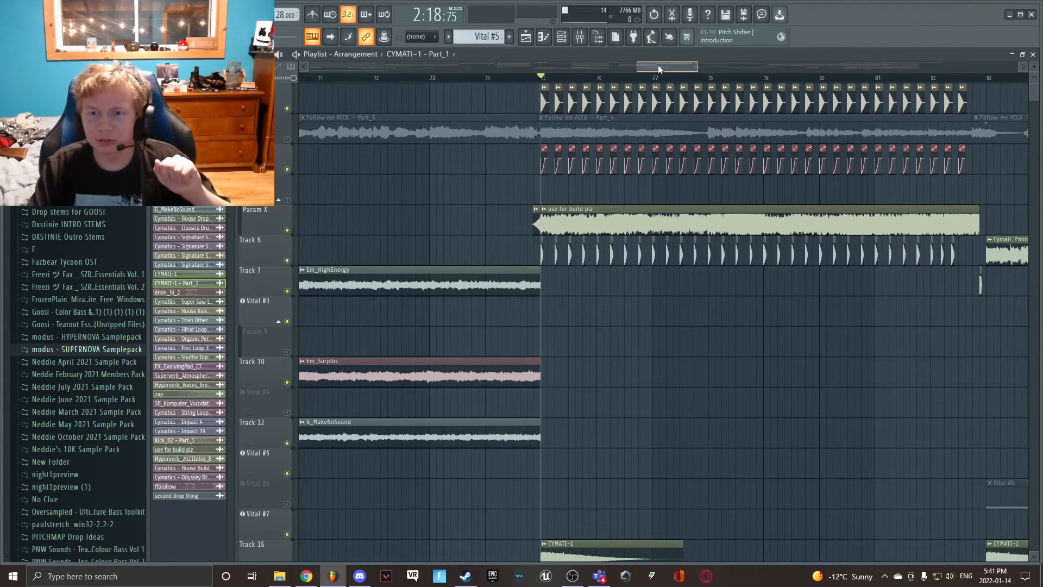
left_click_drag(706, 66, 692, 68)
key("space")
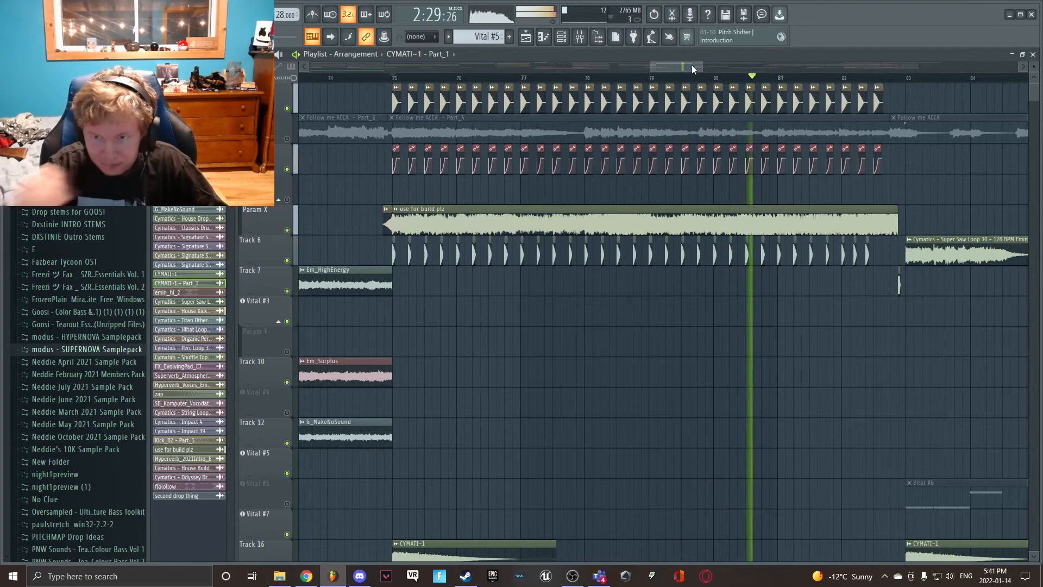
key("space")
- Place the playback position at bar 83 and select the Cymatics - Super Saw Loop 30 clip on Track 6
left_click_drag(694, 69, 722, 68)
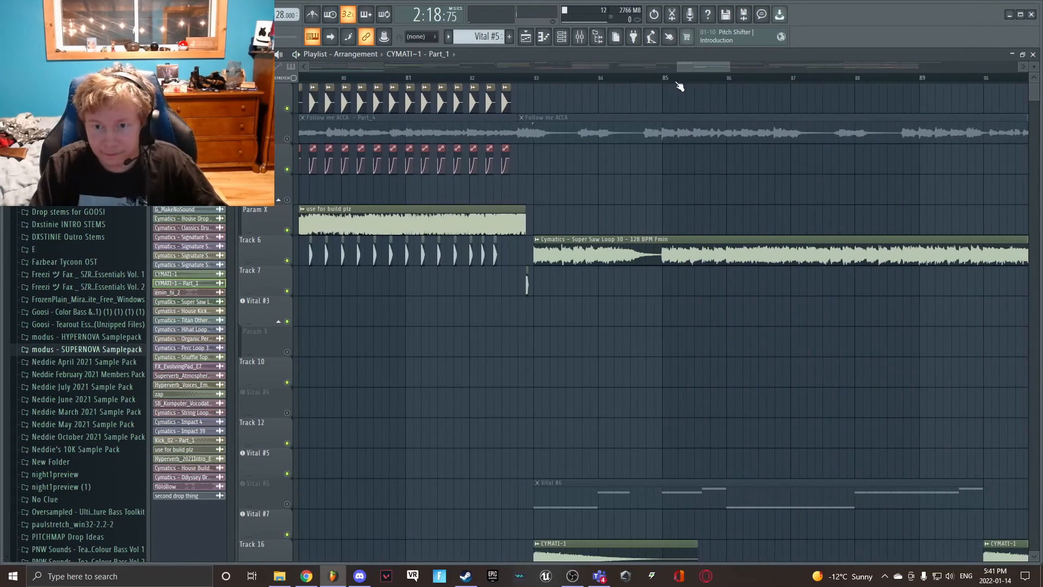
scroll(546, 86, "down", 2)
scroll(537, 114, "down", 3)
scroll(541, 107, "down", 1)
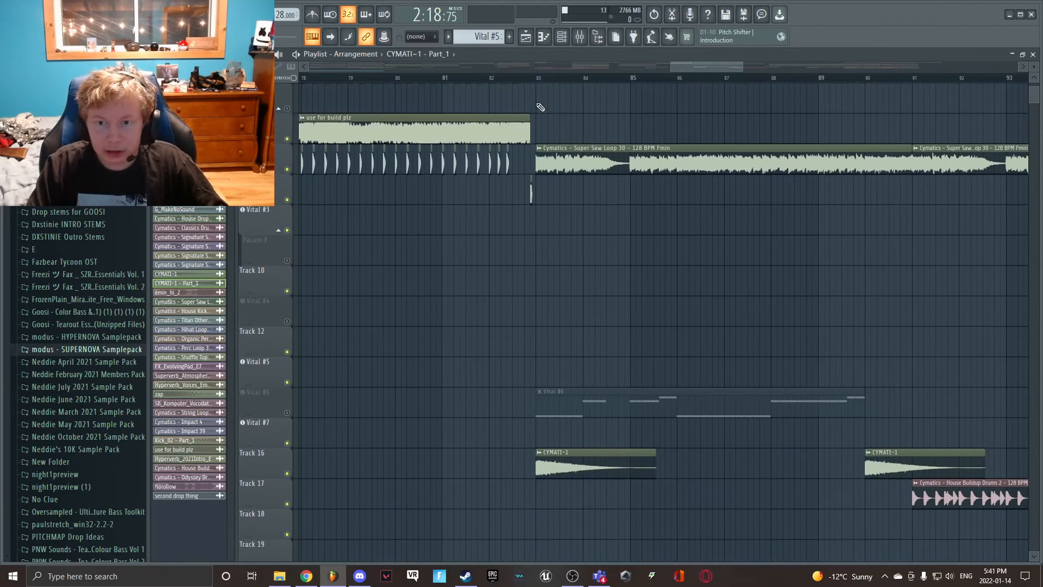
left_click(536, 79)
left_click(621, 146)
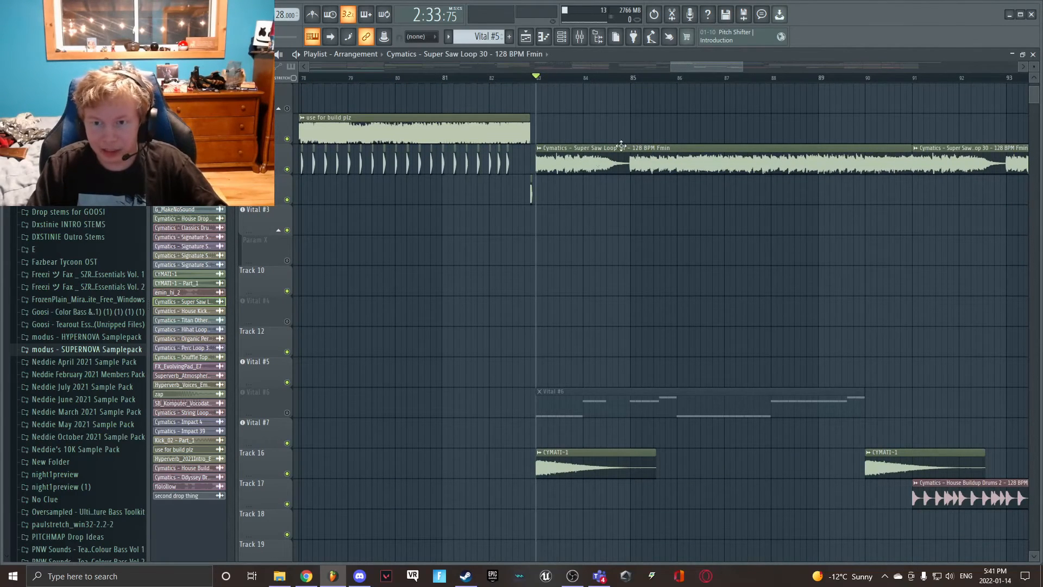
- Play the second drop from bar 99 with its "second drop thing" and percussion loop clips, and stop playback
left_click_drag(689, 67, 745, 69)
key("space")
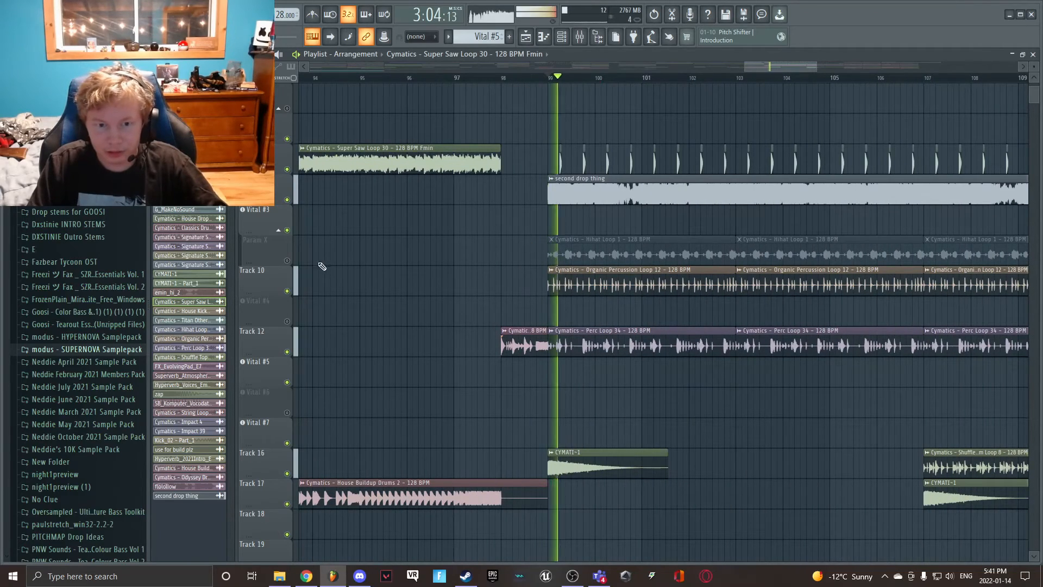
scroll(484, 285, "up", 3)
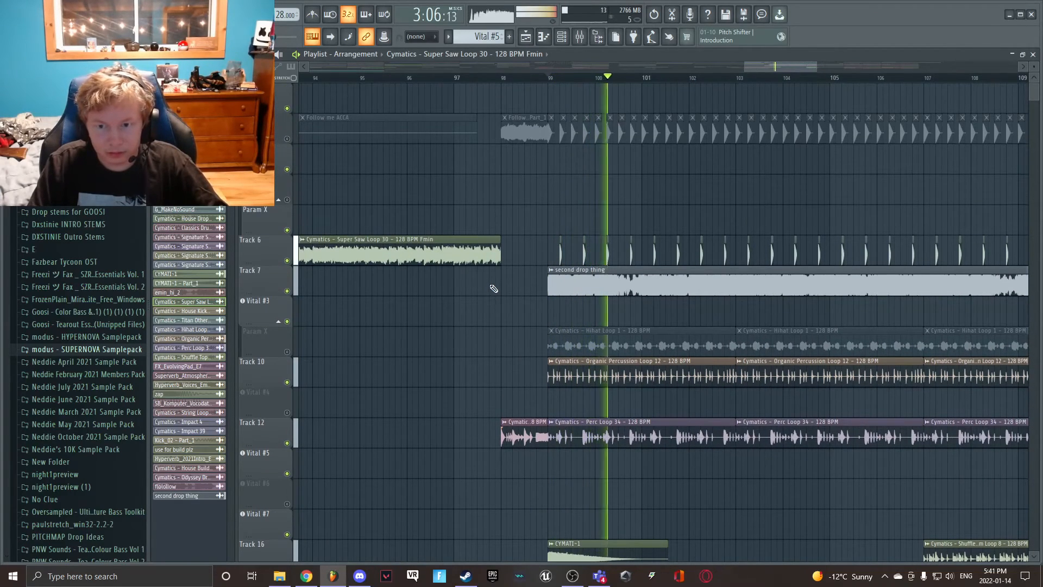
key("space")
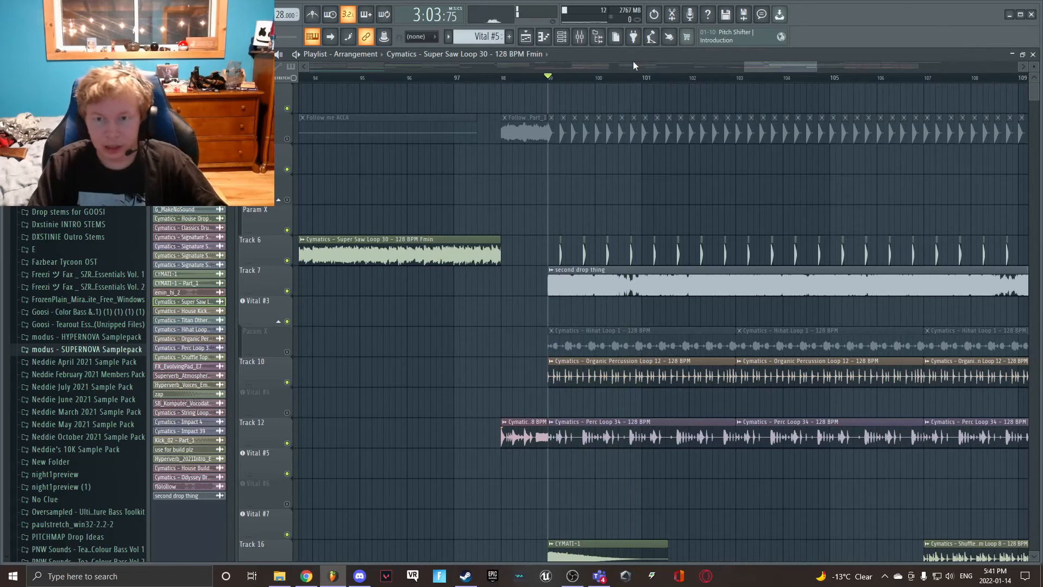
- Show the rest of the second drop, place the playback position at bar 115, and display the final section's clips
left_click_drag(772, 67, 785, 187)
scroll(784, 186, "down", 5)
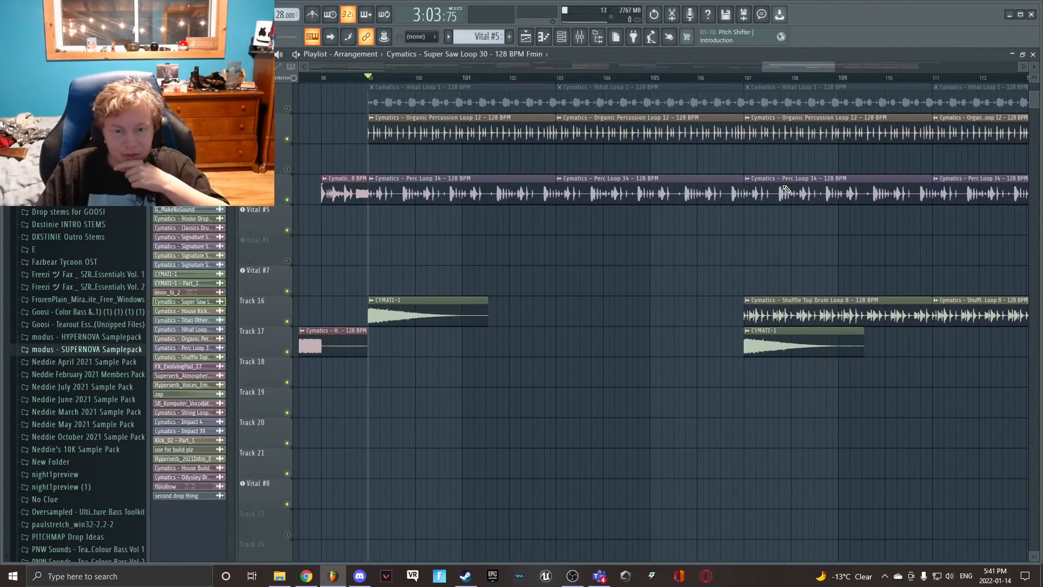
left_click_drag(786, 64, 925, 68)
scroll(470, 275, "up", 9)
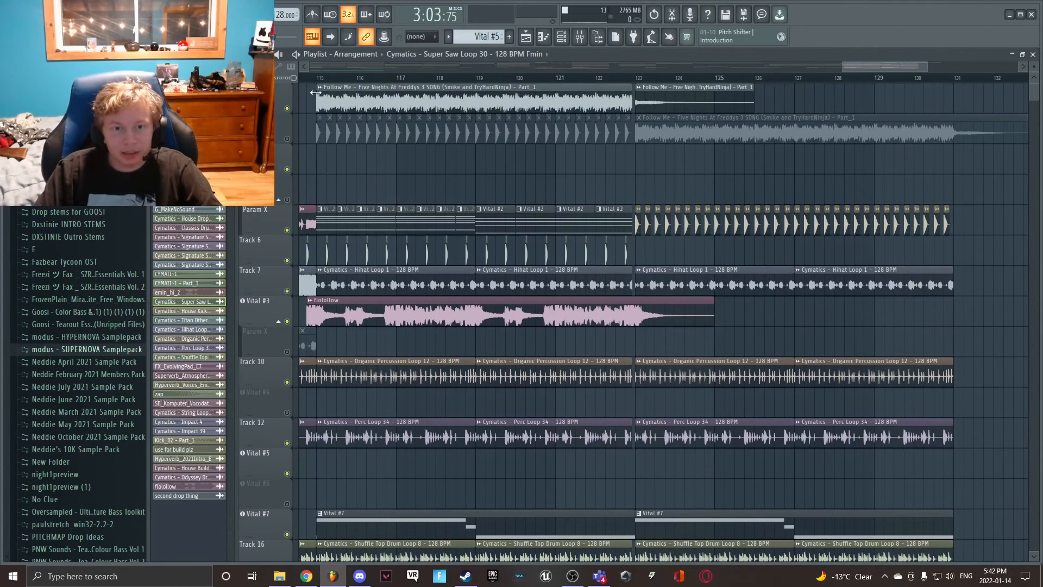
left_click(316, 95)
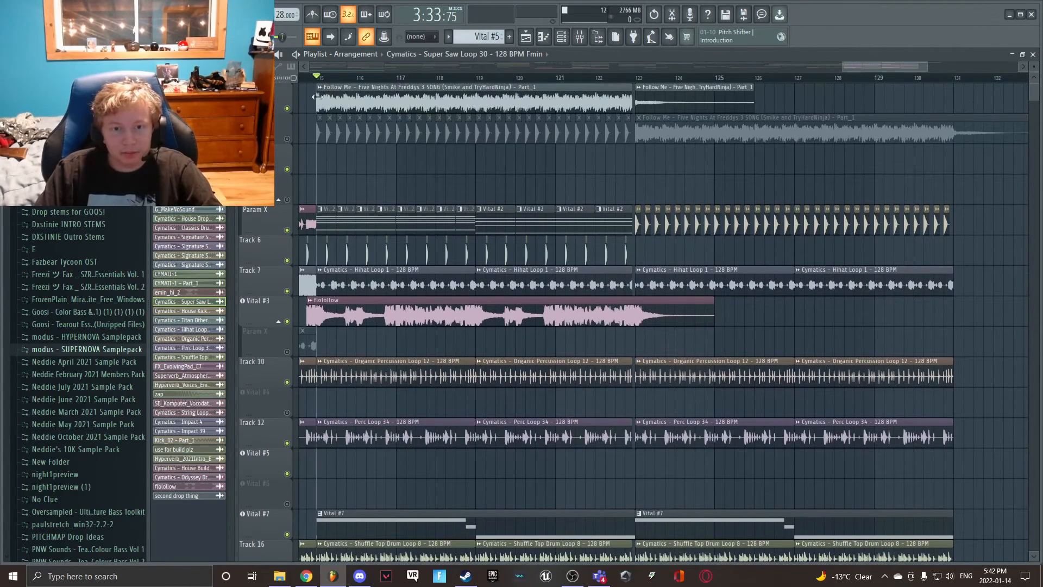
scroll(345, 264, "down", 7)
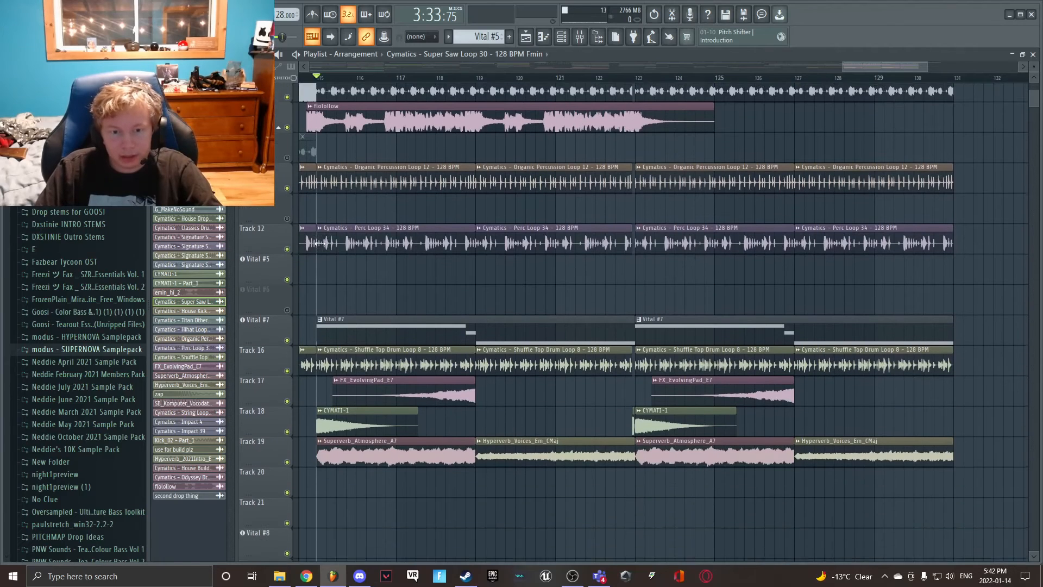
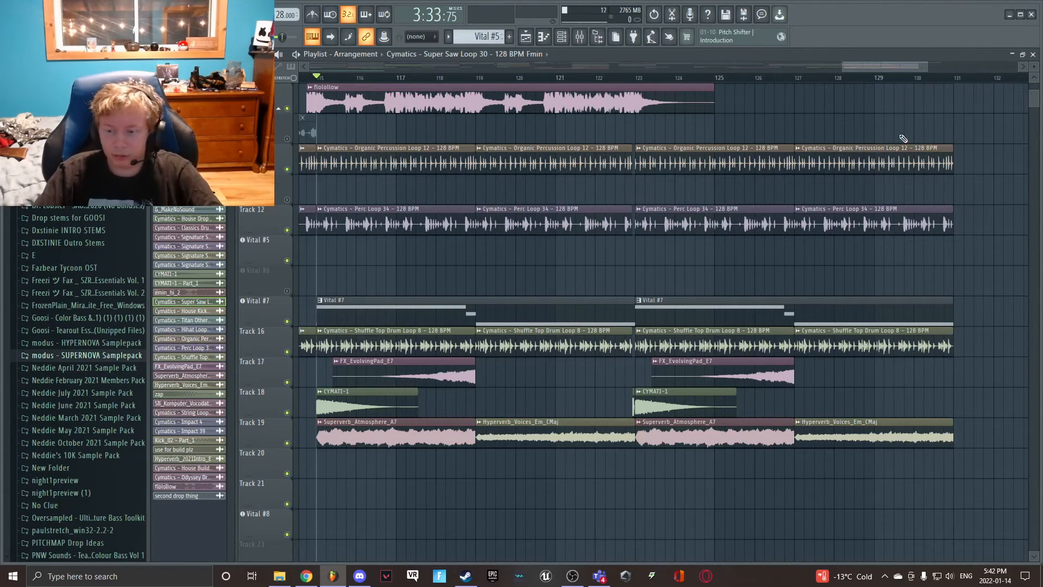
- Select the first Vital #7 clip and mute the first playlist track and the Vital #3 track
mouse_move(827, 577)
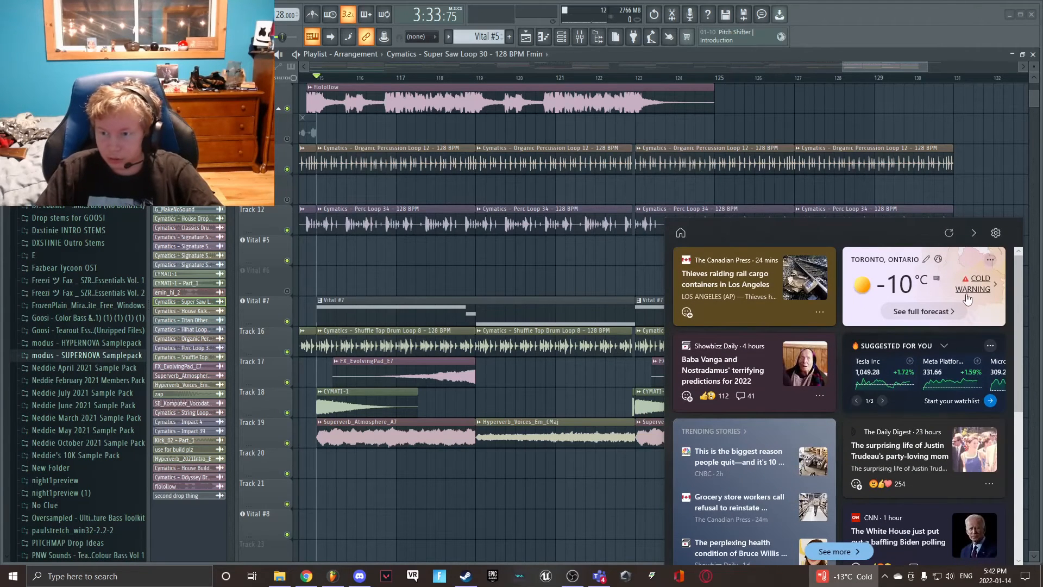
left_click(763, 317)
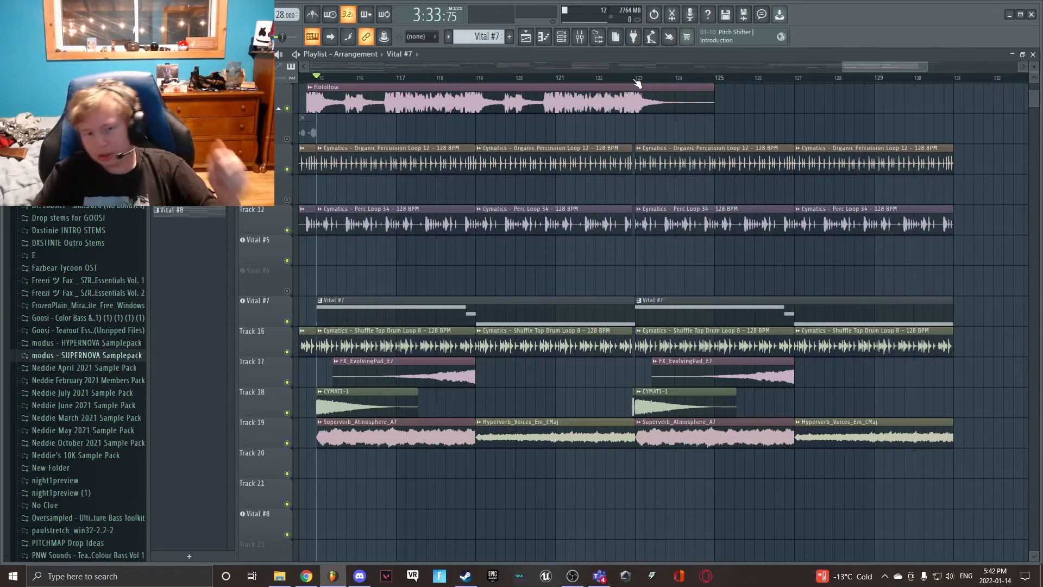
scroll(365, 219, "up", 4)
left_click(287, 108)
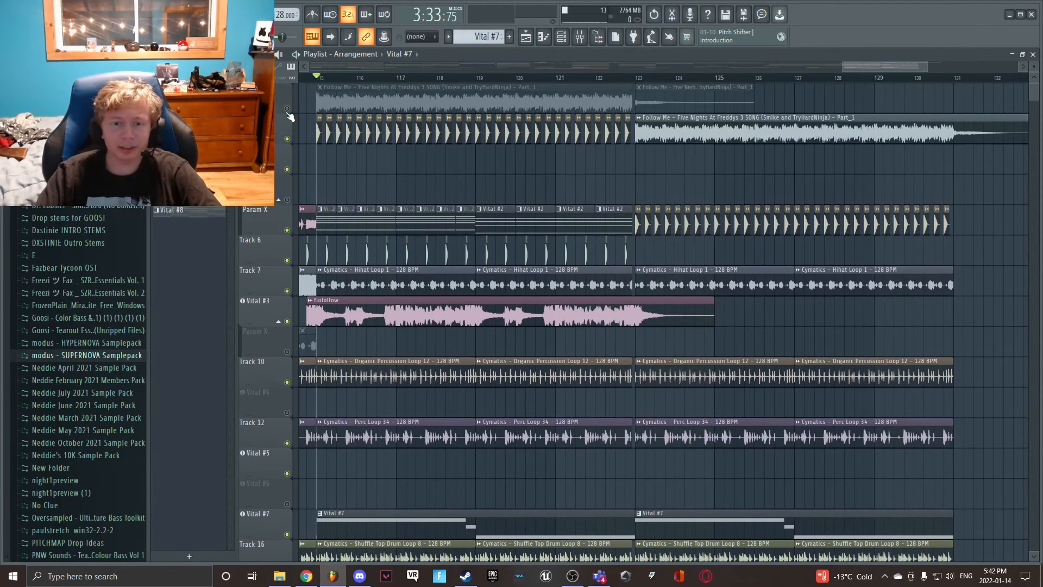
left_click(287, 321)
- Play the final section from bar 115 to about bar 119, selecting the Superverb_Atmosphere_A7 clip, and stop playback
key("space")
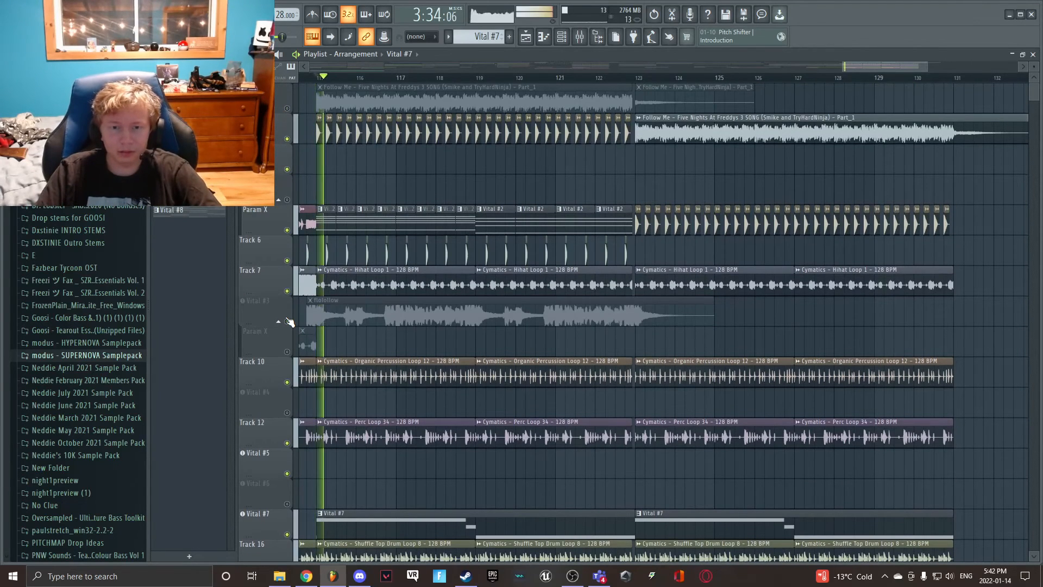
scroll(291, 315, "down", 5)
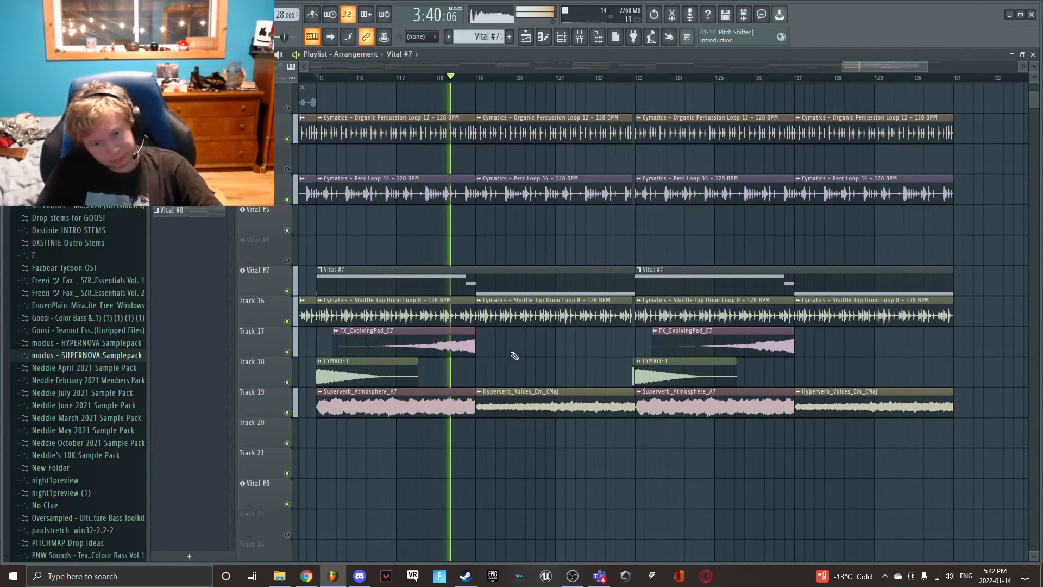
left_click(451, 397)
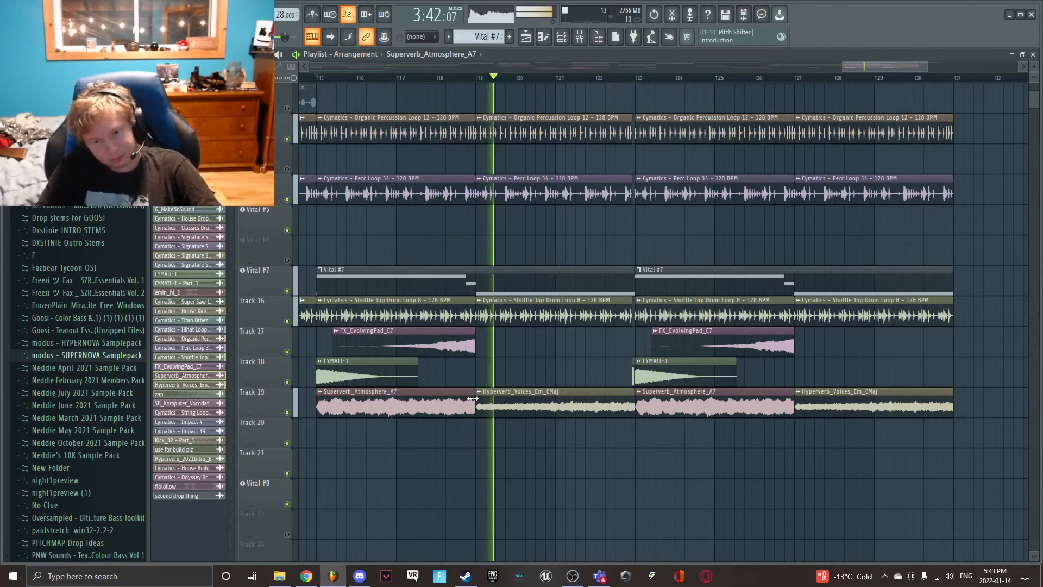
key("space")
- Select the Hyperverb_Voices_Em_CMaj clip on Track 19 and place the playback position just before bar 120
scroll(406, 221, "up", 5)
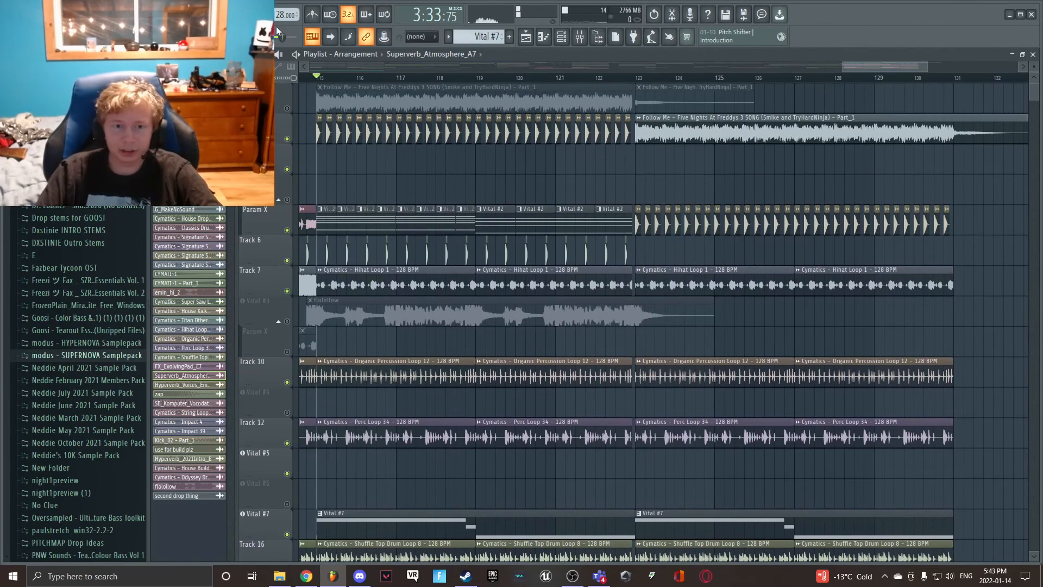
left_click(318, 81)
scroll(471, 377, "down", 5)
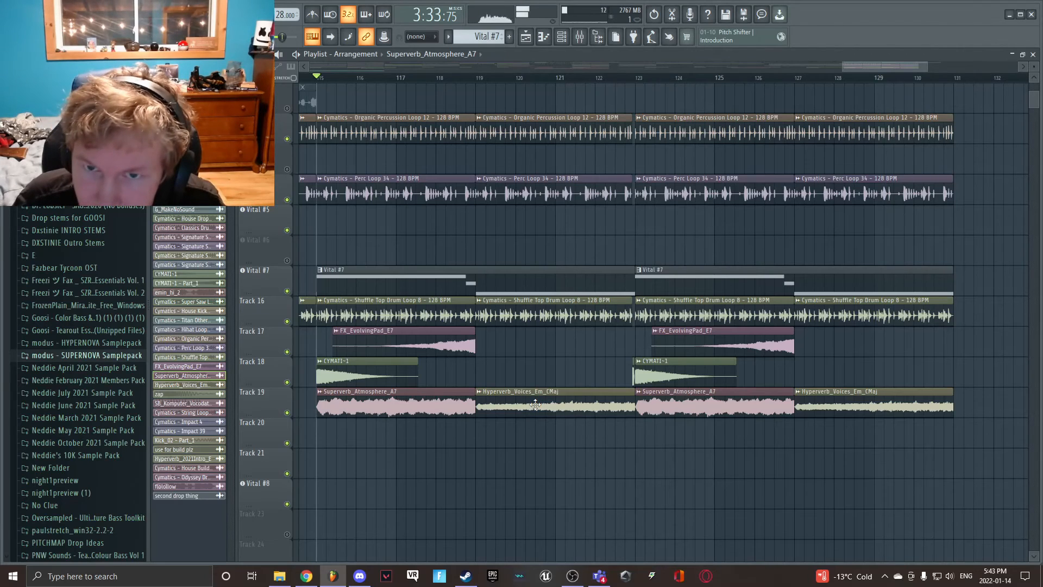
left_click(535, 405)
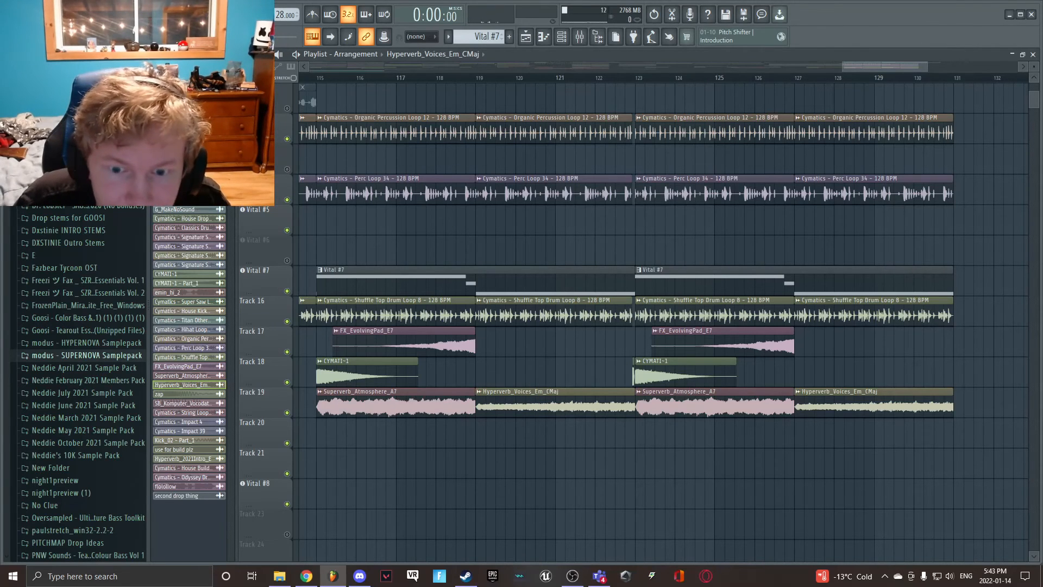
left_click(505, 79)
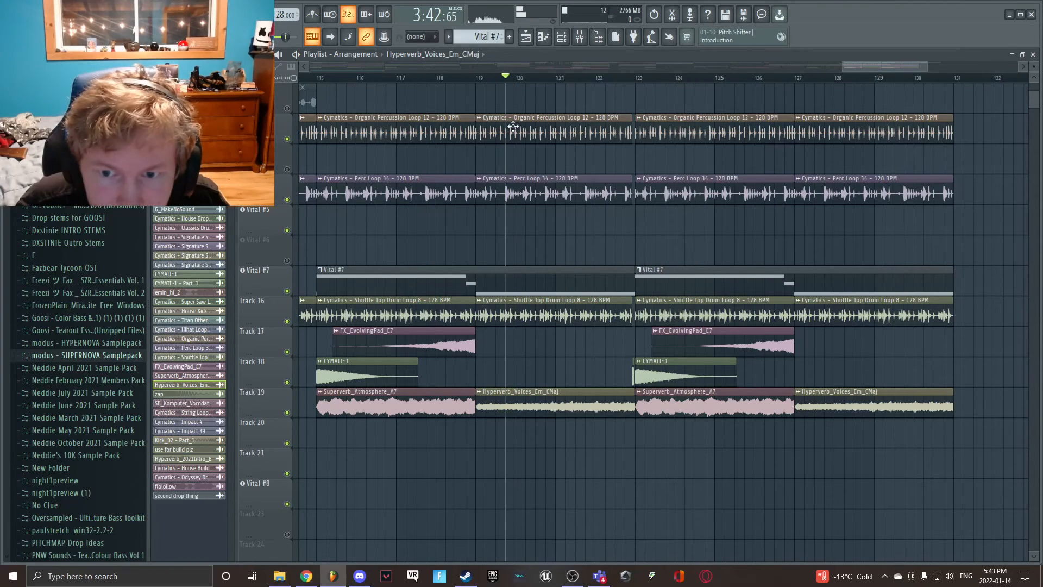
- Select the Superverb_Atmosphere_A7 clip, return the playback position to bar 115, and reselect the Hyperverb_Voices_Em_CMaj clip
scroll(513, 126, "up", 4)
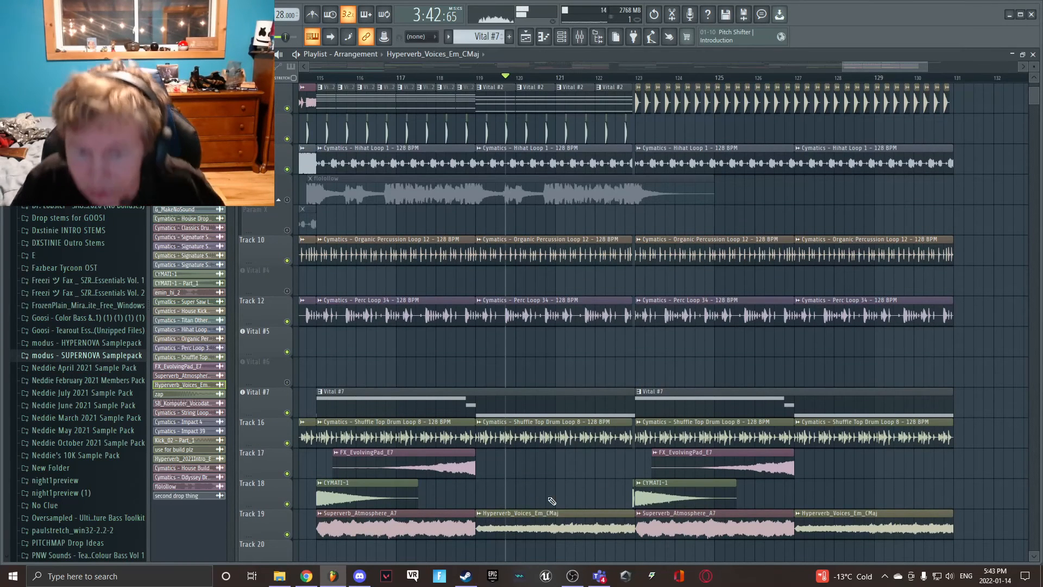
left_click(466, 516)
key("space")
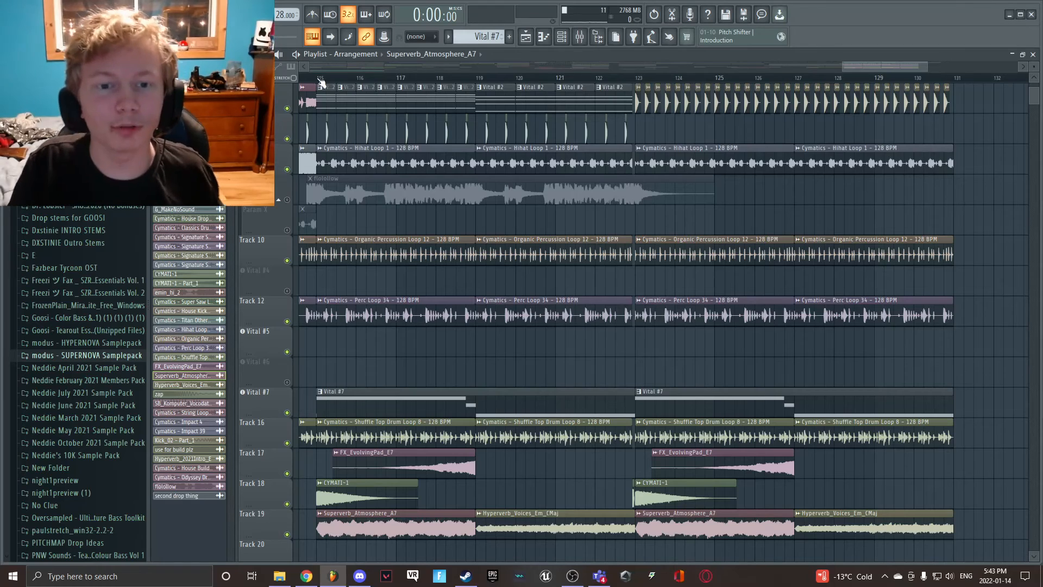
left_click(321, 80)
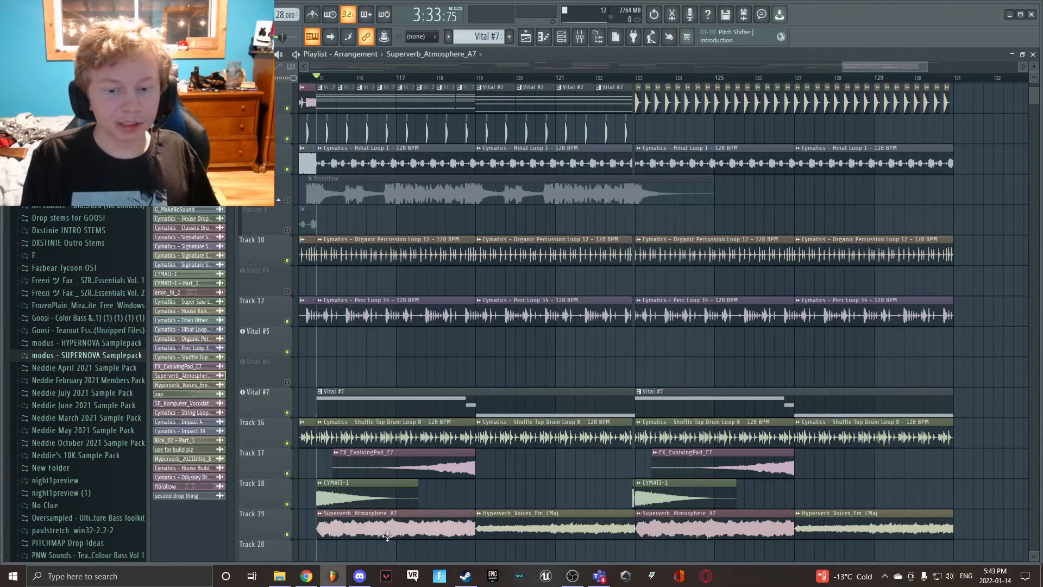
left_click(536, 531)
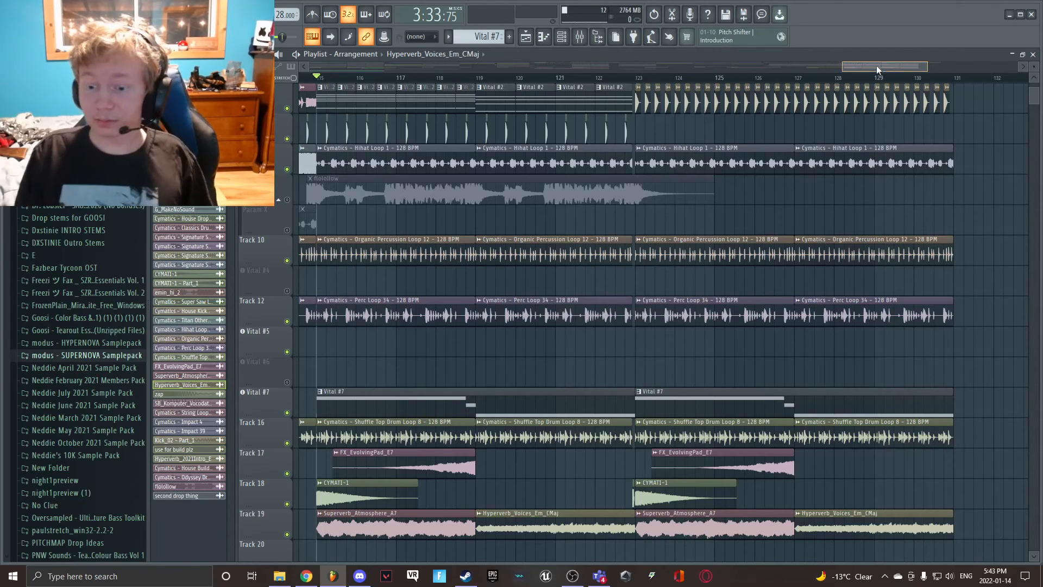
- Solo the Vital #3 track, place the playback position at the start of its flolollow clip, and play it briefly
left_click_drag(876, 65, 879, 65)
scroll(833, 206, "up", 3)
scroll(833, 206, "up", 1)
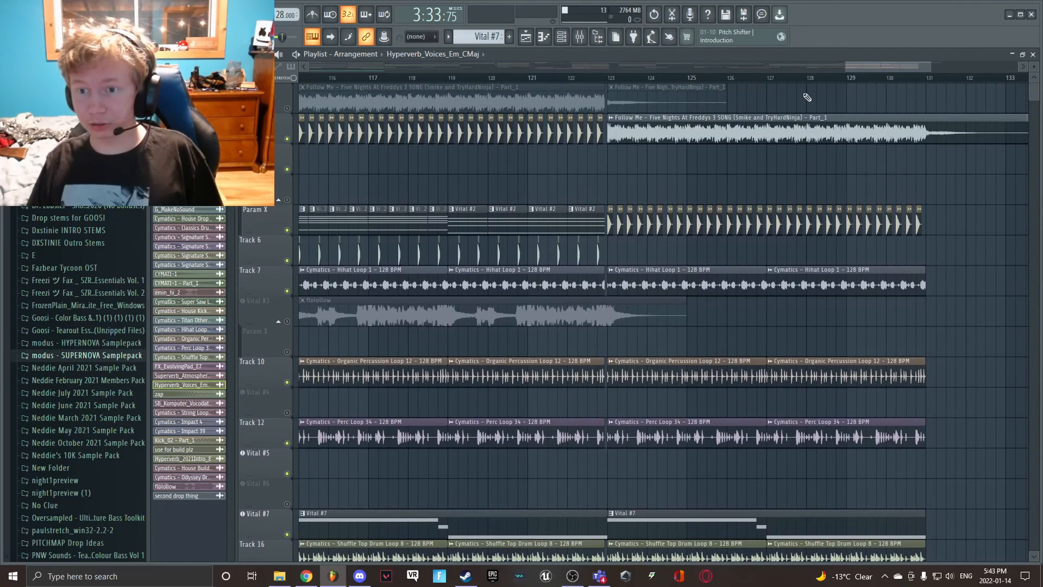
left_click_drag(843, 65, 835, 66)
left_click(376, 313)
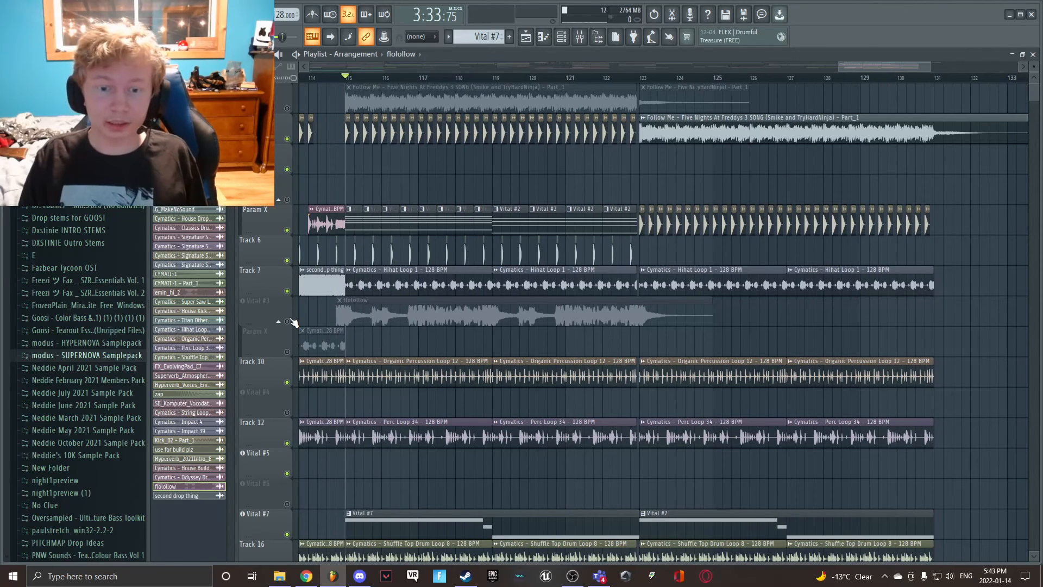
right_click(288, 321)
left_click(354, 79)
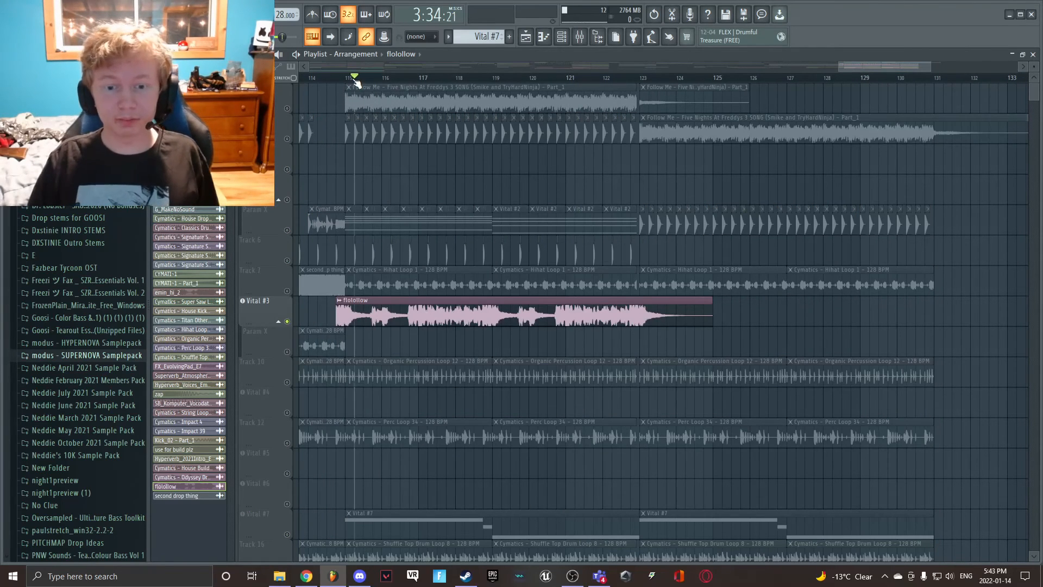
left_click_drag(354, 80, 334, 80)
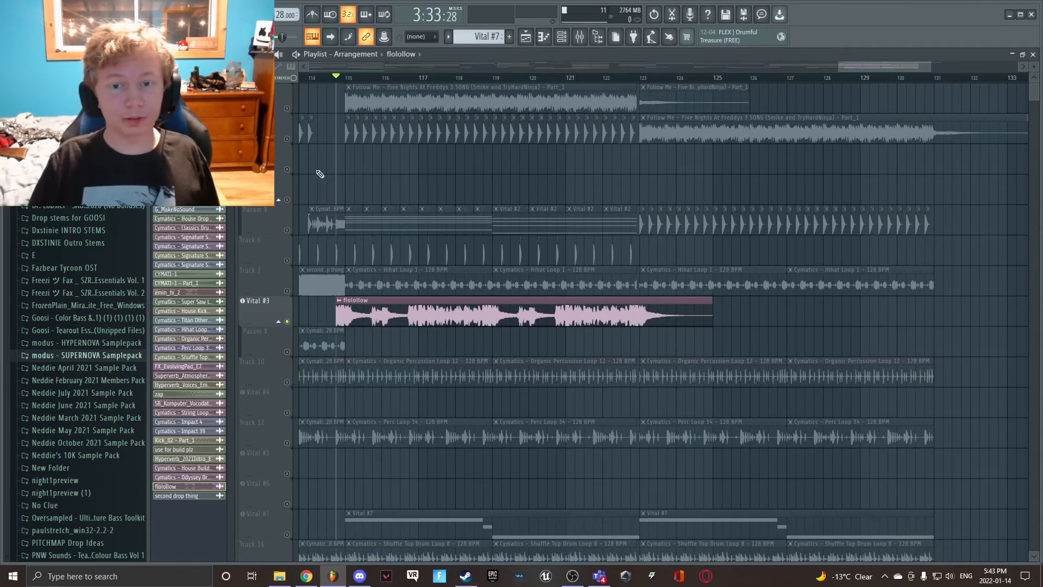
key("space")
key("space")
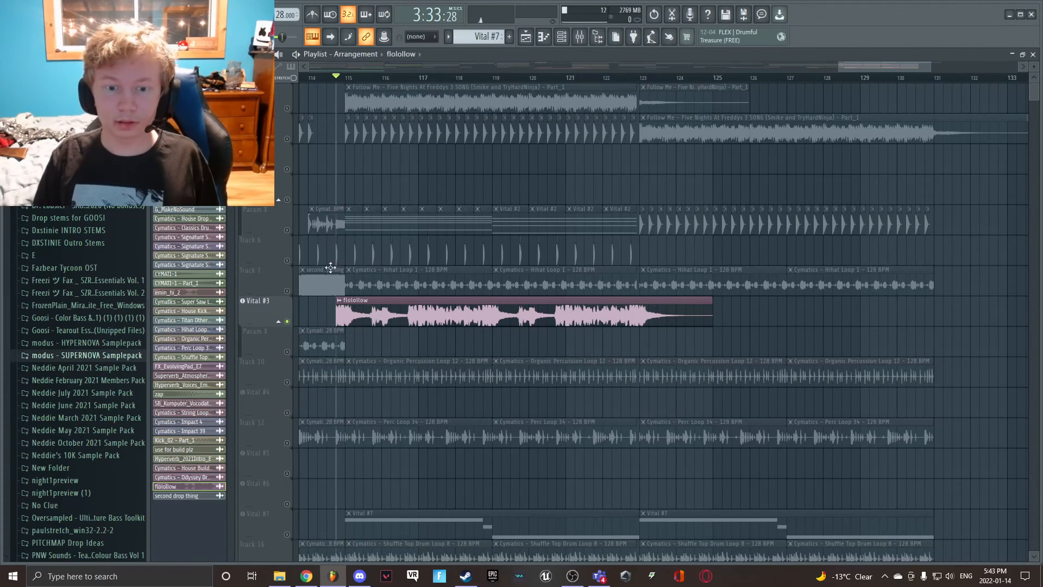
- Enable all playlist tracks, and mute the first two tracks, both Param X tracks, Track 7, Track 10 and Track 12
right_click(287, 108)
right_click(287, 108)
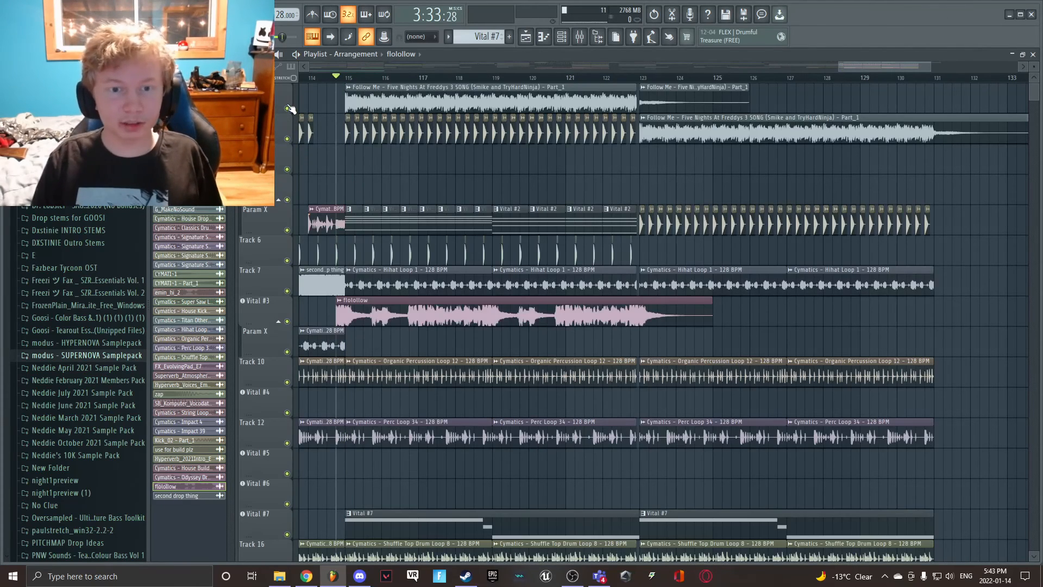
left_click(287, 109)
left_click(287, 139)
left_click(287, 230)
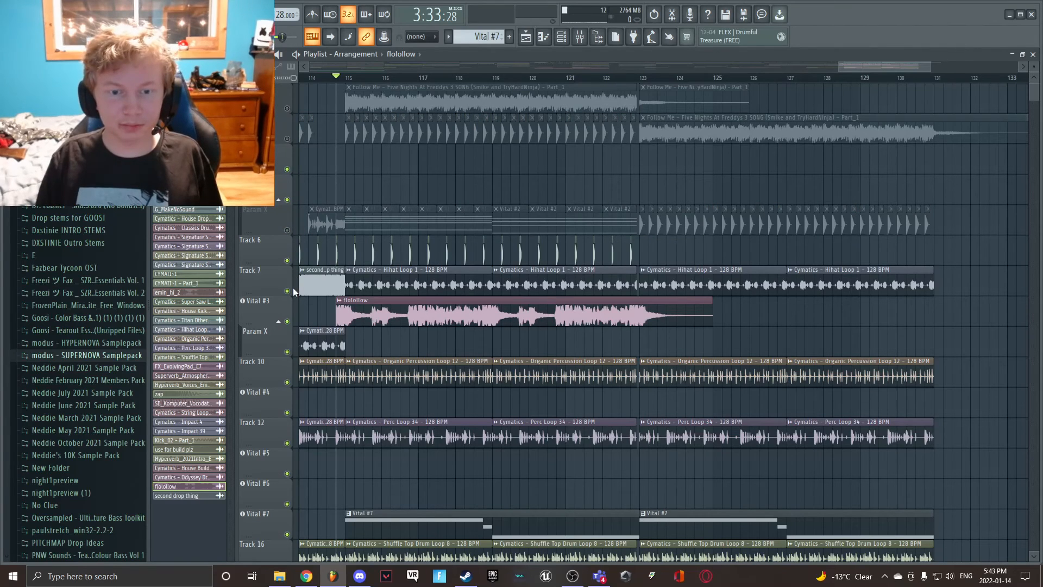
left_click(287, 291)
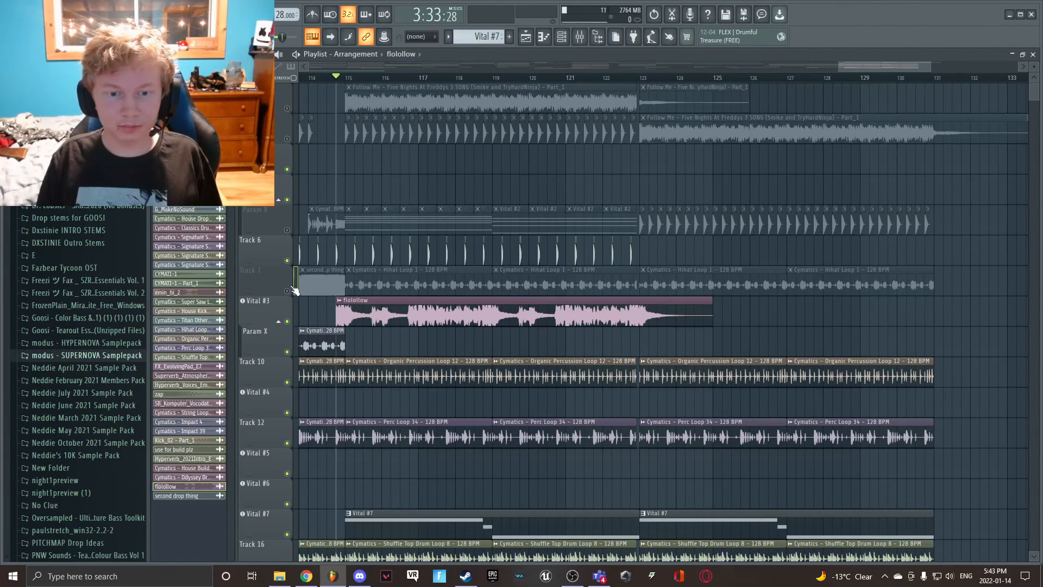
left_click(288, 352)
left_click(287, 382)
left_click(287, 443)
- Mute the Vital #7 track and Tracks 16 through 19
scroll(294, 418, "down", 4)
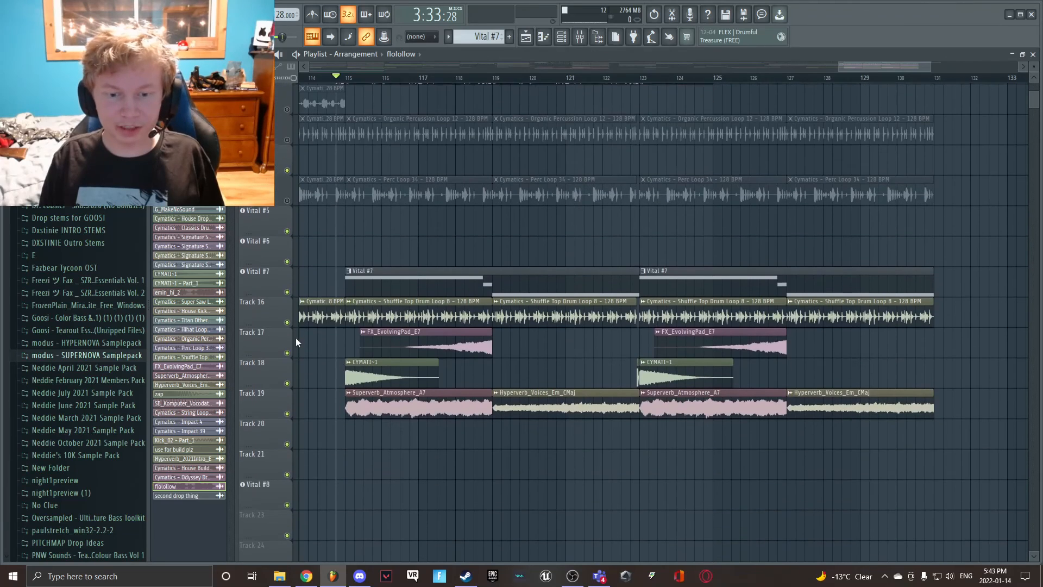
left_click(287, 292)
left_click(288, 322)
left_click(287, 353)
left_click(288, 383)
left_click(287, 413)
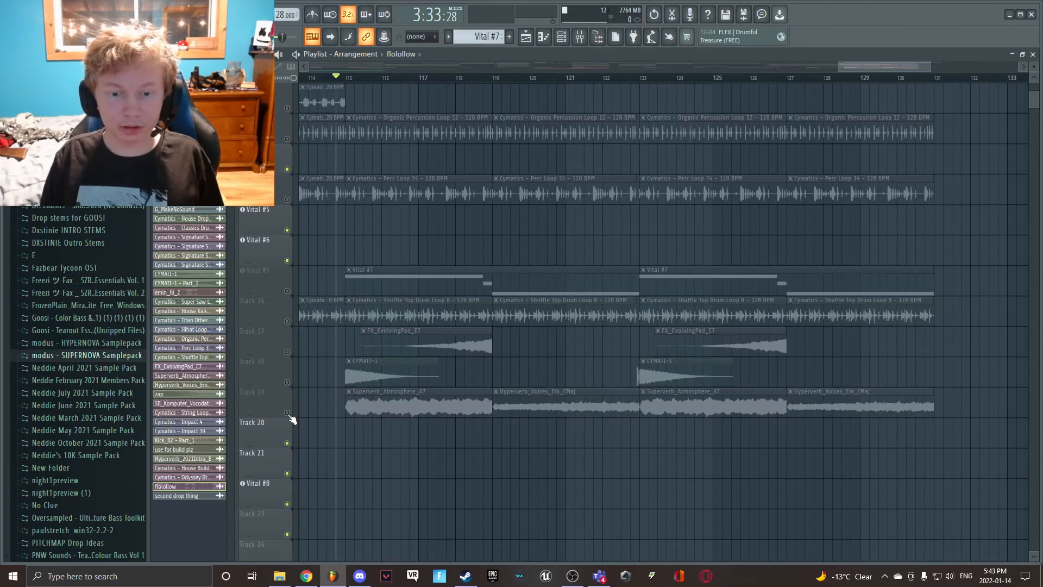
- Play the flolollow clip from its start, mute Track 6 during playback, and stop around bar 116
scroll(291, 413, "up", 4)
key("space")
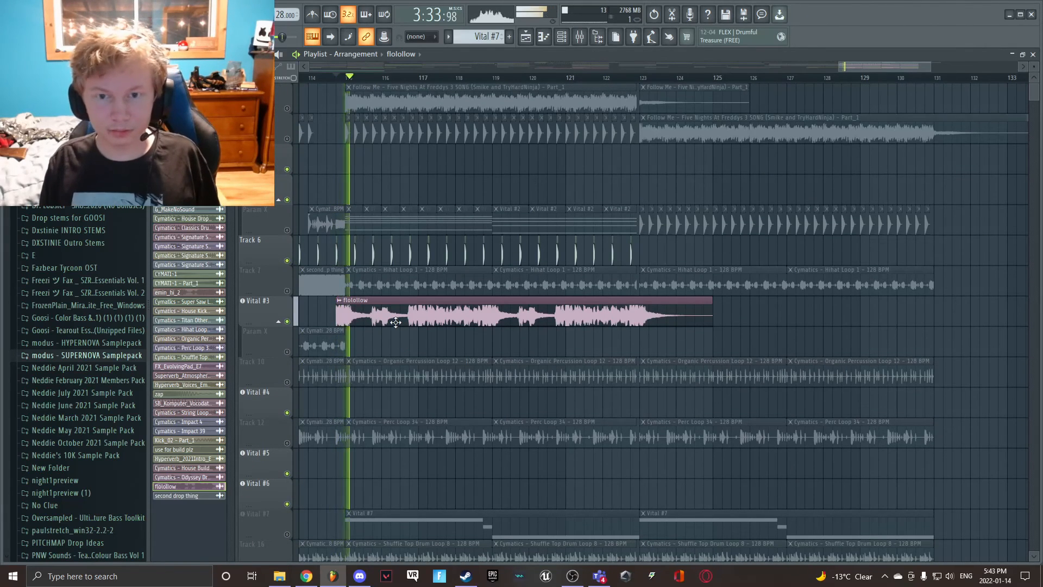
left_click(288, 261)
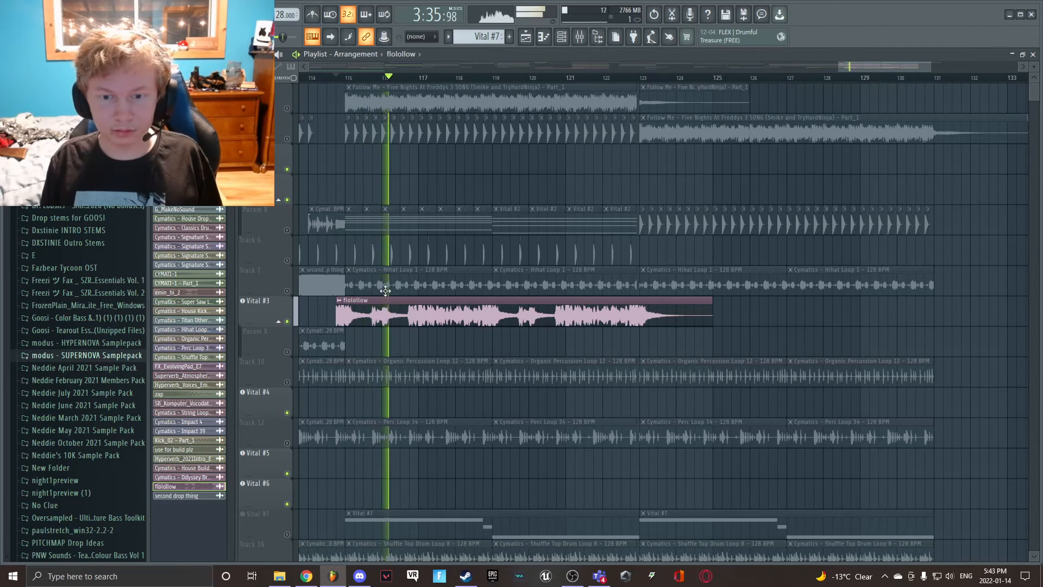
key("space")
- Show the effects on the flolollow mixer insert and close the mixer
left_click(580, 36)
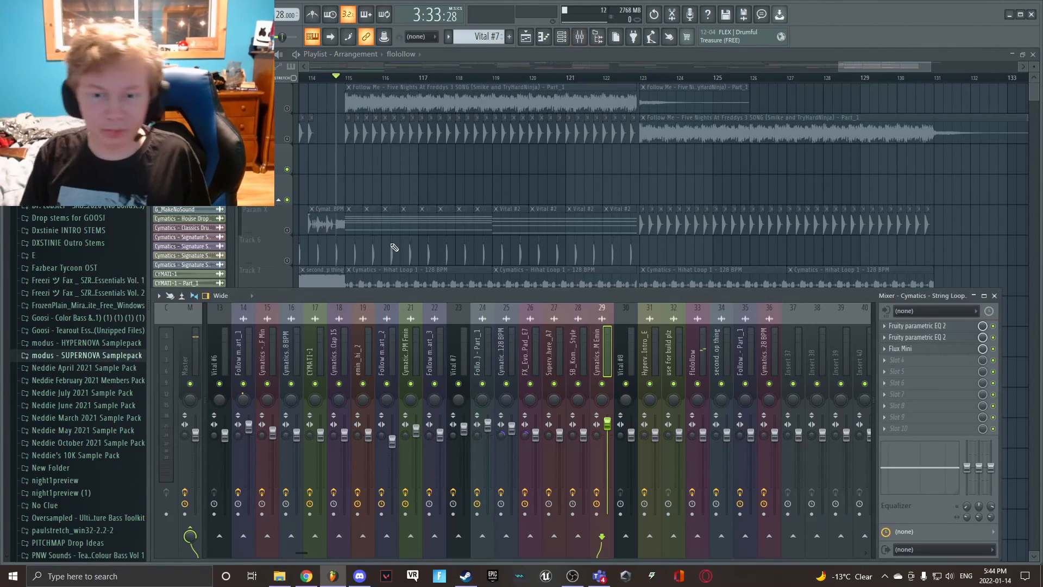
left_click(693, 332)
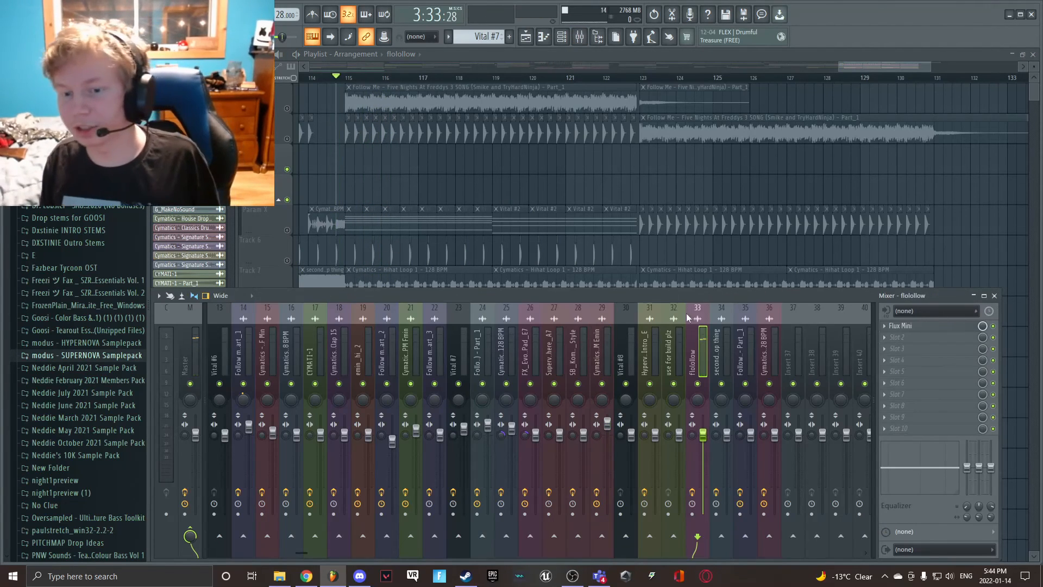
key("F9")
- Select a Vital #2 clip in the final section and unmute all playlist tracks
left_click(575, 222)
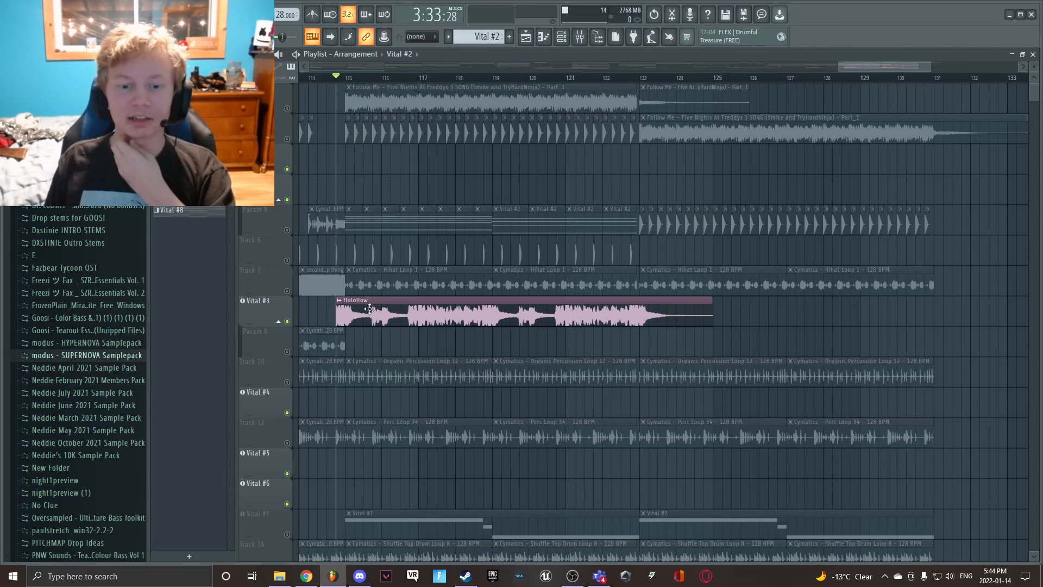
left_click(287, 321, "ctrl")
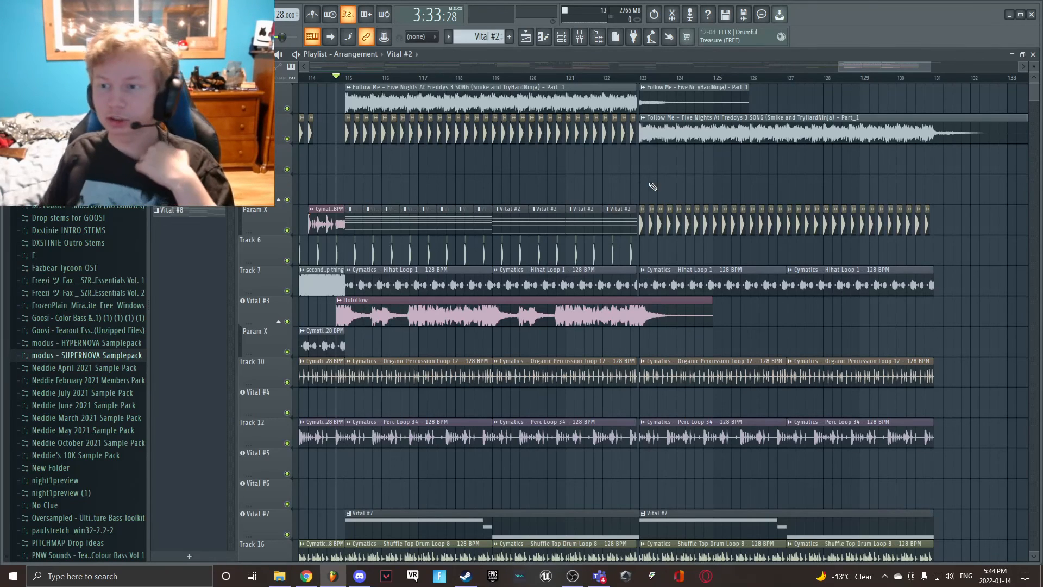
- Look over the complete remix arrangement from bar 1 to the final section, including the lower tracks
scroll(841, 66, "down", 2)
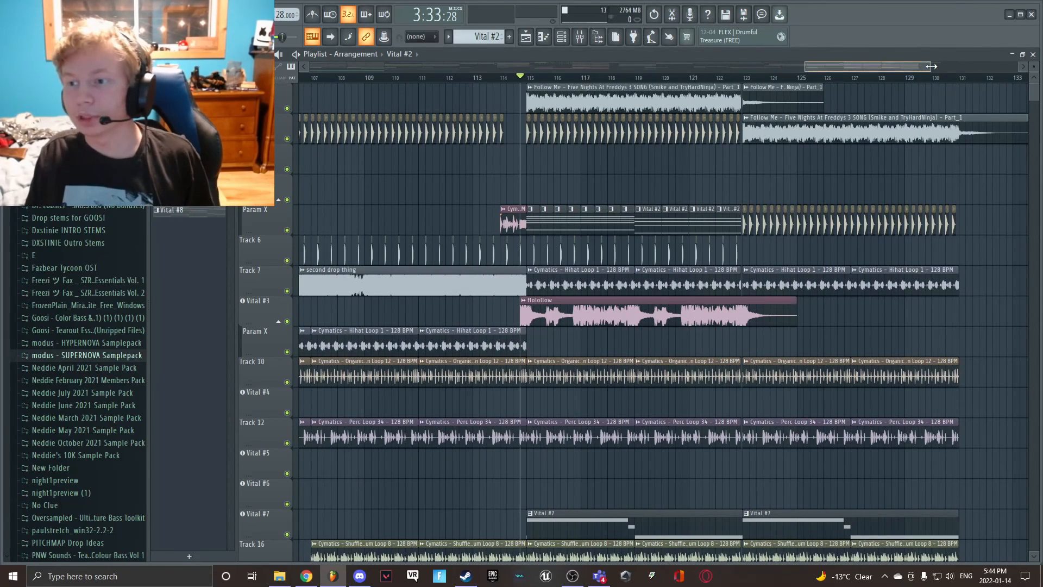
left_click_drag(806, 67, 551, 67)
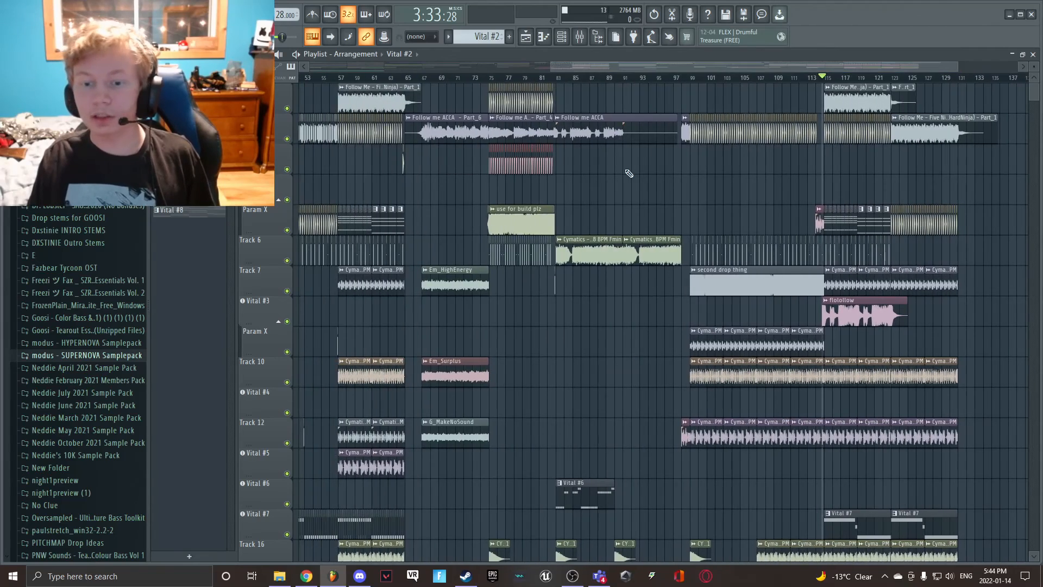
scroll(652, 179, "down", 6)
scroll(660, 184, "down", 2)
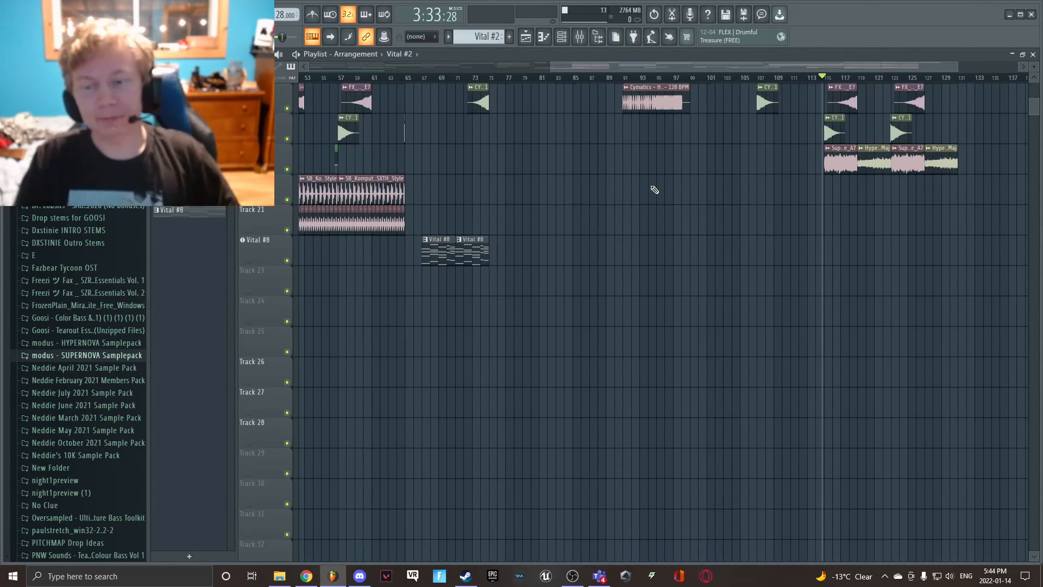
scroll(663, 183, "up", 5)
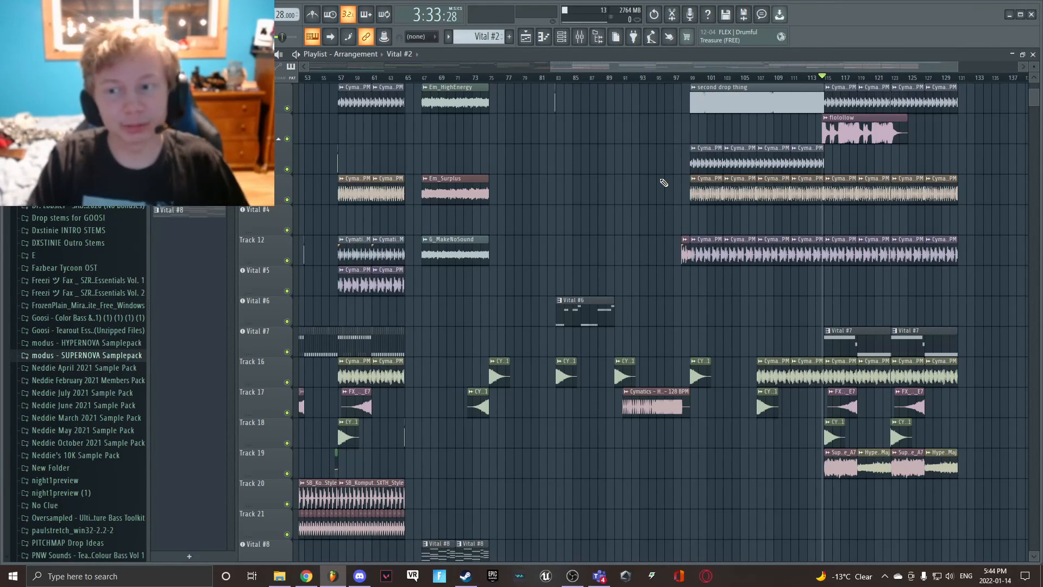
scroll(664, 183, "up", 6)
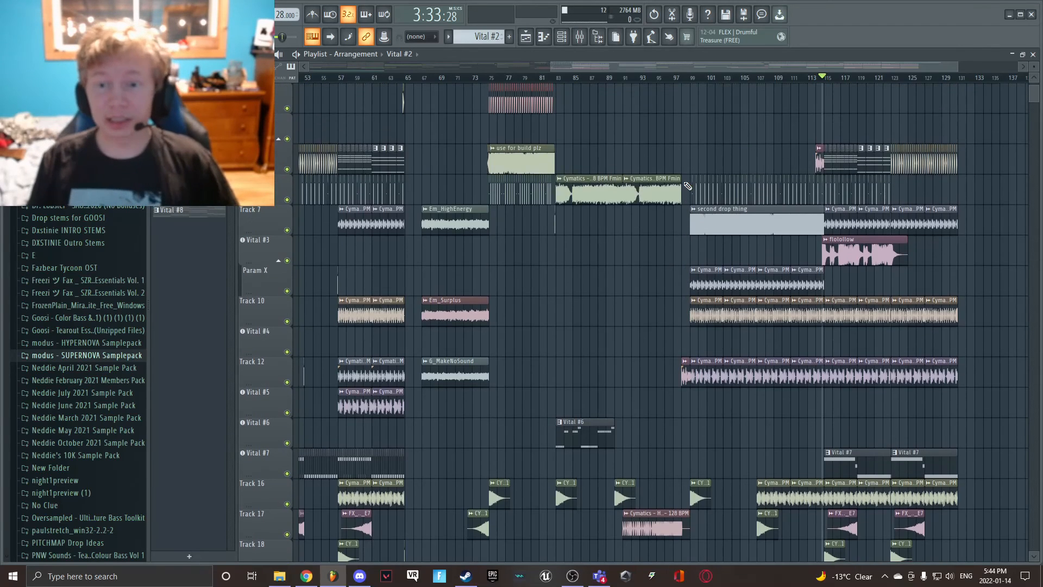
left_click_drag(551, 67, 310, 66)
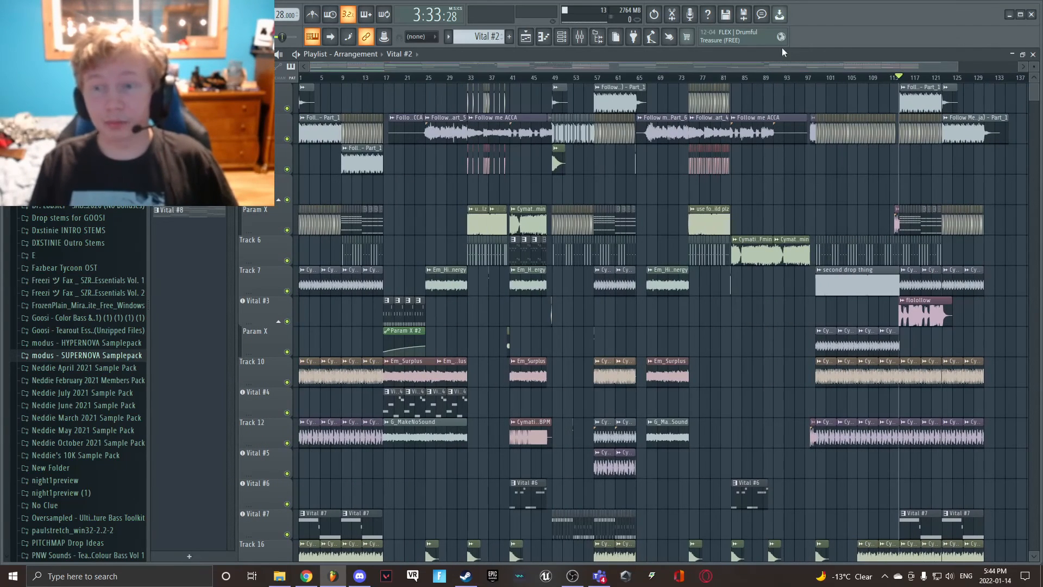
left_click_drag(963, 65, 1038, 66)
scroll(1016, 67, "up", 1)
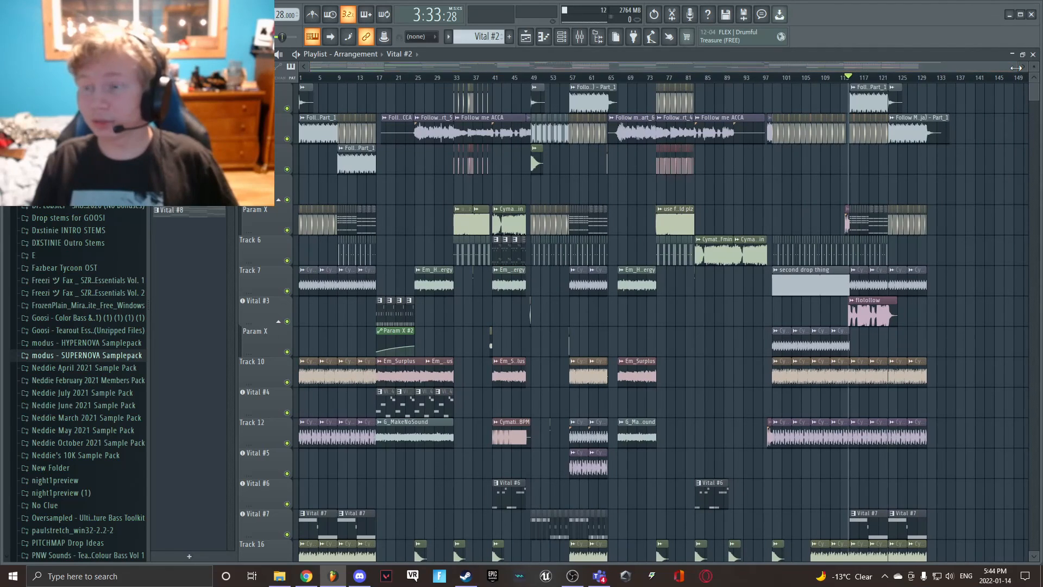